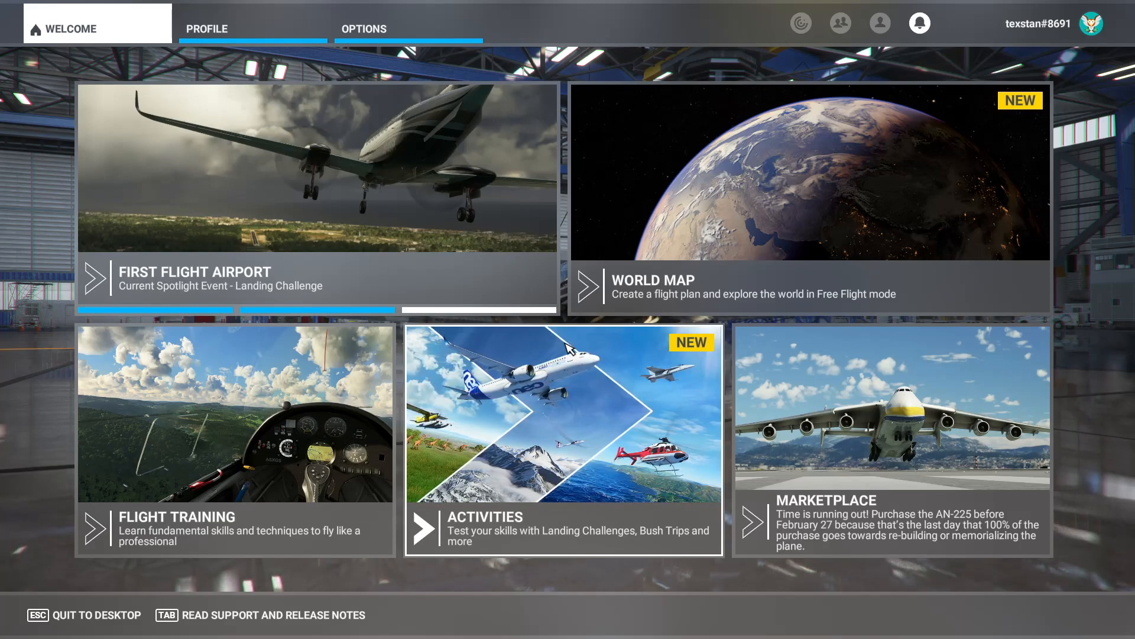
- Browse the Discovery Flights available under Activities and return to the activity categories
{"action": "left_click", "coordinate": [552, 474]}
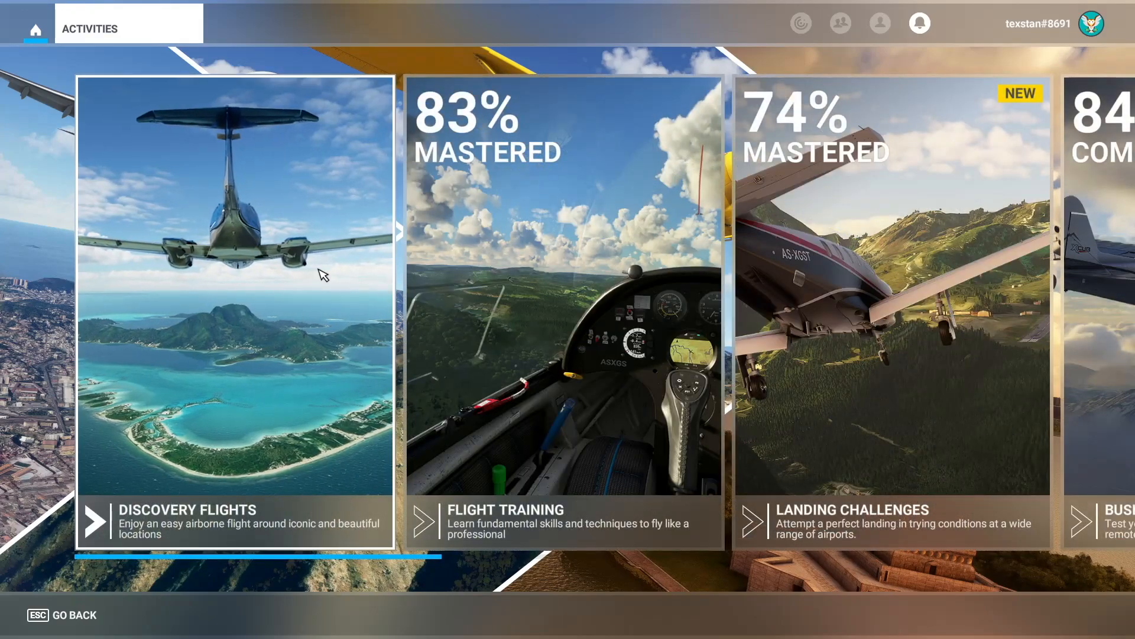
{"action": "left_click", "coordinate": [323, 275]}
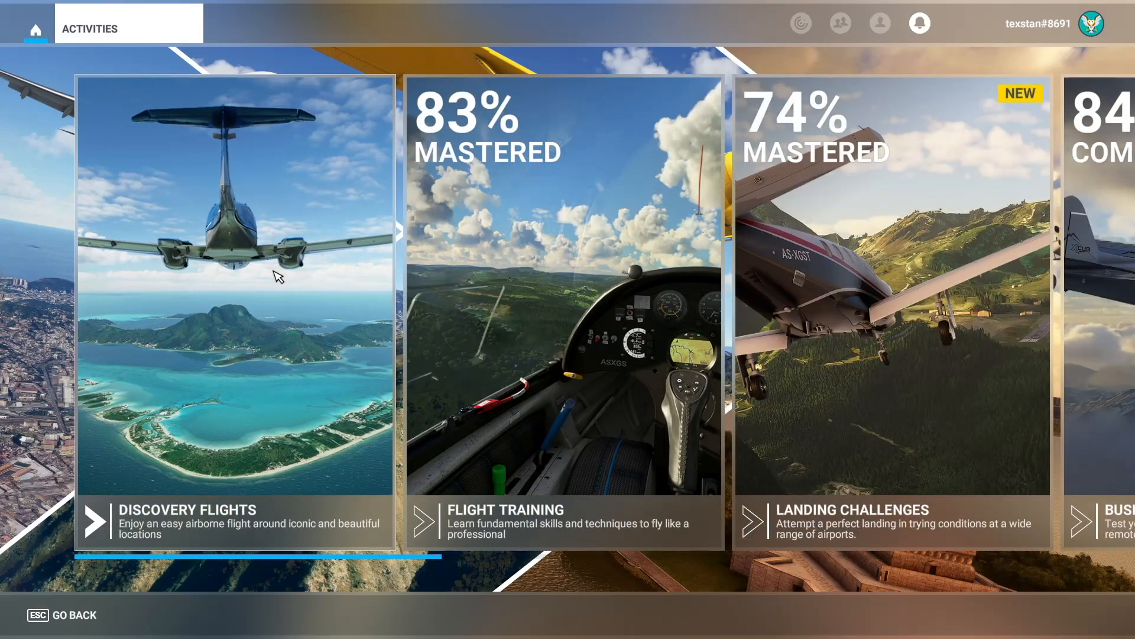
{"action": "scroll", "coordinate": [221, 520], "scroll_direction": "down", "scroll_amount": 10}
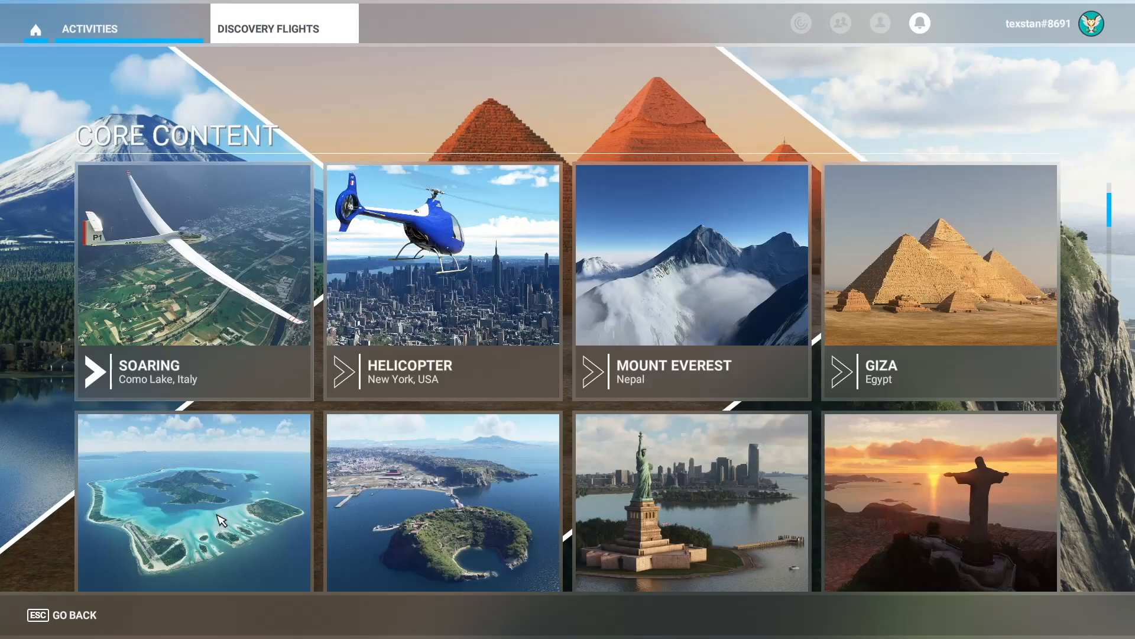
{"action": "scroll", "coordinate": [220, 520], "scroll_direction": "down", "scroll_amount": 5}
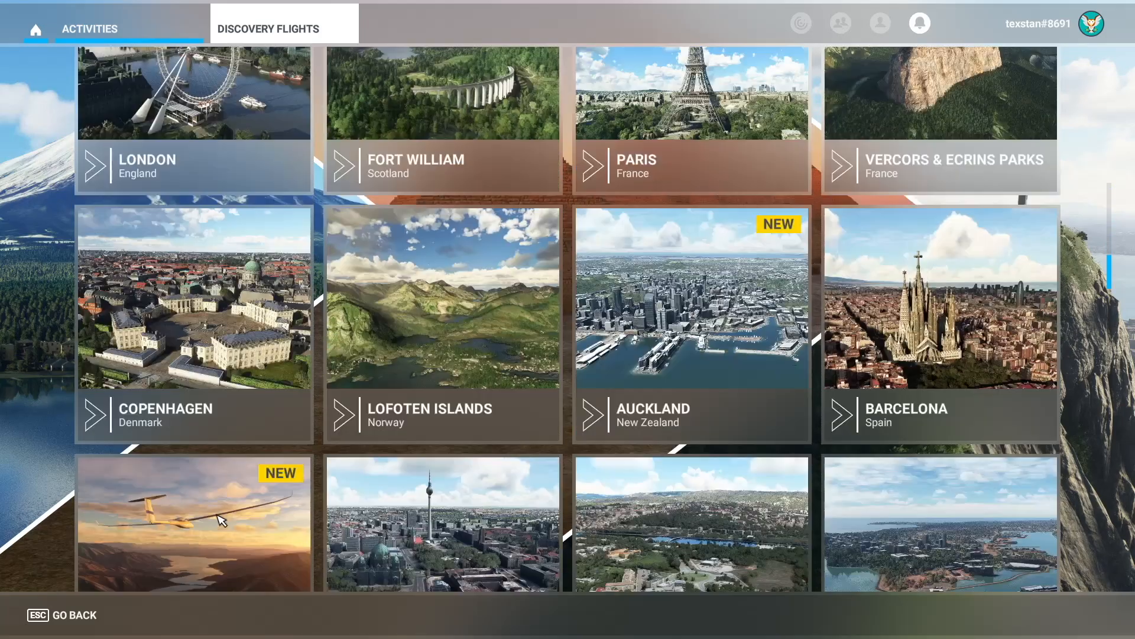
{"action": "scroll", "coordinate": [273, 521], "scroll_direction": "up", "scroll_amount": 15}
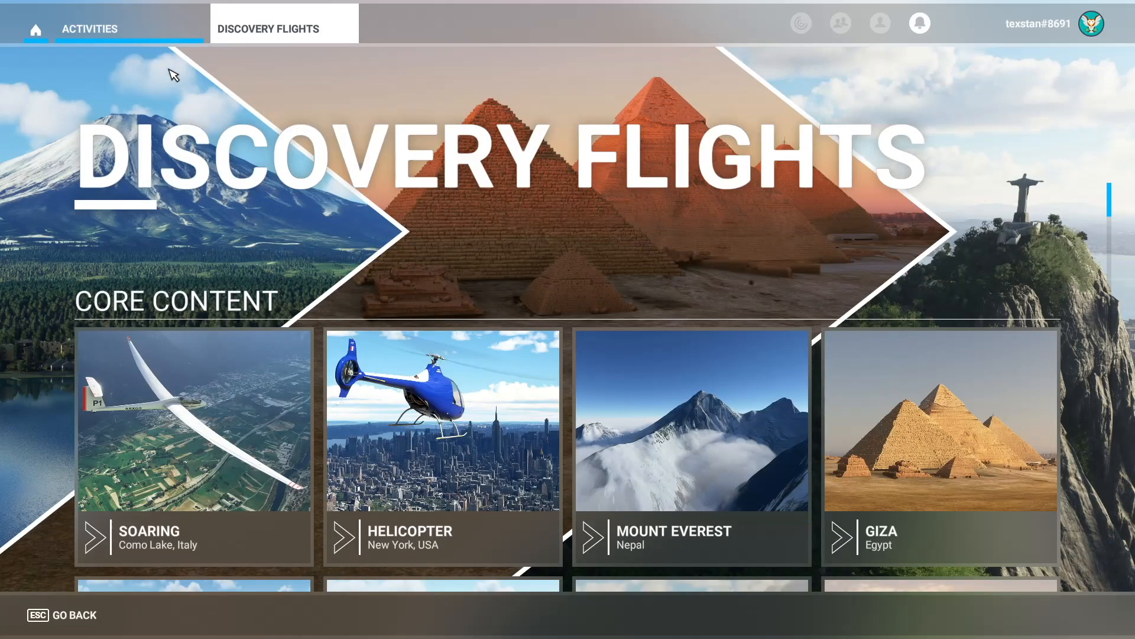
{"action": "key", "text": "Escape"}
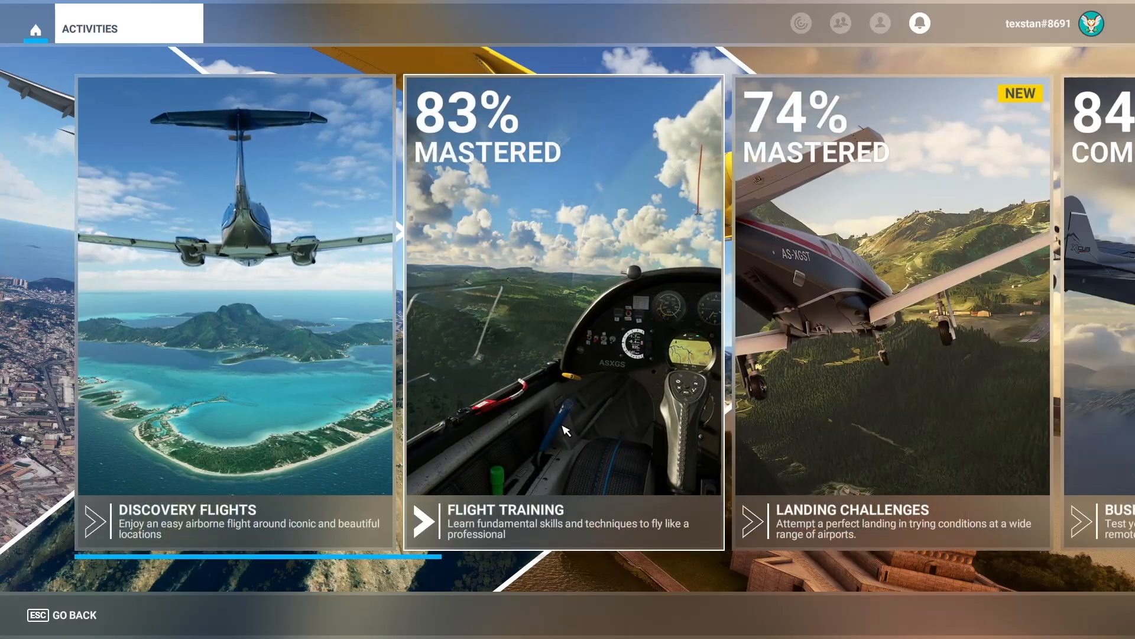
- View the Flight Training lesson groups and return to the activity categories
{"action": "left_click", "coordinate": [565, 430]}
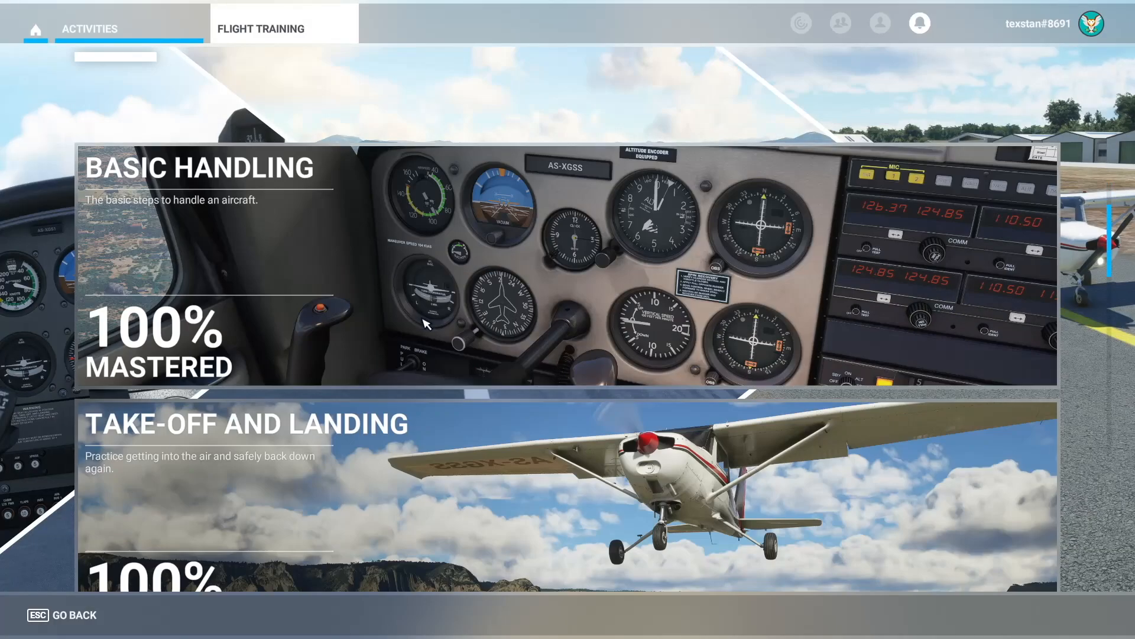
{"action": "scroll", "coordinate": [456, 374], "scroll_direction": "up", "scroll_amount": 3}
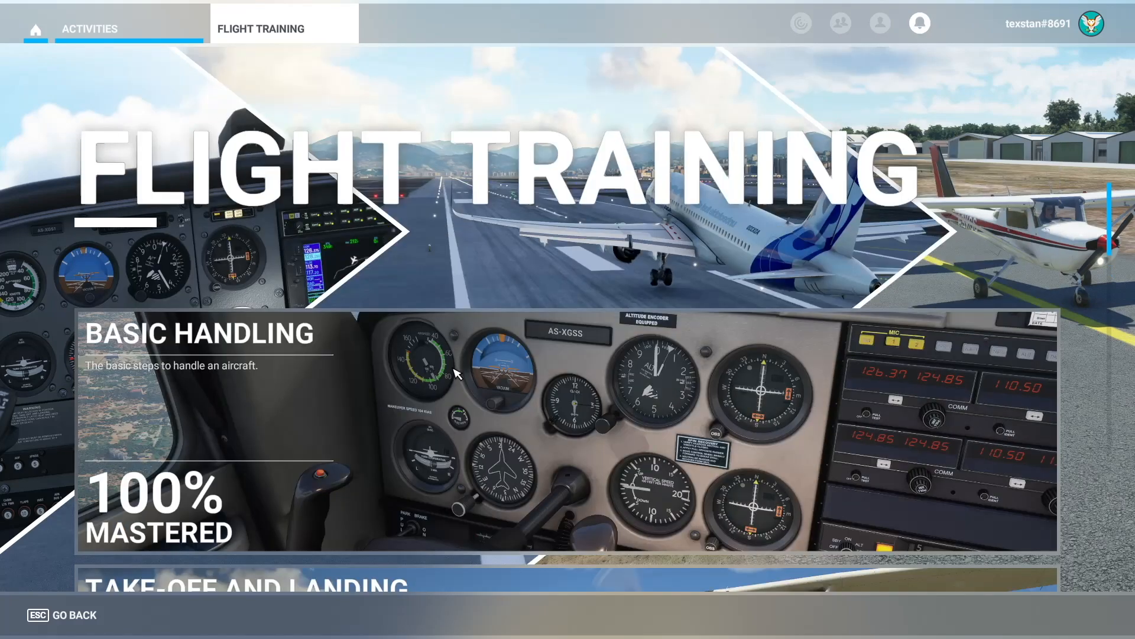
{"action": "left_click", "coordinate": [70, 616]}
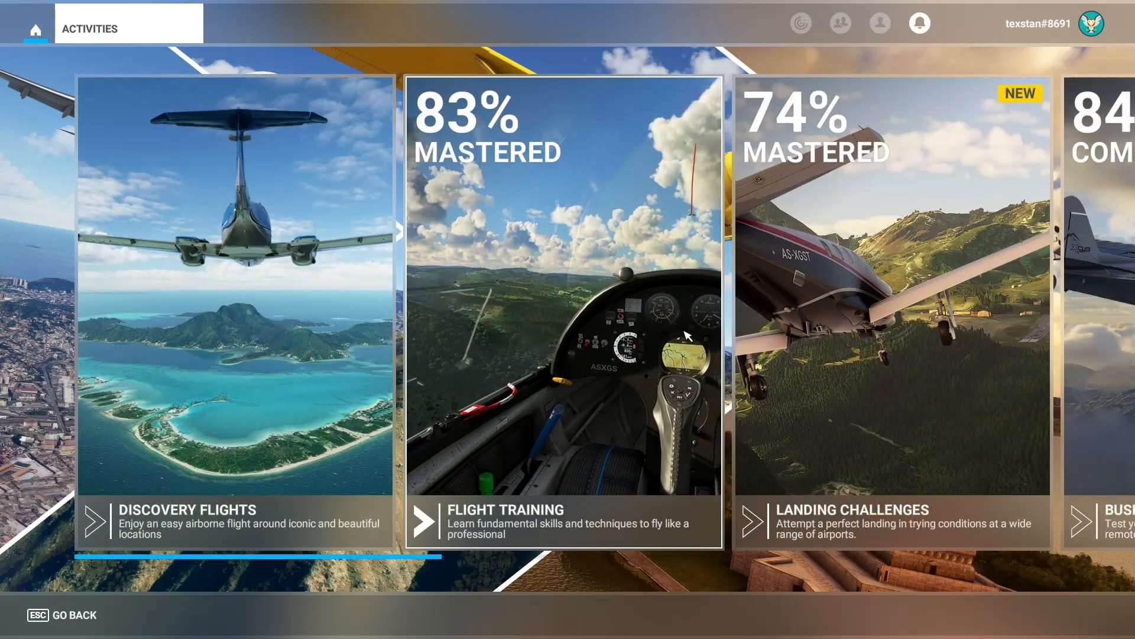
- Look through the Landing Challenge categories, including Epic and Strong Wind, and return to the activity categories
{"action": "scroll", "coordinate": [875, 384], "scroll_direction": "down", "scroll_amount": 2}
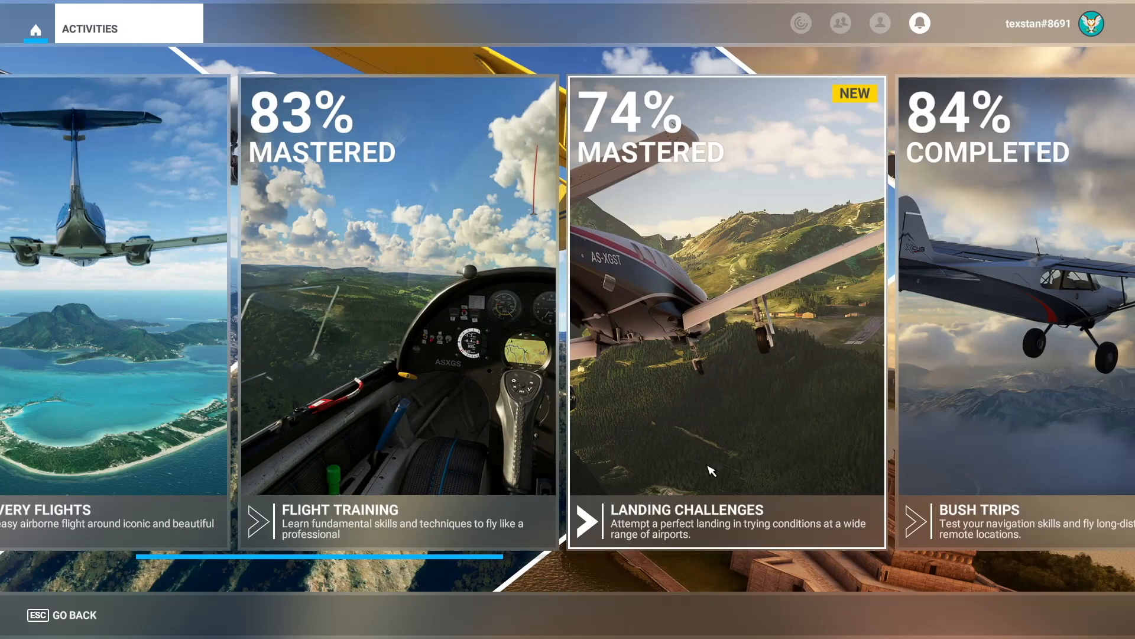
{"action": "scroll", "coordinate": [698, 420], "scroll_direction": "down", "scroll_amount": 4}
{"action": "left_click", "coordinate": [408, 360]}
{"action": "scroll", "coordinate": [475, 343], "scroll_direction": "down", "scroll_amount": 5}
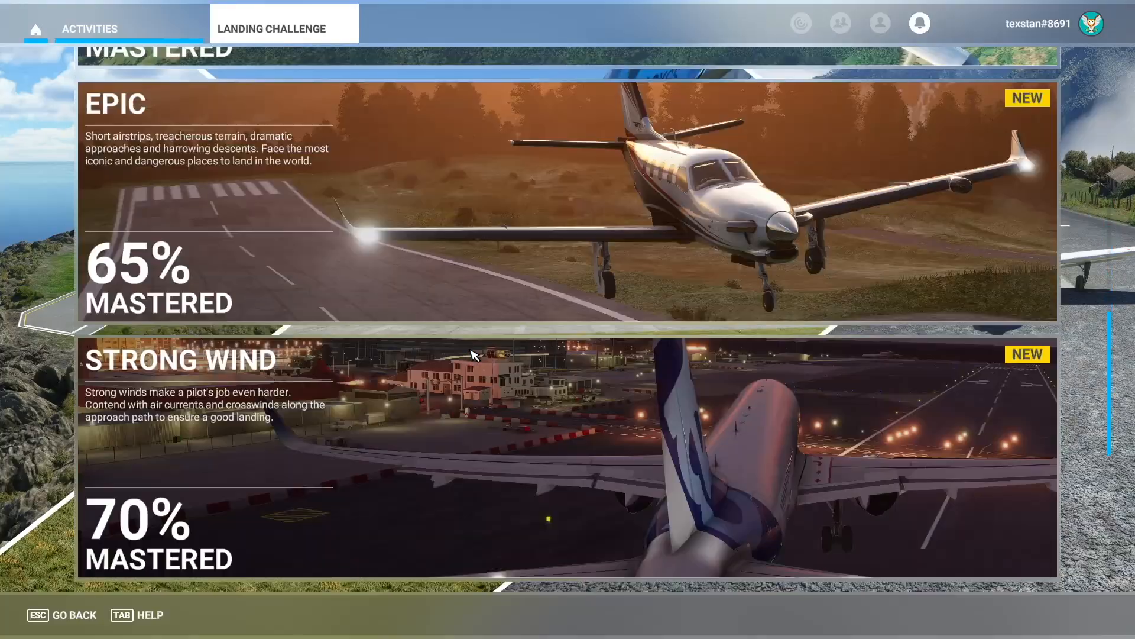
{"action": "scroll", "coordinate": [475, 355], "scroll_direction": "up", "scroll_amount": 5}
{"action": "key", "text": "Escape"}
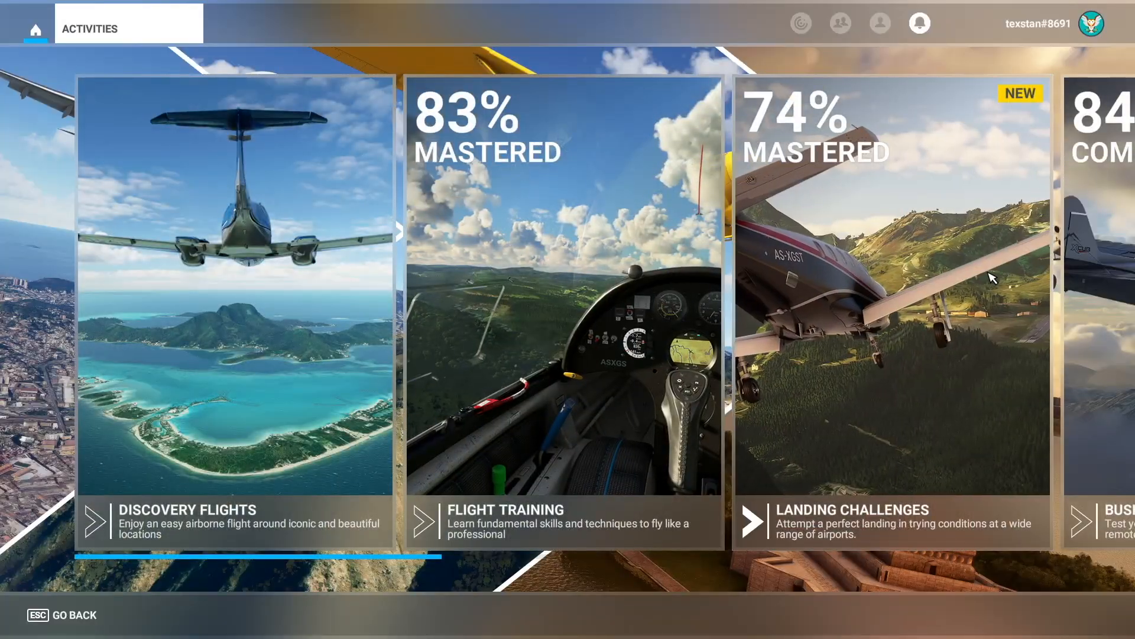
- Browse the list of available Bush Trips and return to the welcome screen
{"action": "scroll", "coordinate": [992, 278], "scroll_direction": "down", "scroll_amount": 1}
{"action": "left_click", "coordinate": [945, 375]}
{"action": "scroll", "coordinate": [629, 233], "scroll_direction": "down", "scroll_amount": 3}
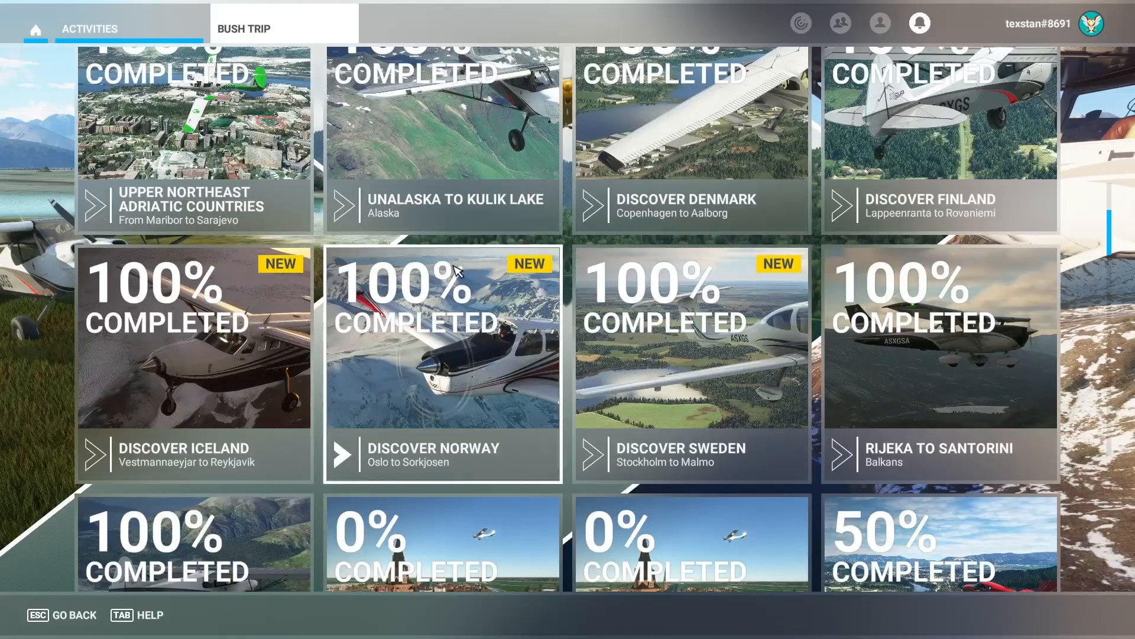
{"action": "scroll", "coordinate": [613, 485], "scroll_direction": "down", "scroll_amount": 2}
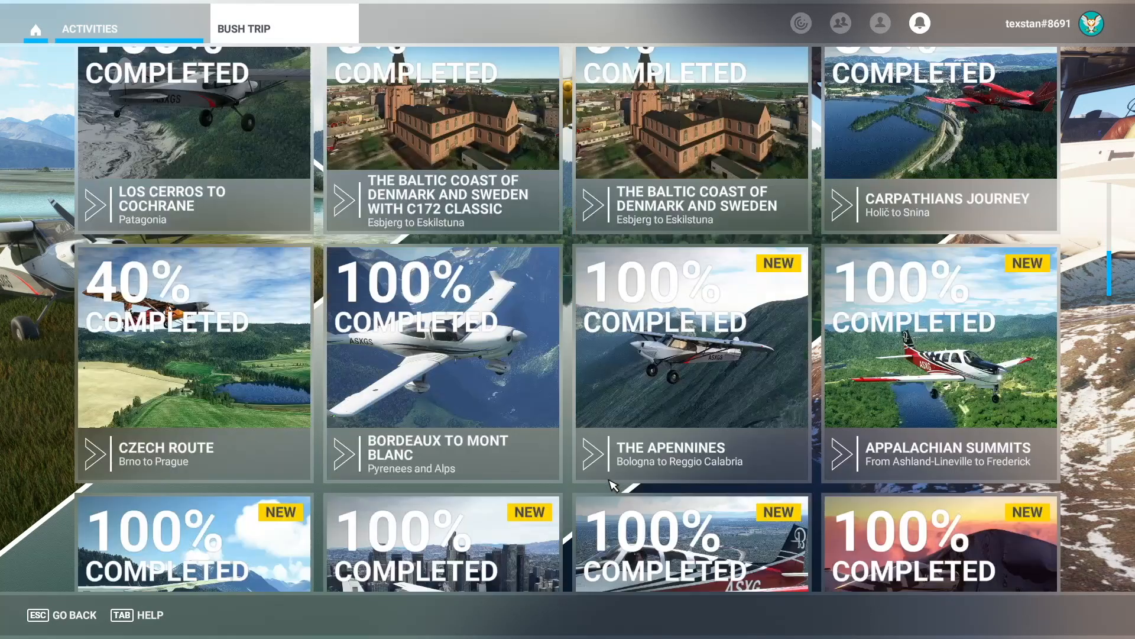
{"action": "scroll", "coordinate": [613, 485], "scroll_direction": "up", "scroll_amount": 5}
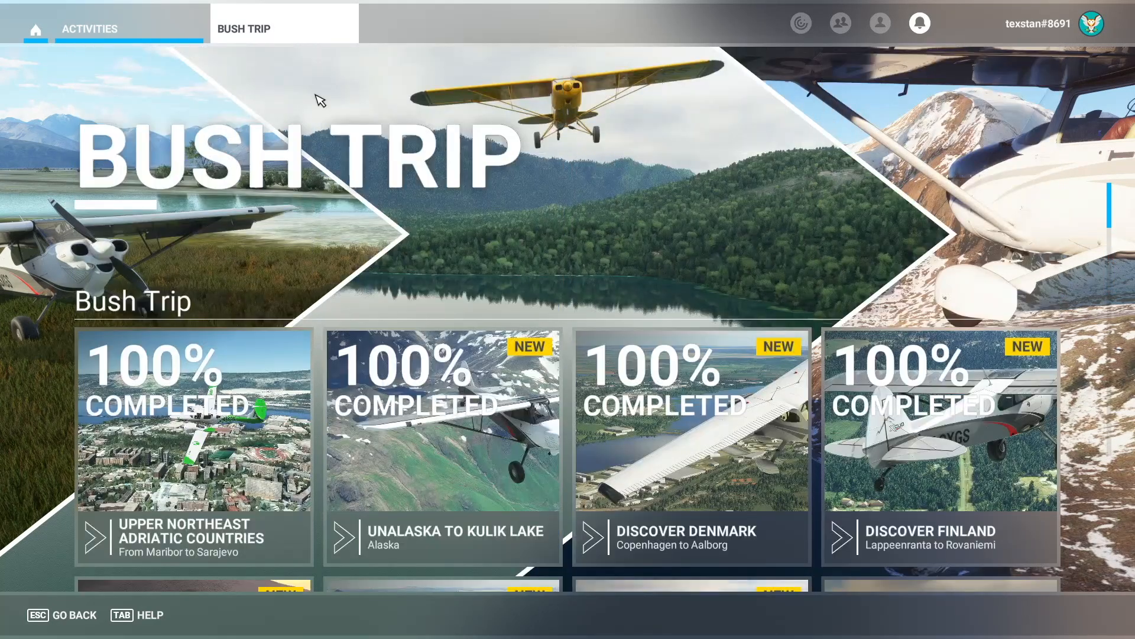
{"action": "left_click", "coordinate": [132, 26]}
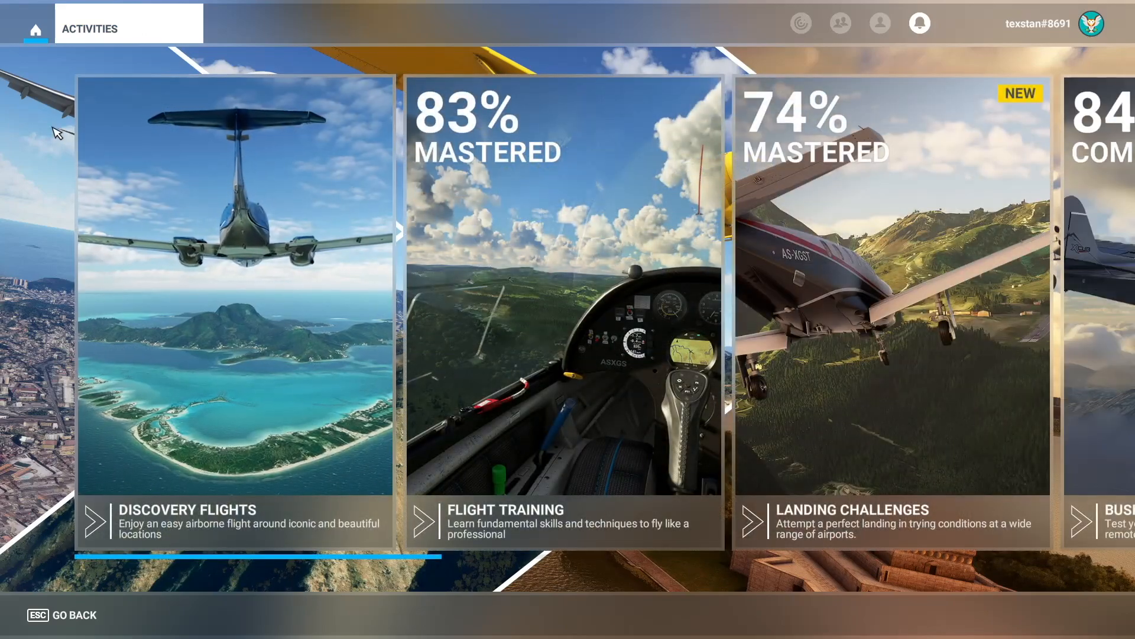
{"action": "left_click", "coordinate": [62, 615]}
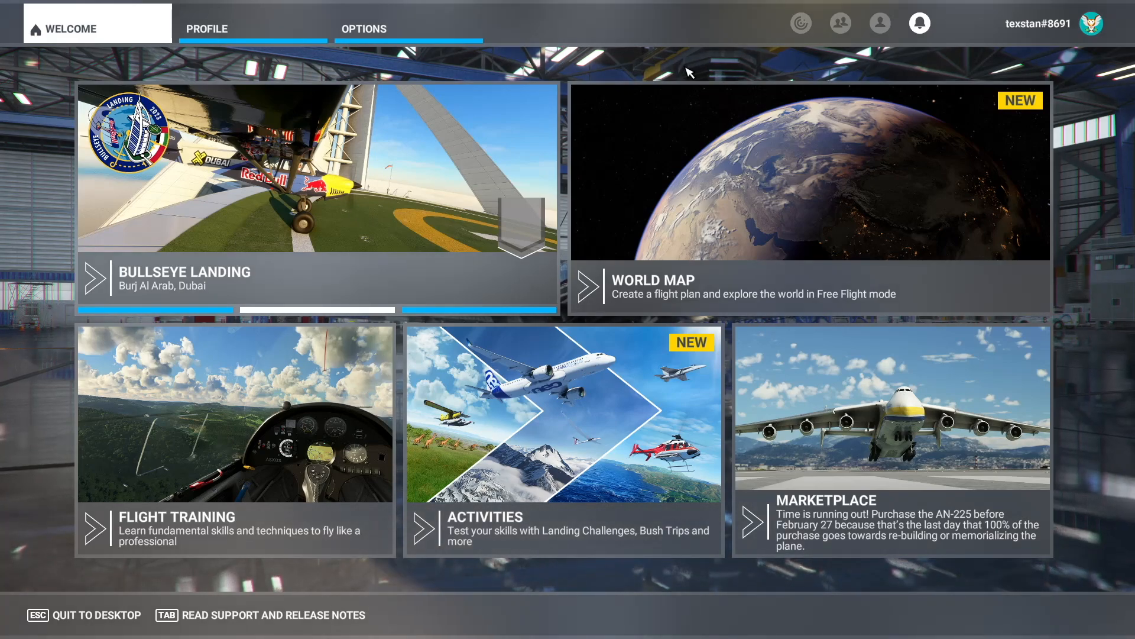
- Open the Assistance Options and examine the Aircraft Systems and Failure and Damage settings
{"action": "left_click", "coordinate": [390, 40]}
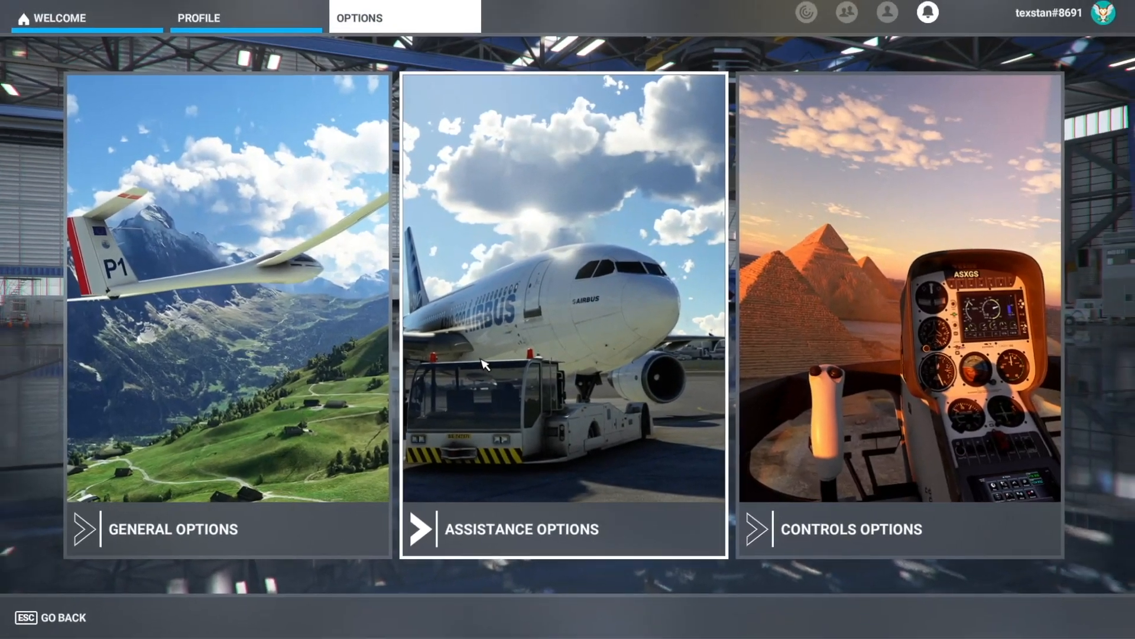
{"action": "left_click", "coordinate": [483, 364]}
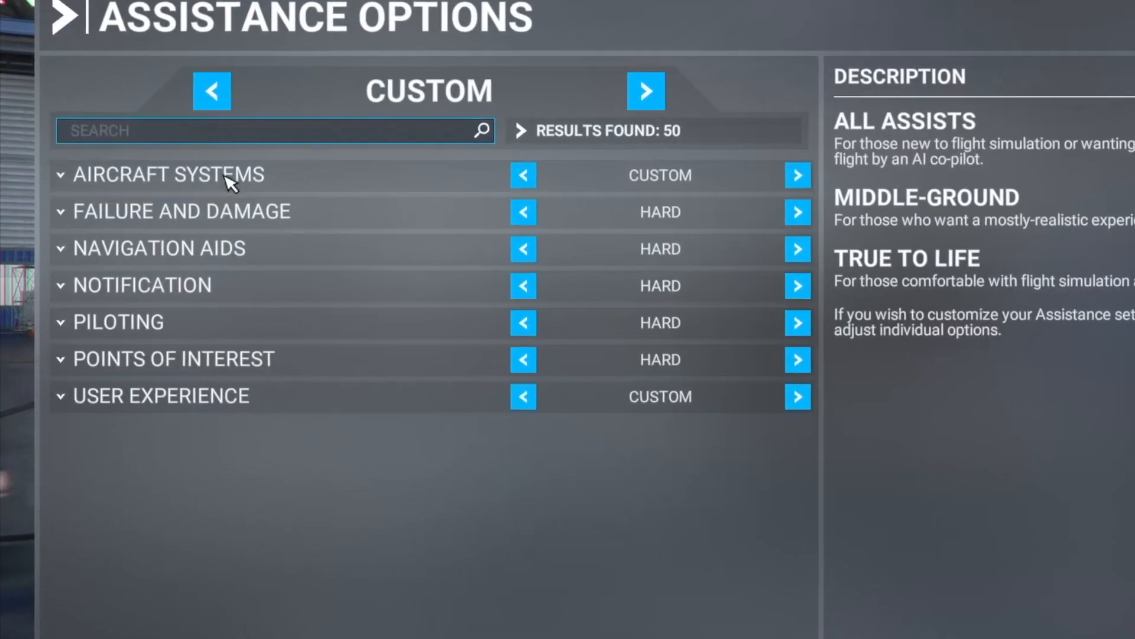
{"action": "left_click", "coordinate": [160, 217]}
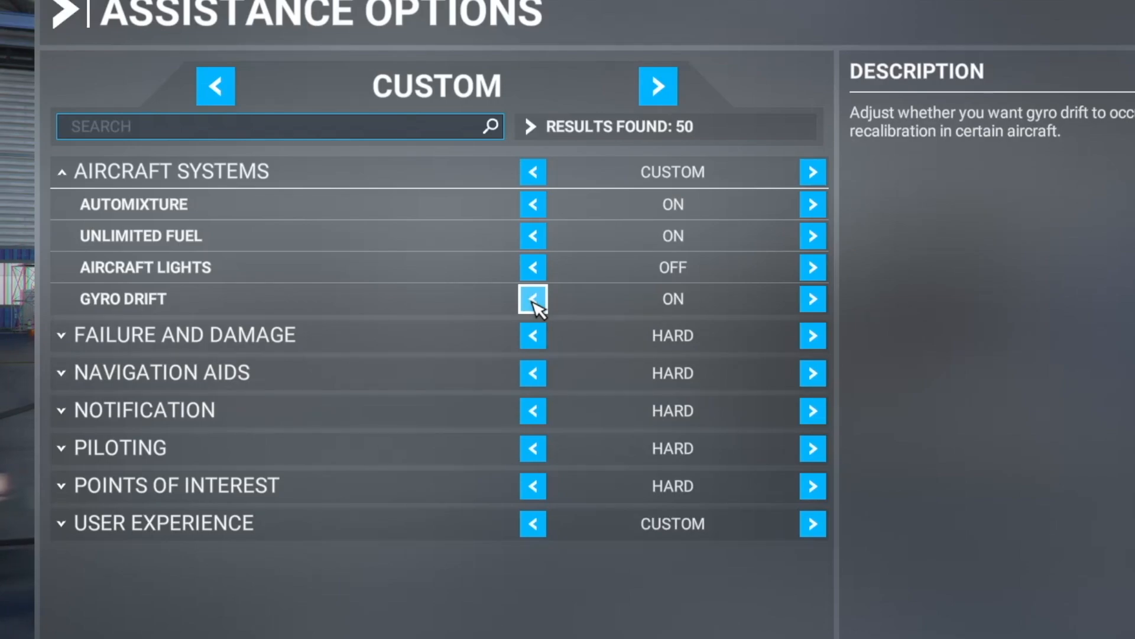
{"action": "left_click", "coordinate": [157, 335]}
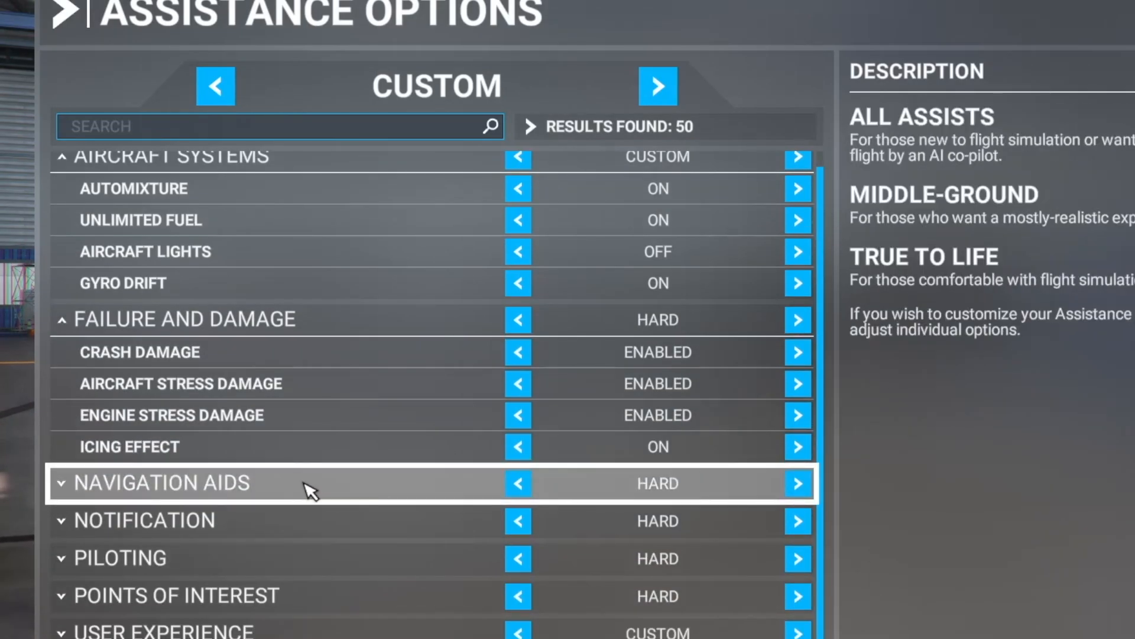
- Show the Navigation Aids settings, switch Landing Path on and set it back to off
{"action": "left_click", "coordinate": [307, 485]}
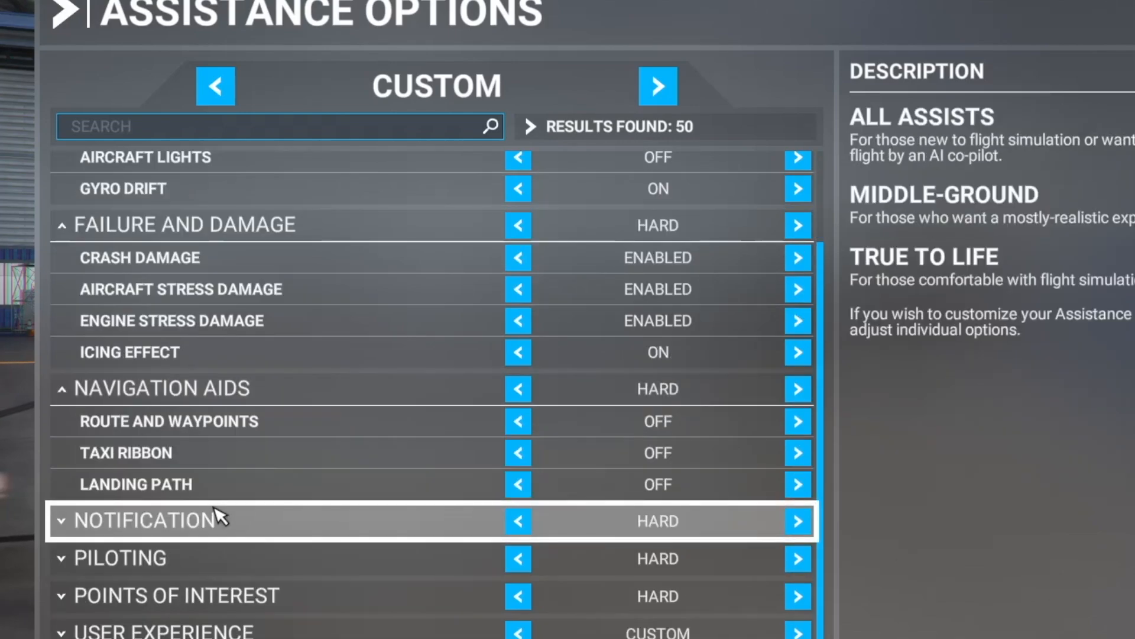
{"action": "left_click", "coordinate": [798, 485]}
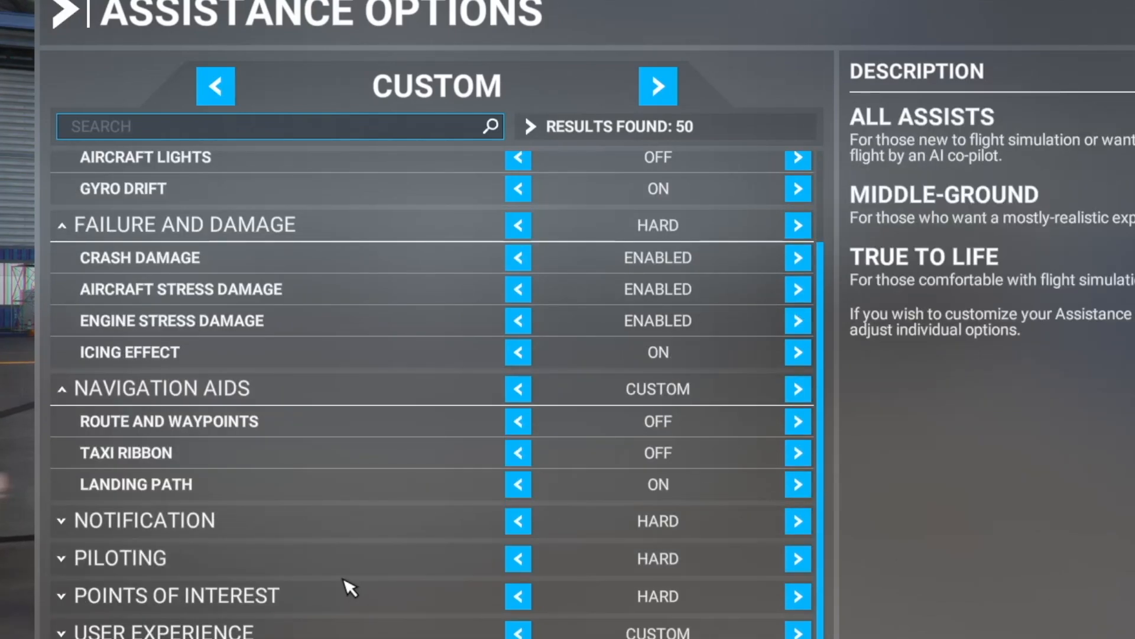
{"action": "left_click", "coordinate": [518, 485]}
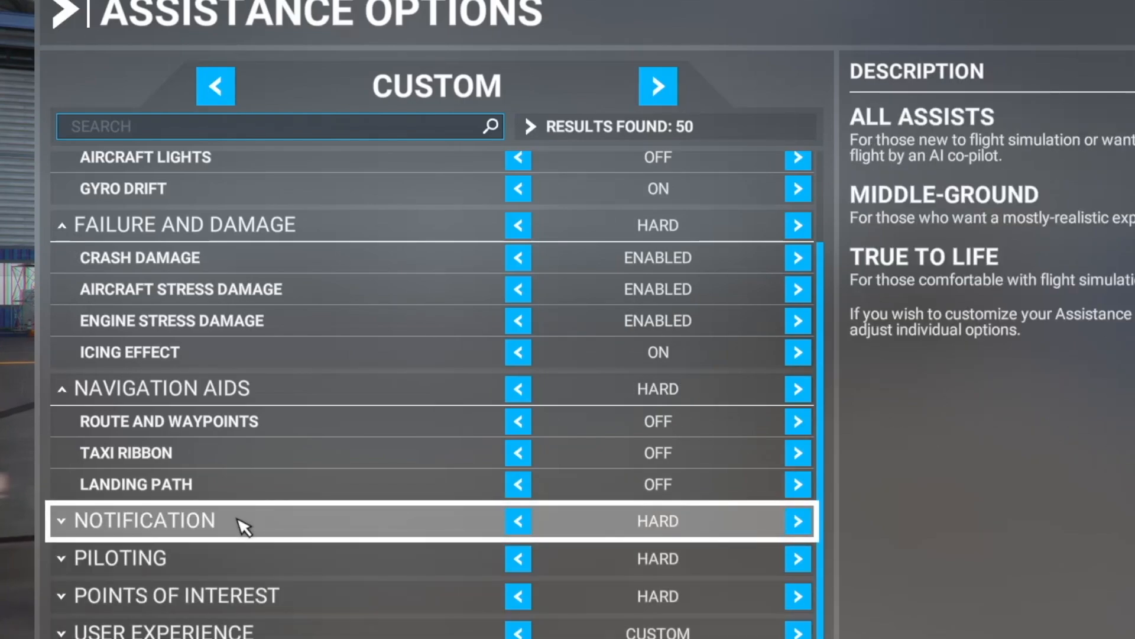
- Set SmartCam Mode to Auto in the Points of Interest settings, and apply and save the Assistance Options
{"action": "left_click", "coordinate": [250, 613]}
{"action": "scroll", "coordinate": [253, 615], "scroll_direction": "down", "scroll_amount": 4}
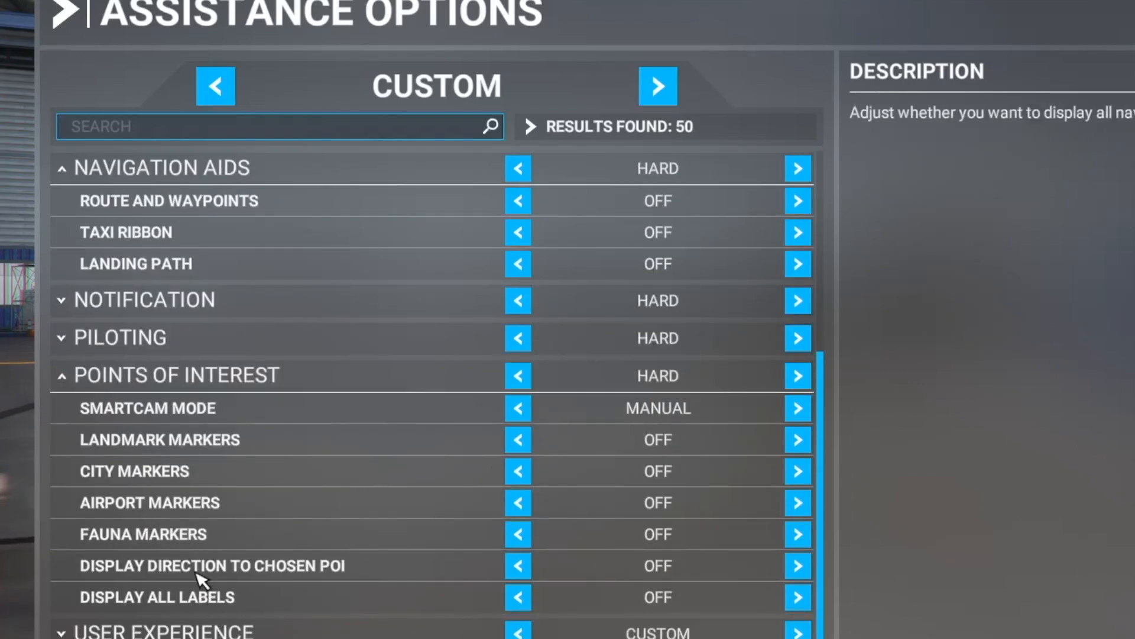
{"action": "left_click", "coordinate": [518, 566]}
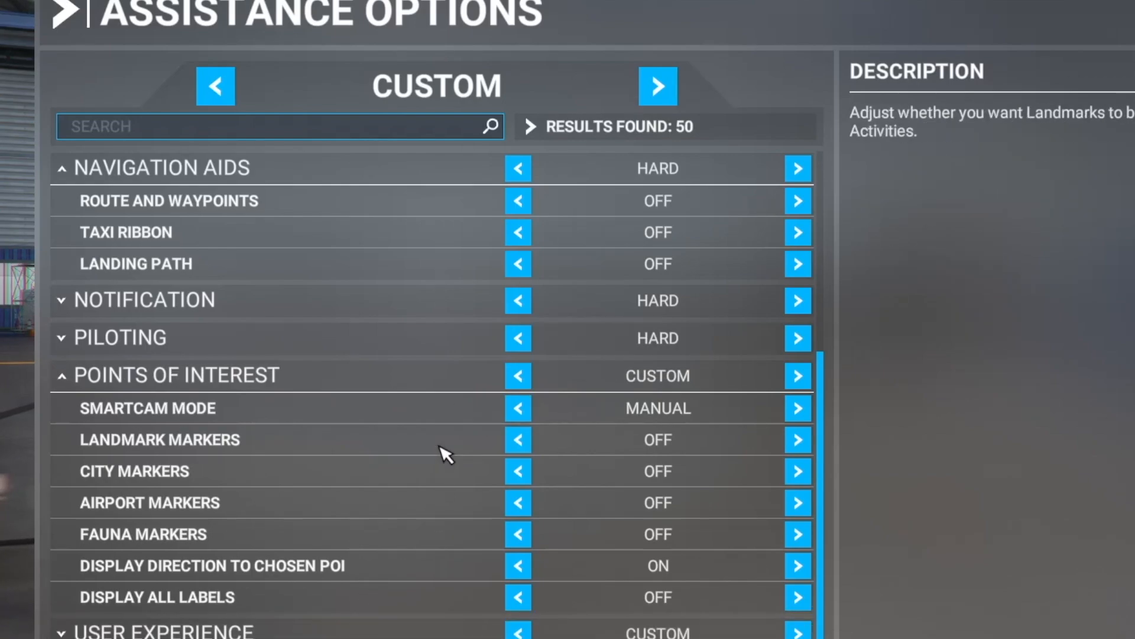
{"action": "left_click", "coordinate": [517, 407]}
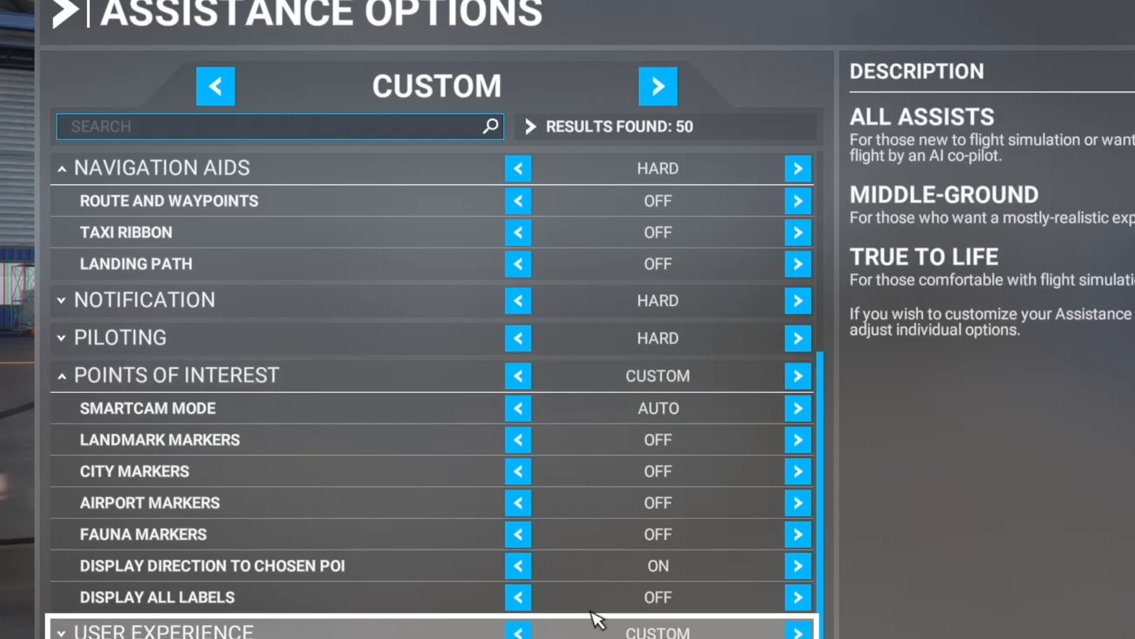
{"action": "left_click", "coordinate": [517, 566]}
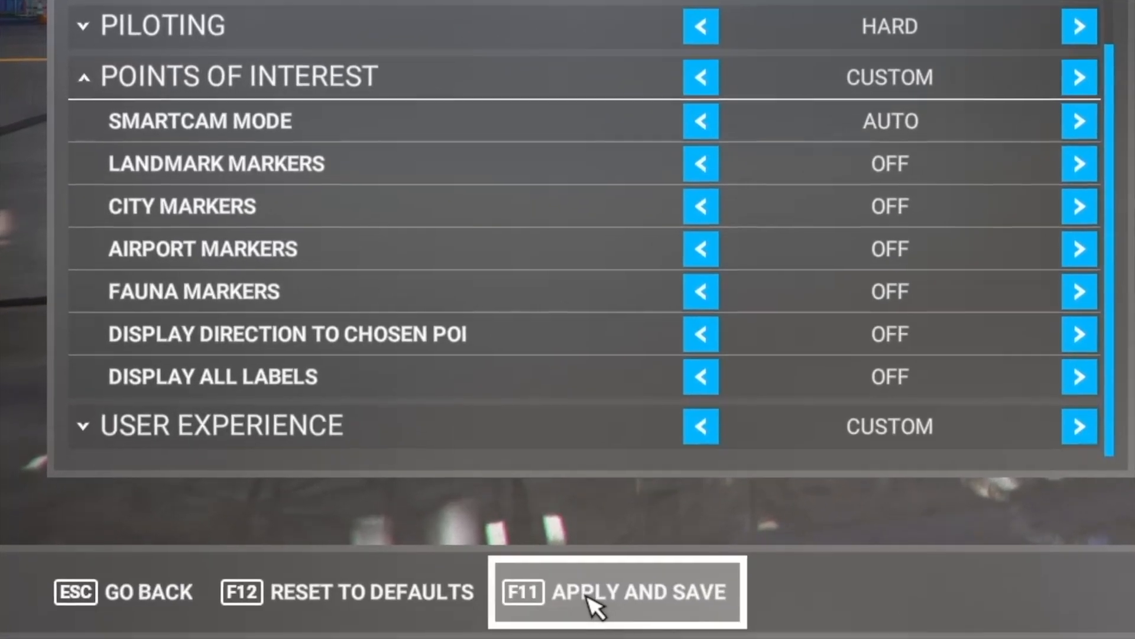
{"action": "left_click", "coordinate": [593, 606]}
{"action": "left_click", "coordinate": [96, 598]}
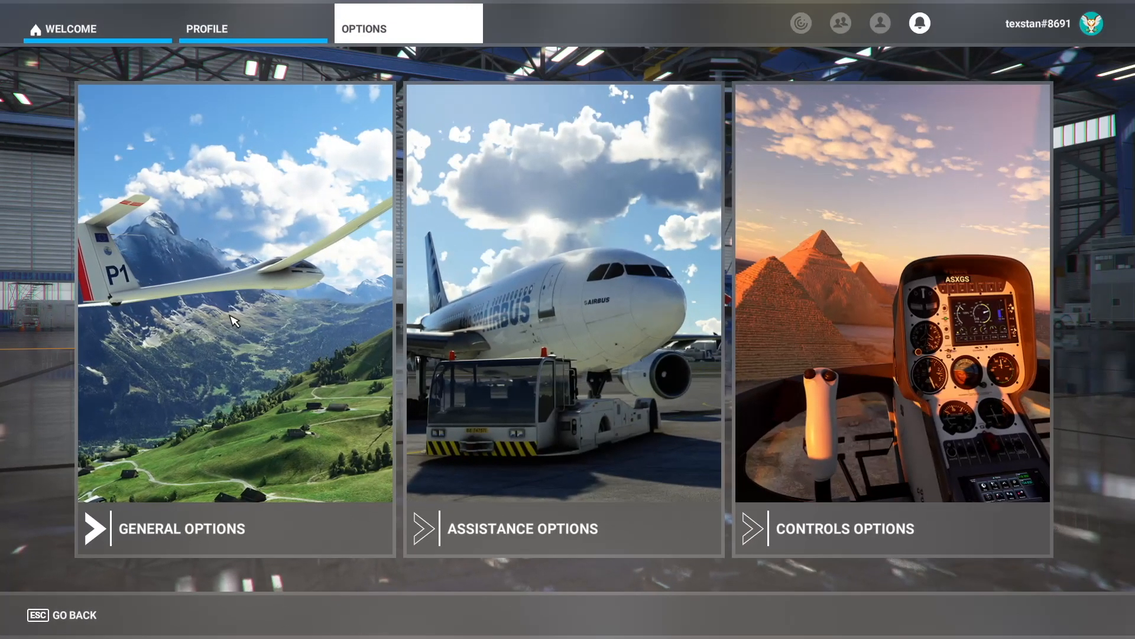
- Turn Live Weather off in the Data settings of the General Options
{"action": "left_click", "coordinate": [231, 319]}
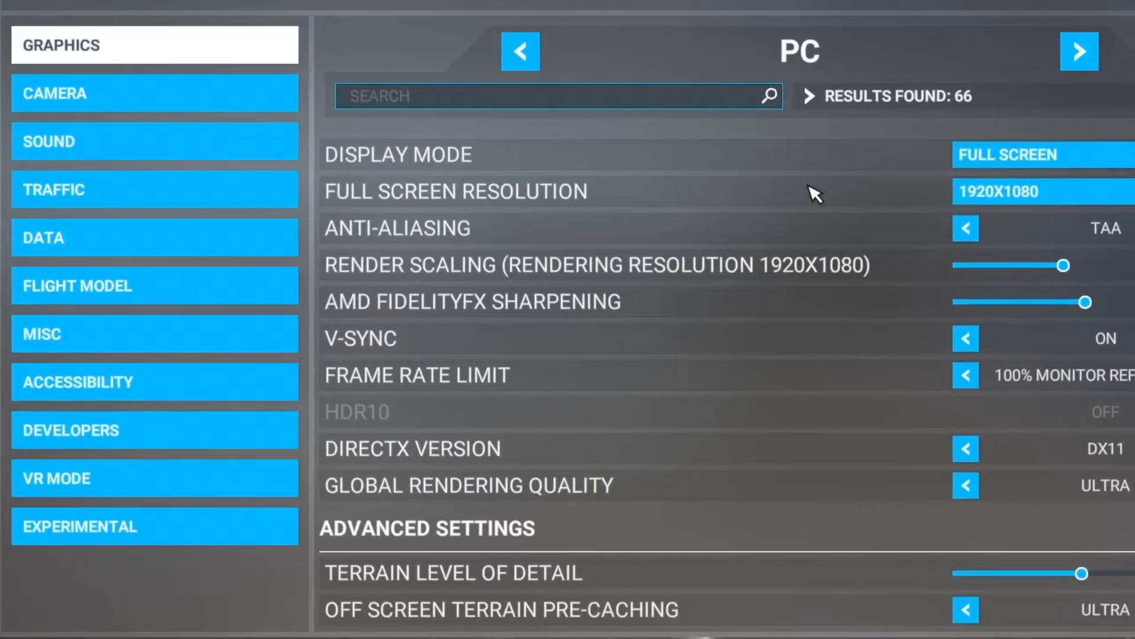
{"action": "left_click", "coordinate": [177, 253]}
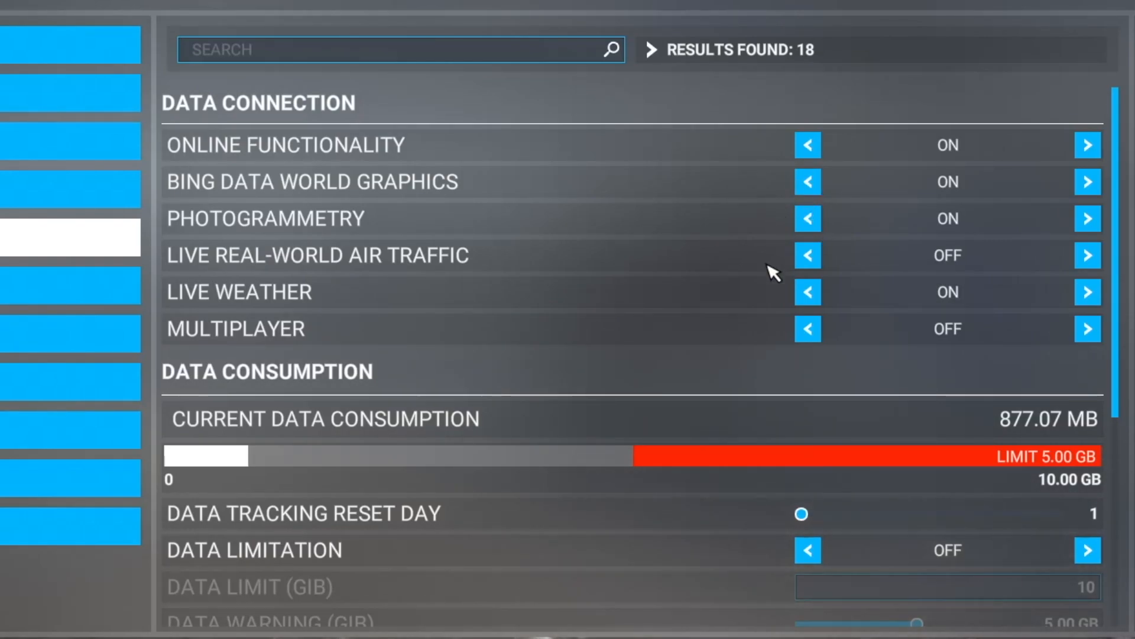
{"action": "scroll", "coordinate": [775, 271], "scroll_direction": "down", "scroll_amount": 2}
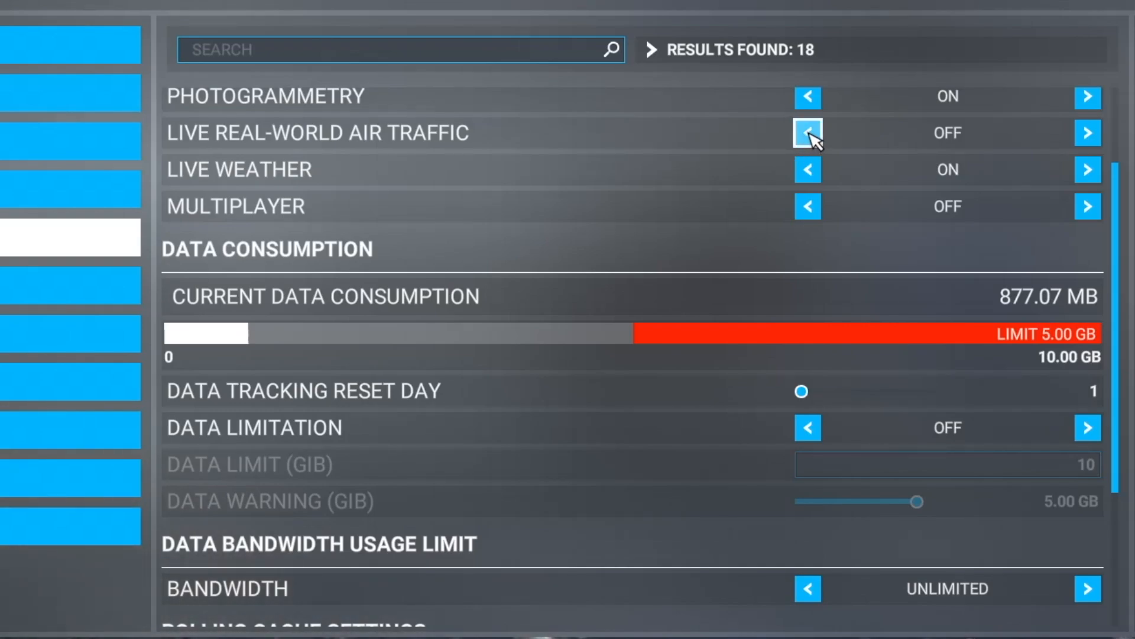
{"action": "left_click", "coordinate": [810, 172]}
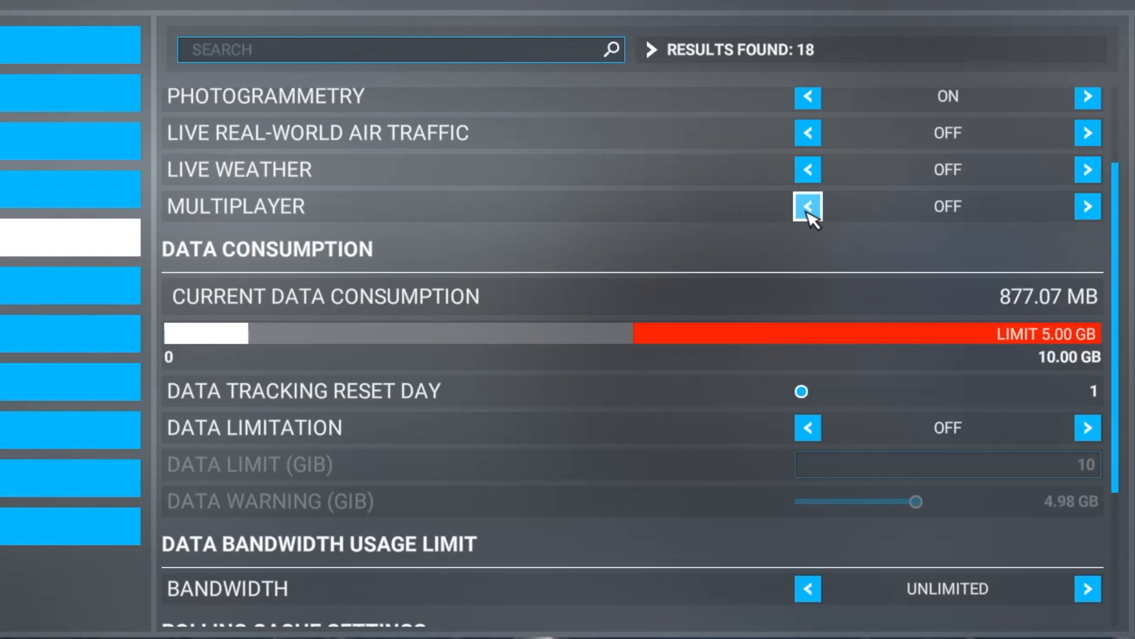
{"action": "key", "text": "Up"}
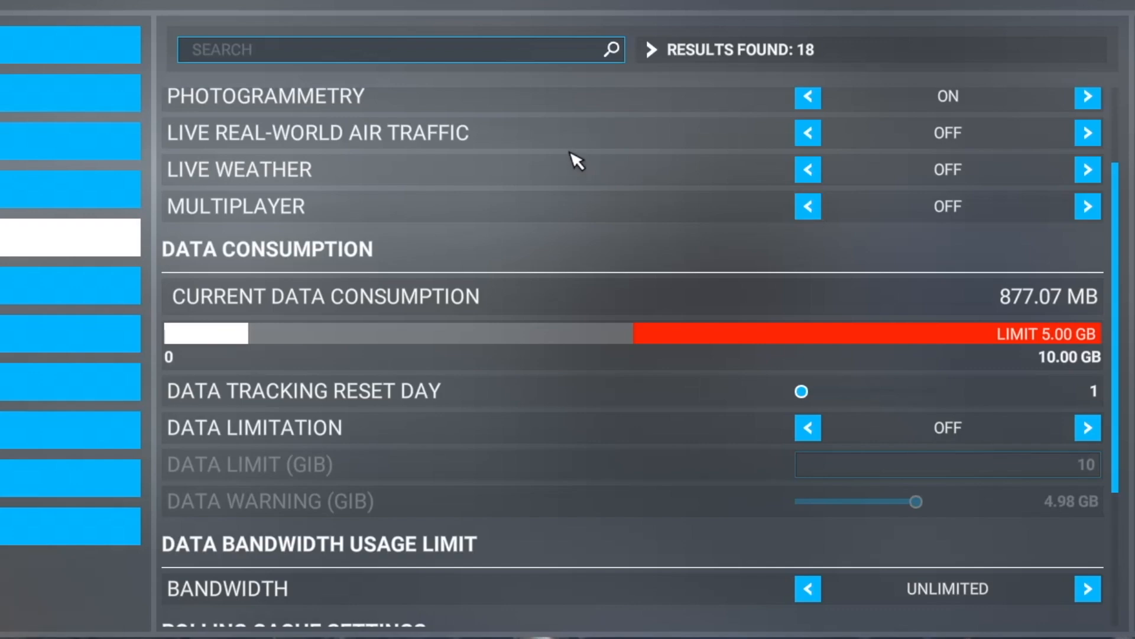
{"action": "scroll", "coordinate": [407, 207], "scroll_direction": "up", "scroll_amount": 2}
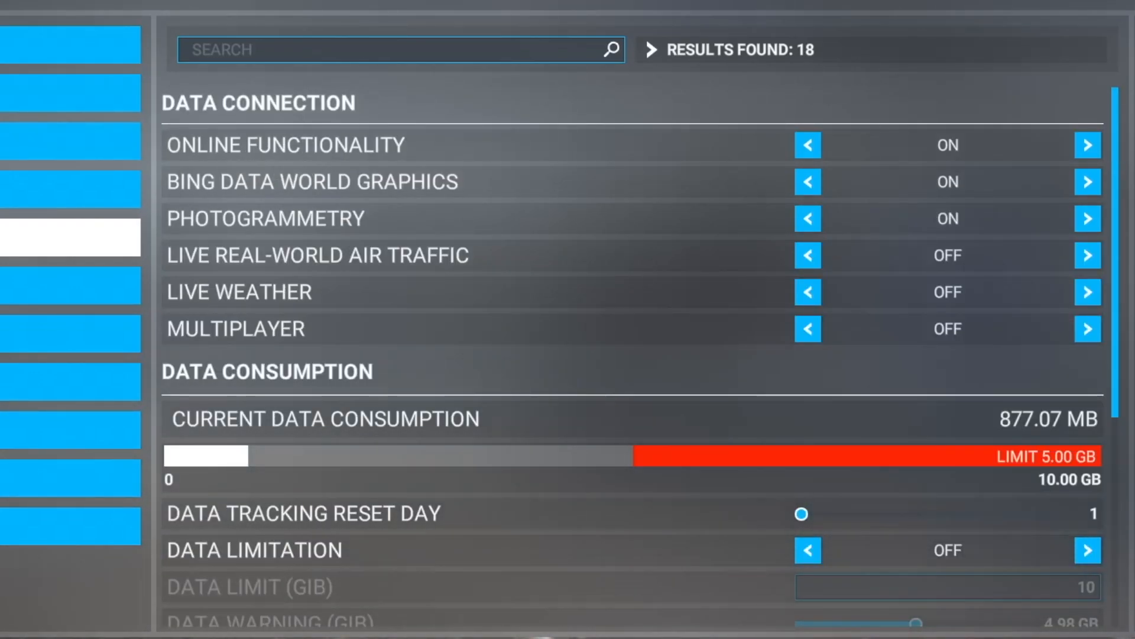
- Leave the General Options, return to the Welcome page and open the World Map
{"action": "key", "text": "Escape"}
{"action": "left_click", "coordinate": [497, 354]}
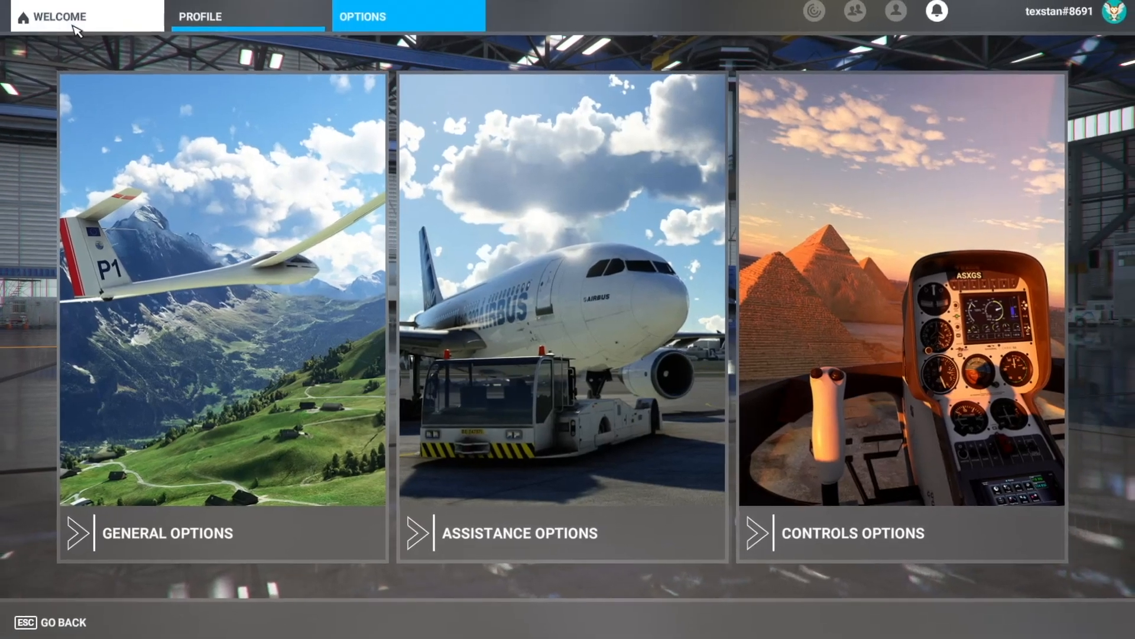
{"action": "left_click", "coordinate": [73, 26]}
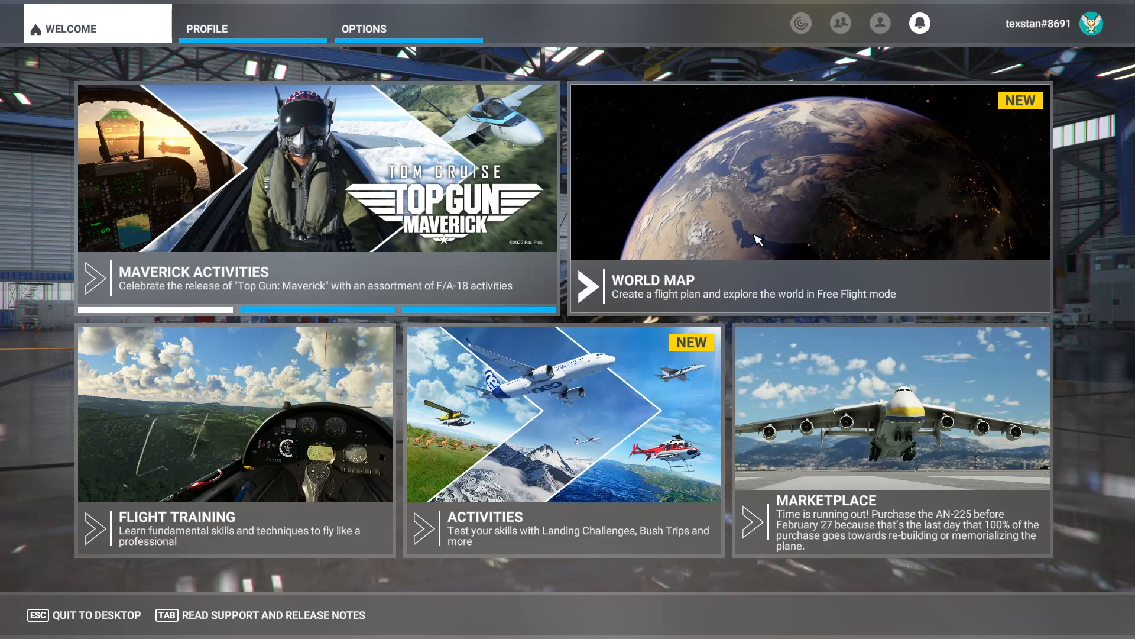
{"action": "left_click", "coordinate": [717, 236]}
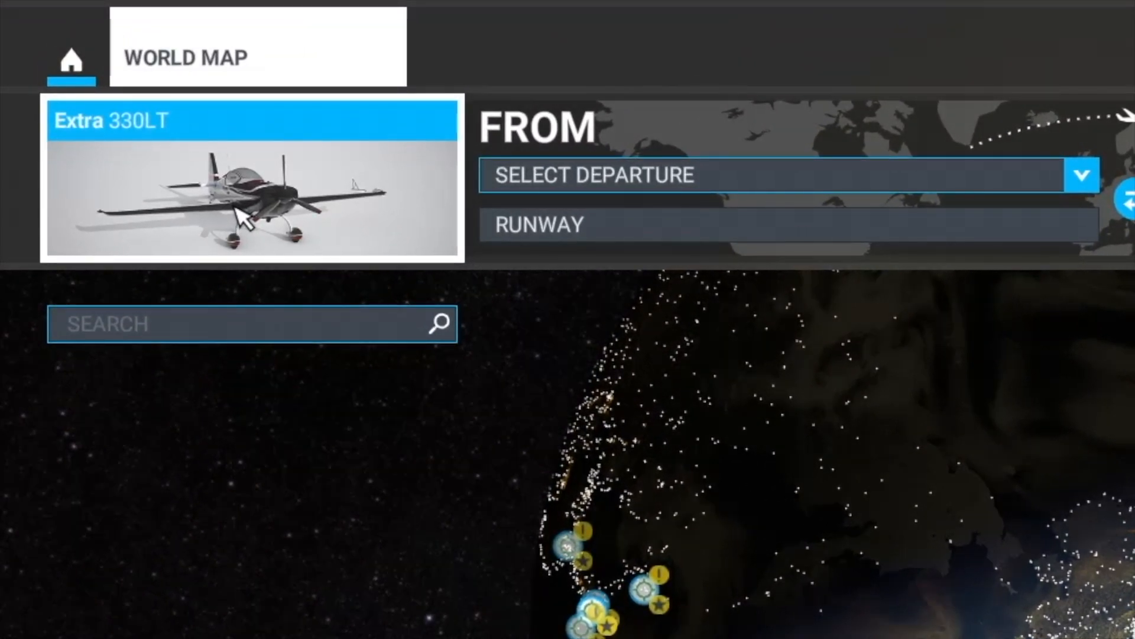
- Go to My Hangar in the Profile and change the aircraft to the CubCrafters NXCub
{"action": "left_click", "coordinate": [70, 59]}
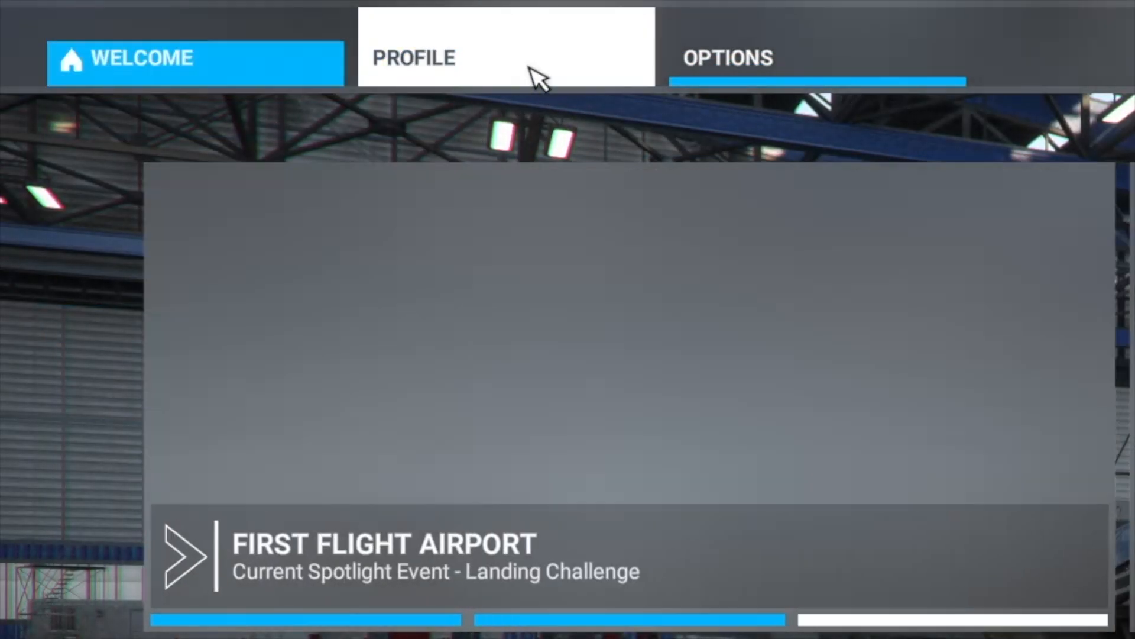
{"action": "left_click", "coordinate": [539, 77]}
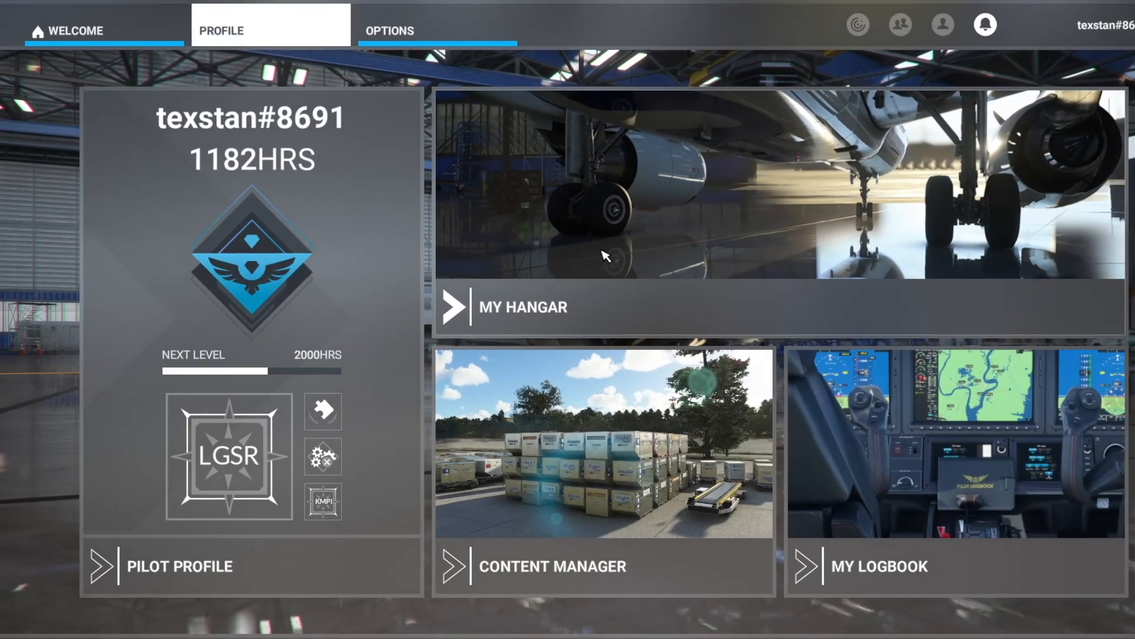
{"action": "left_click", "coordinate": [604, 255]}
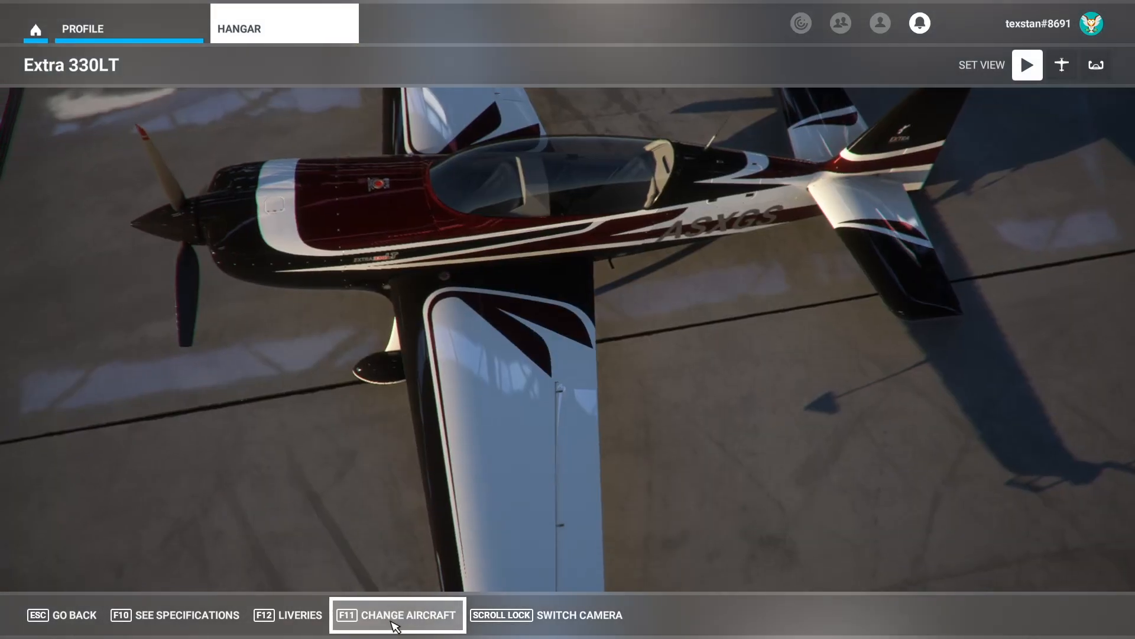
{"action": "left_click", "coordinate": [394, 625]}
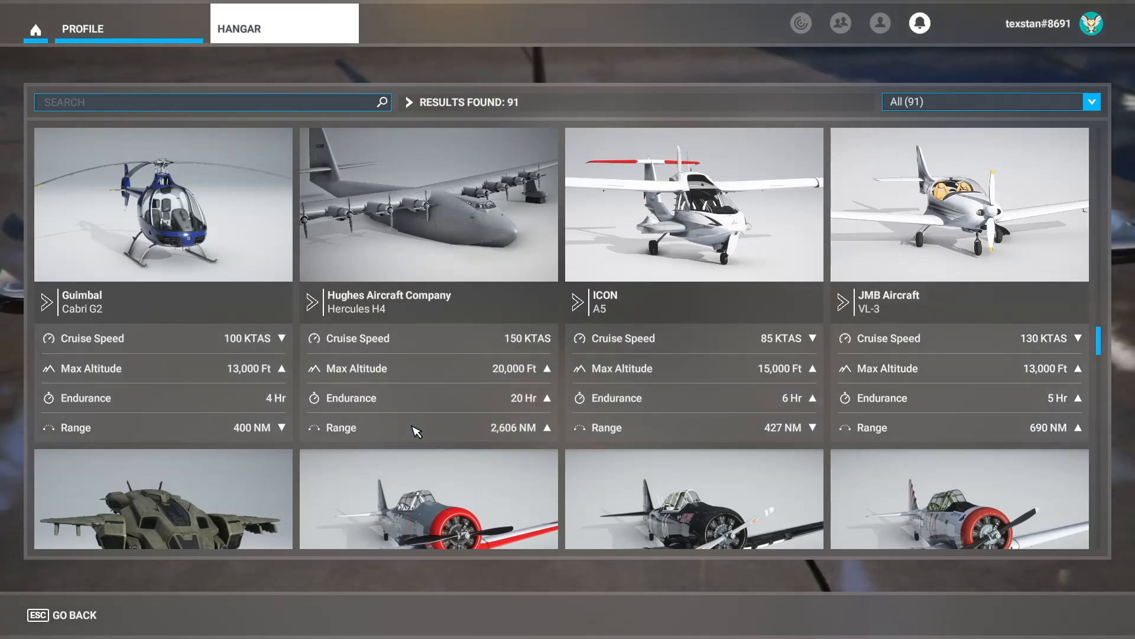
{"action": "scroll", "coordinate": [417, 432], "scroll_direction": "down", "scroll_amount": 1}
{"action": "scroll", "coordinate": [417, 431], "scroll_direction": "up", "scroll_amount": 5}
{"action": "scroll", "coordinate": [417, 432], "scroll_direction": "up", "scroll_amount": 7}
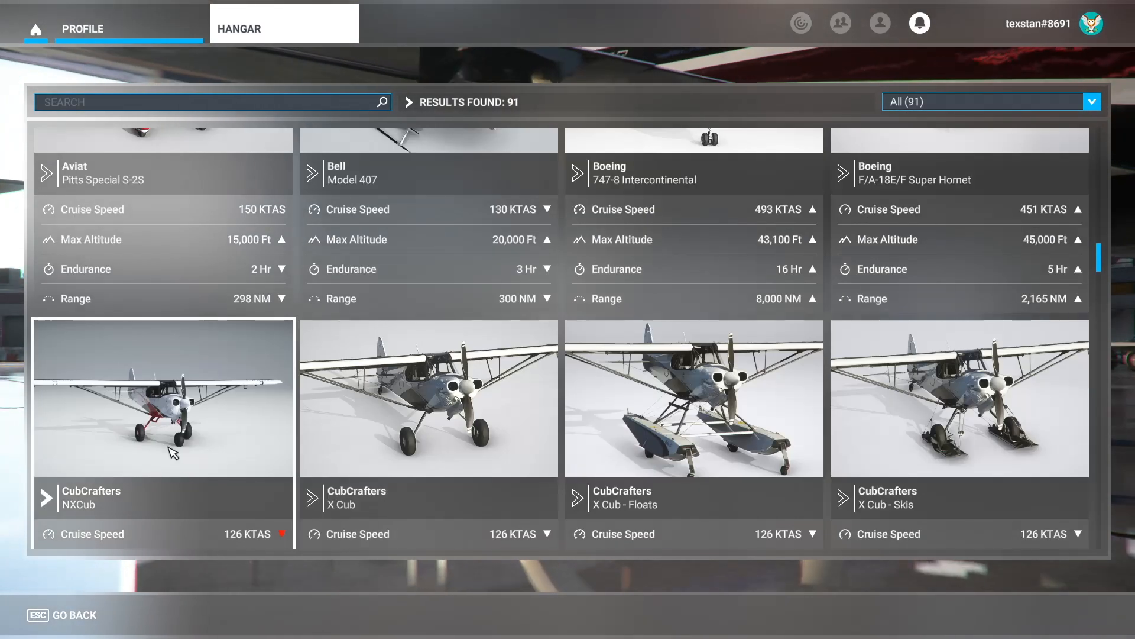
{"action": "left_click", "coordinate": [173, 453]}
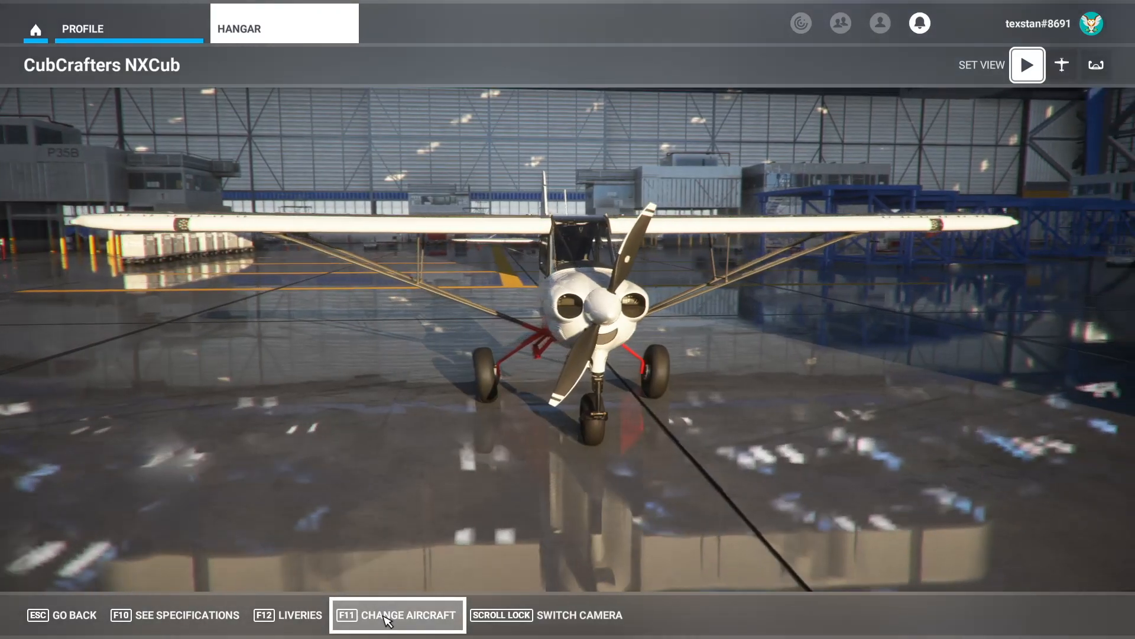
- Examine the NXCub's description and its specs from cruise speed to wingspan
{"action": "left_click", "coordinate": [178, 616]}
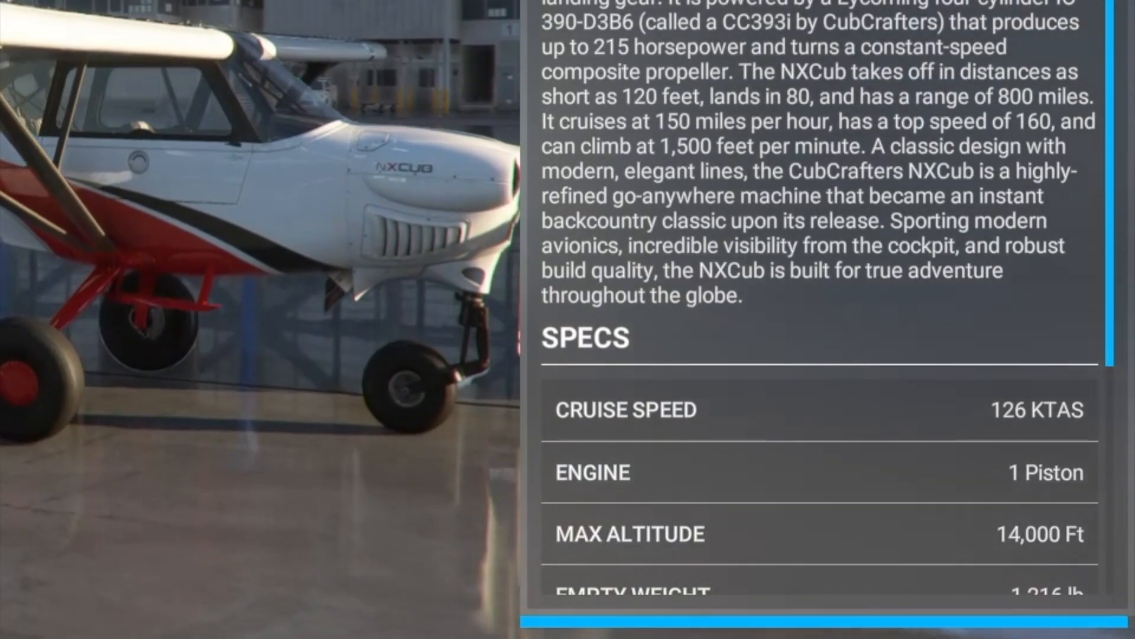
{"action": "scroll", "coordinate": [1004, 257], "scroll_direction": "down", "scroll_amount": 5}
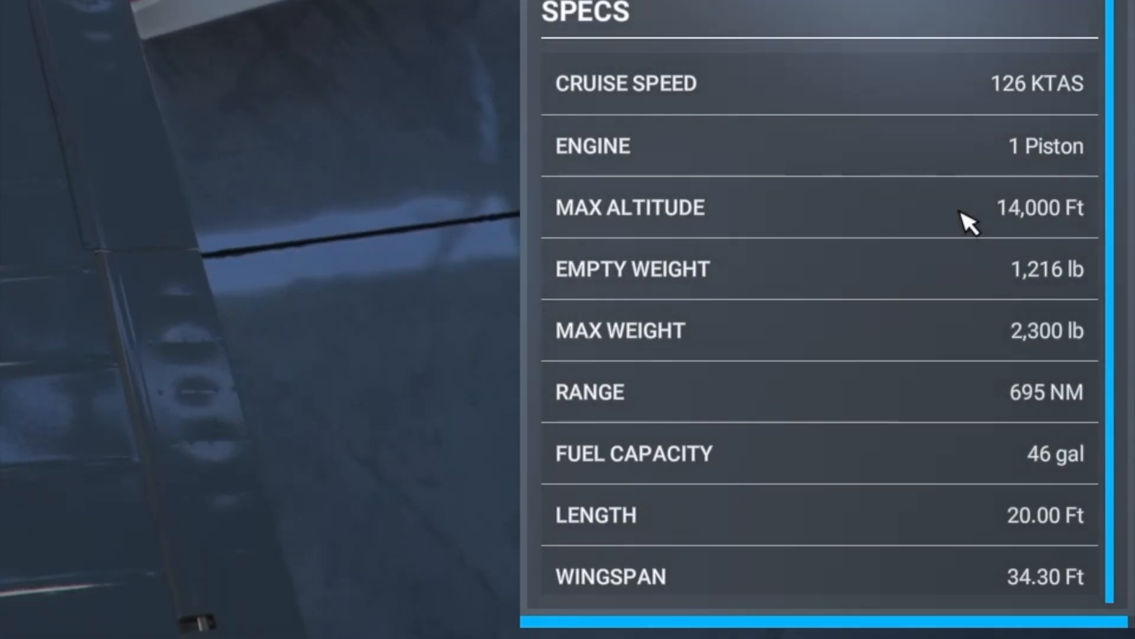
{"action": "scroll", "coordinate": [996, 205], "scroll_direction": "up", "scroll_amount": 5}
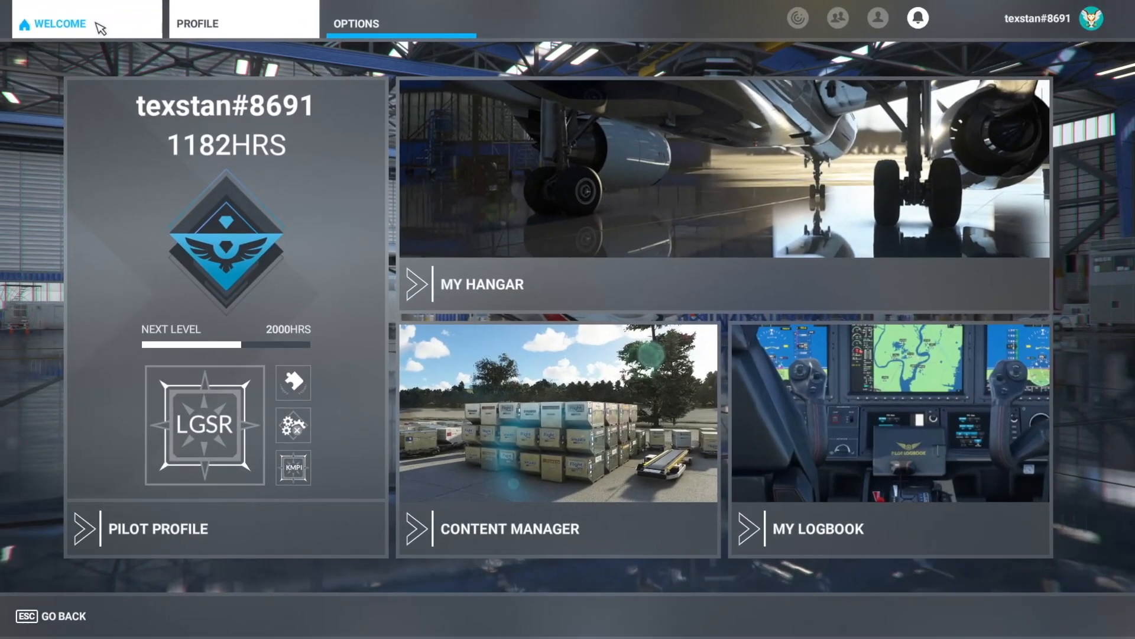
- Return to the World Map from the Welcome page and show its aircraft selection without changing the aircraft
{"action": "left_click", "coordinate": [89, 27]}
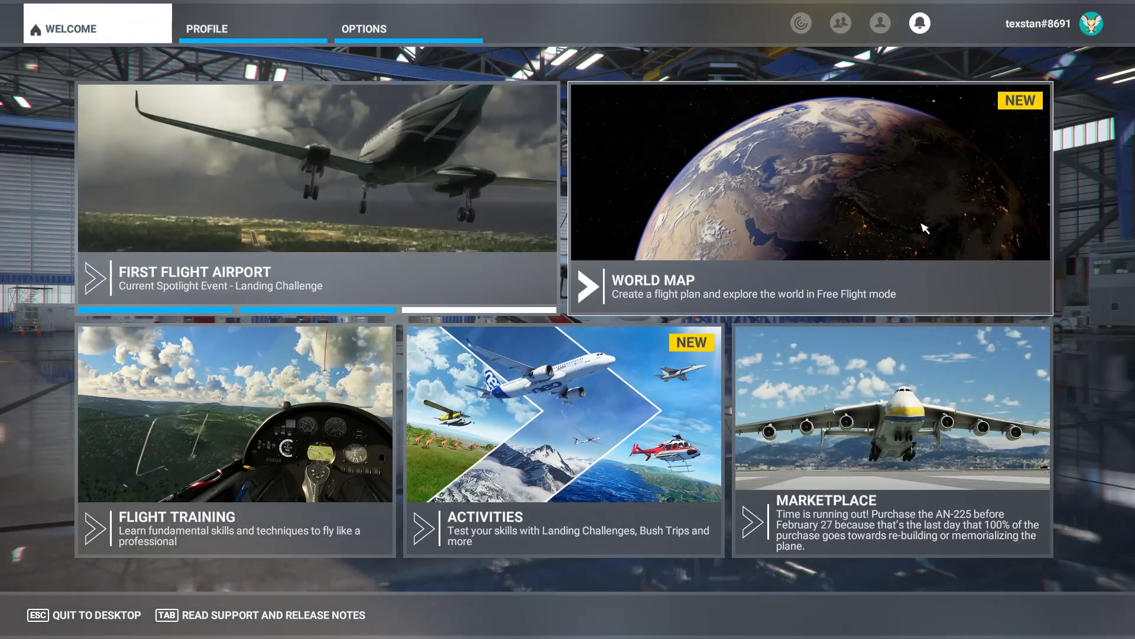
{"action": "left_click", "coordinate": [887, 203]}
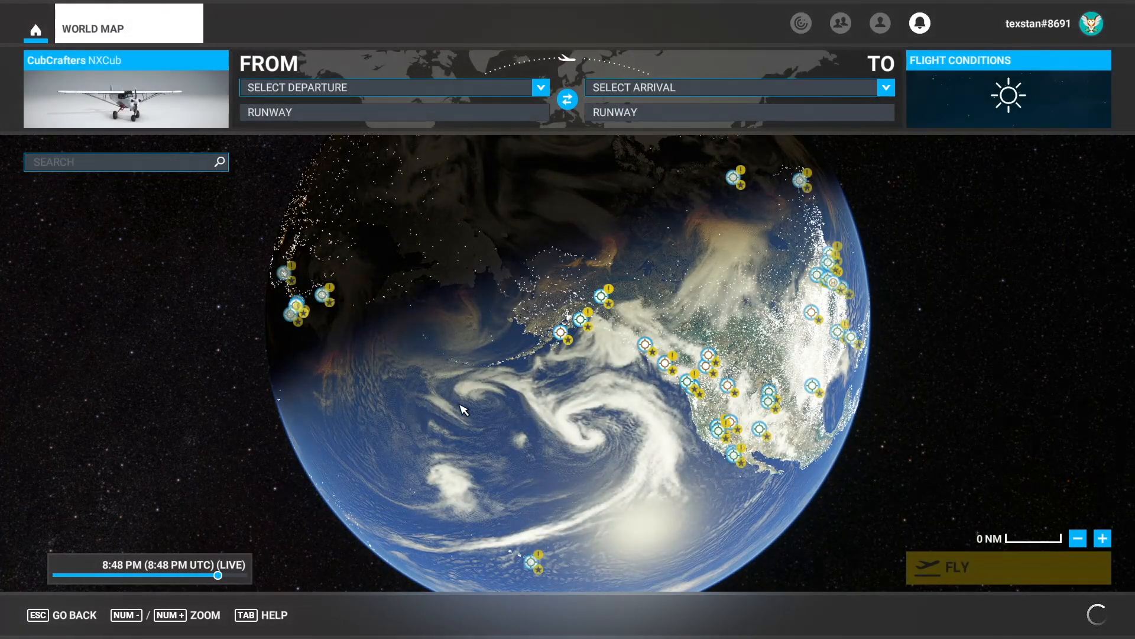
{"action": "left_click_drag", "start_coordinate": [596, 404], "coordinate": [394, 249]}
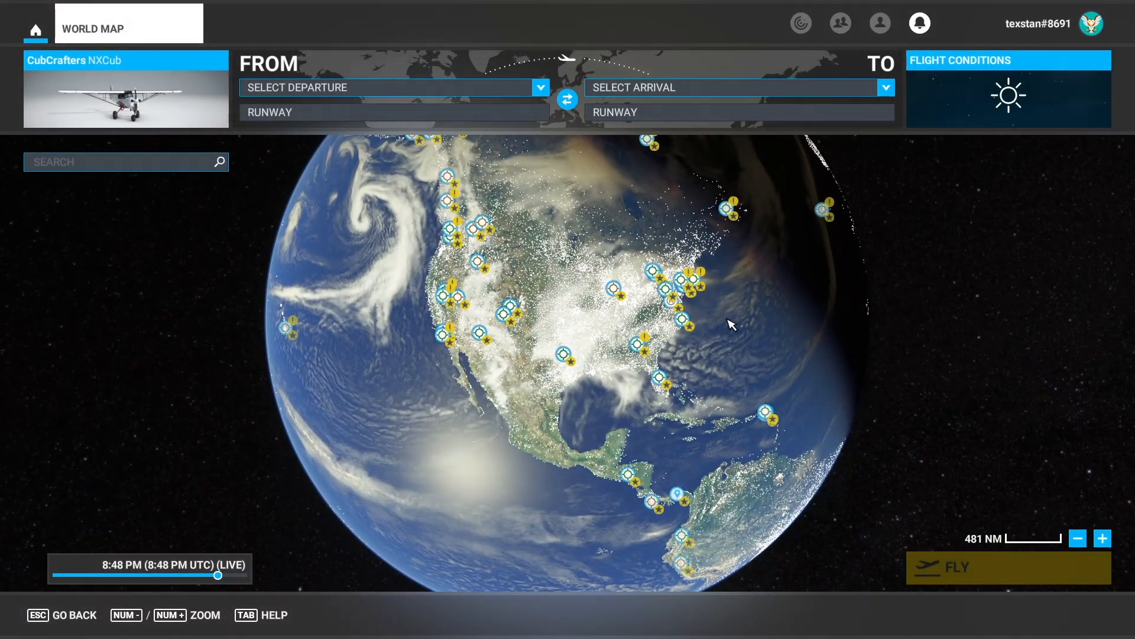
{"action": "left_click_drag", "start_coordinate": [732, 324], "coordinate": [464, 486]}
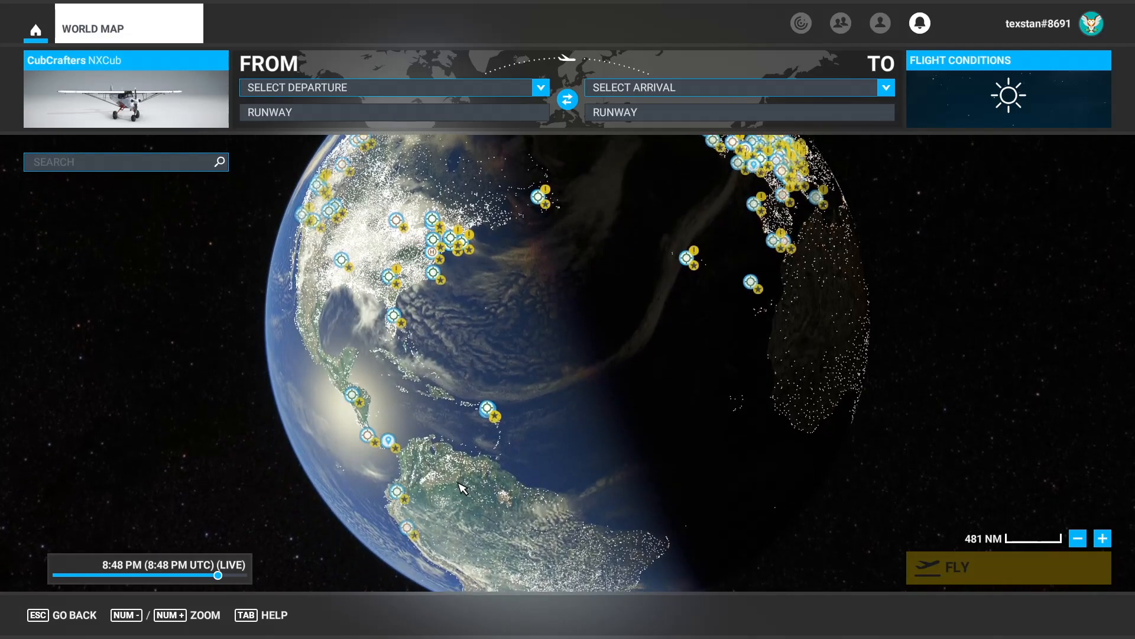
{"action": "left_click", "coordinate": [139, 101]}
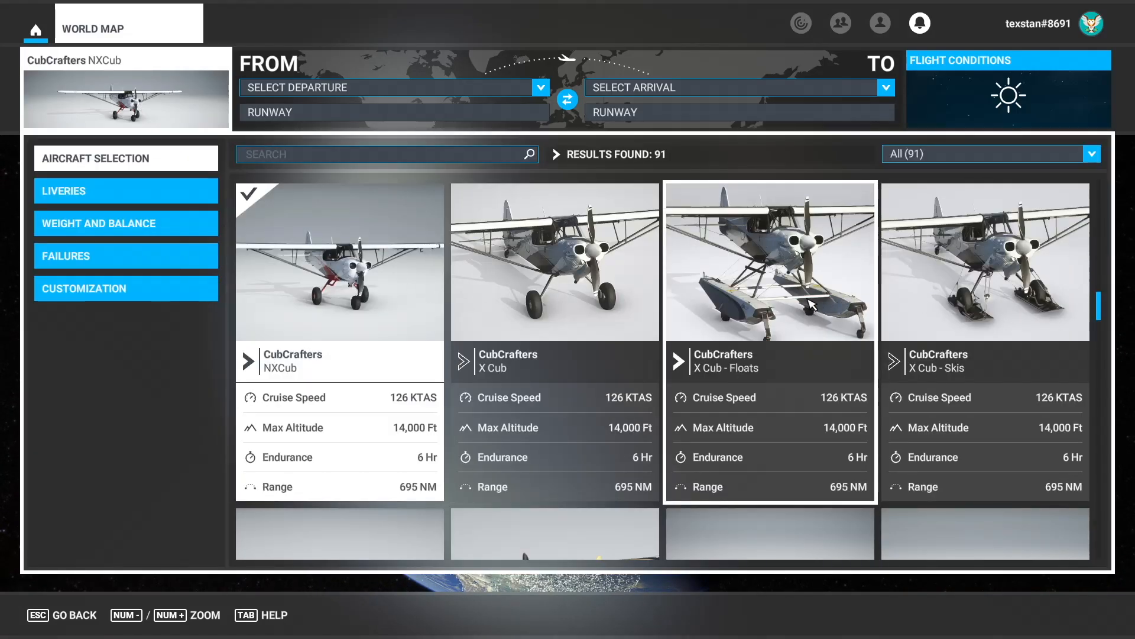
{"action": "left_click", "coordinate": [126, 89]}
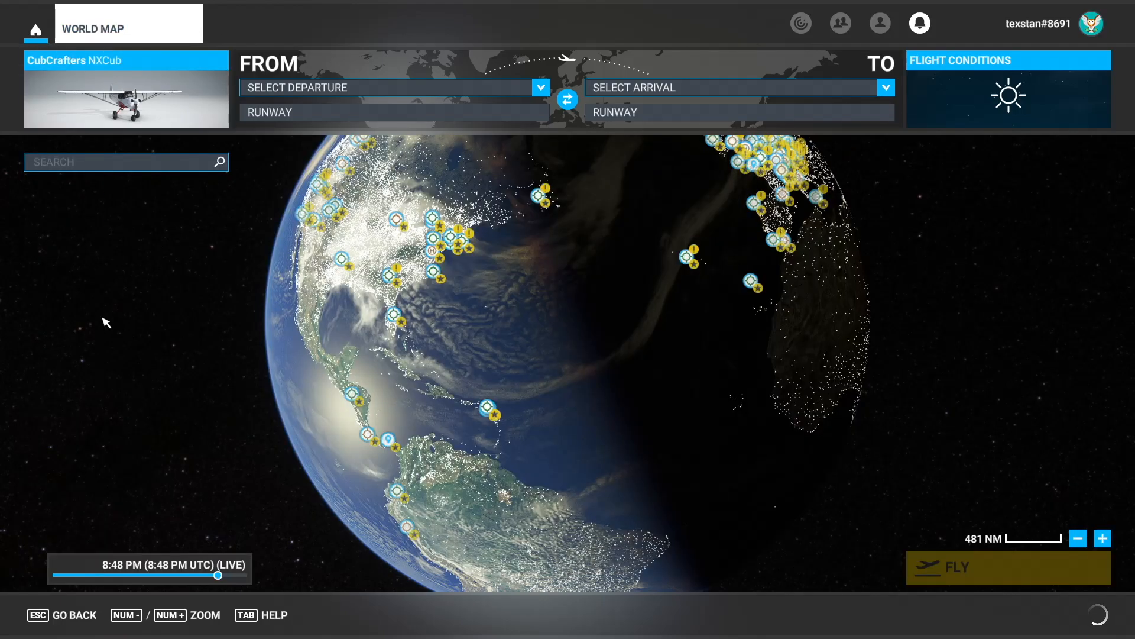
- Turn the globe to Europe and Africa and set the flight time to 9:41 AM UTC
{"action": "left_click_drag", "start_coordinate": [540, 349], "coordinate": [262, 318]}
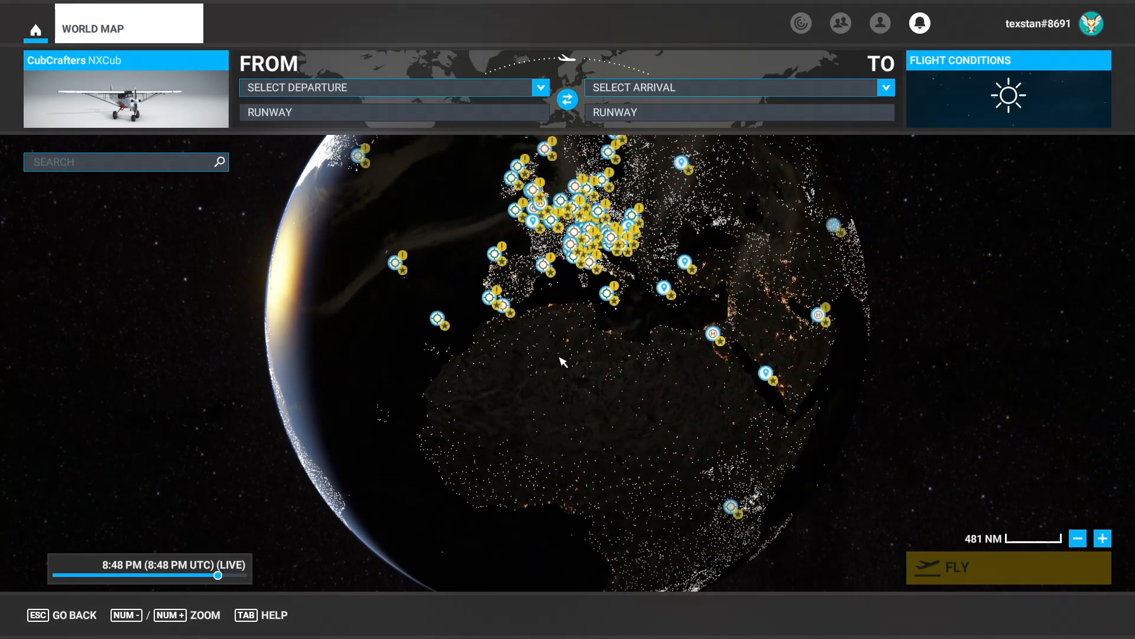
{"action": "left_click_drag", "start_coordinate": [561, 357], "coordinate": [447, 542]}
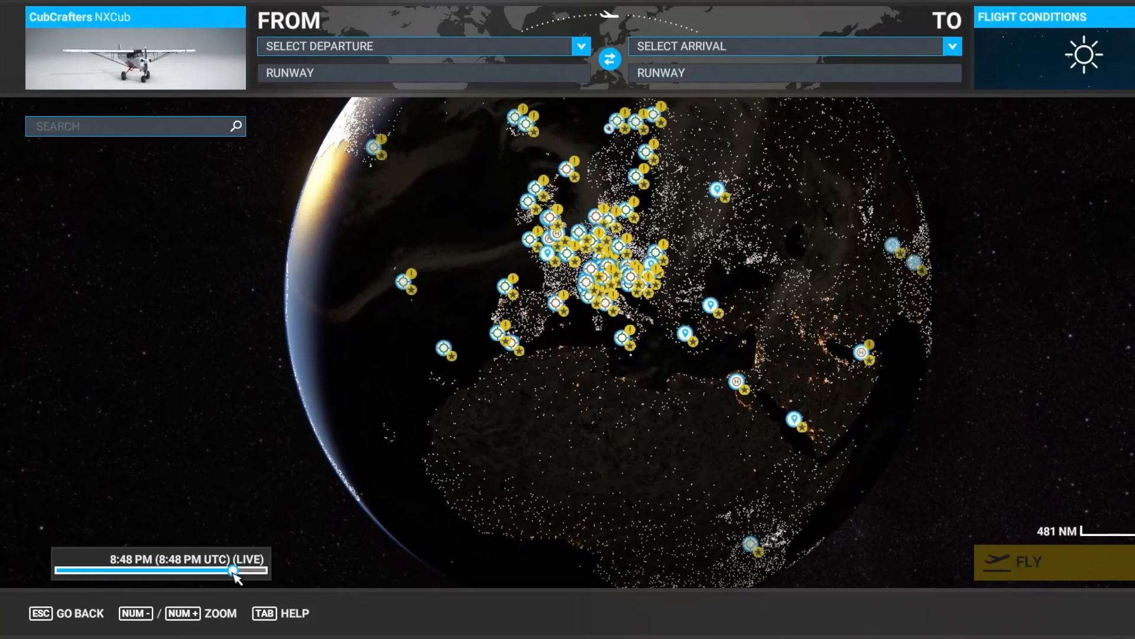
{"action": "left_click_drag", "start_coordinate": [220, 572], "coordinate": [131, 574]}
- Browse the airports across Europe and bring up the options for Dusseldorf (EDDL)
{"action": "scroll", "coordinate": [758, 265], "scroll_direction": "up", "scroll_amount": 10}
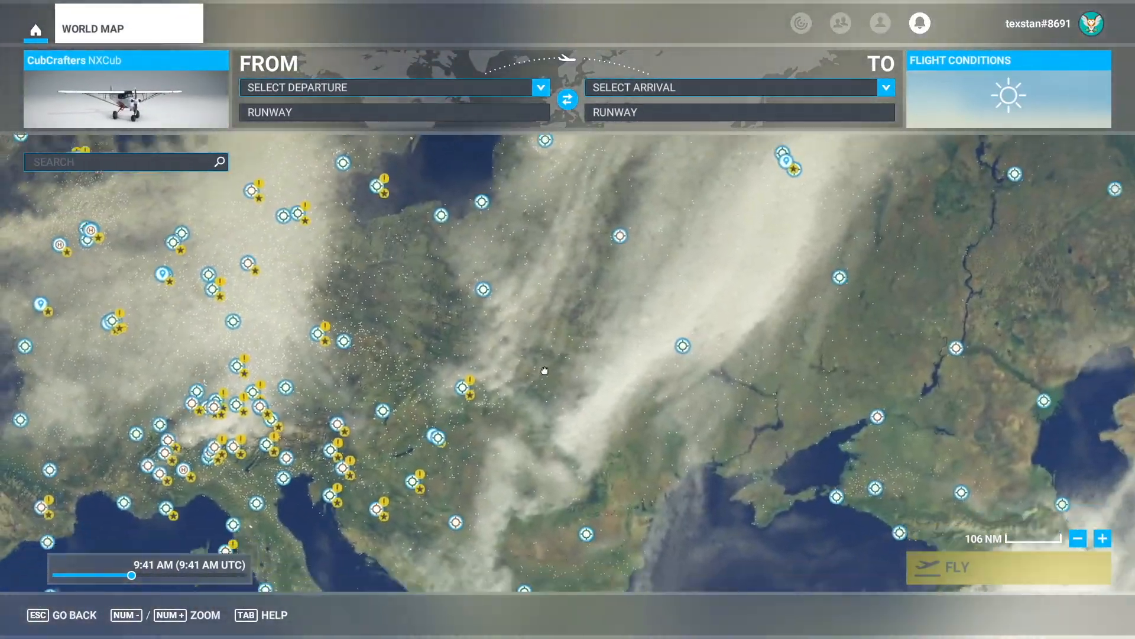
{"action": "left_click_drag", "start_coordinate": [544, 370], "coordinate": [581, 320]}
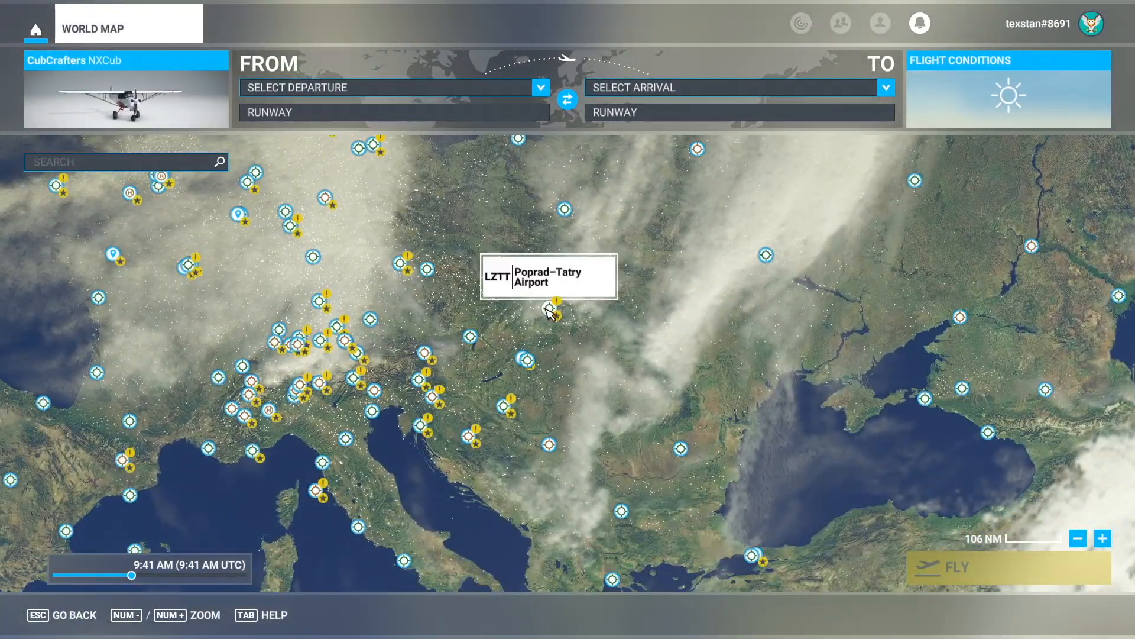
{"action": "scroll", "coordinate": [563, 279], "scroll_direction": "down", "scroll_amount": 3}
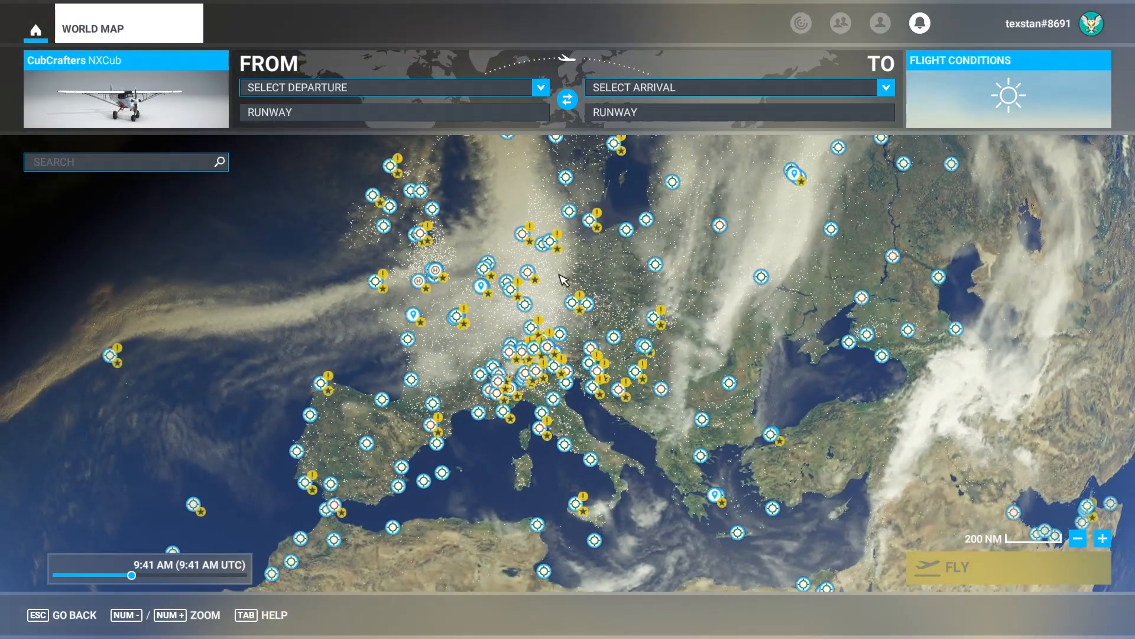
{"action": "left_click", "coordinate": [511, 286]}
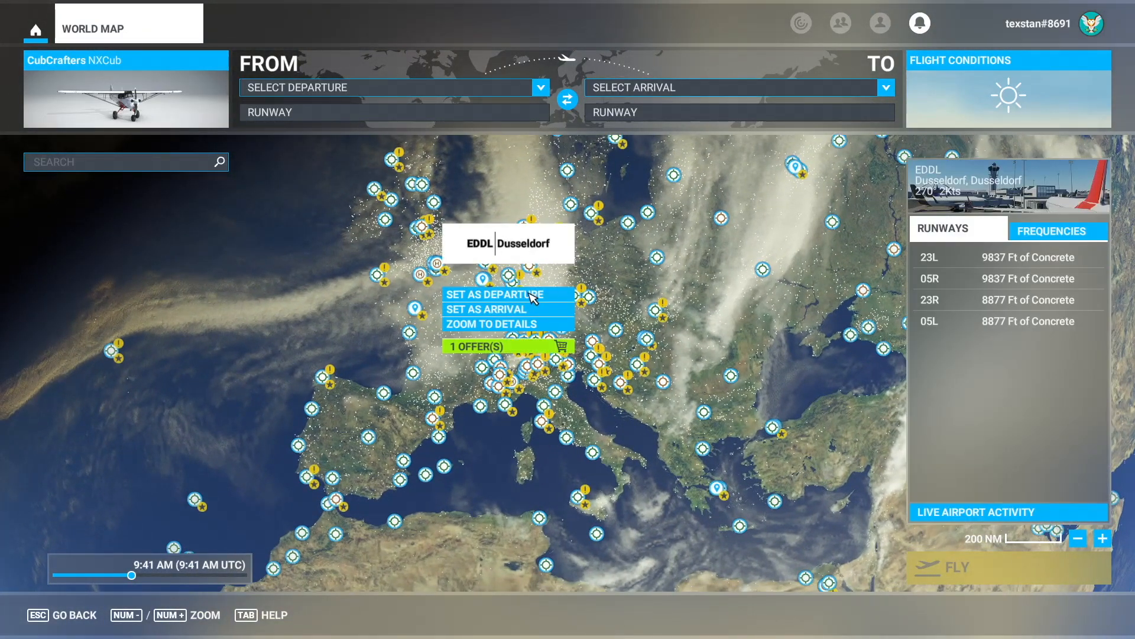
{"action": "left_click", "coordinate": [532, 296]}
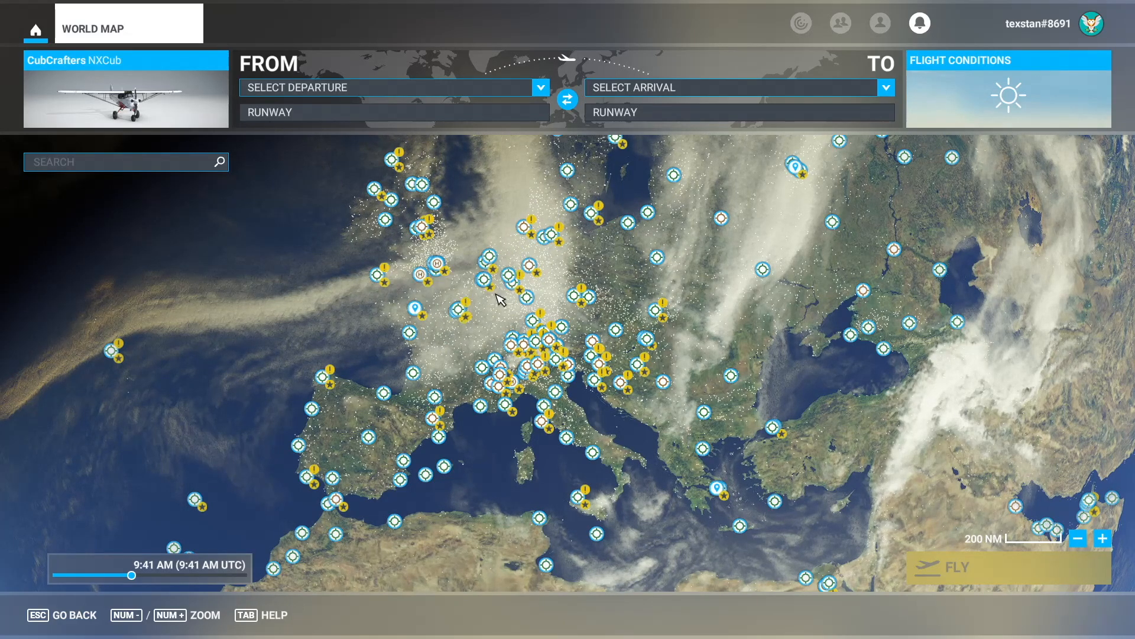
- Find Frankfurt/Main (EDDF) on the map and set it as the departure airport
{"action": "scroll", "coordinate": [446, 396], "scroll_direction": "up", "scroll_amount": 10}
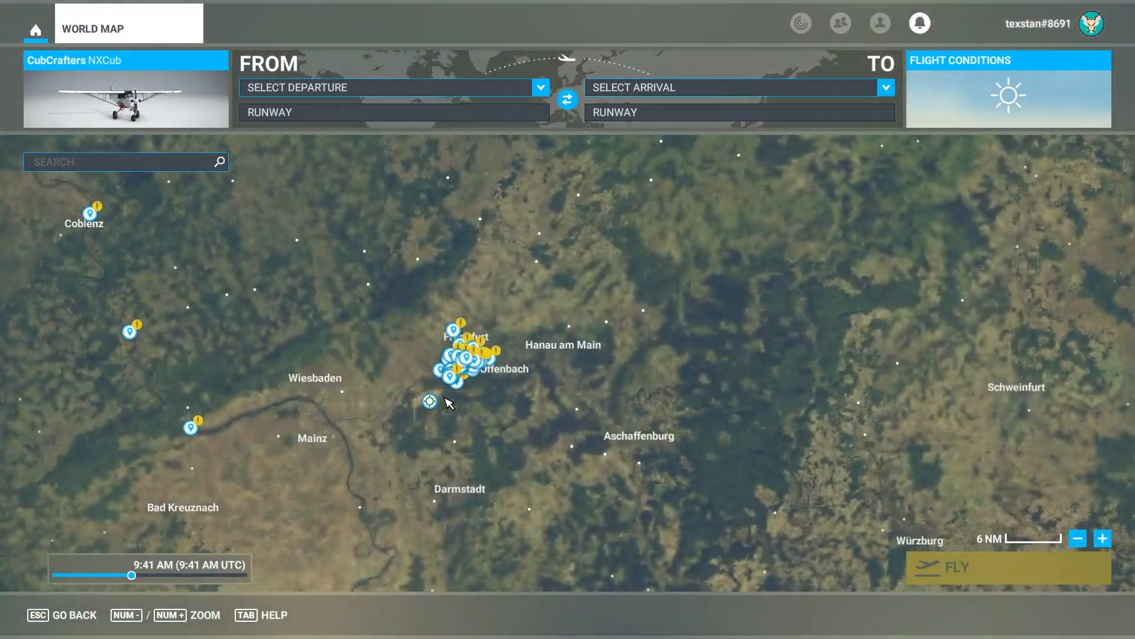
{"action": "scroll", "coordinate": [447, 402], "scroll_direction": "up", "scroll_amount": 3}
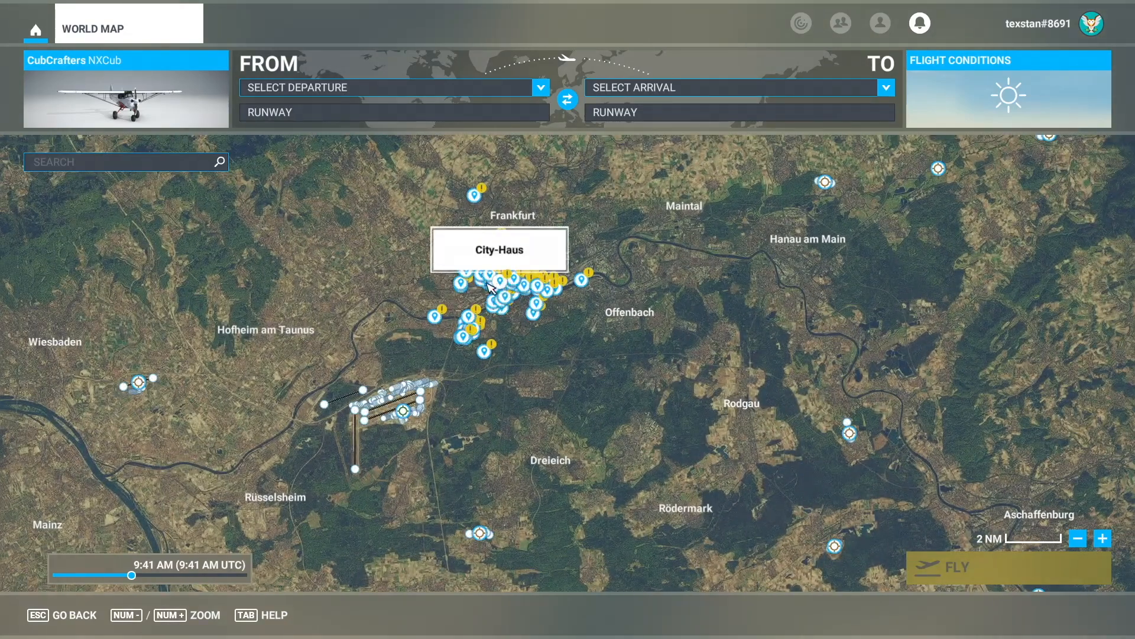
{"action": "left_click", "coordinate": [404, 413]}
{"action": "left_click", "coordinate": [391, 430]}
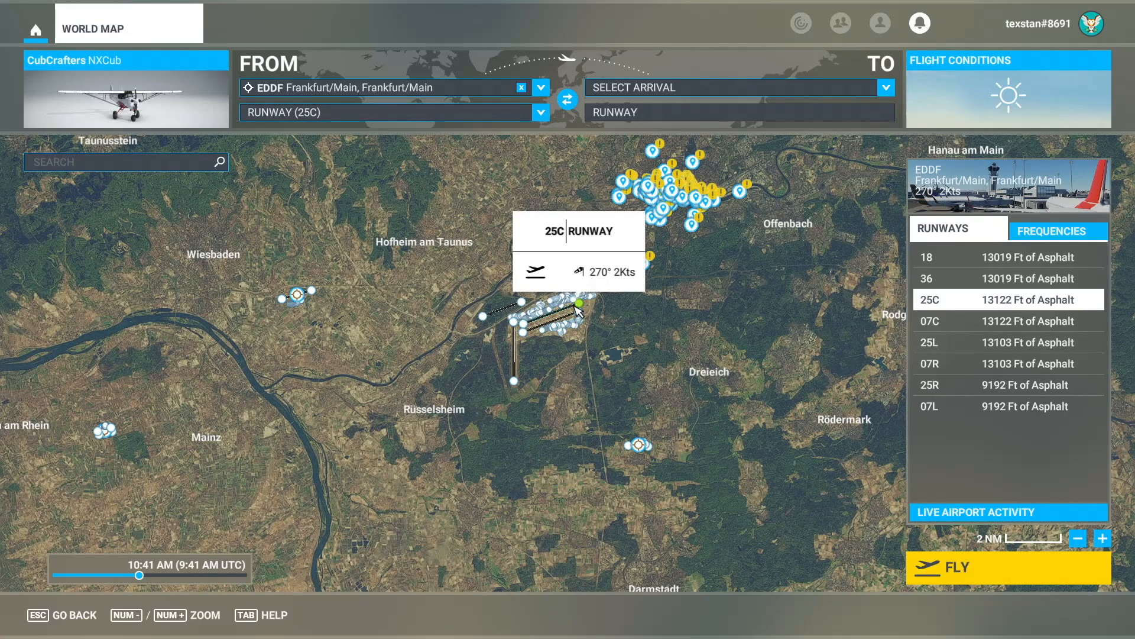
- Set runway 07L at Frankfurt/Main as the departure runway on the map
{"action": "scroll", "coordinate": [578, 311], "scroll_direction": "up", "scroll_amount": 3}
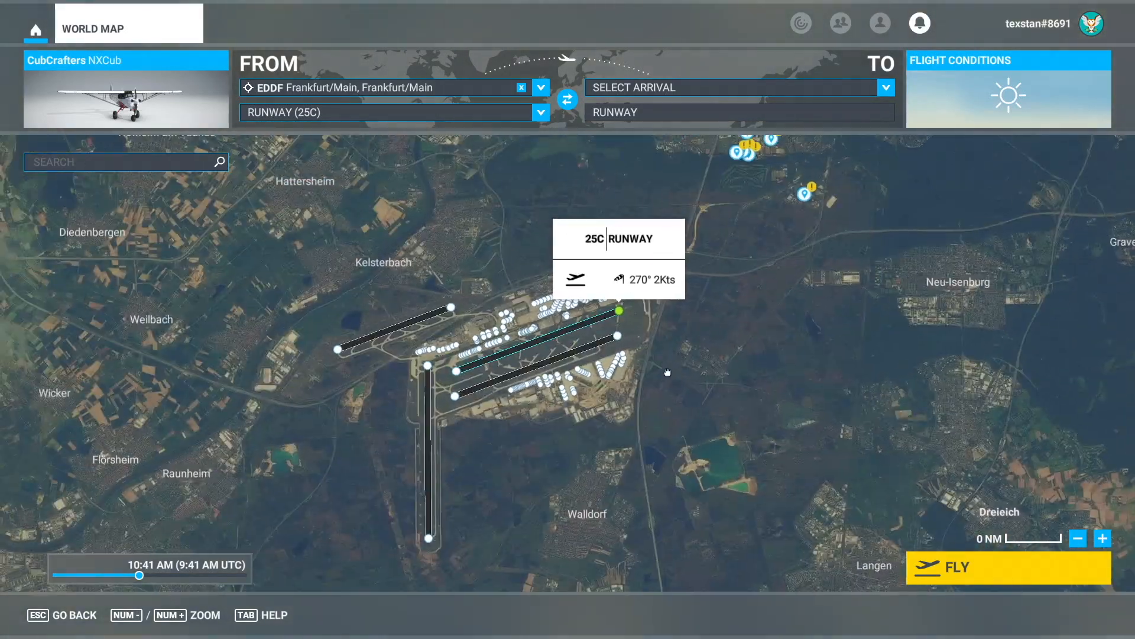
{"action": "left_click_drag", "start_coordinate": [667, 372], "coordinate": [659, 372]}
{"action": "left_click_drag", "start_coordinate": [786, 170], "coordinate": [756, 203]}
{"action": "left_click", "coordinate": [338, 367]}
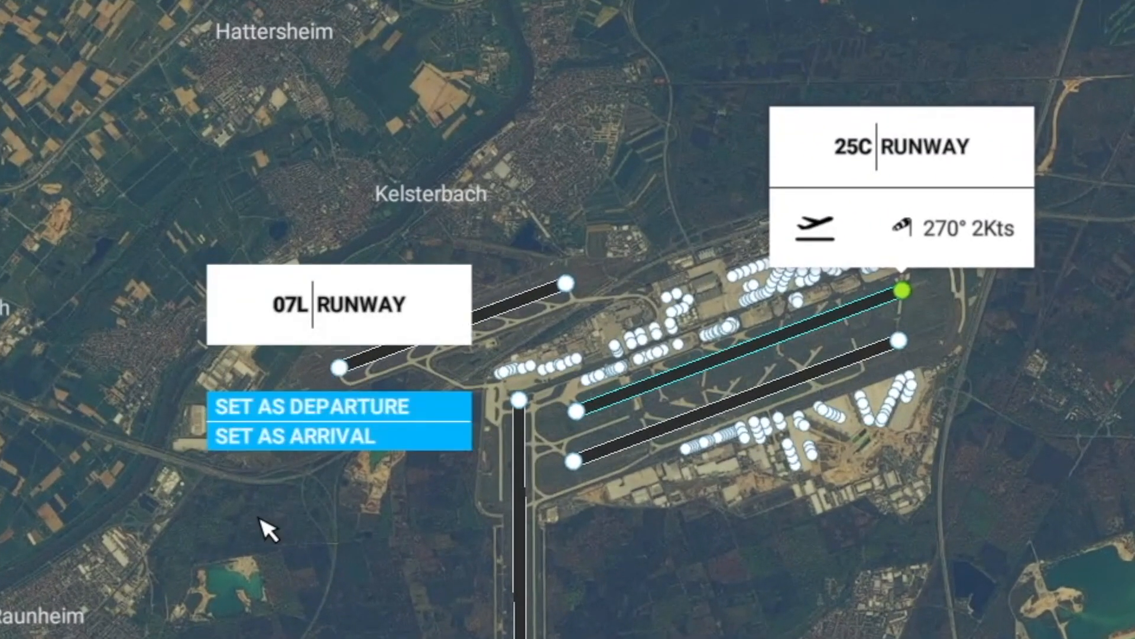
{"action": "left_click", "coordinate": [306, 395]}
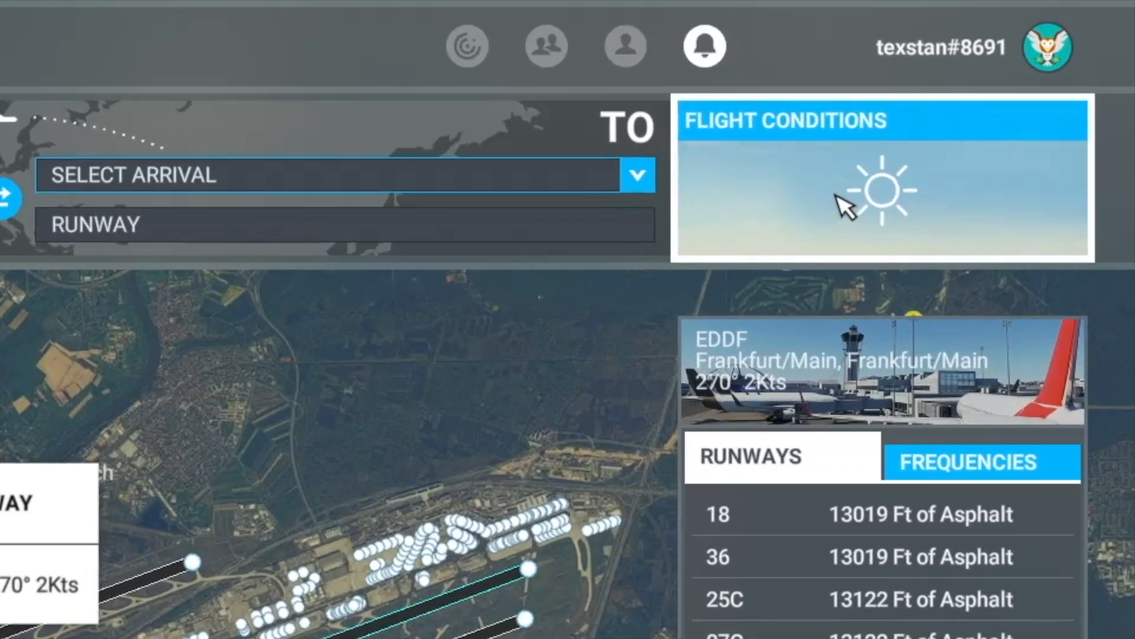
- Review the multiplayer, air traffic, weather and time settings in the Flight Conditions
{"action": "left_click", "coordinate": [836, 195]}
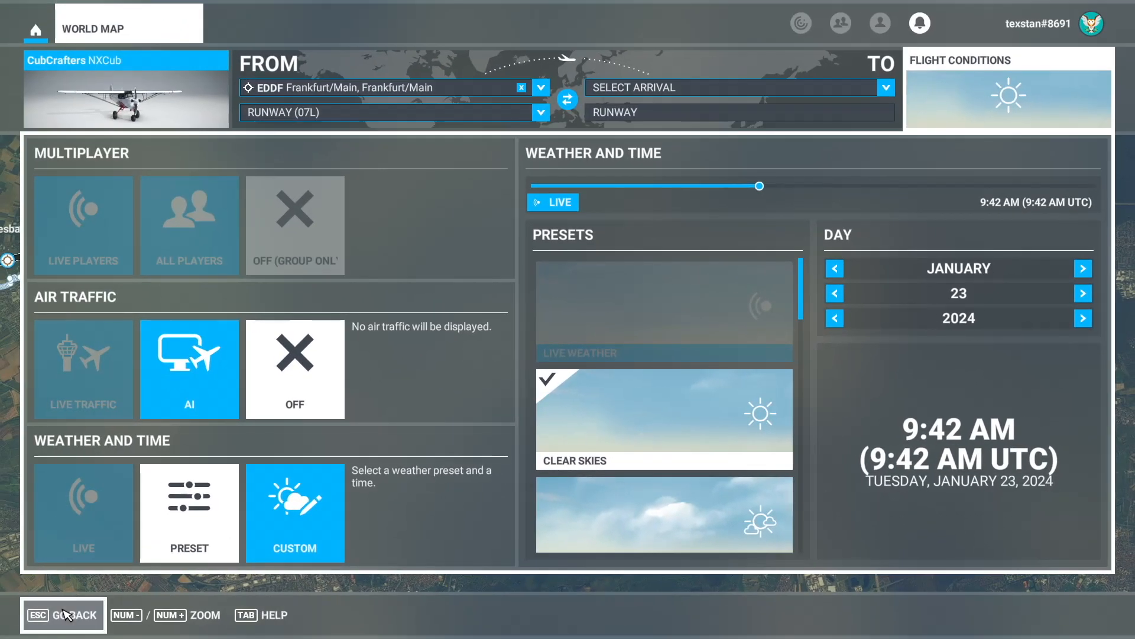
{"action": "left_click", "coordinate": [66, 615]}
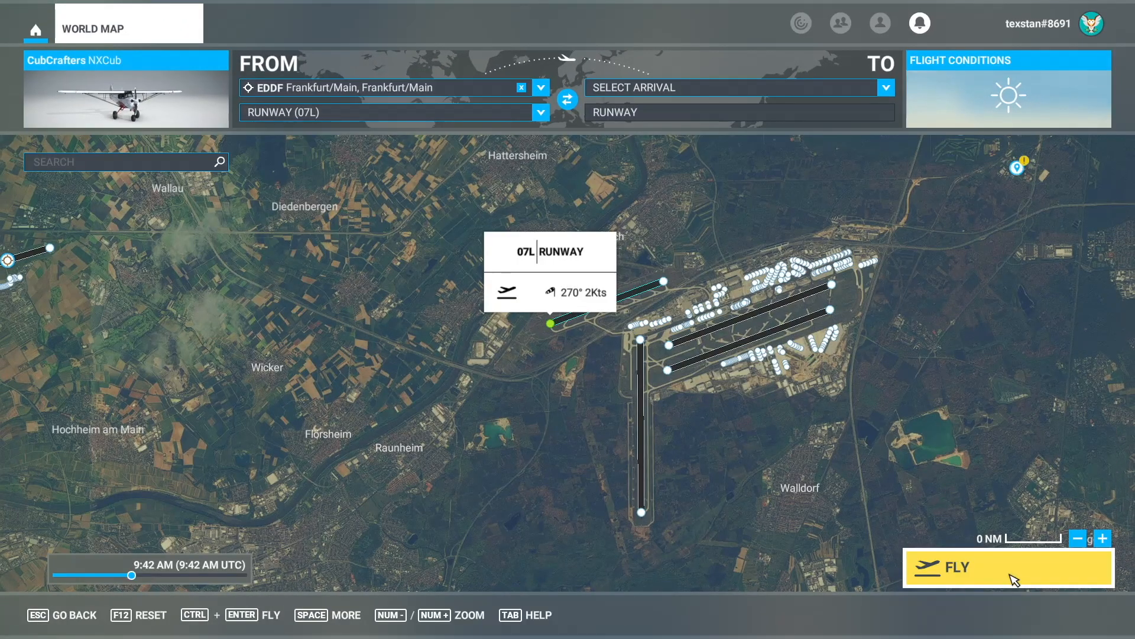
- Search the arrival list for eddf and set Frankfurt/Main (EDDF) as the arrival airport
{"action": "left_click", "coordinate": [887, 89]}
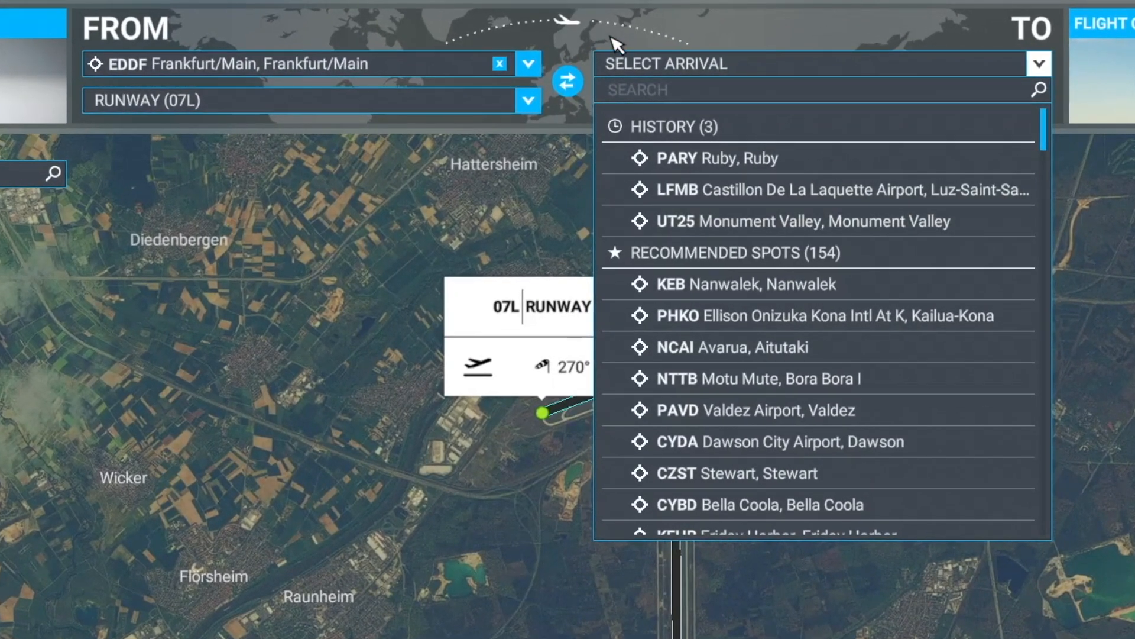
{"action": "left_click", "coordinate": [636, 95]}
{"action": "type", "text": "eddf"}
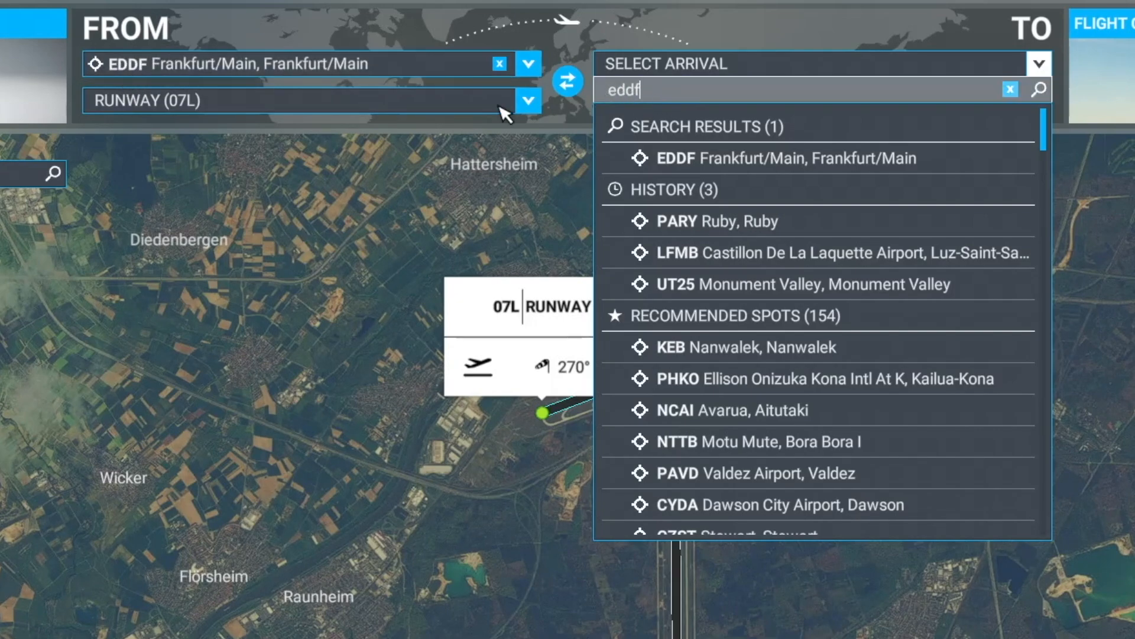
{"action": "left_click", "coordinate": [664, 159]}
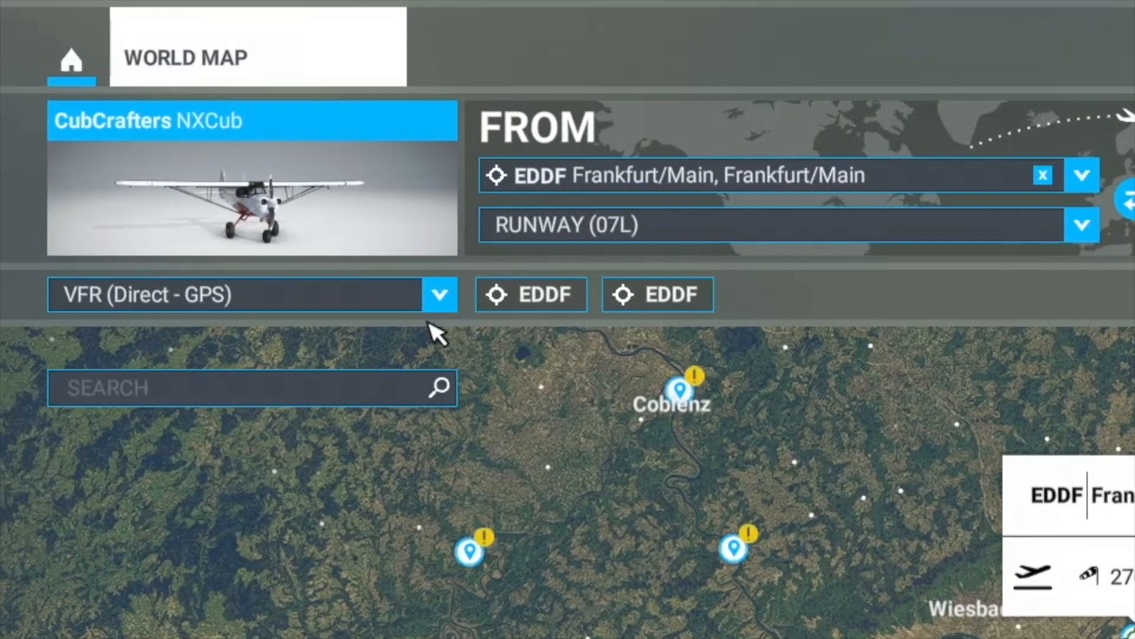
- Choose VFR Direct - GPS as the flight plan type and start the flight from the Frankfurt/Main runway
{"action": "left_click", "coordinate": [440, 295]}
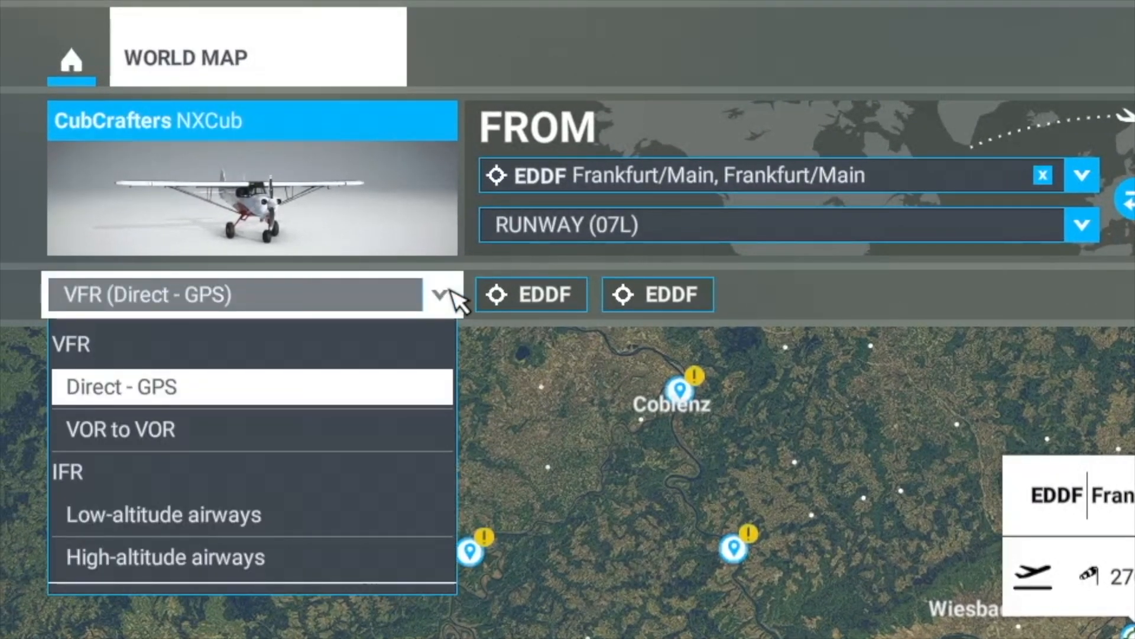
{"action": "left_click", "coordinate": [122, 388]}
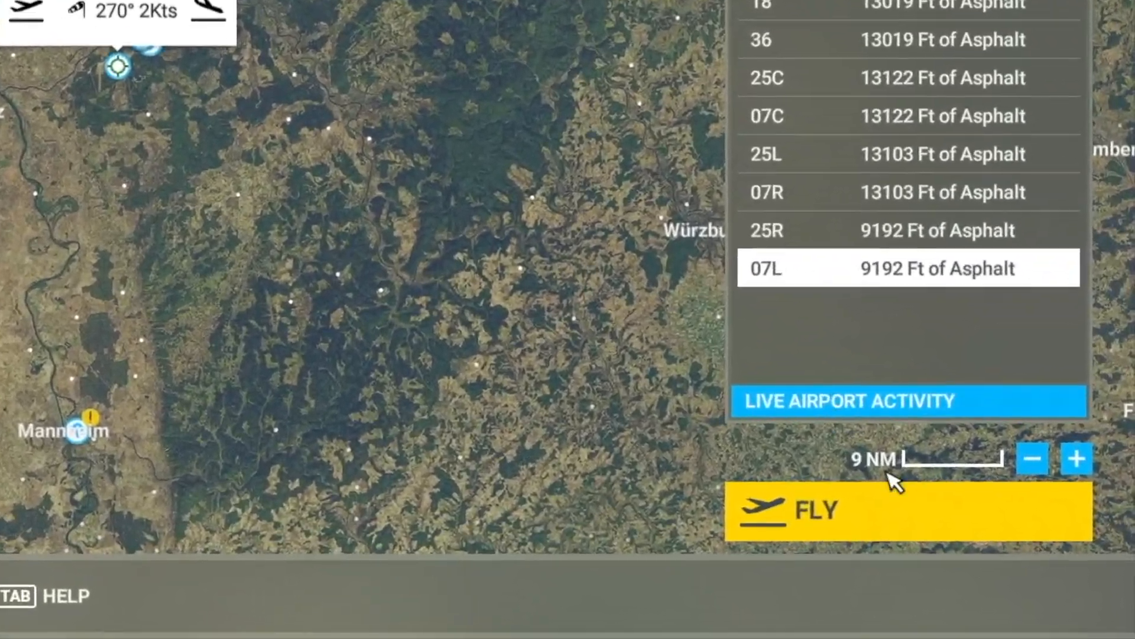
{"action": "left_click", "coordinate": [860, 508]}
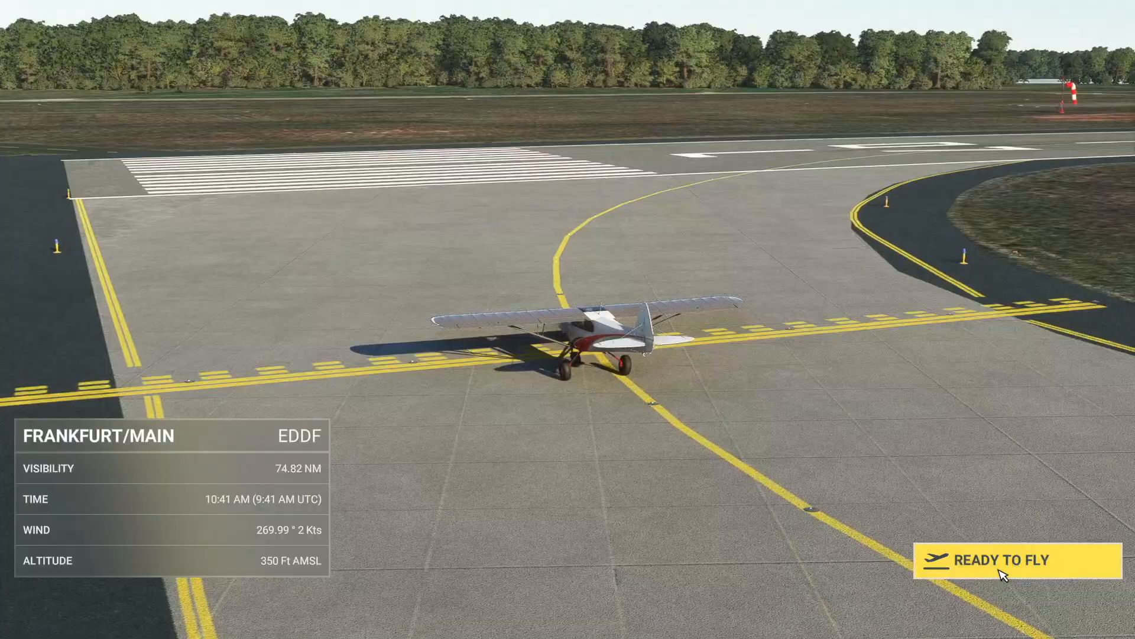
{"action": "left_click", "coordinate": [999, 569]}
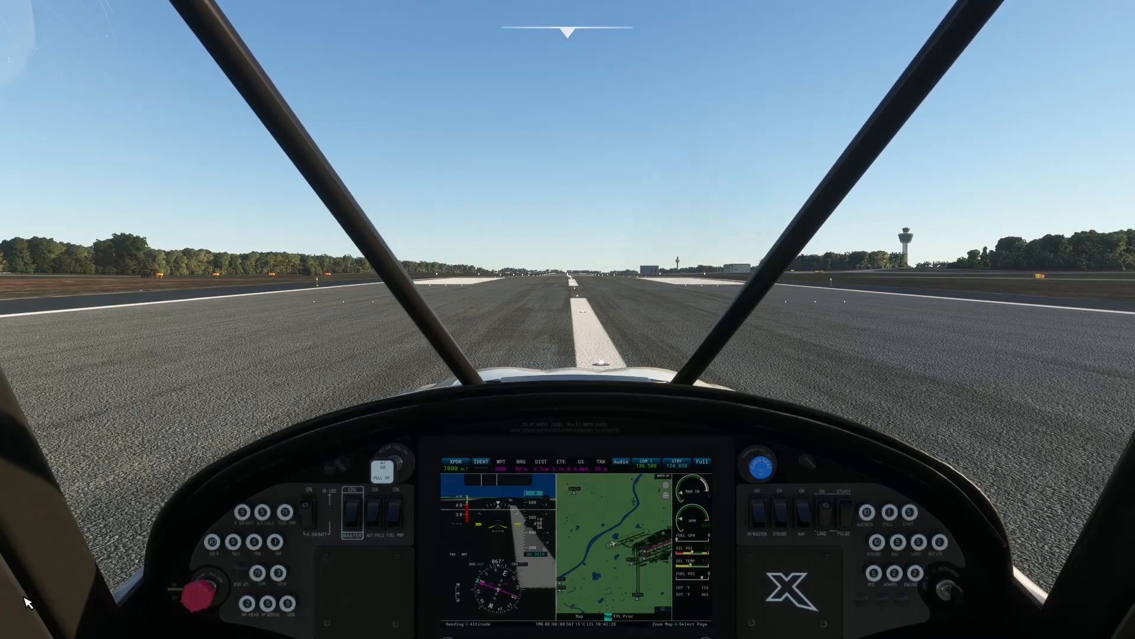
- Turn on Airport Markers under Points of Interest in the Assistance Options, and apply and save the change
{"action": "key", "text": "Escape"}
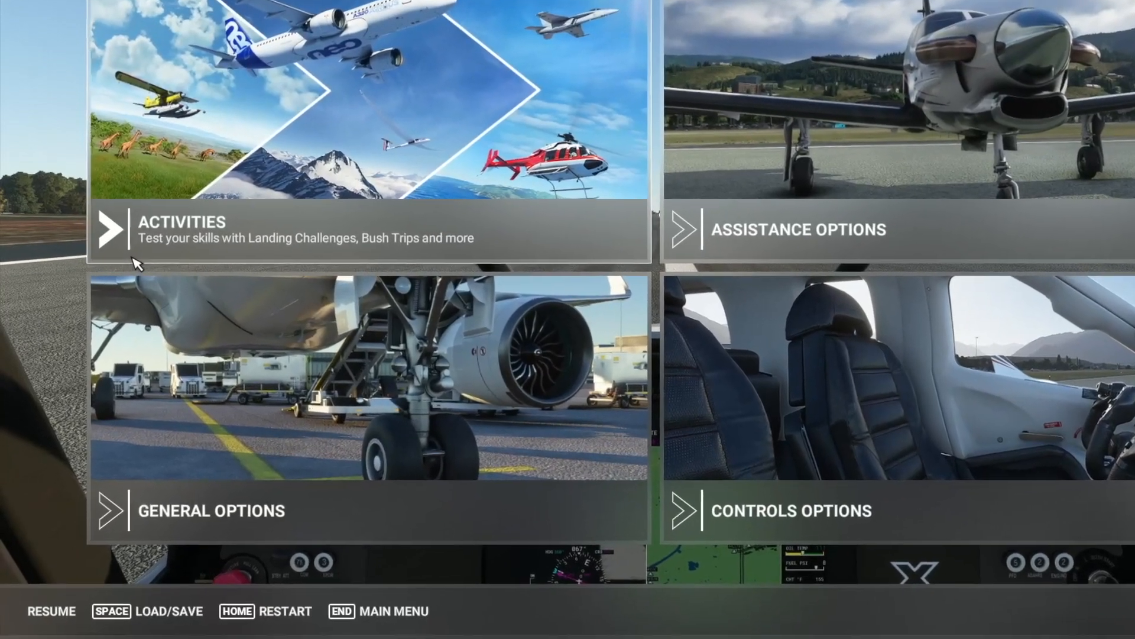
{"action": "left_click", "coordinate": [843, 152]}
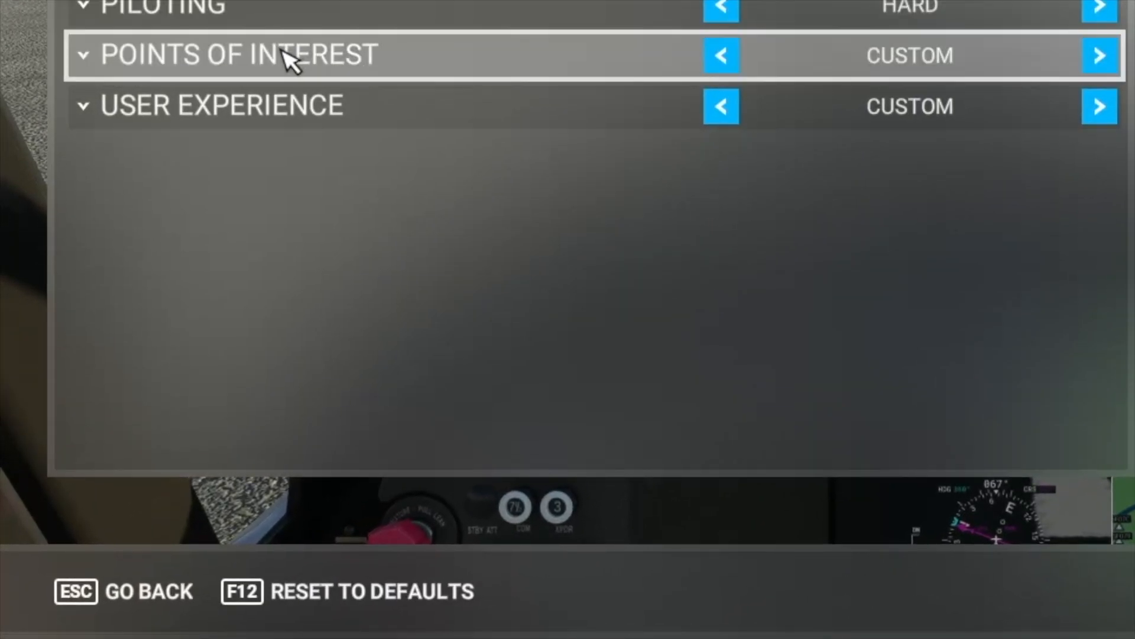
{"action": "left_click", "coordinate": [284, 52]}
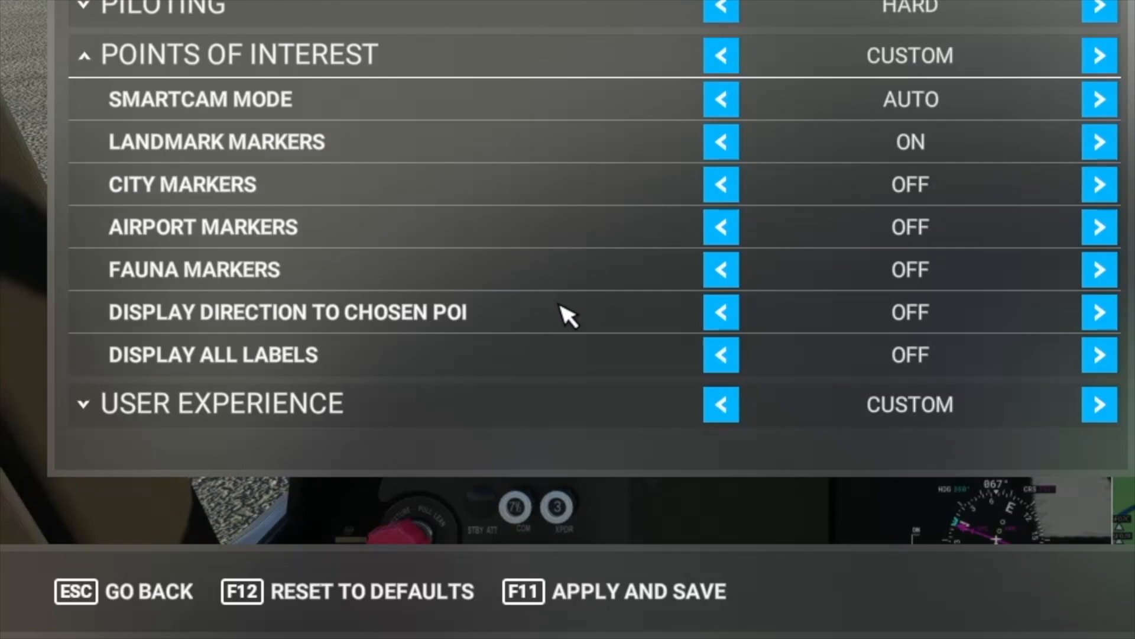
{"action": "left_click", "coordinate": [1099, 227]}
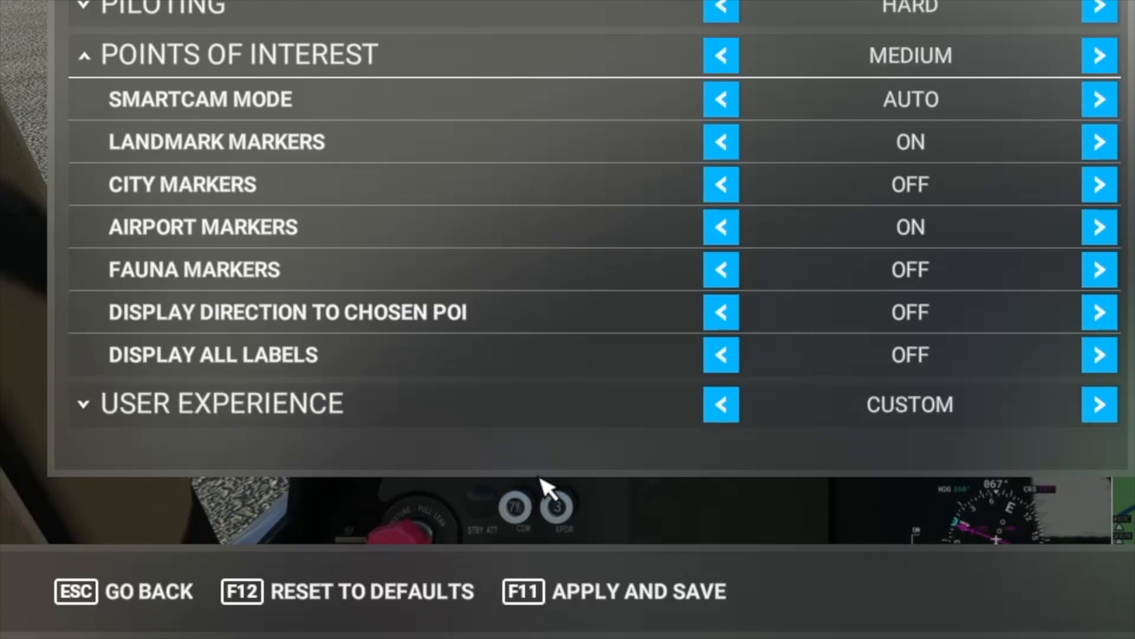
{"action": "left_click", "coordinate": [638, 593]}
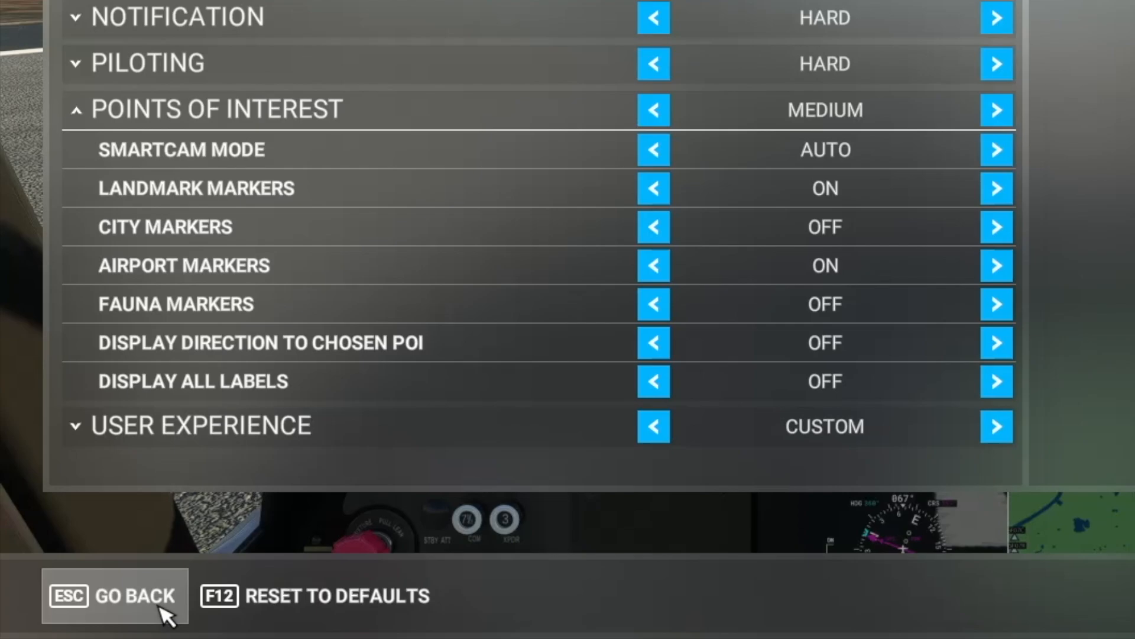
{"action": "left_click", "coordinate": [161, 610]}
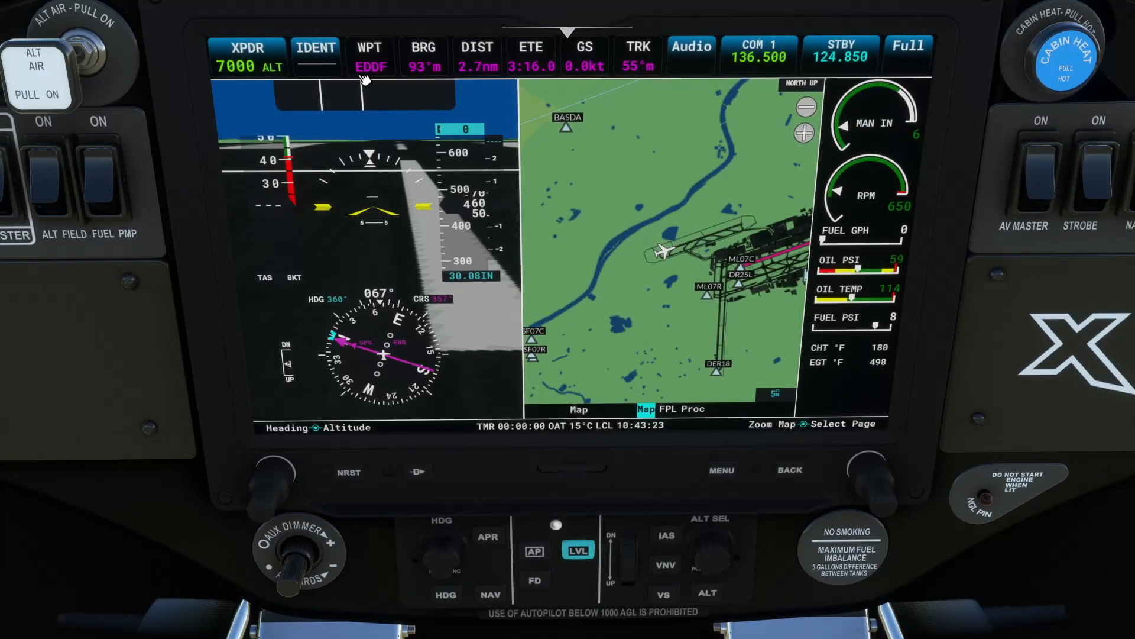
- Inspect the Frankfurt/Main airport area on the cockpit display's moving map and return to the forward cockpit view
{"action": "left_click_drag", "start_coordinate": [677, 284], "coordinate": [646, 277]}
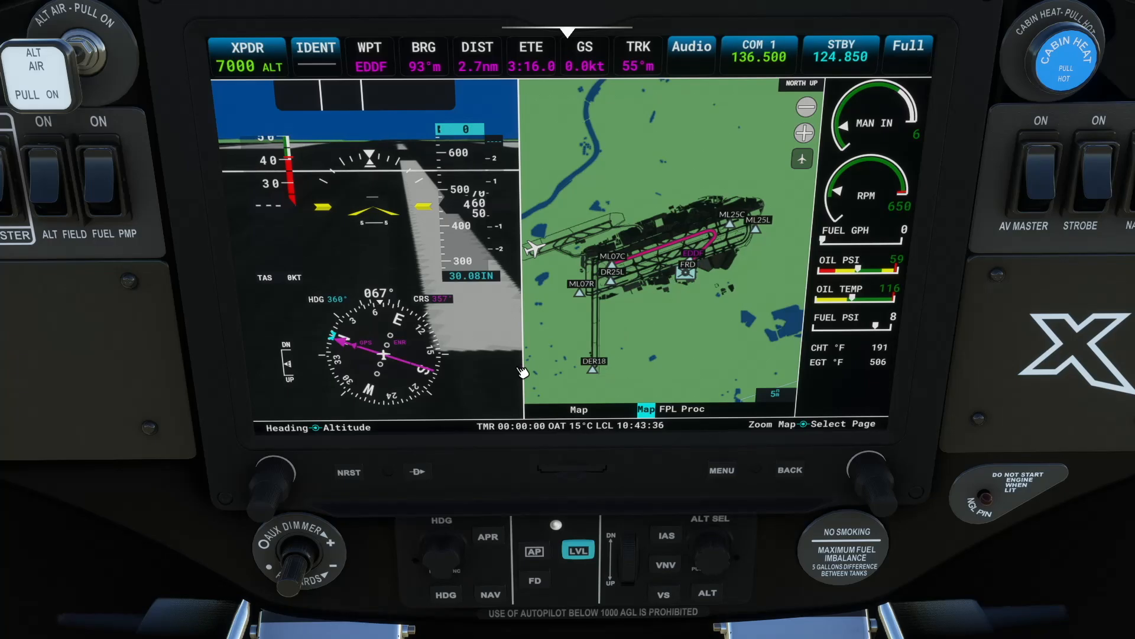
{"action": "key", "text": "ctrl+space"}
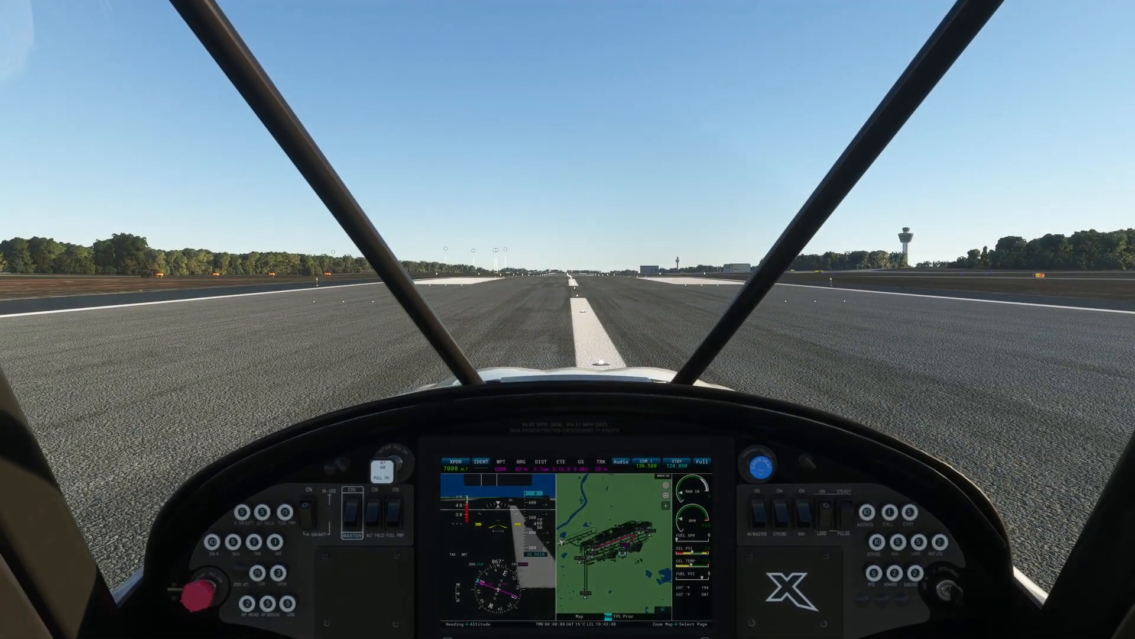
{"action": "scroll", "coordinate": [406, 303], "scroll_direction": "up", "scroll_amount": 5}
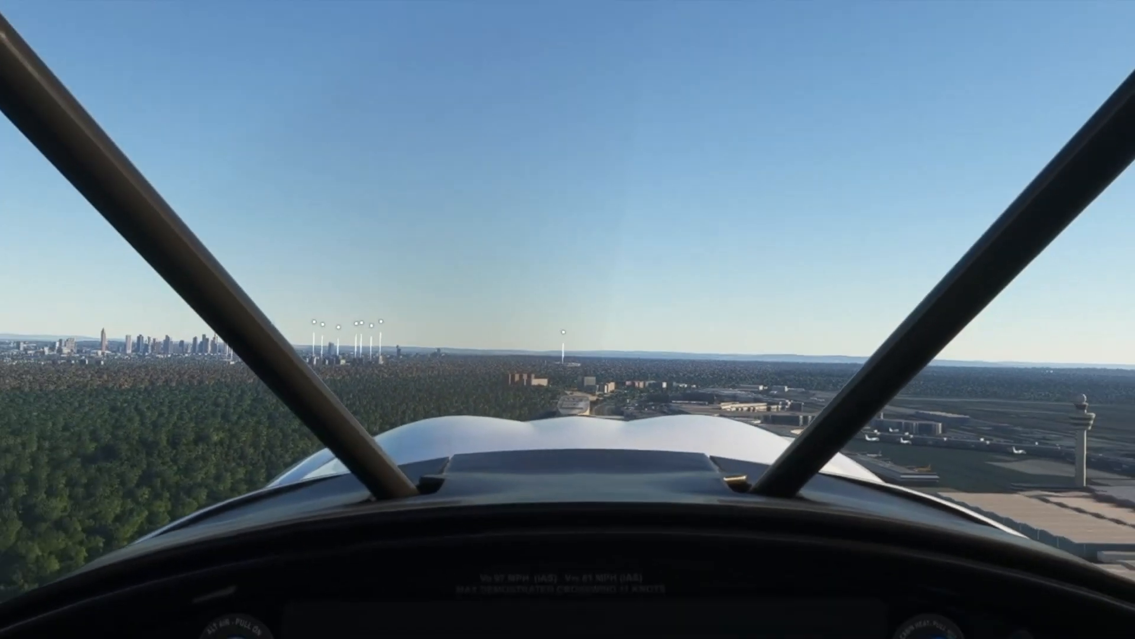
- Check the area around EDDF on the VFR Map and review the flight's NAVLOG
{"action": "mouse_move", "coordinate": [540, 45]}
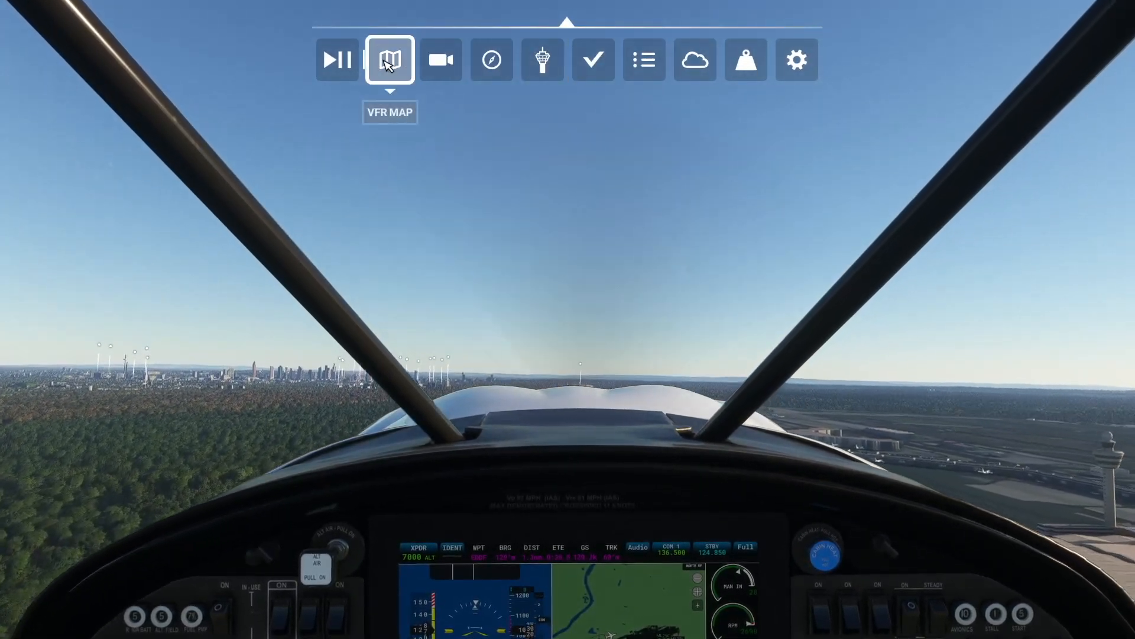
{"action": "key", "text": "v"}
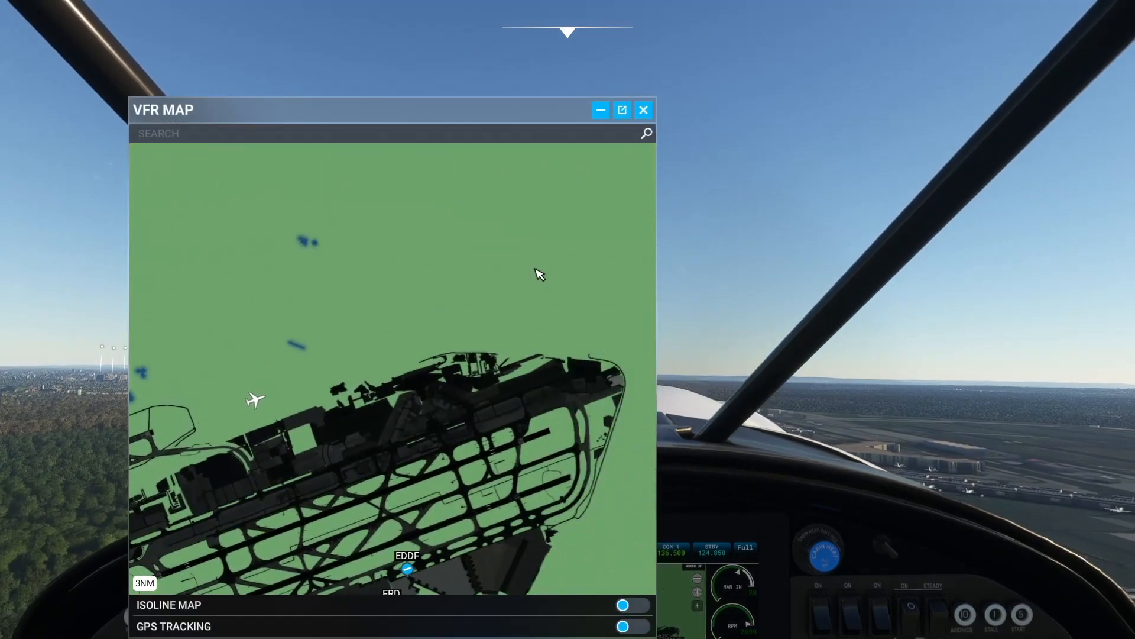
{"action": "scroll", "coordinate": [544, 496], "scroll_direction": "down", "scroll_amount": 5}
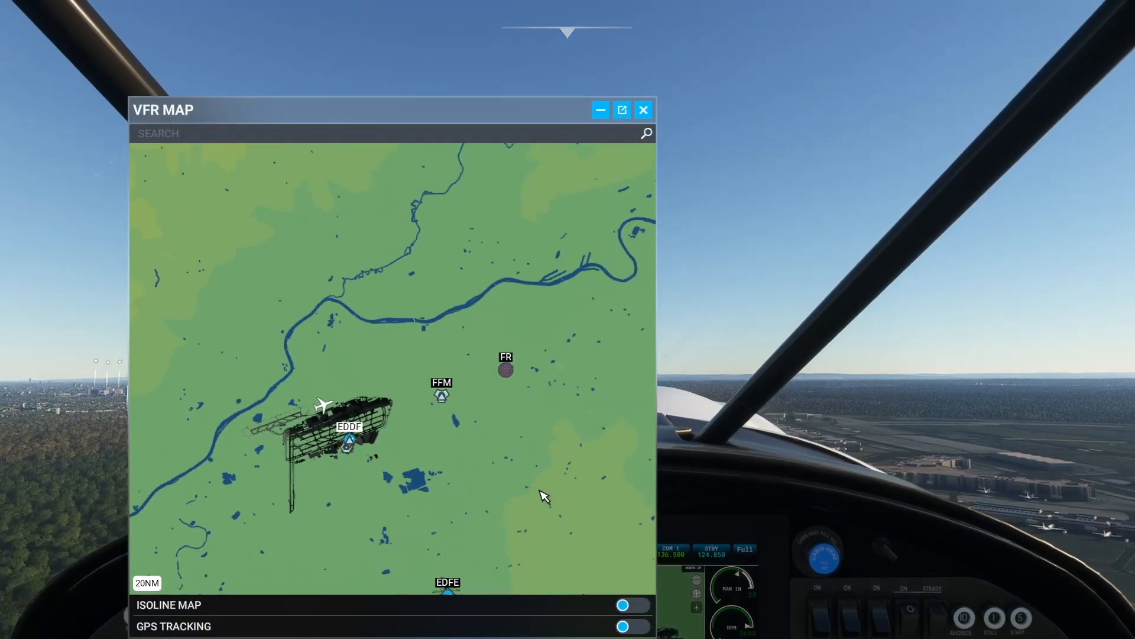
{"action": "left_click", "coordinate": [644, 111]}
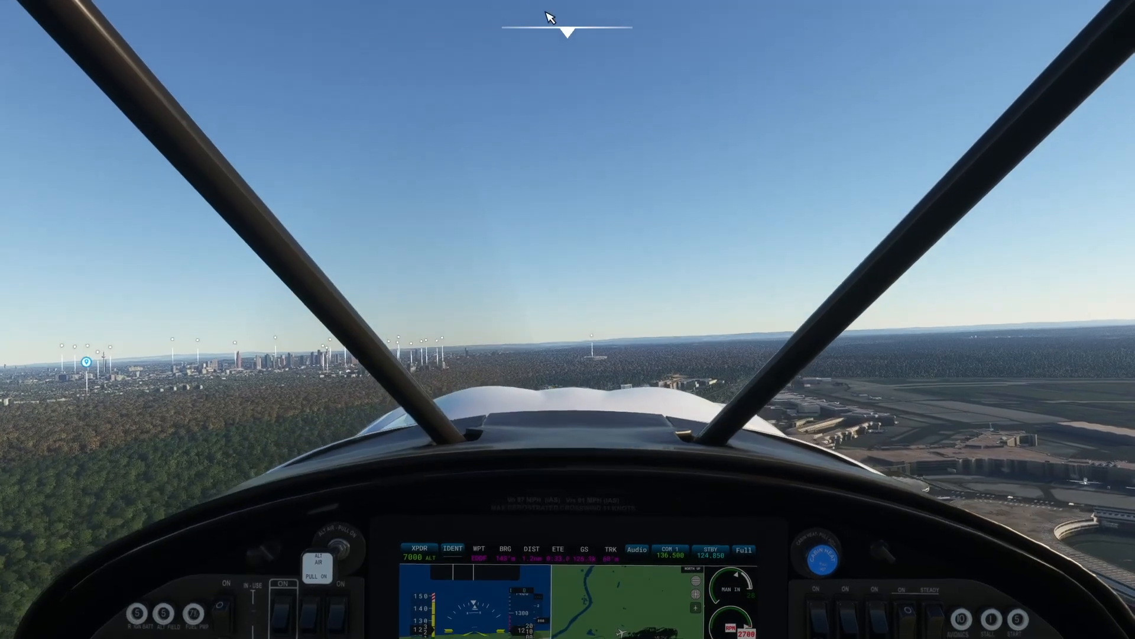
{"action": "mouse_move", "coordinate": [592, 77]}
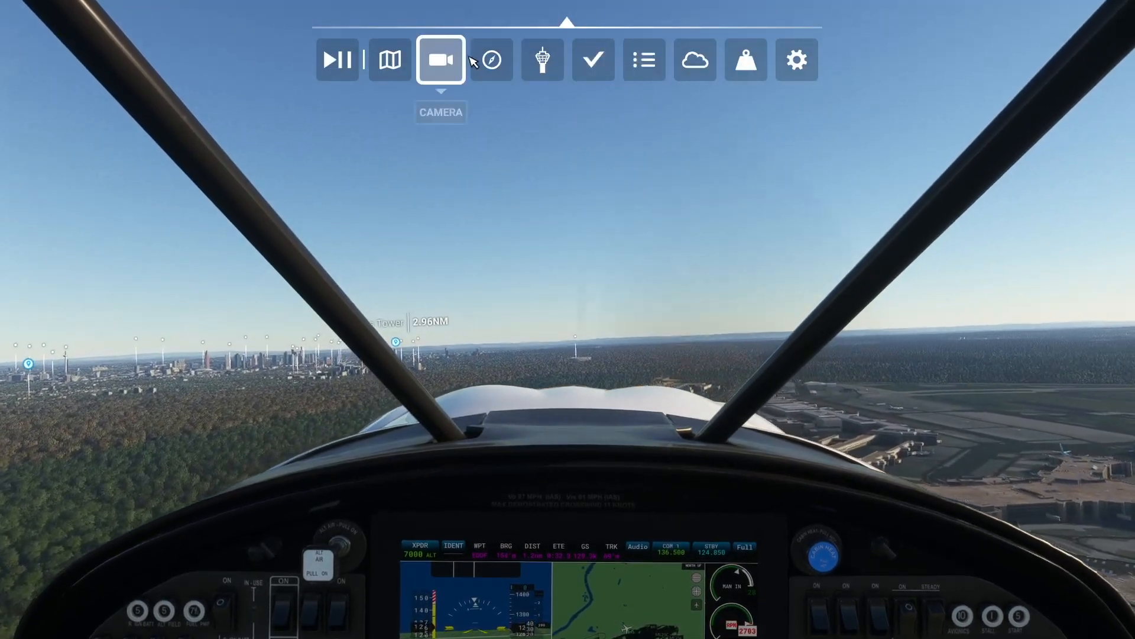
{"action": "left_click", "coordinate": [493, 58]}
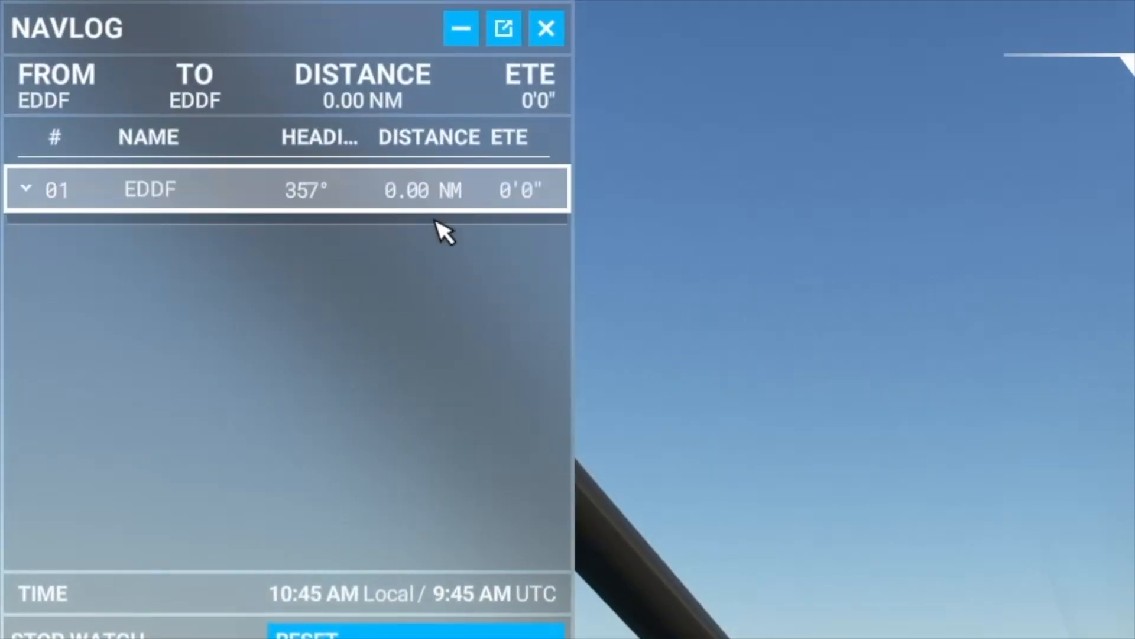
{"action": "left_click", "coordinate": [545, 29]}
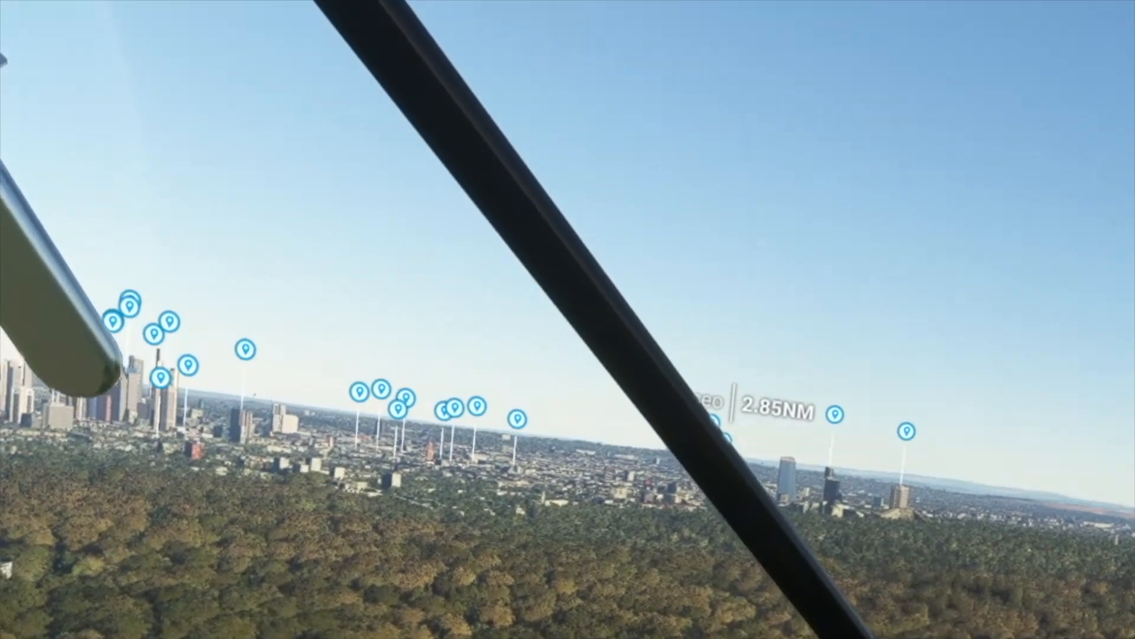
- Save the current flight to this PC as EDDF in the TEMP folder of FLIGHTPLANS
{"action": "key", "text": "Escape"}
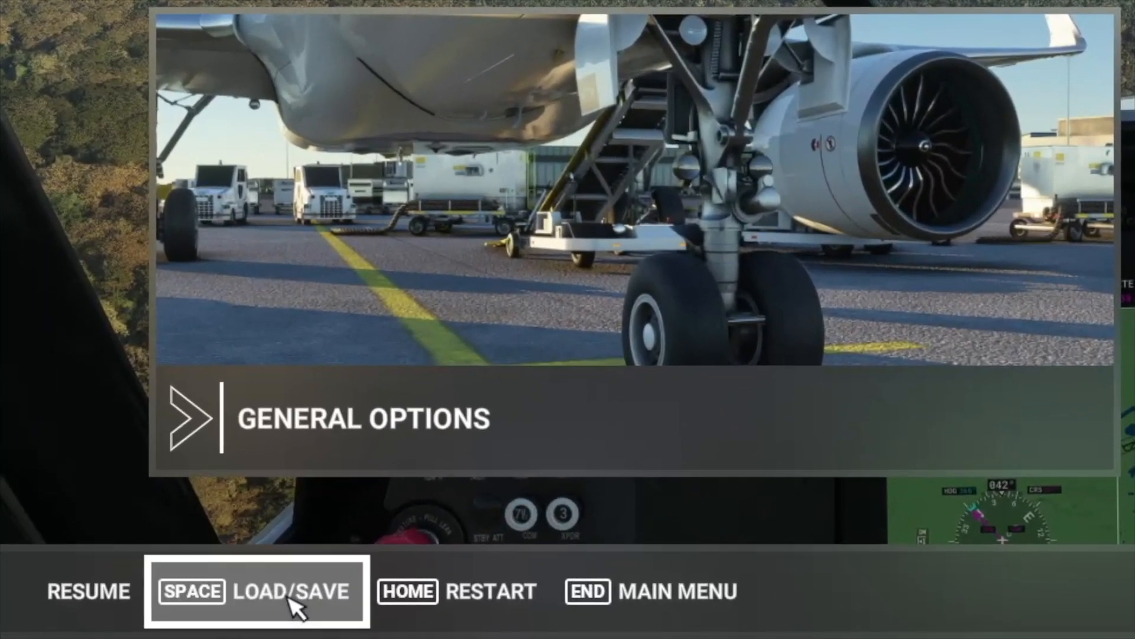
{"action": "left_click", "coordinate": [145, 615]}
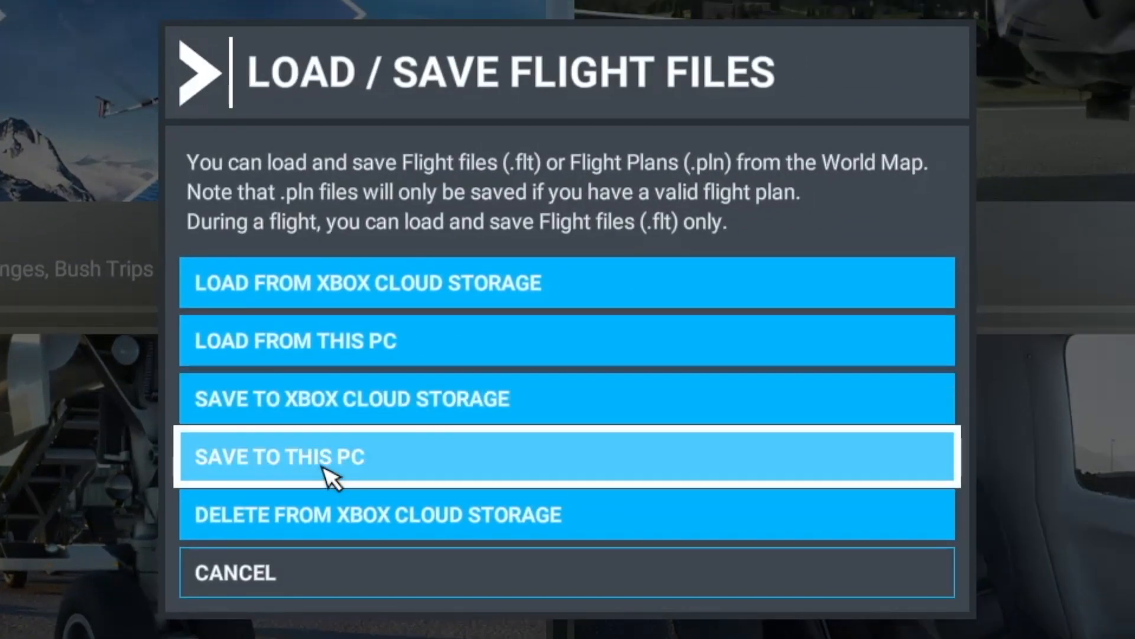
{"action": "left_click", "coordinate": [564, 336]}
{"action": "type", "text": "EDDF"}
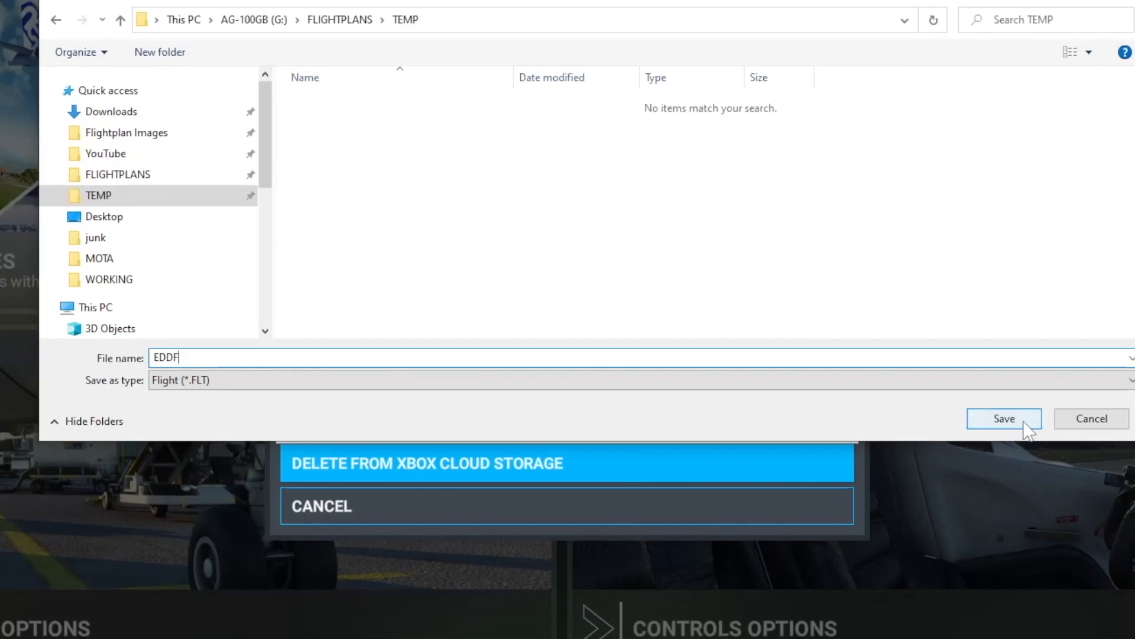
{"action": "left_click", "coordinate": [1005, 418]}
- Launch the Flightplan application and dismiss its welcome message
{"action": "left_click", "coordinate": [13, 630]}
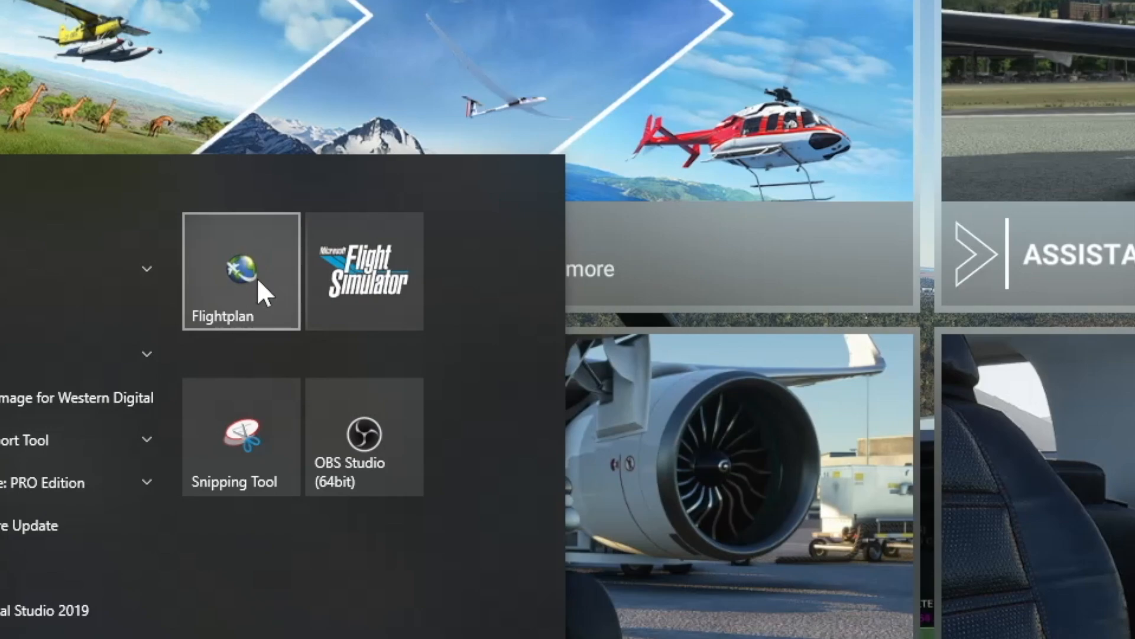
{"action": "left_click", "coordinate": [224, 267]}
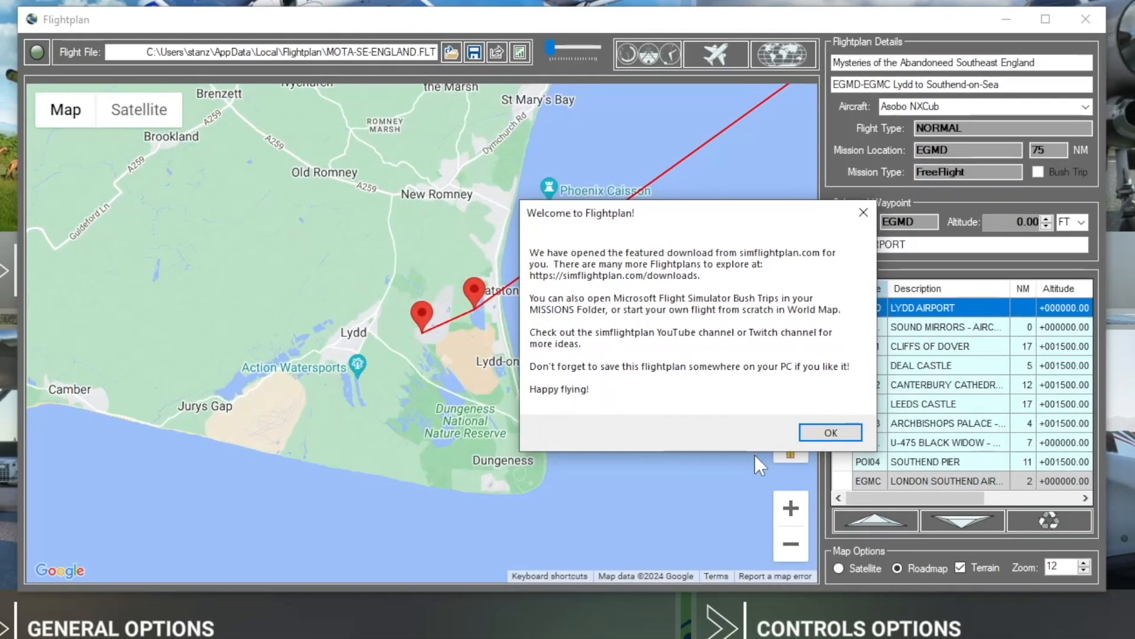
{"action": "left_click", "coordinate": [831, 432]}
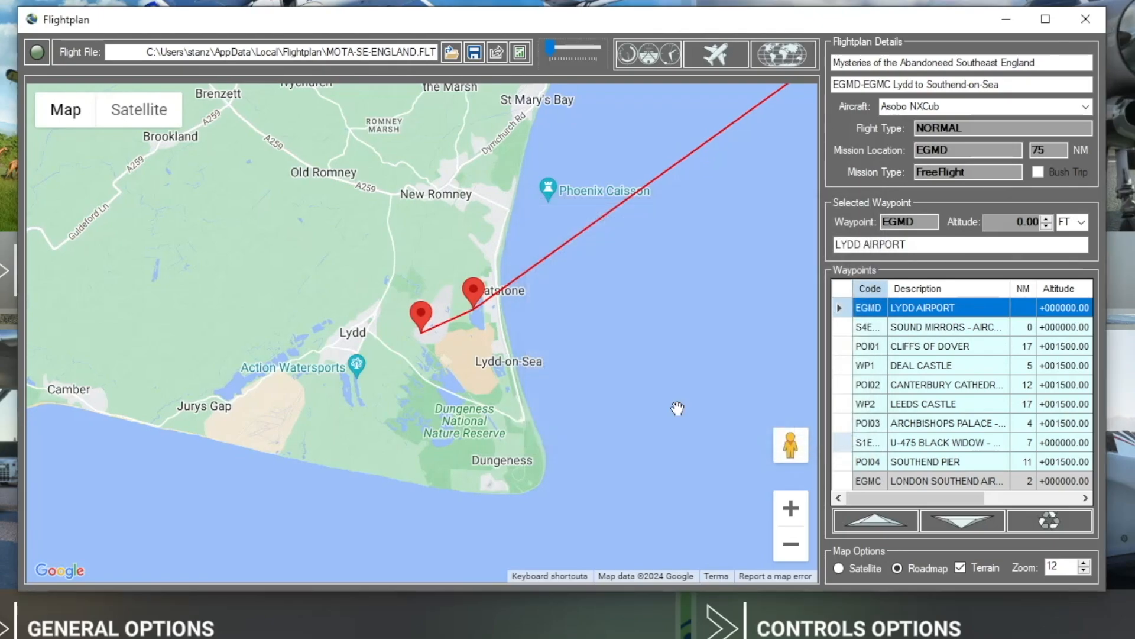
- Look over the featured Southeast England route on the map and view its Canterbury Cathedral waypoint
{"action": "left_click", "coordinate": [802, 557]}
{"action": "left_click", "coordinate": [802, 557]}
{"action": "left_click", "coordinate": [802, 557]}
{"action": "left_click", "coordinate": [802, 557]}
{"action": "left_click", "coordinate": [802, 556]}
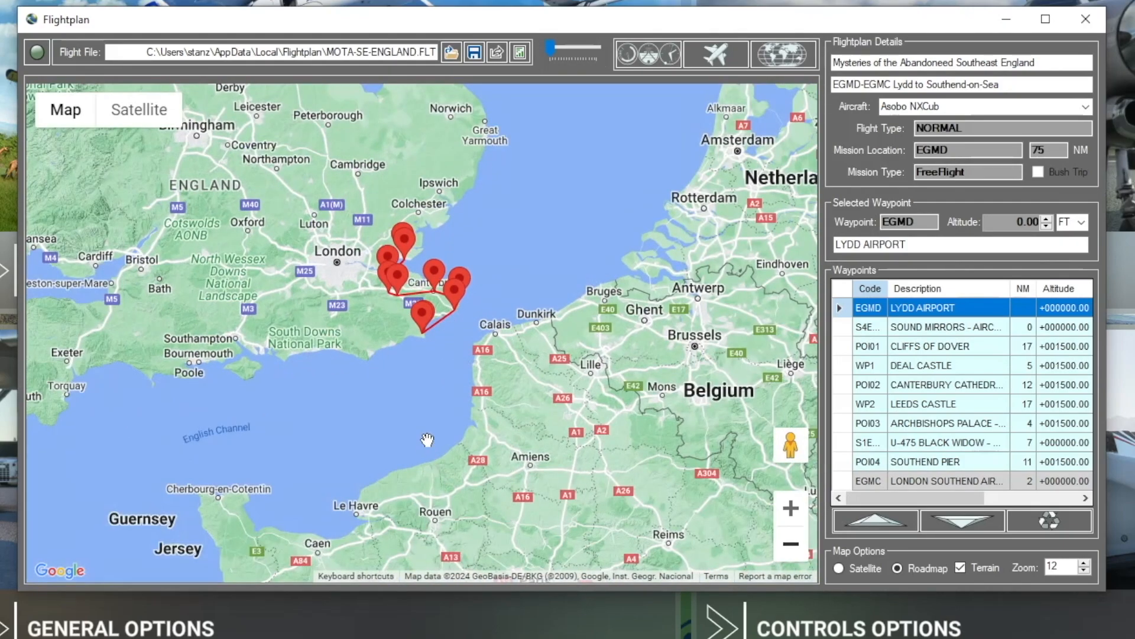
{"action": "left_click", "coordinate": [946, 386]}
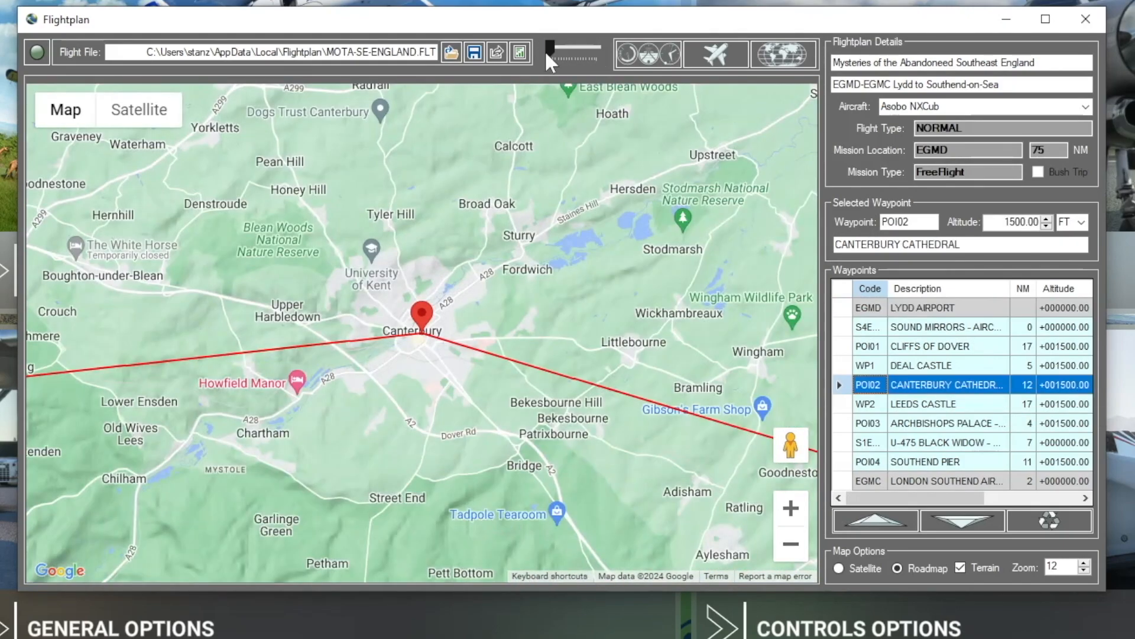
- Open the EDDF flight file from the TEMP folder and view its Frankfurt airport waypoint up close on the map
{"action": "left_click", "coordinate": [451, 52]}
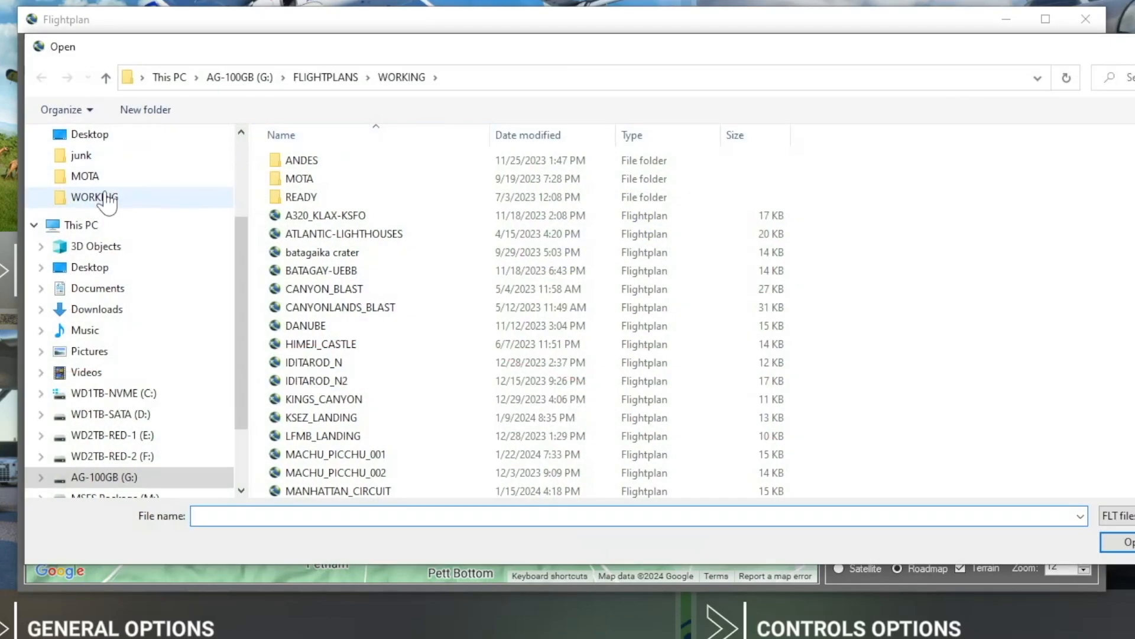
{"action": "scroll", "coordinate": [106, 201], "scroll_direction": "up", "scroll_amount": 2}
{"action": "left_click", "coordinate": [88, 252]}
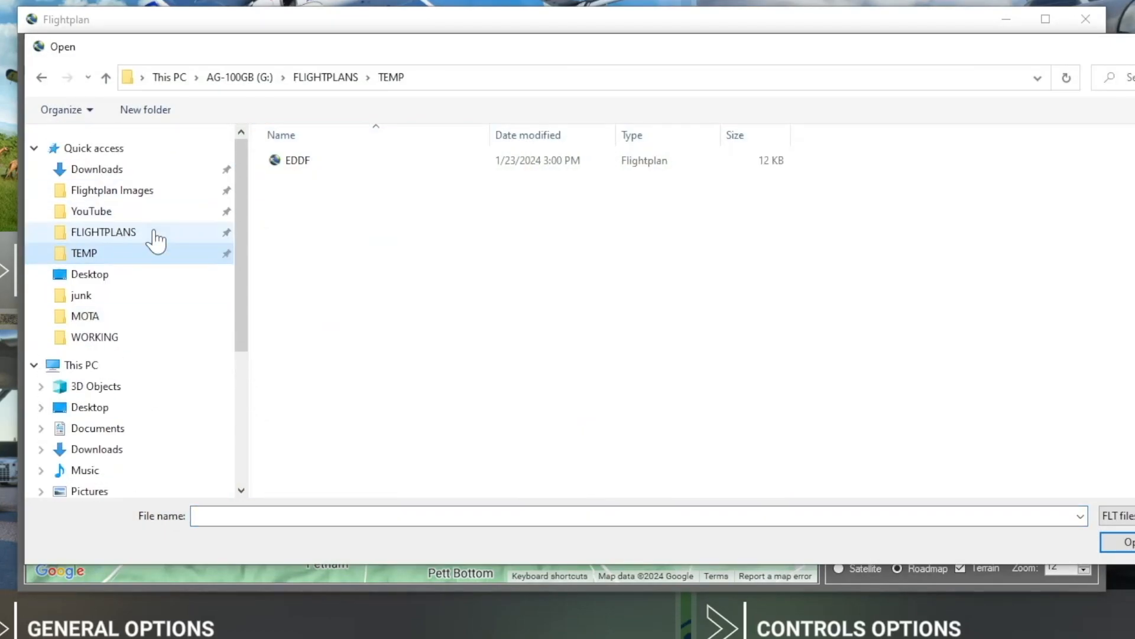
{"action": "double_click", "coordinate": [355, 166]}
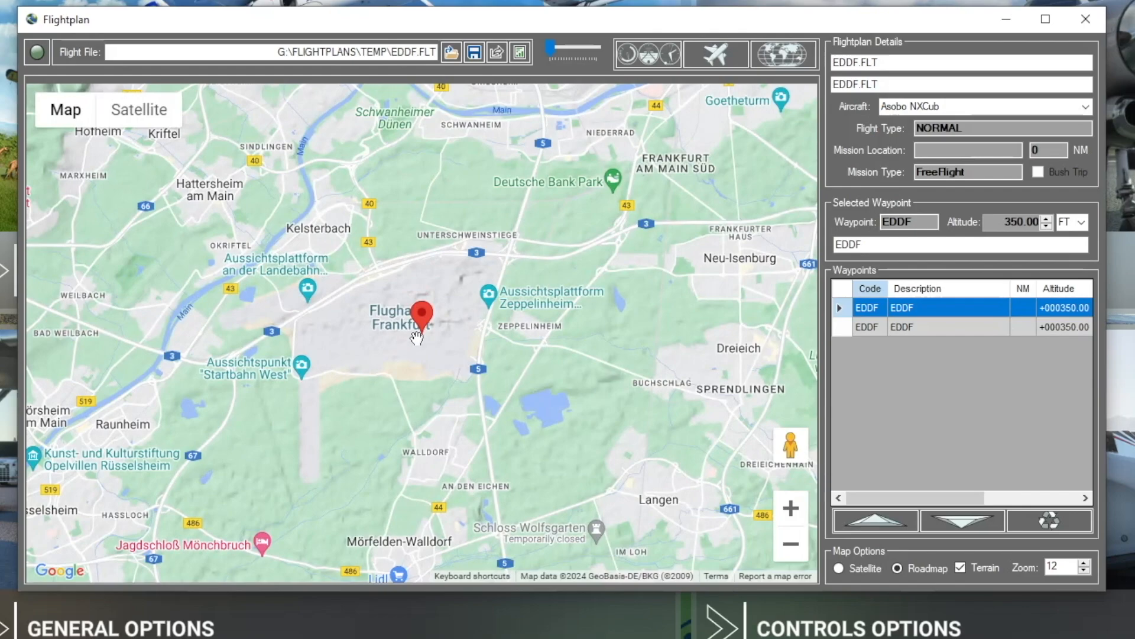
{"action": "left_click", "coordinate": [790, 510]}
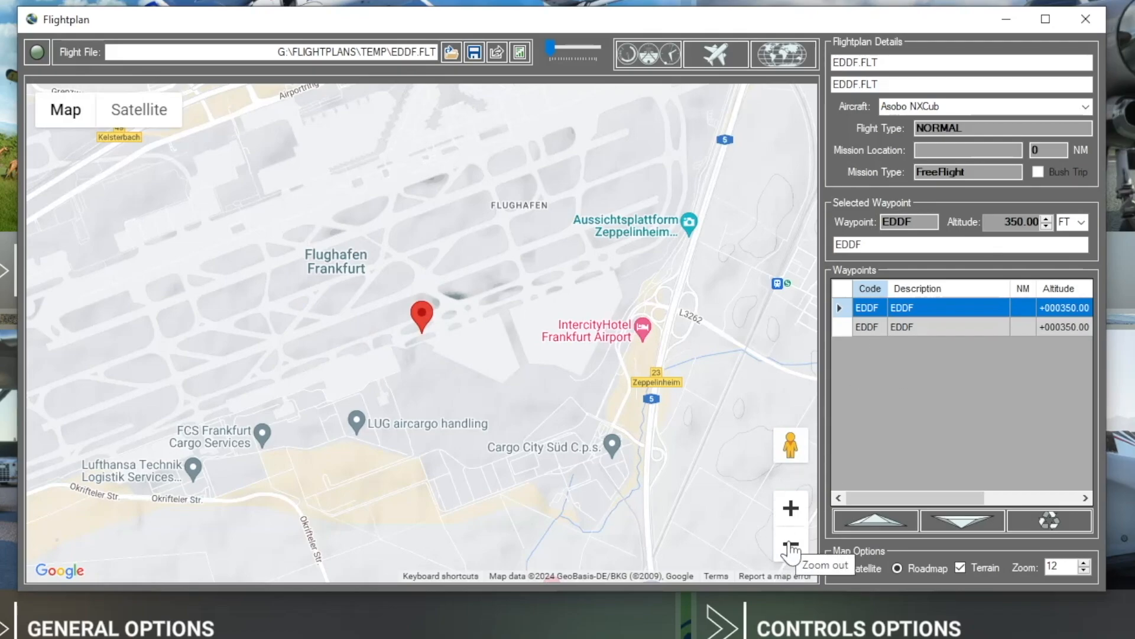
- Find Deutsche Bank Park south of central Frankfurt on the map and start a new waypoint at its marker
{"action": "left_click", "coordinate": [791, 546]}
{"action": "left_click", "coordinate": [790, 547]}
{"action": "left_click", "coordinate": [791, 547]}
{"action": "left_click_drag", "start_coordinate": [667, 220], "coordinate": [525, 396]}
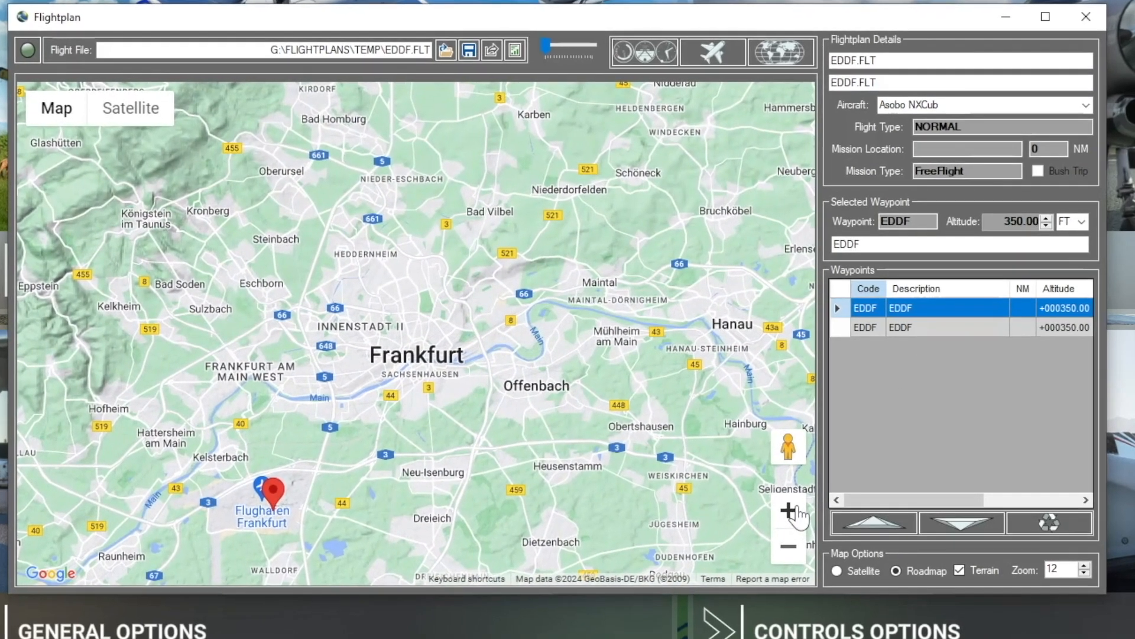
{"action": "left_click", "coordinate": [791, 510]}
{"action": "left_click_drag", "start_coordinate": [504, 504], "coordinate": [630, 399]}
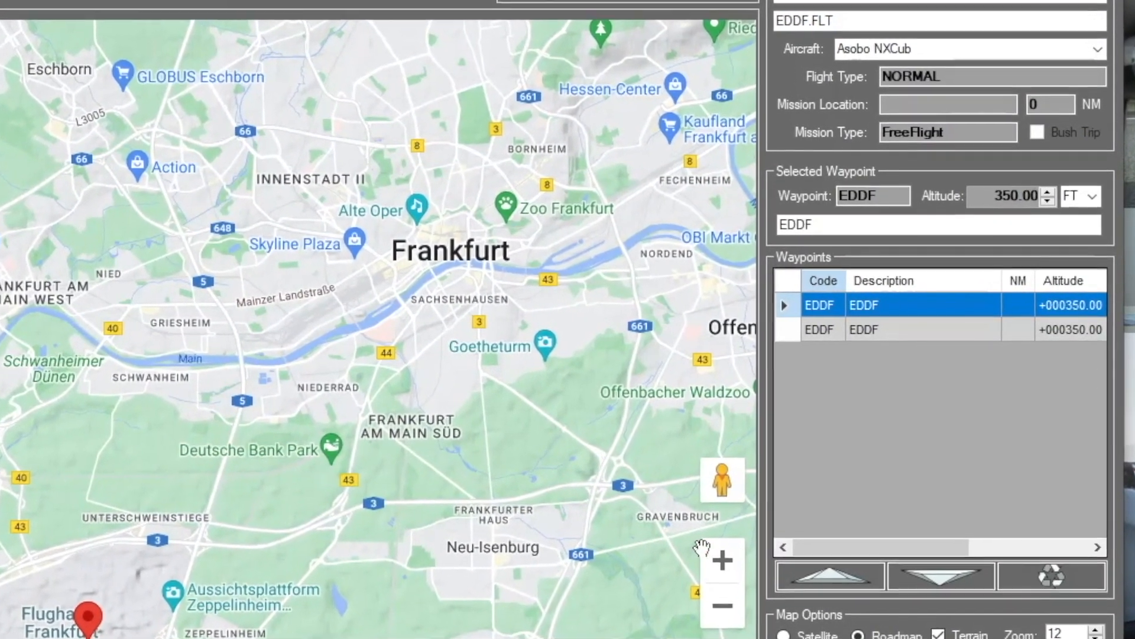
{"action": "left_click", "coordinate": [722, 560]}
{"action": "left_click_drag", "start_coordinate": [408, 550], "coordinate": [400, 174]}
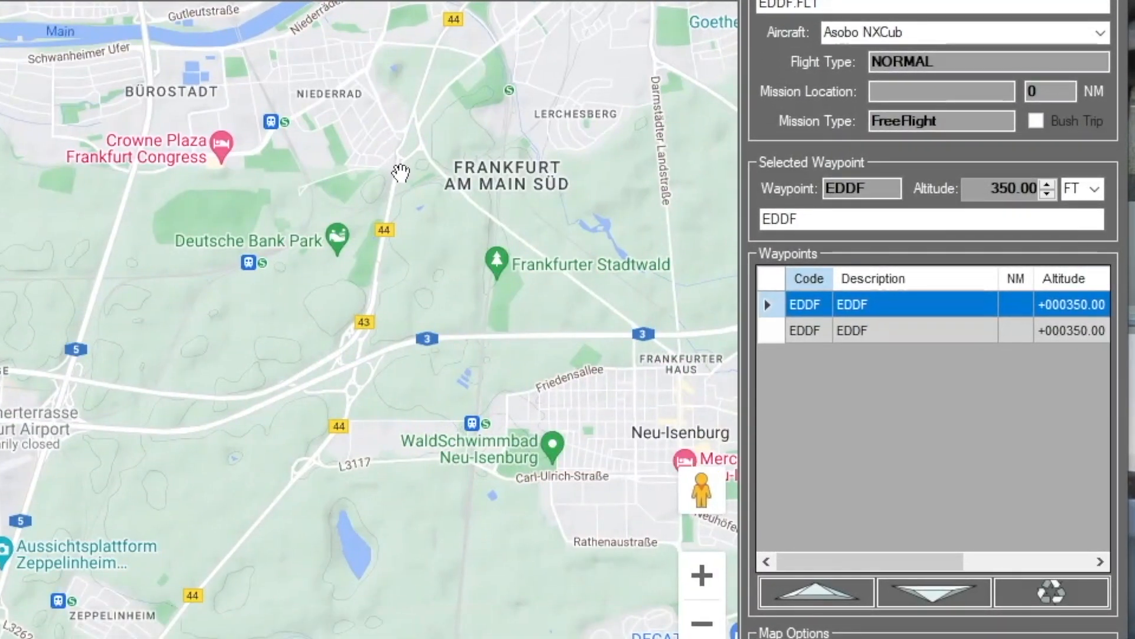
{"action": "left_click", "coordinate": [701, 576]}
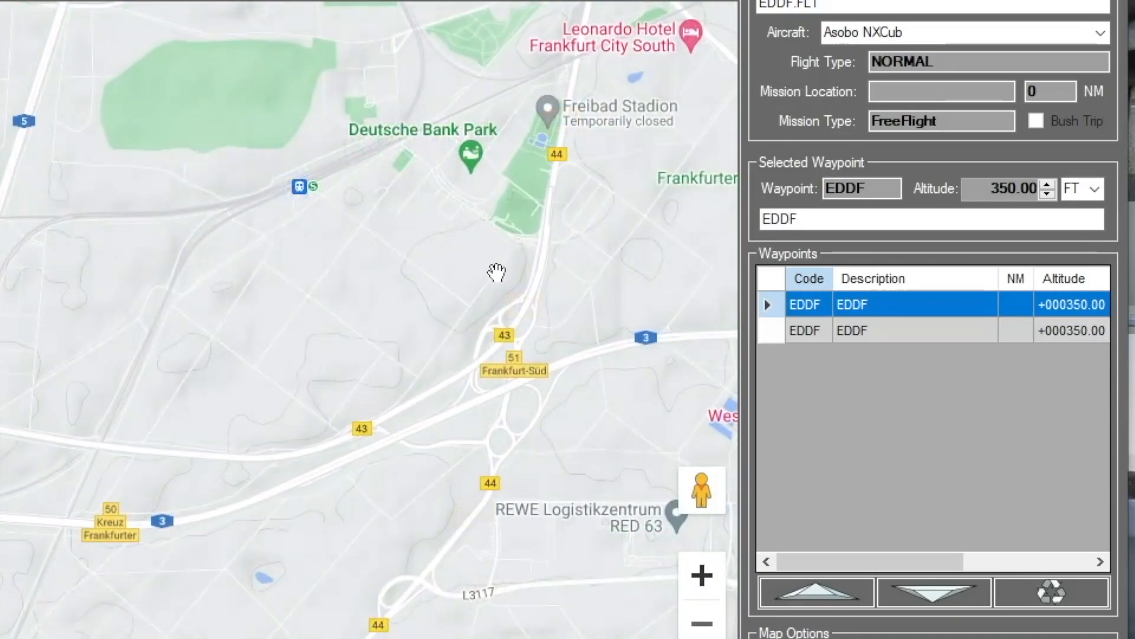
{"action": "left_click_drag", "start_coordinate": [497, 271], "coordinate": [218, 426]}
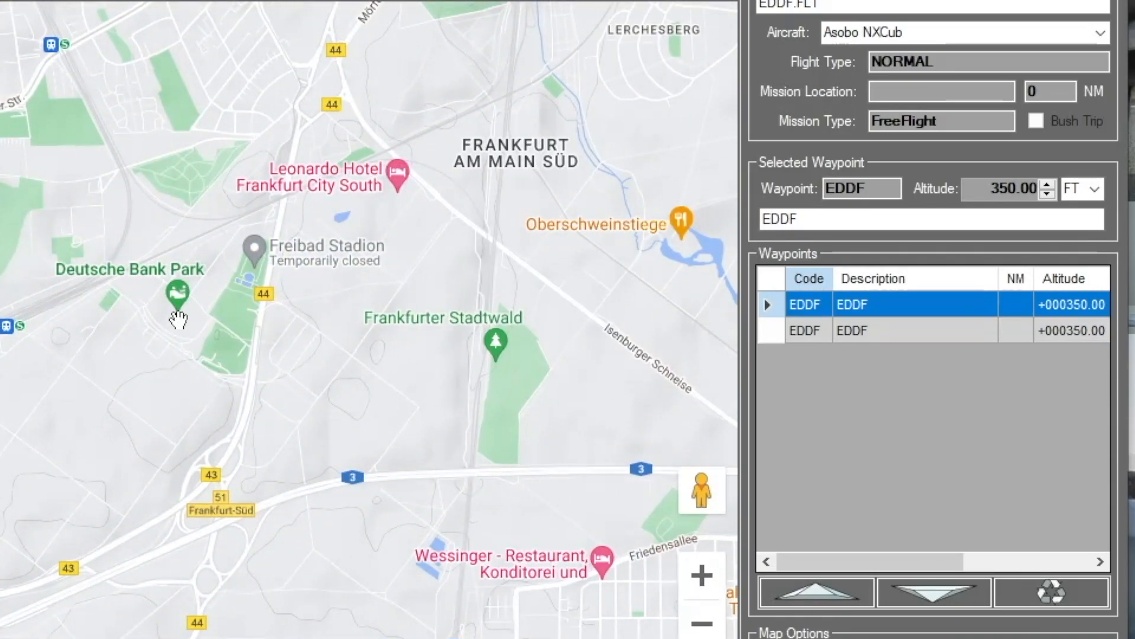
{"action": "left_click", "coordinate": [178, 320]}
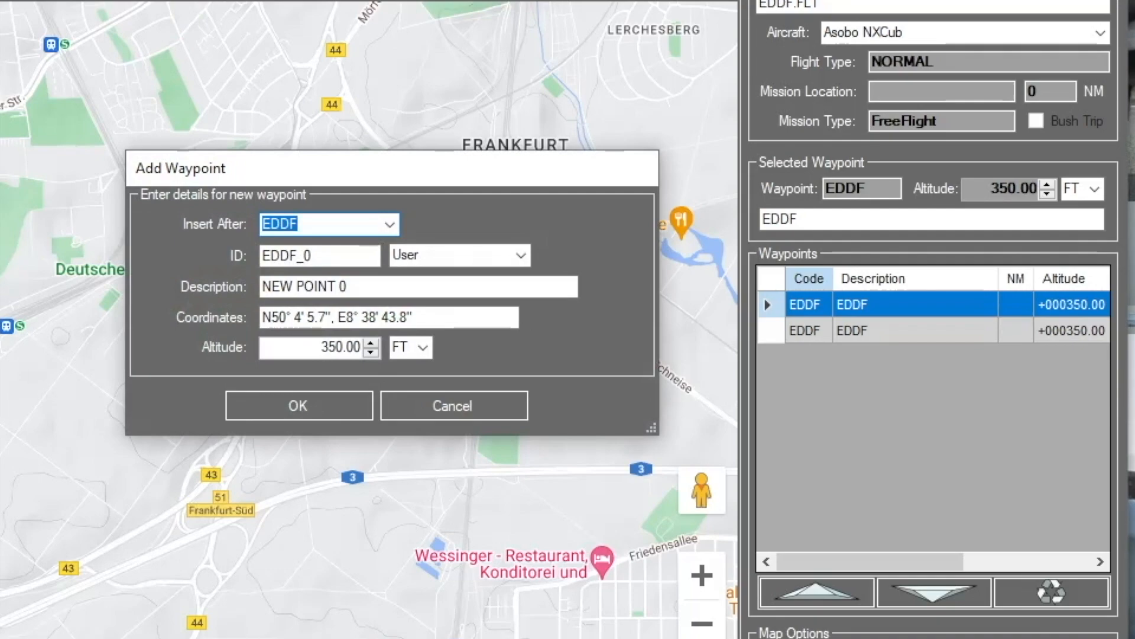
- Describe the new waypoint as DEUTSCHE BANK PARK with ID POI01 and add it after EDDF
{"action": "left_click_drag", "start_coordinate": [368, 286], "coordinate": [251, 287]}
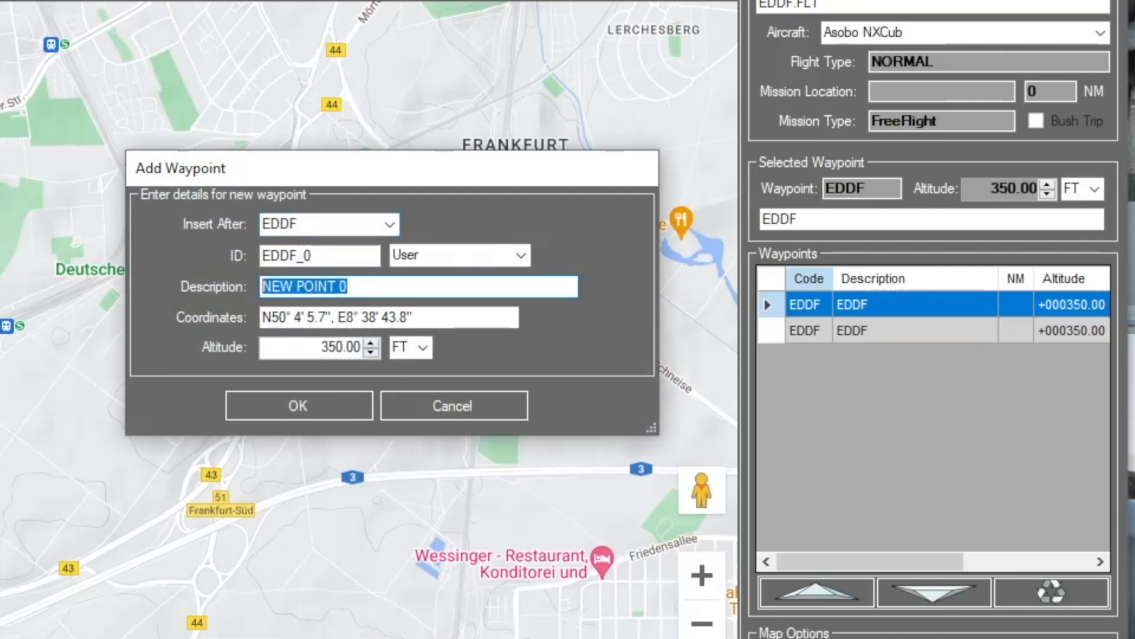
{"action": "left_click_drag", "start_coordinate": [288, 177], "coordinate": [479, 177]}
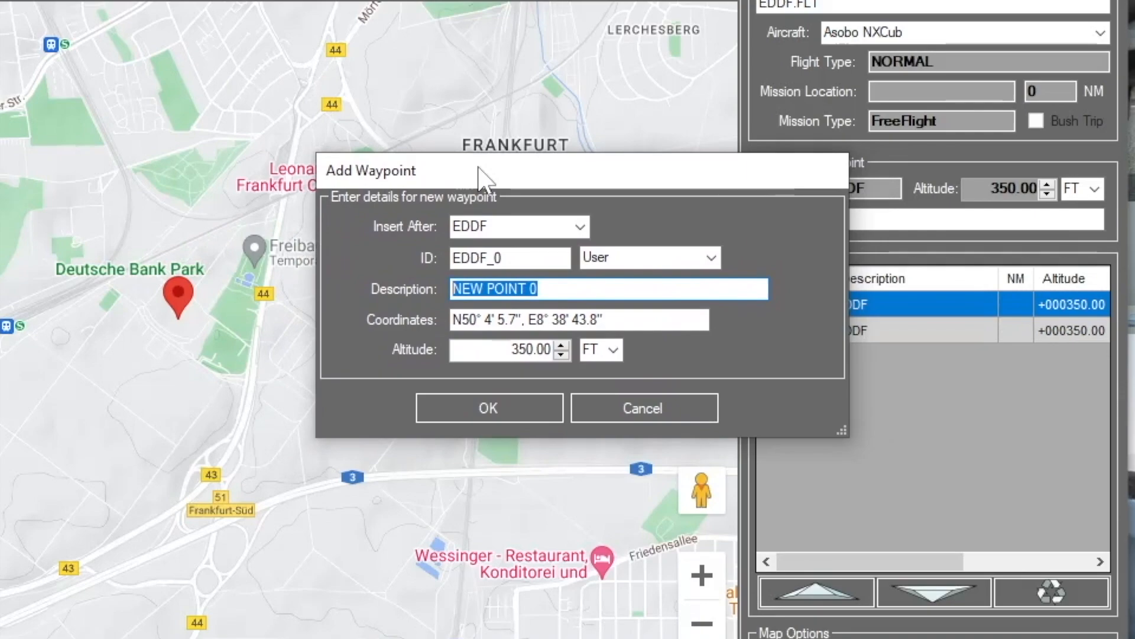
{"action": "type", "text": "DEUTSCHE BANK PARK"}
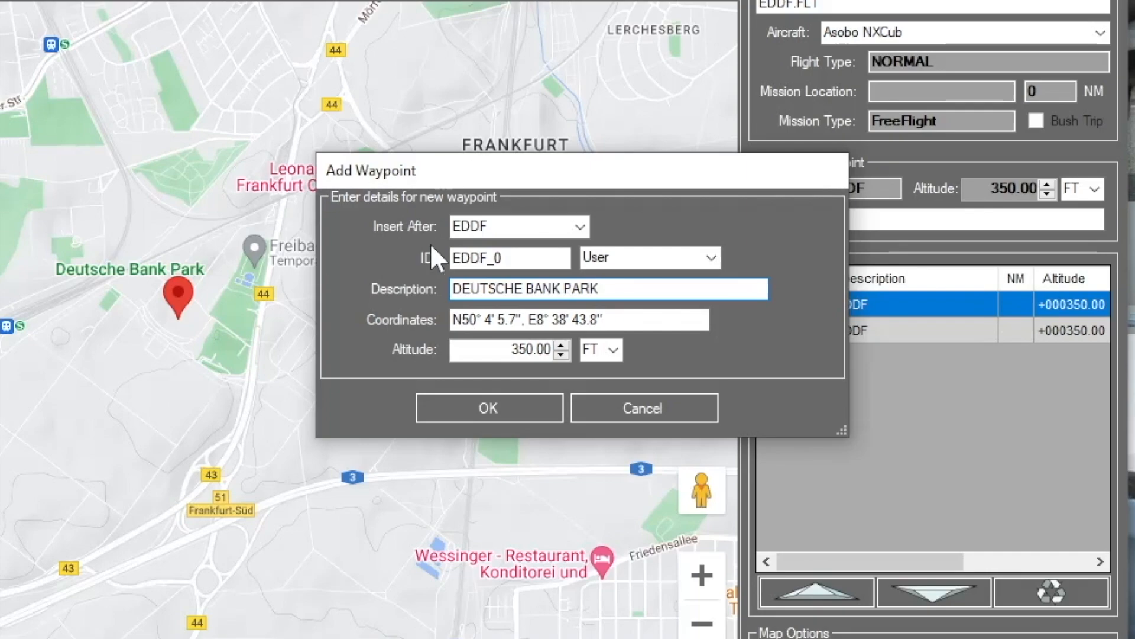
{"action": "key", "text": "shift+Tab"}
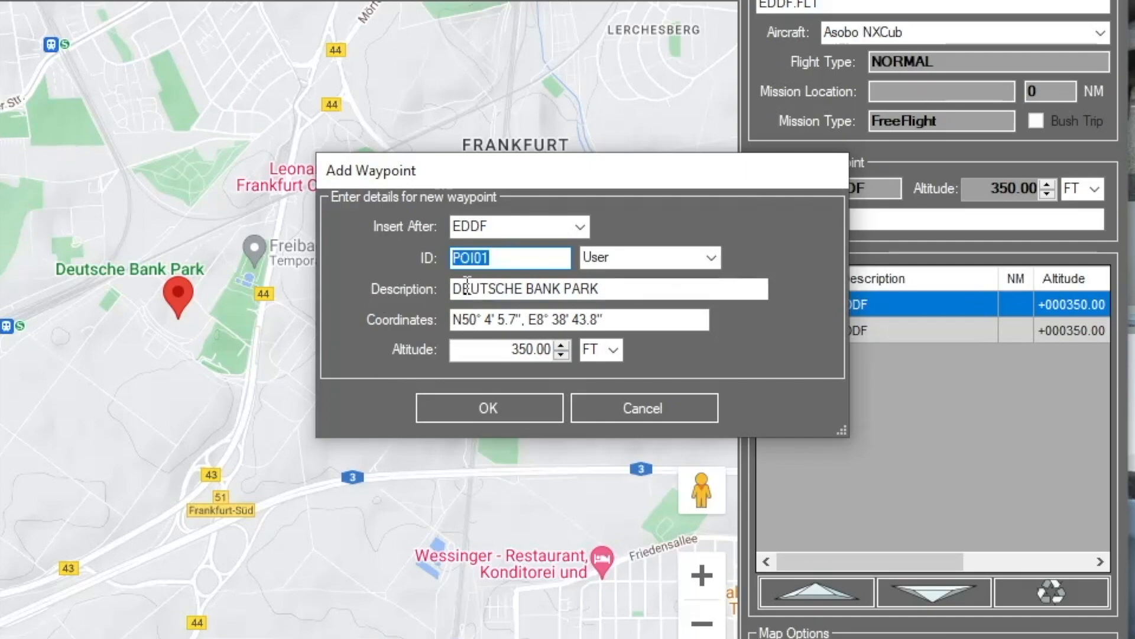
{"action": "left_click", "coordinate": [718, 260]}
{"action": "left_click", "coordinate": [514, 255]}
{"action": "left_click", "coordinate": [513, 256]}
{"action": "double_click", "coordinate": [514, 256]}
{"action": "left_click", "coordinate": [489, 408]}
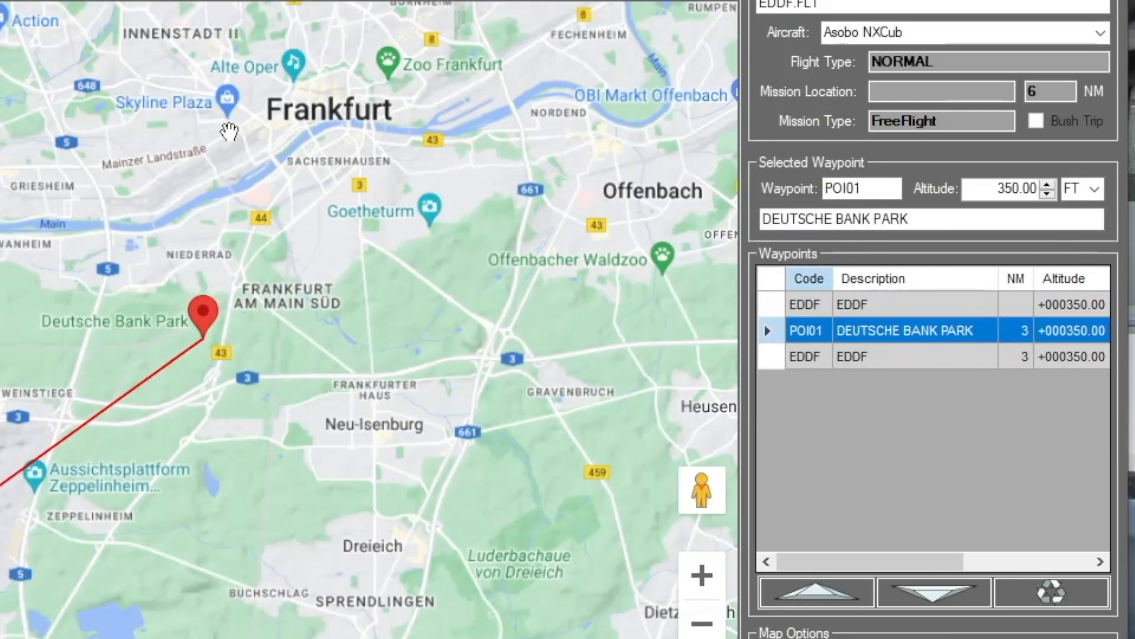
- Look over central Frankfurt around Galluswarte for another point of interest and switch the map to satellite imagery
{"action": "left_click_drag", "start_coordinate": [230, 159], "coordinate": [330, 359]}
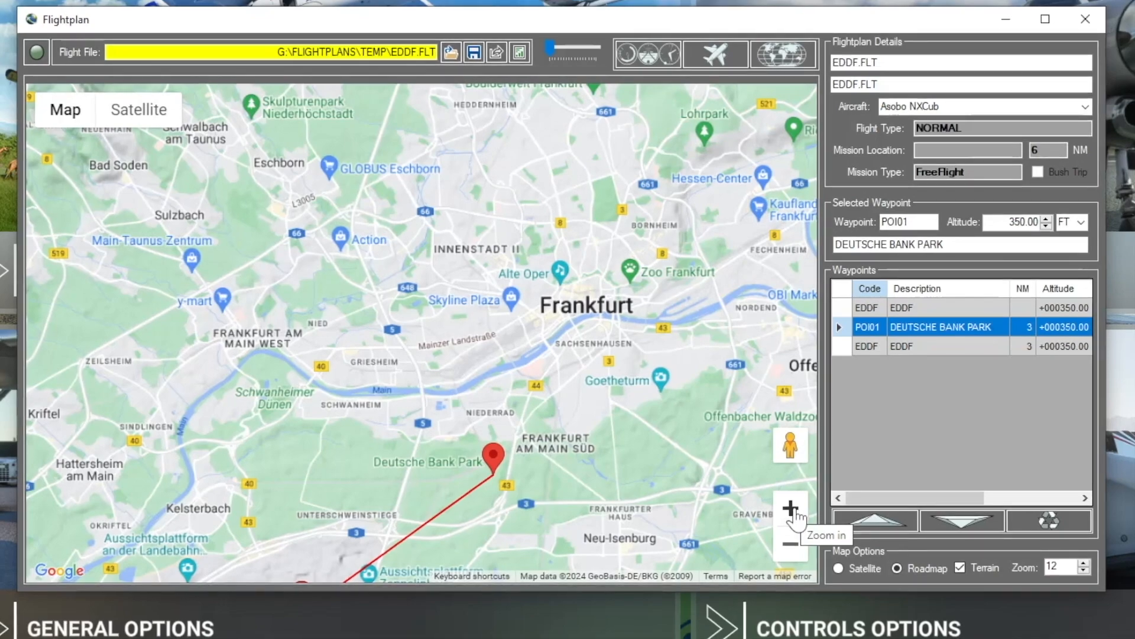
{"action": "left_click", "coordinate": [793, 509]}
{"action": "left_click", "coordinate": [792, 509]}
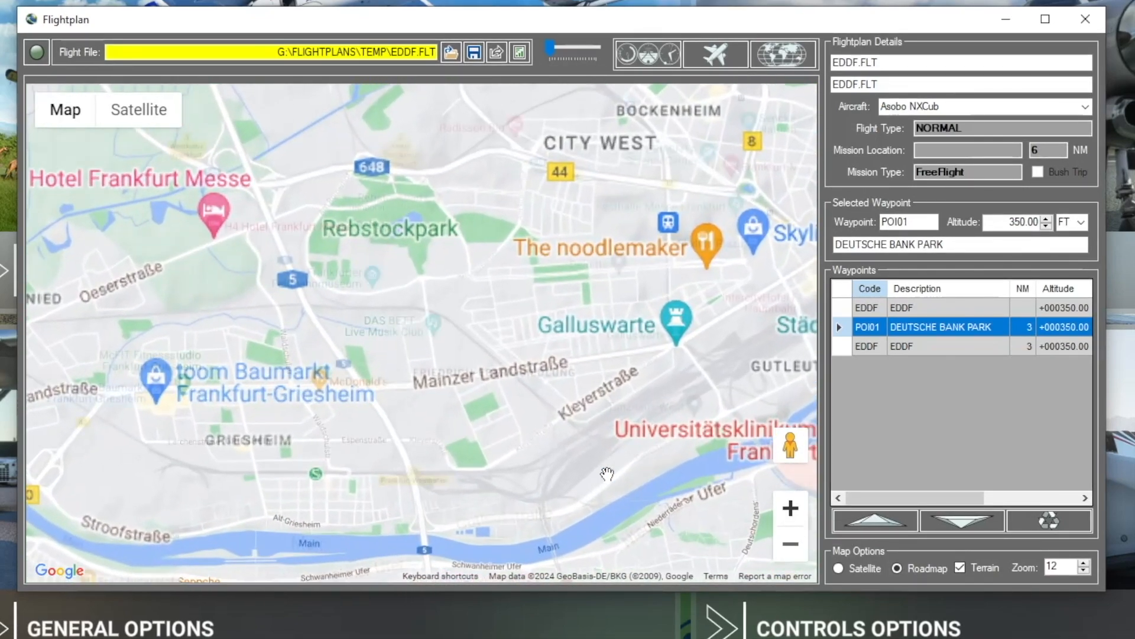
{"action": "left_click_drag", "start_coordinate": [624, 379], "coordinate": [388, 335]}
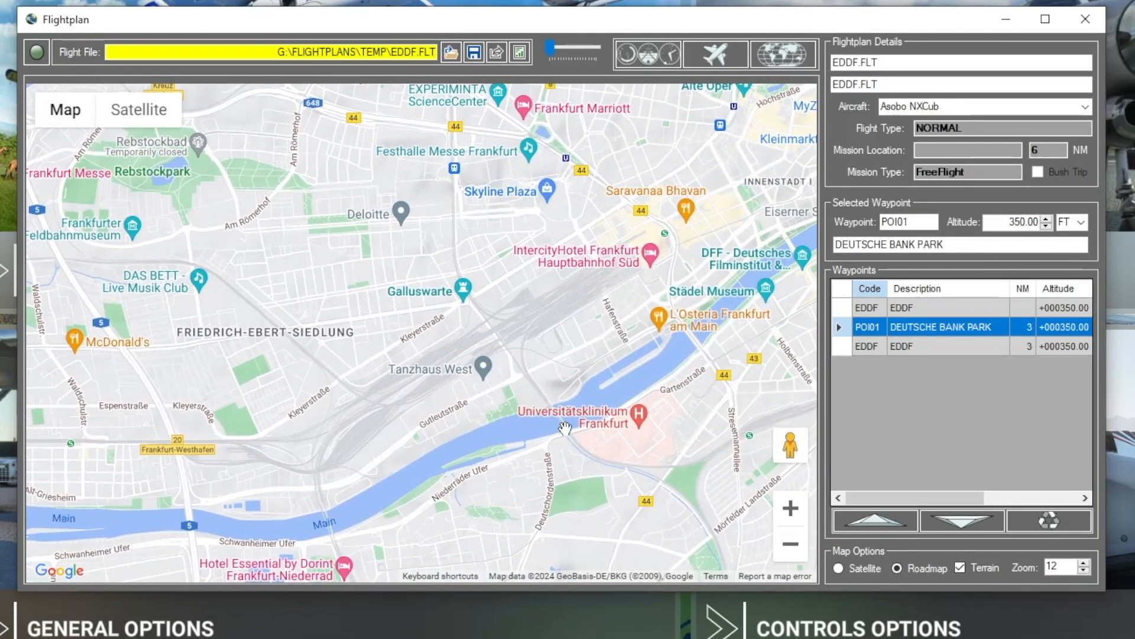
{"action": "left_click_drag", "start_coordinate": [477, 301], "coordinate": [428, 365]}
{"action": "scroll", "coordinate": [432, 396], "scroll_direction": "up", "scroll_amount": 2}
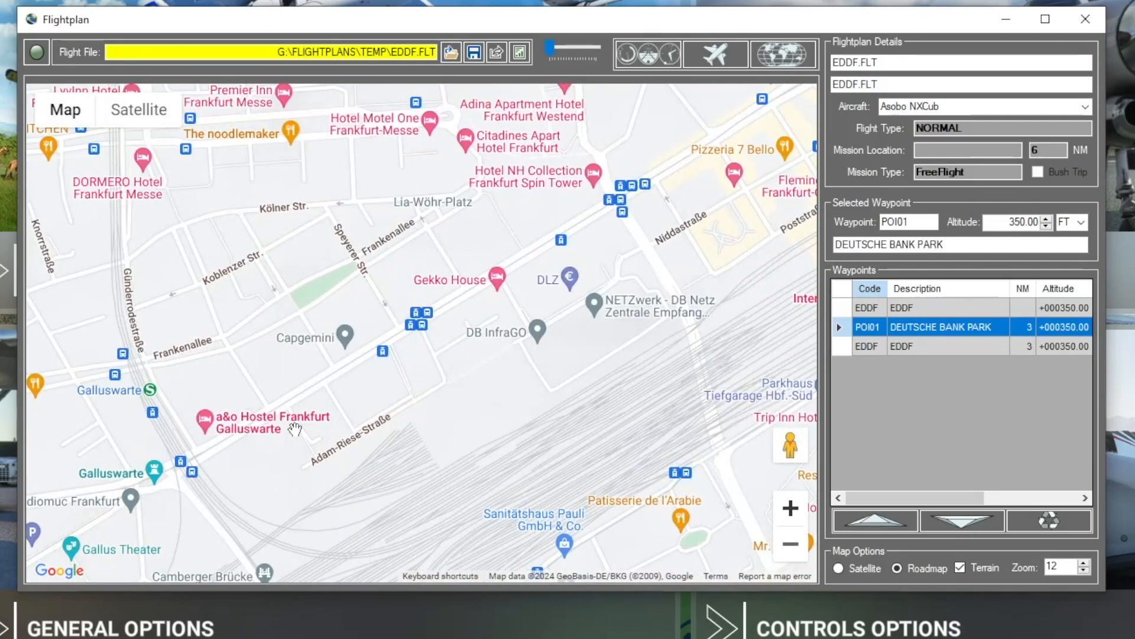
{"action": "left_click", "coordinate": [135, 115]}
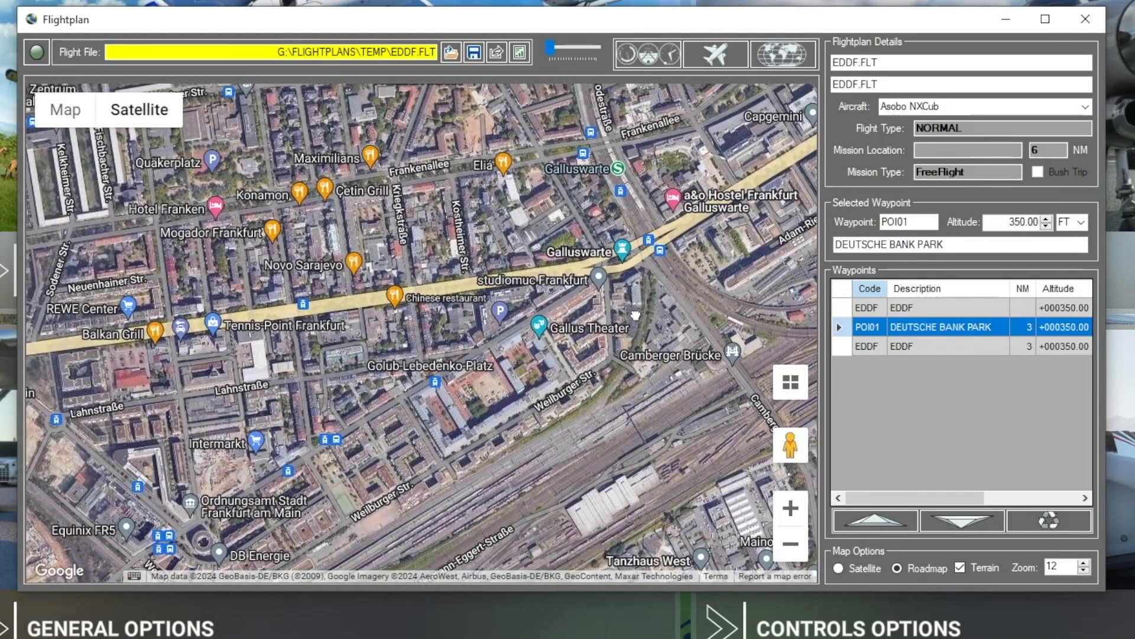
- Locate the EXPERIMINTA ScienceCenter near the Frankfurt trade fair grounds and view it up close in satellite imagery
{"action": "left_click_drag", "start_coordinate": [542, 264], "coordinate": [582, 512]}
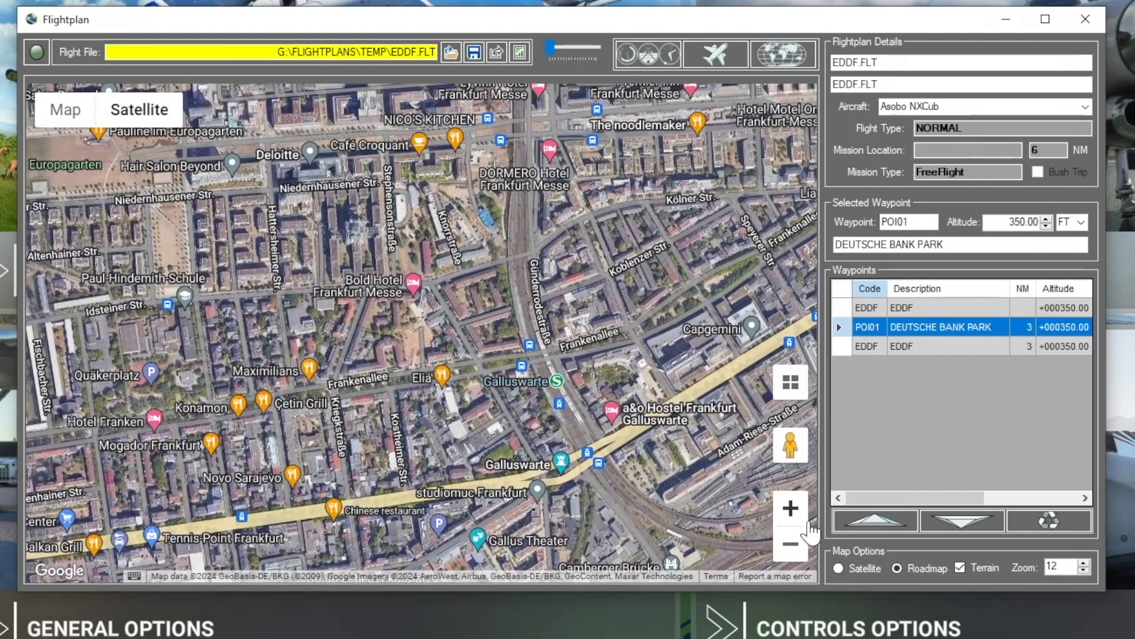
{"action": "left_click", "coordinate": [791, 558]}
{"action": "left_click_drag", "start_coordinate": [508, 329], "coordinate": [399, 436]}
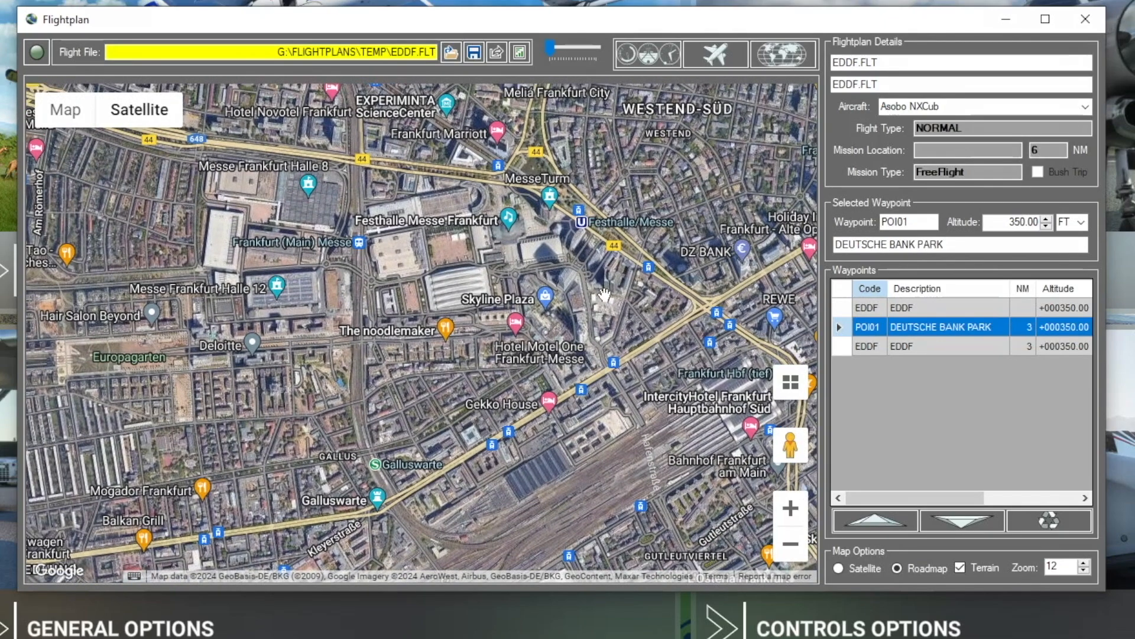
{"action": "left_click_drag", "start_coordinate": [604, 294], "coordinate": [556, 479]}
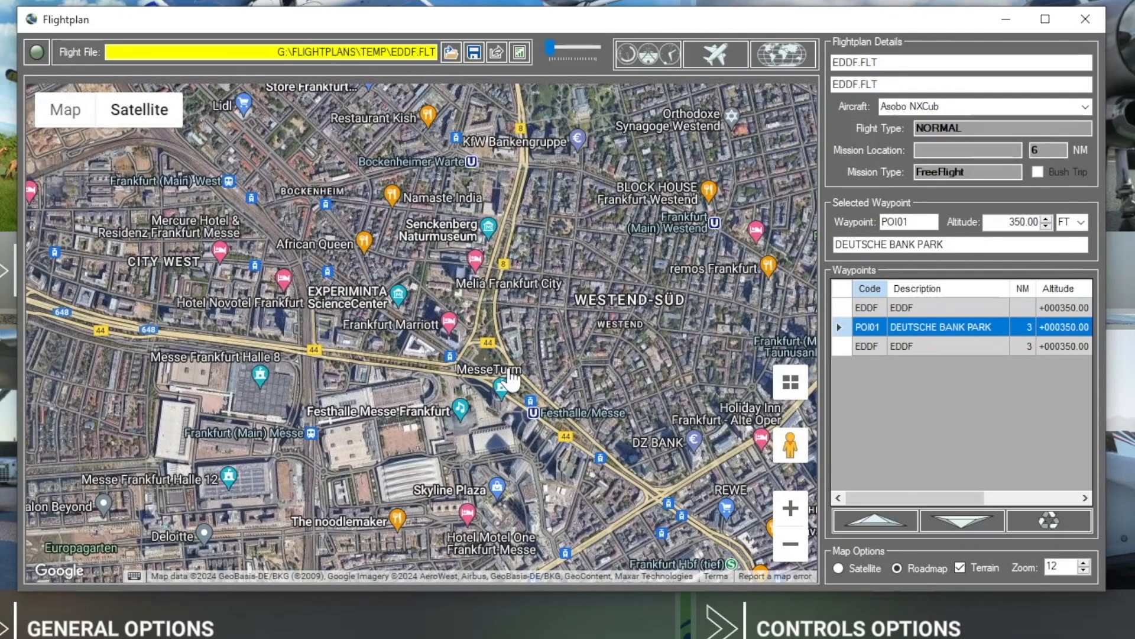
{"action": "left_click_drag", "start_coordinate": [385, 324], "coordinate": [473, 362]}
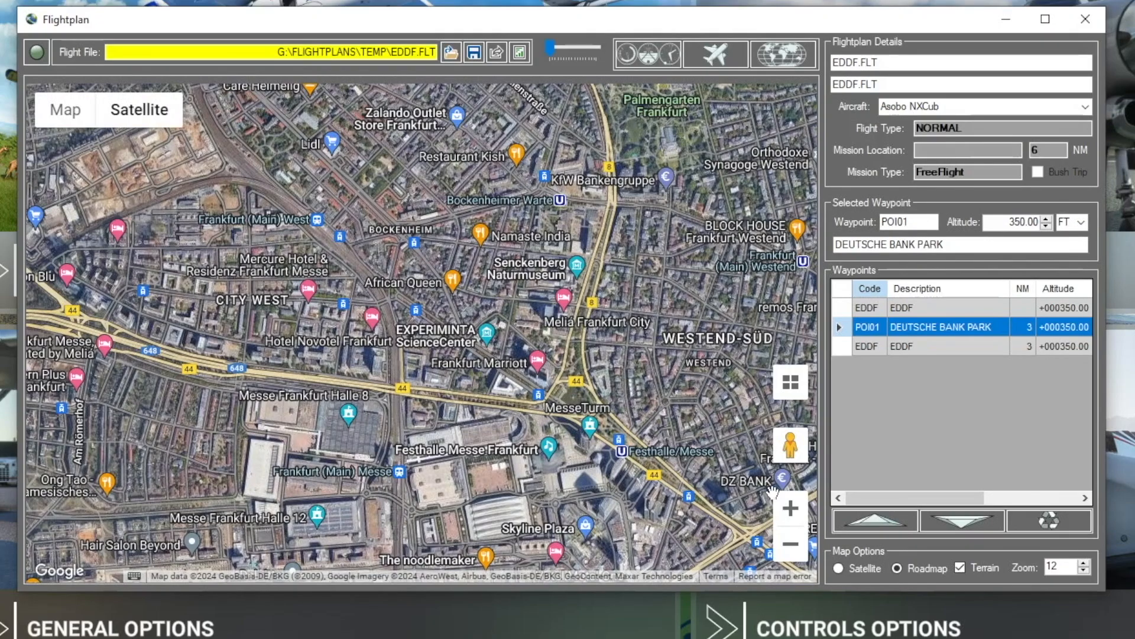
{"action": "left_click", "coordinate": [790, 508]}
{"action": "left_click", "coordinate": [790, 507]}
{"action": "left_click_drag", "start_coordinate": [596, 469], "coordinate": [334, 444]}
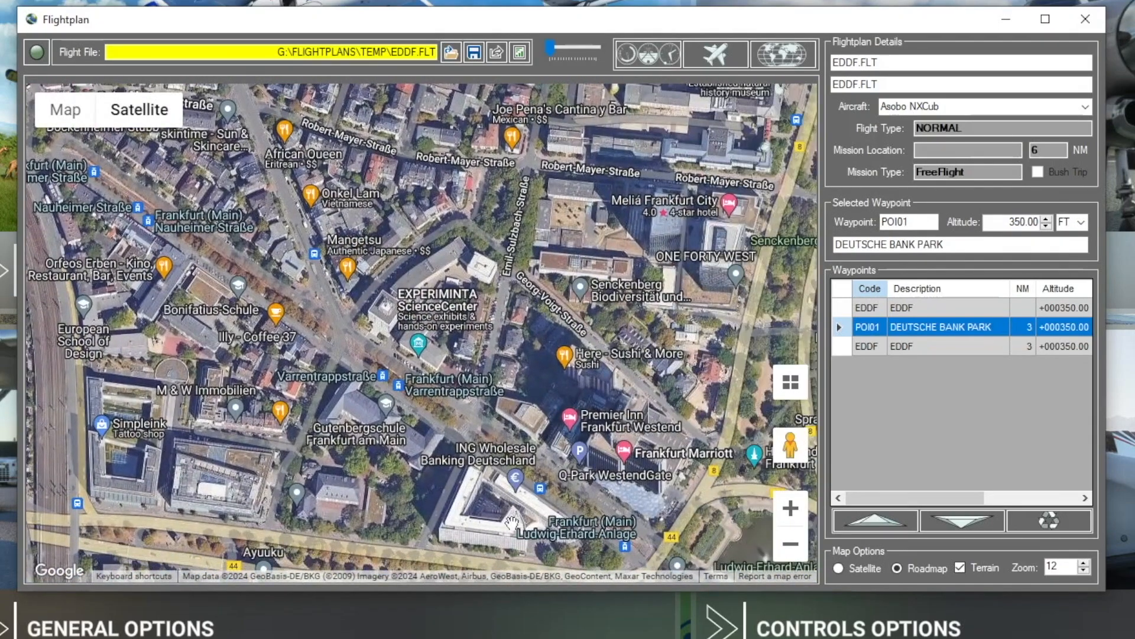
{"action": "left_click", "coordinate": [792, 512]}
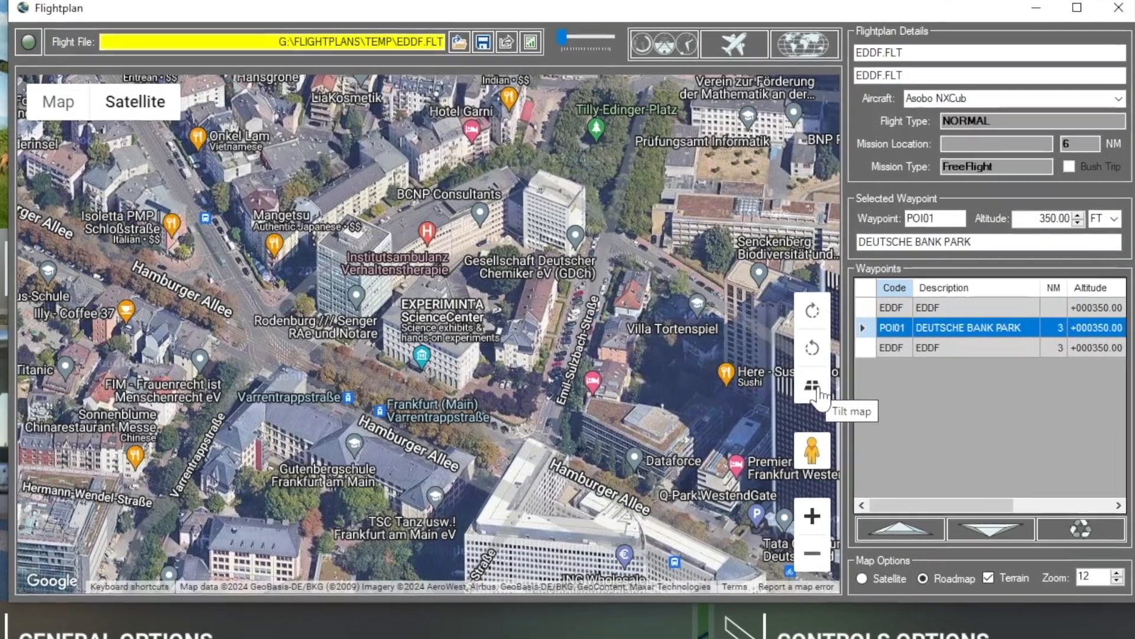
- Examine the ScienceCenter in the tilted satellite view, rotate around it, and return to the overhead view
{"action": "left_click", "coordinate": [791, 381]}
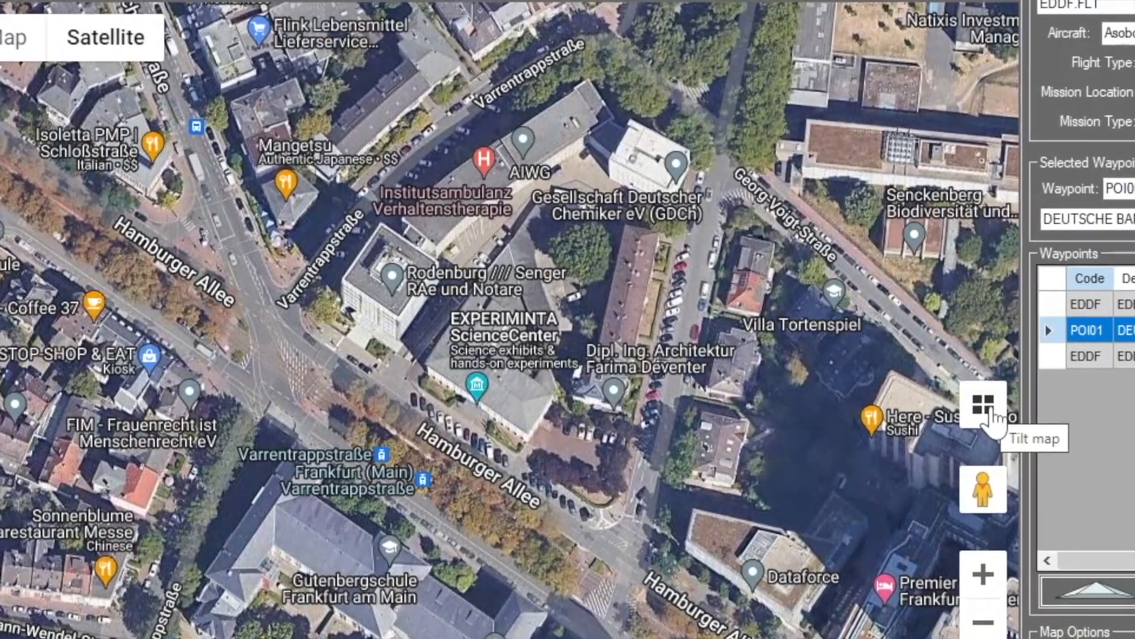
{"action": "left_click", "coordinate": [937, 405]}
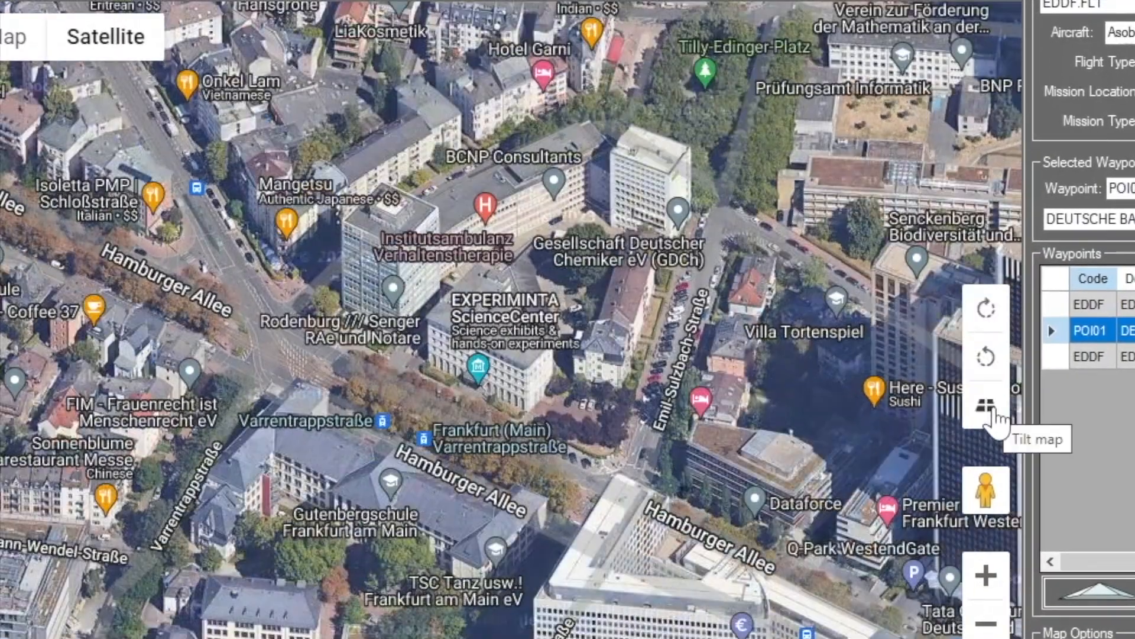
{"action": "left_click", "coordinate": [986, 357]}
{"action": "left_click", "coordinate": [986, 358]}
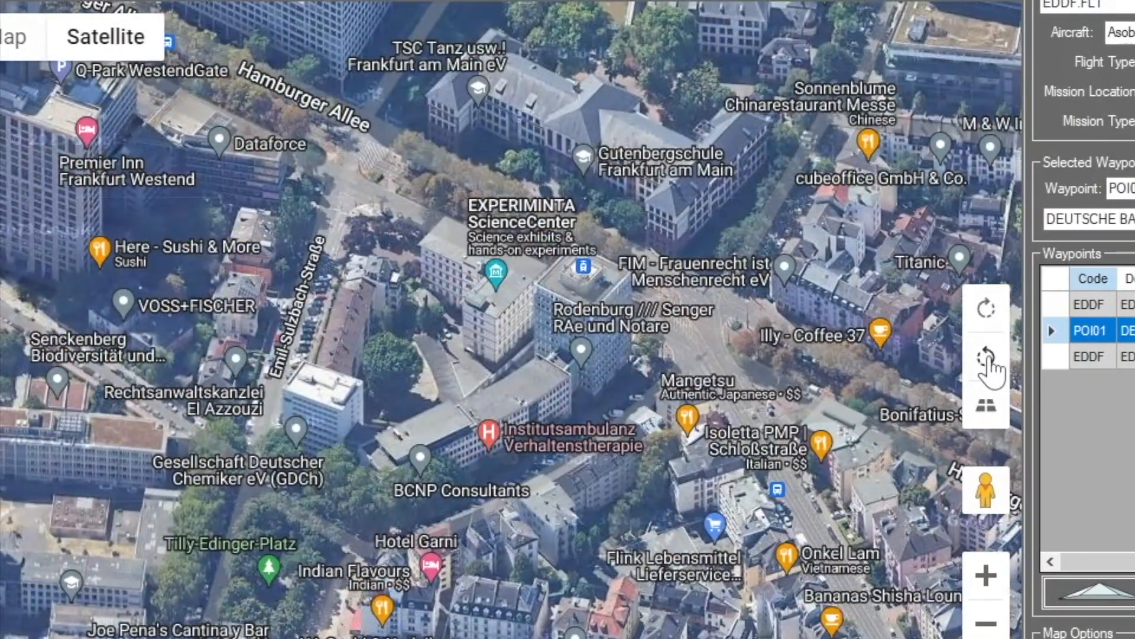
{"action": "left_click", "coordinate": [993, 421]}
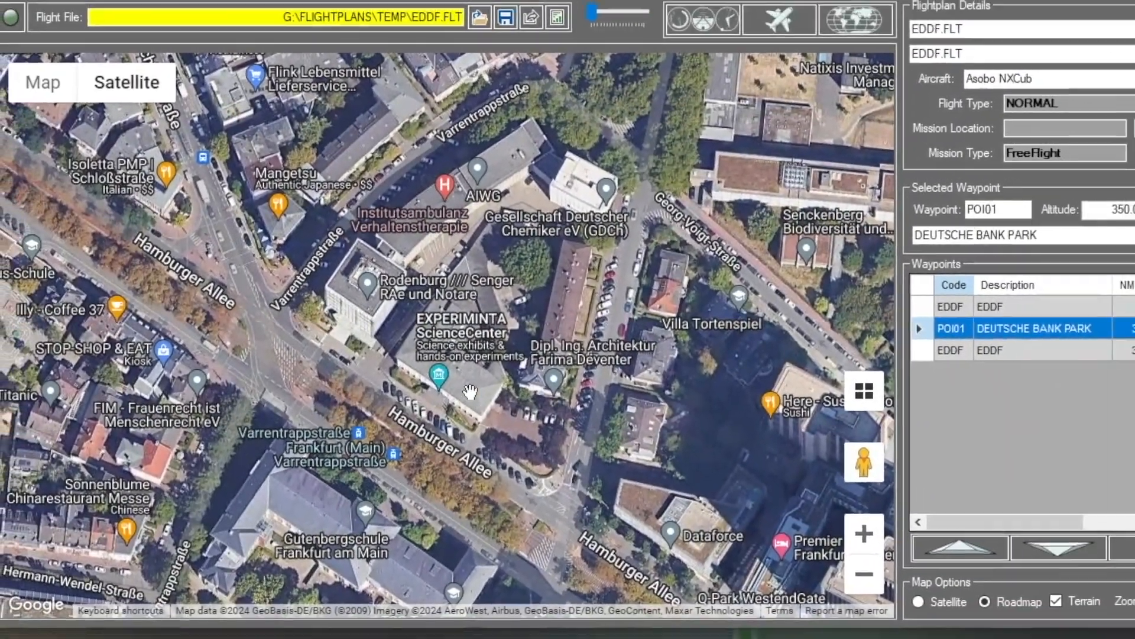
- Add a waypoint at the EXPERIMINTA ScienceCenter after POI01, with ID POI02 and description SCIENCE CENTER
{"action": "left_click", "coordinate": [470, 391]}
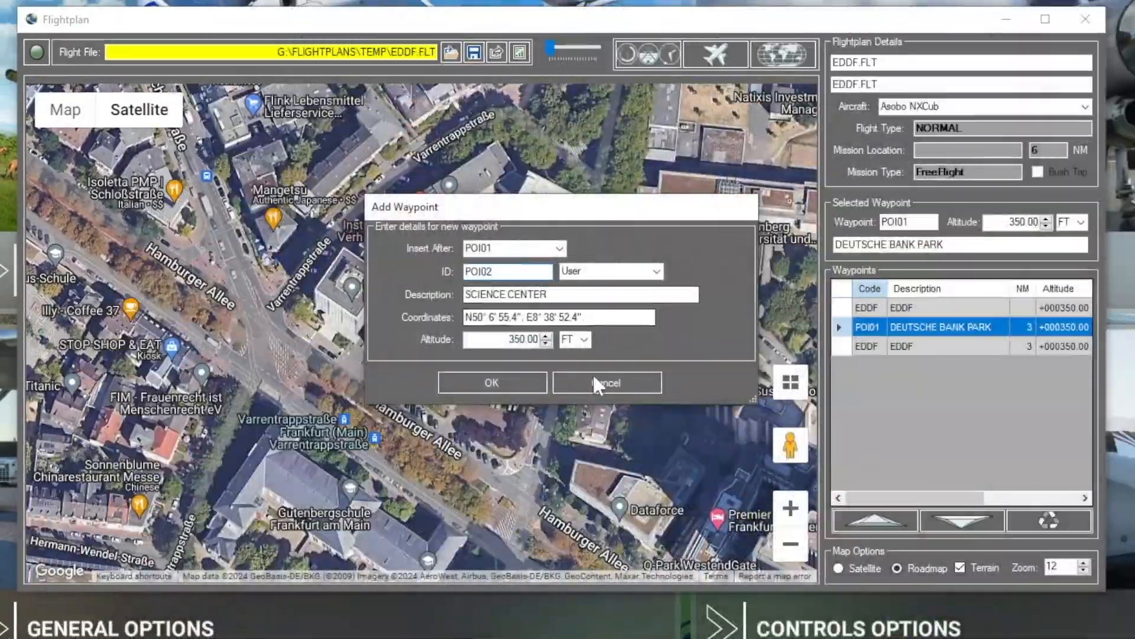
{"action": "left_click", "coordinate": [482, 382]}
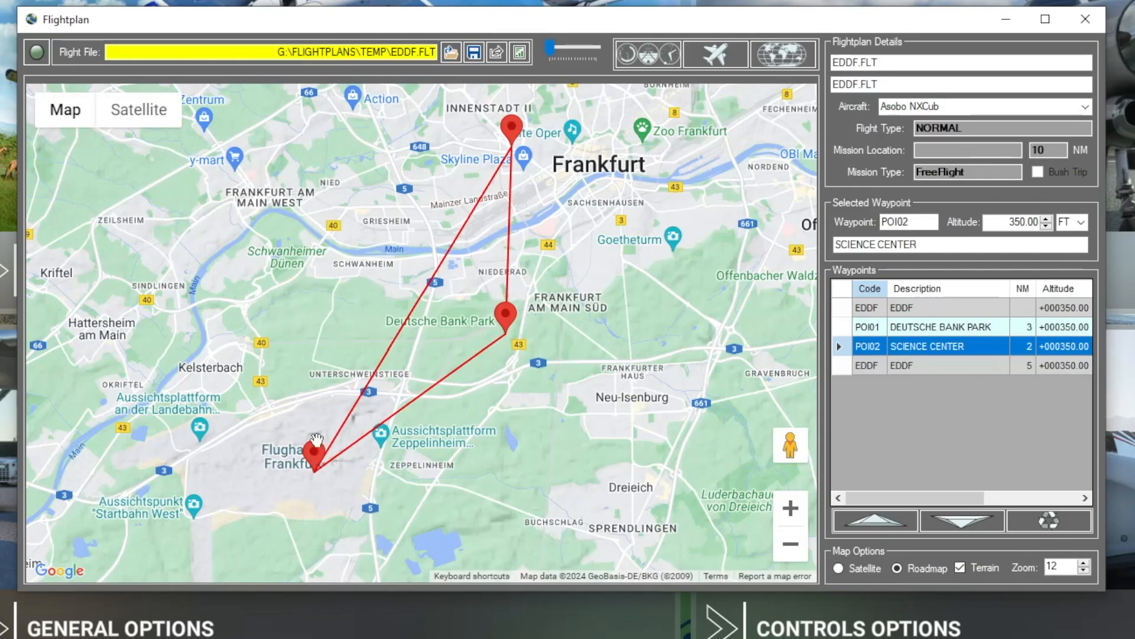
- Open Street View at the Frankfurter Feldbahnmuseum and look around the railway tracks and steam train
{"action": "left_click_drag", "start_coordinate": [428, 169], "coordinate": [382, 318]}
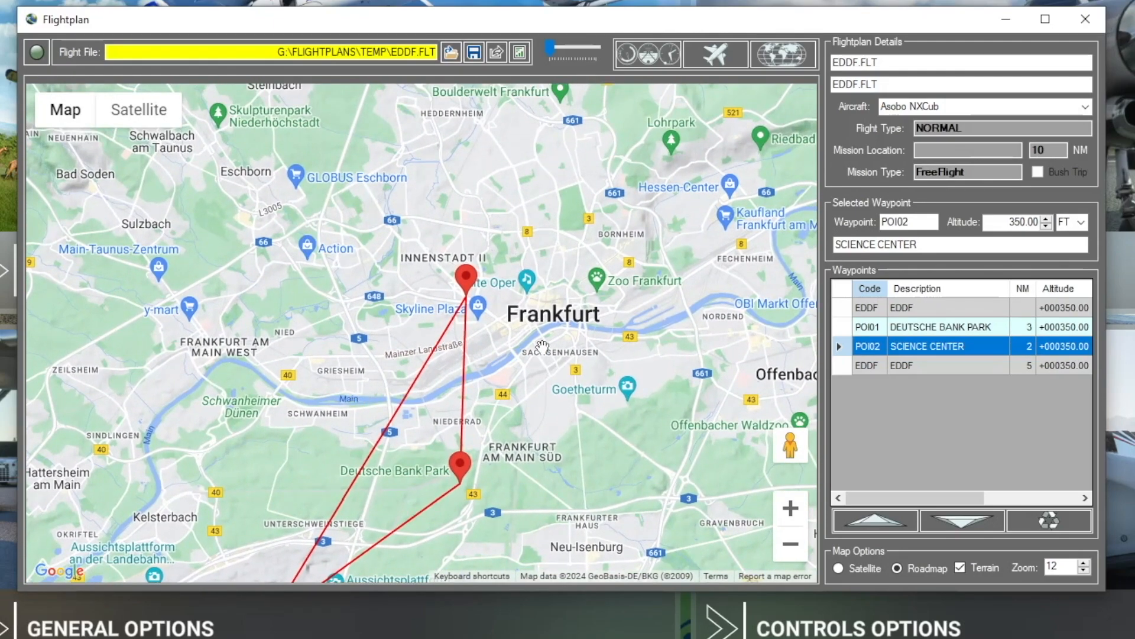
{"action": "left_click", "coordinate": [791, 510]}
{"action": "left_click", "coordinate": [790, 510]}
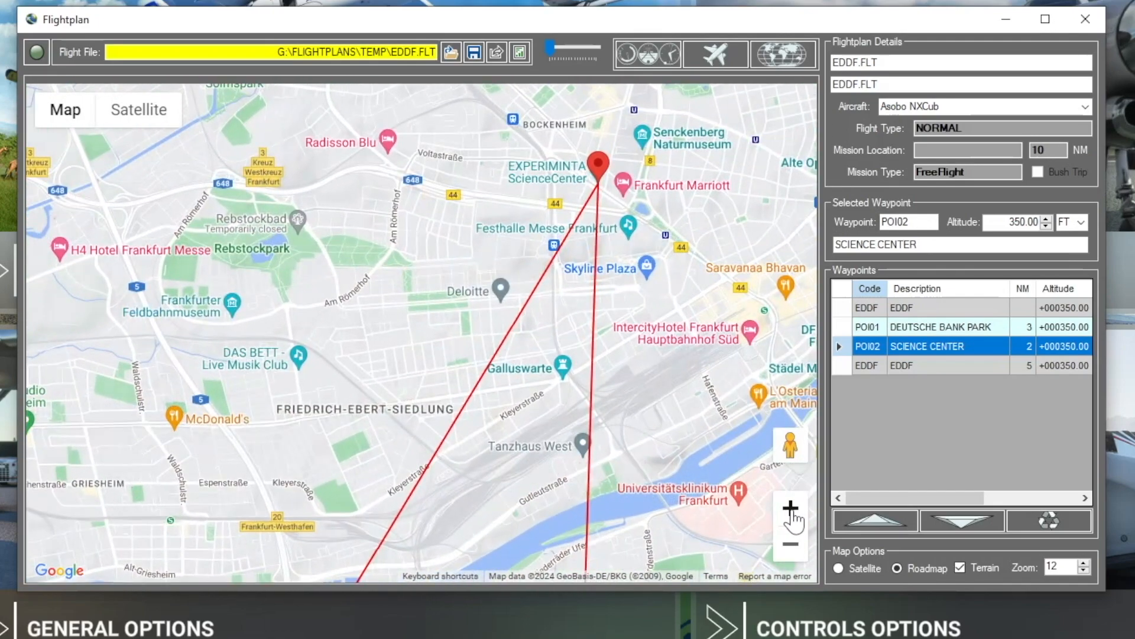
{"action": "left_click", "coordinate": [790, 510]}
{"action": "left_click_drag", "start_coordinate": [282, 378], "coordinate": [640, 254]}
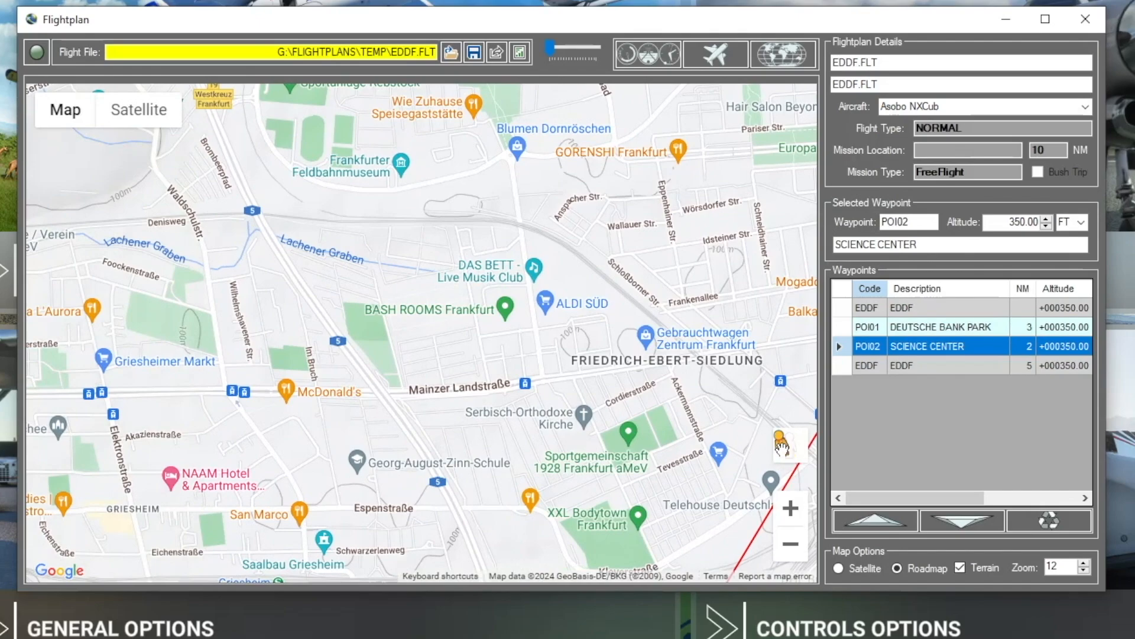
{"action": "left_click_drag", "start_coordinate": [780, 445], "coordinate": [383, 176]}
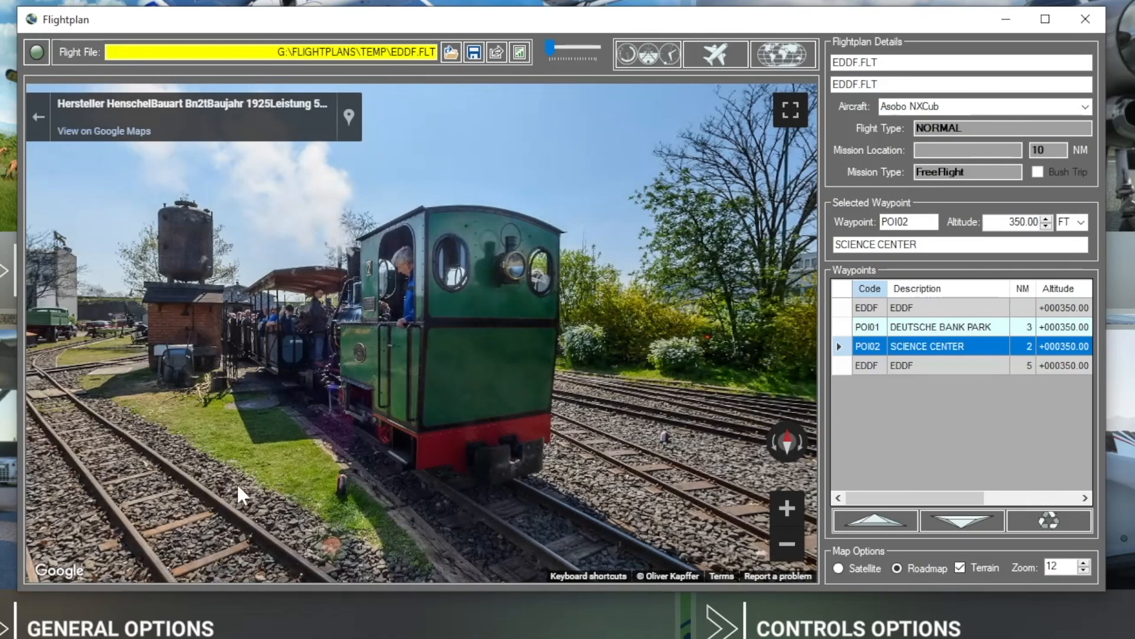
{"action": "left_click_drag", "start_coordinate": [164, 397], "coordinate": [436, 350]}
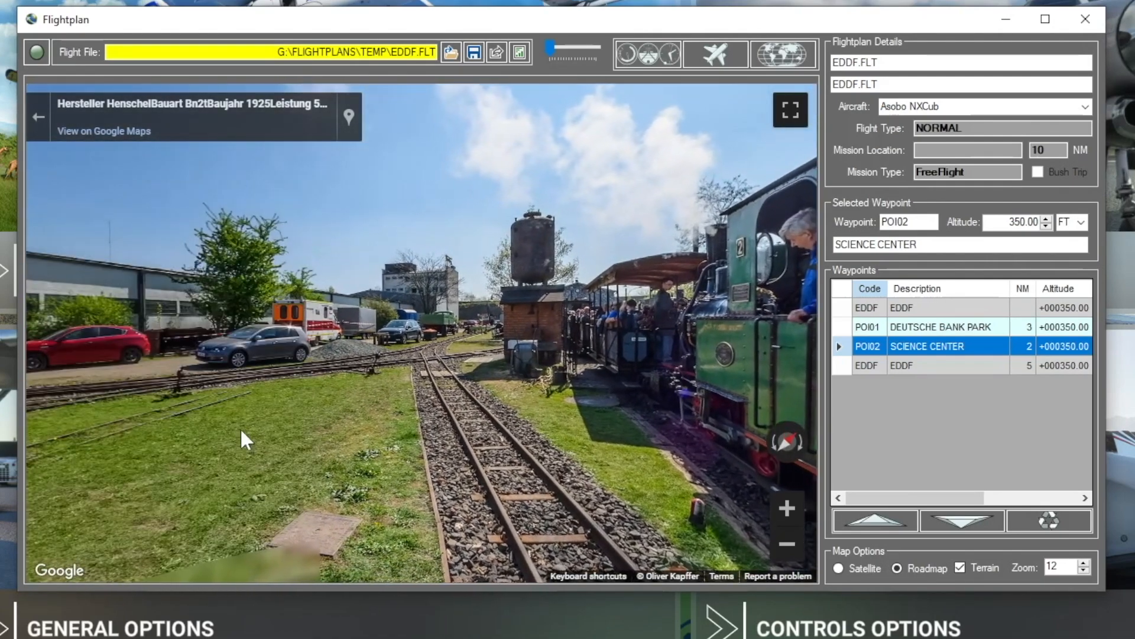
{"action": "left_click_drag", "start_coordinate": [634, 353], "coordinate": [398, 312]}
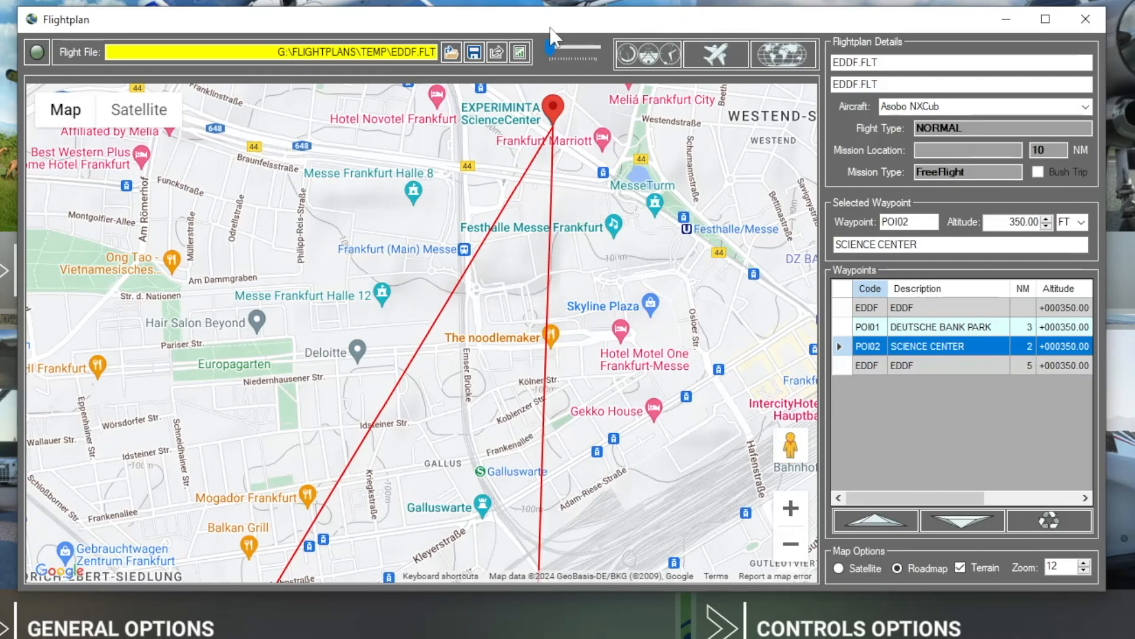
- Save the flight plan with its new waypoints over the existing EDDF.FLT file in the TEMP folder
{"action": "left_click", "coordinate": [478, 59]}
{"action": "key", "text": "Return"}
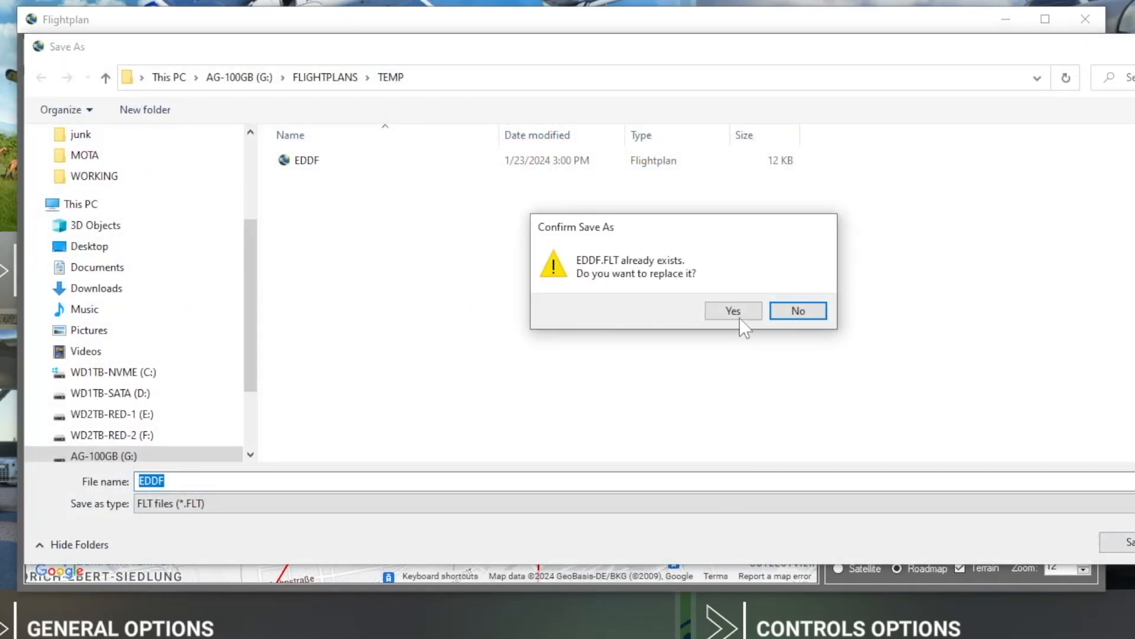
{"action": "left_click", "coordinate": [733, 311]}
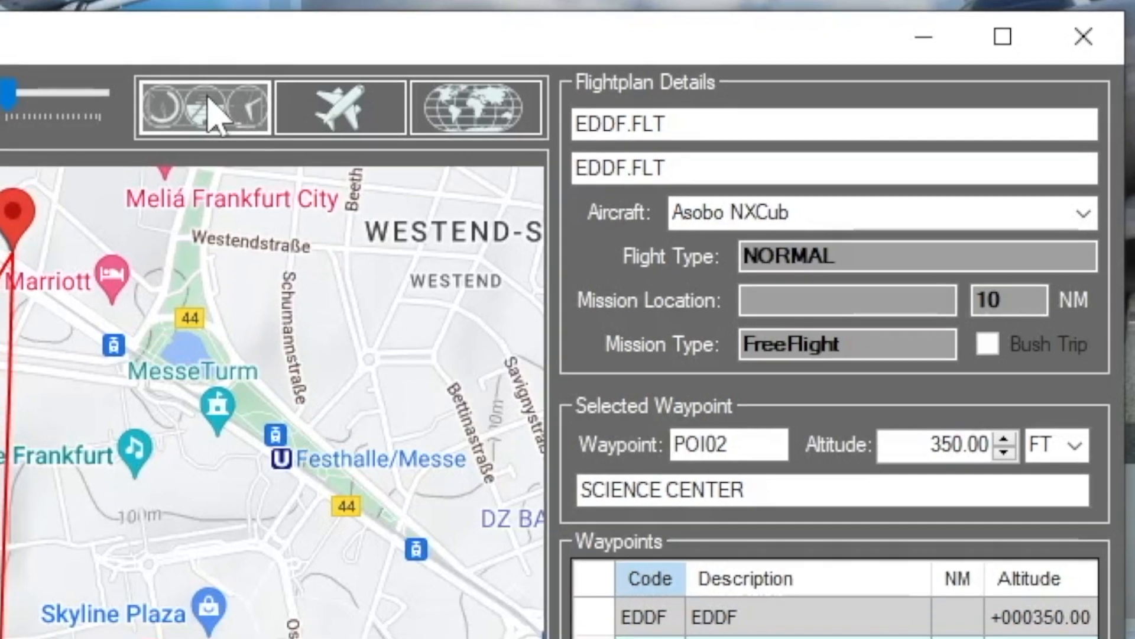
- Set the First Flight State to FLIGHT_CRUISE in the advanced flight settings and close them
{"action": "left_click", "coordinate": [205, 113]}
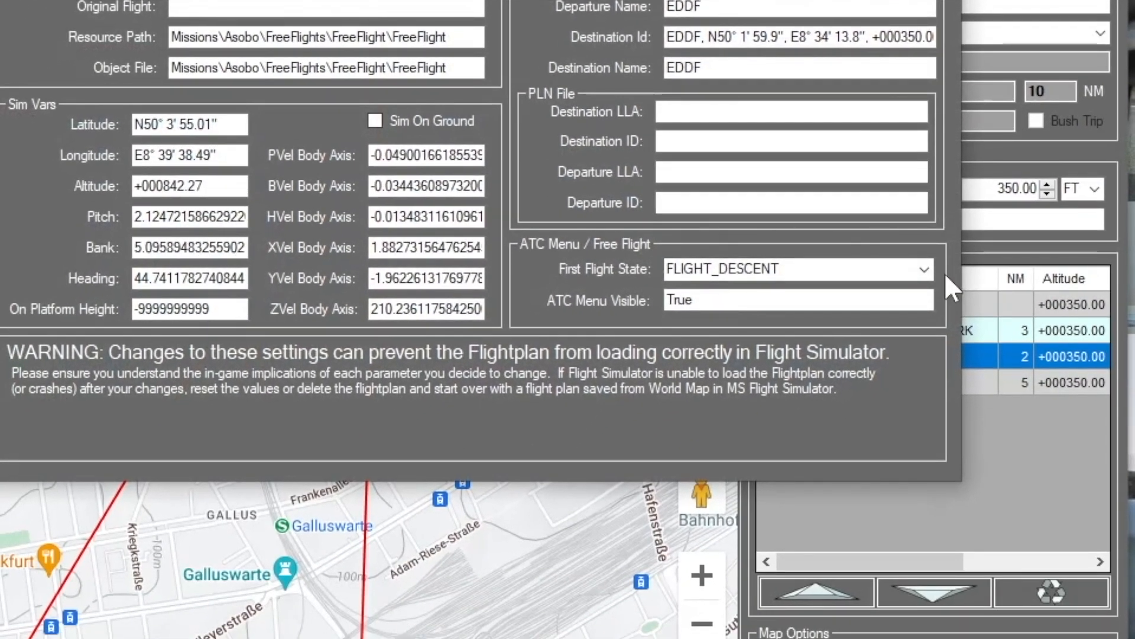
{"action": "left_click", "coordinate": [925, 269]}
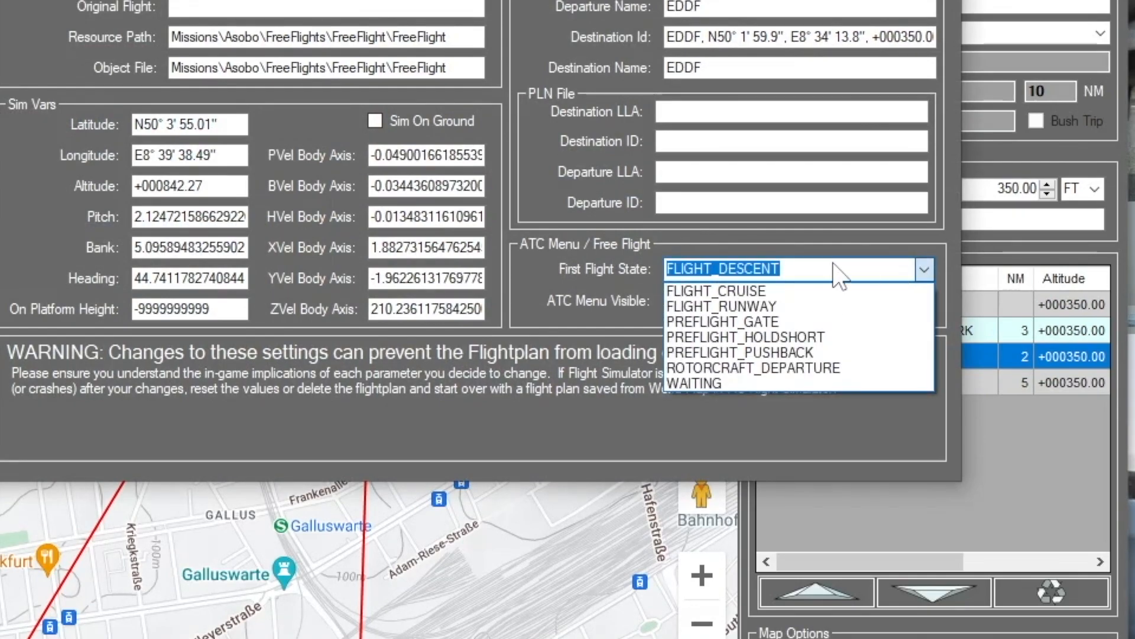
{"action": "left_click", "coordinate": [730, 291]}
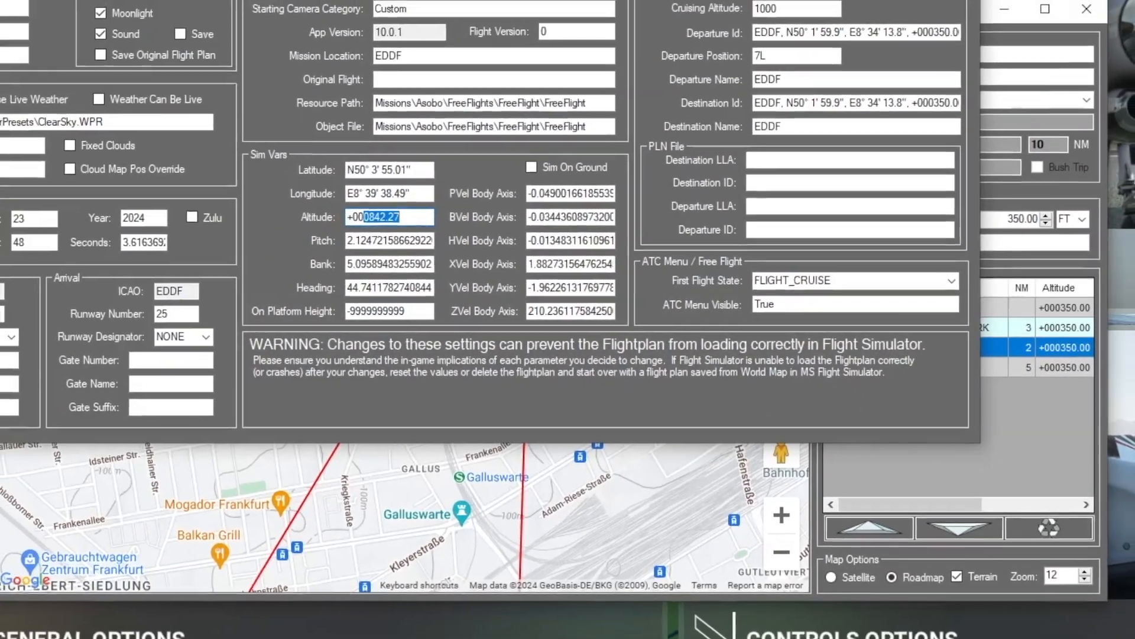
{"action": "left_click", "coordinate": [946, 2]}
- Save the changed flight state setting to the flight file, replacing EDDF.FLT
{"action": "left_click", "coordinate": [473, 53]}
{"action": "key", "text": "Return"}
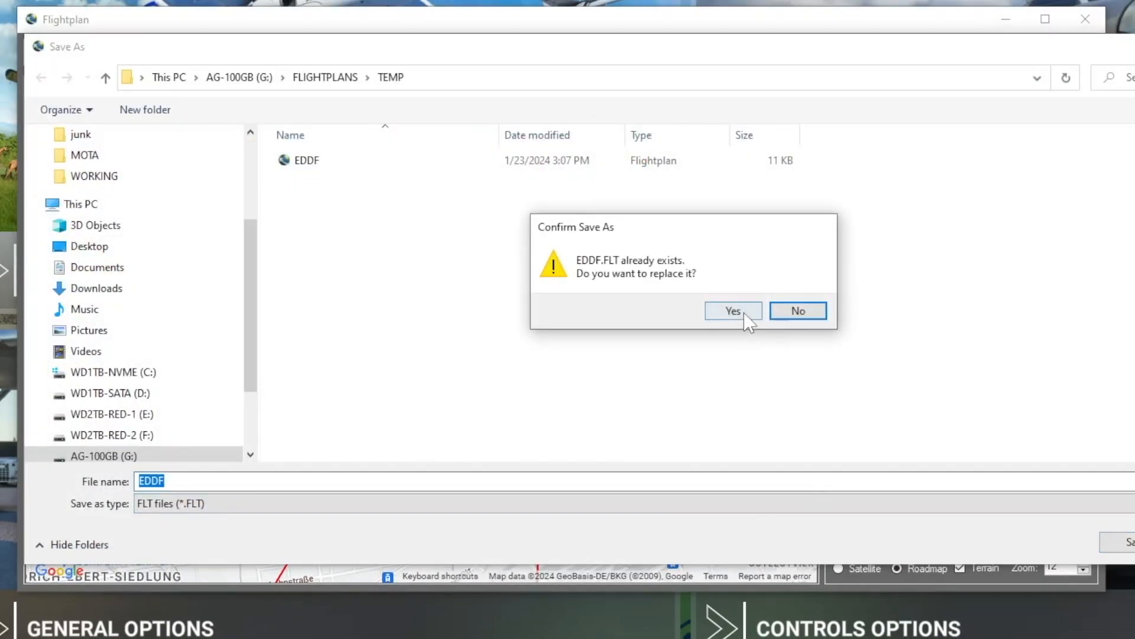
{"action": "left_click", "coordinate": [745, 315]}
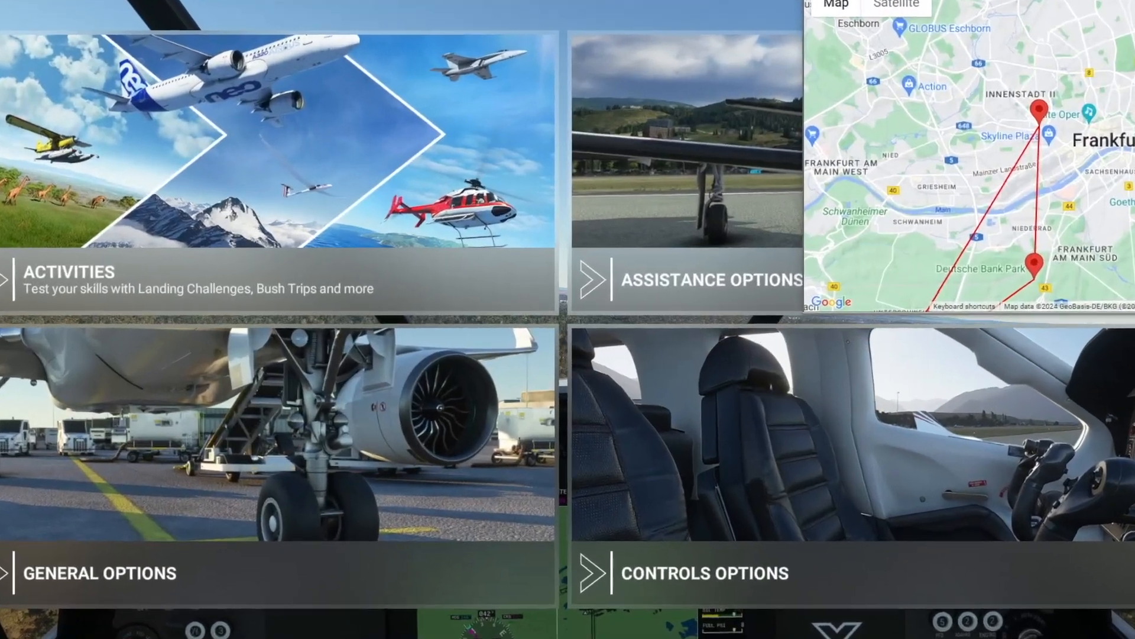
- Switch to Flight Simulator and load the EDDF flight file from the TEMP folder on this PC
{"action": "key", "text": "space"}
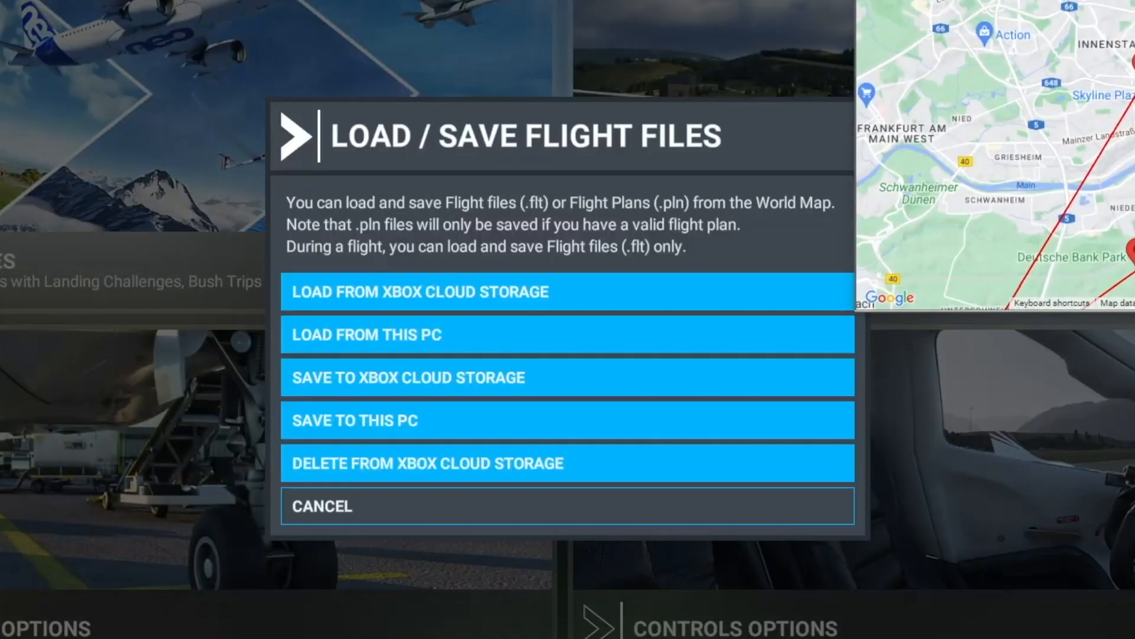
{"action": "left_click", "coordinate": [469, 350]}
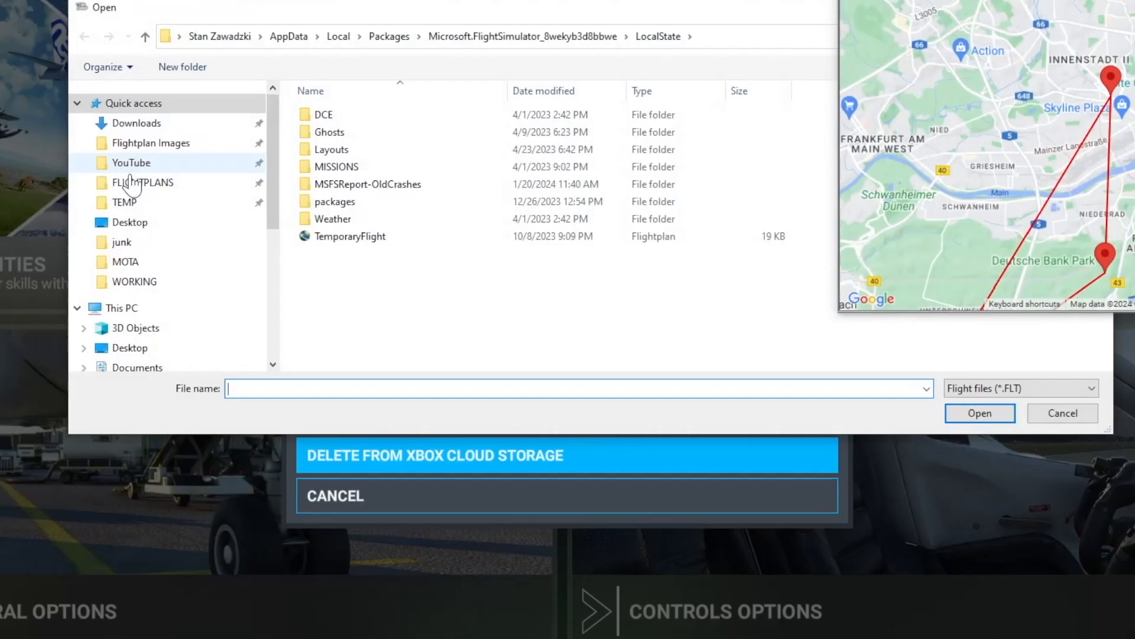
{"action": "left_click", "coordinate": [99, 195]}
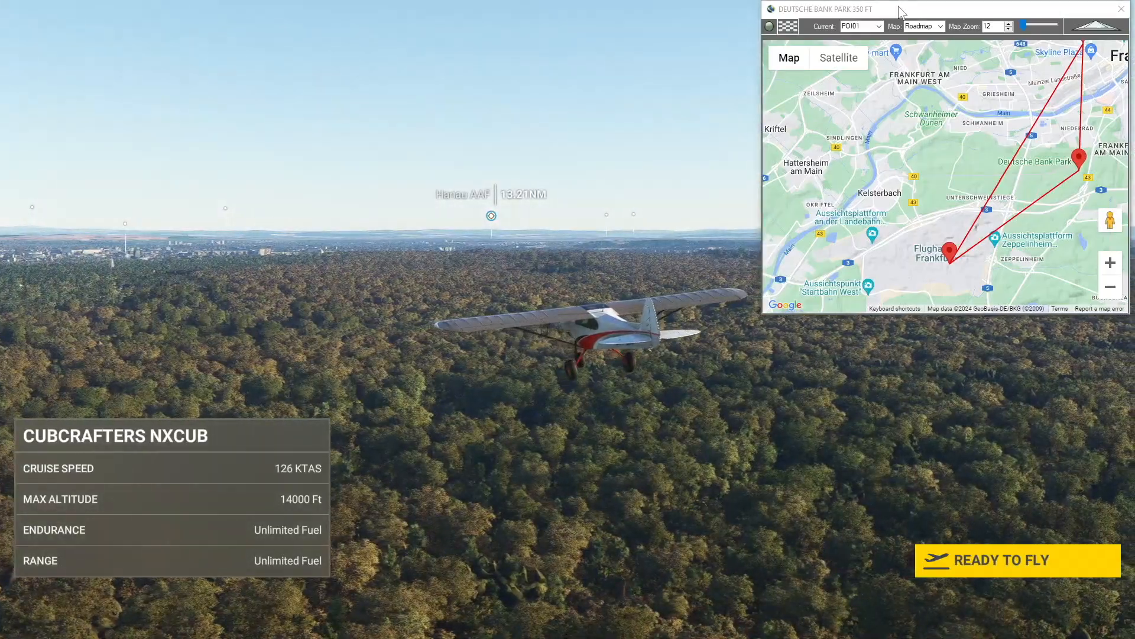
- Connect the Flightplan live map to the simulator and set its map zoom to 14
{"action": "left_click", "coordinate": [769, 26]}
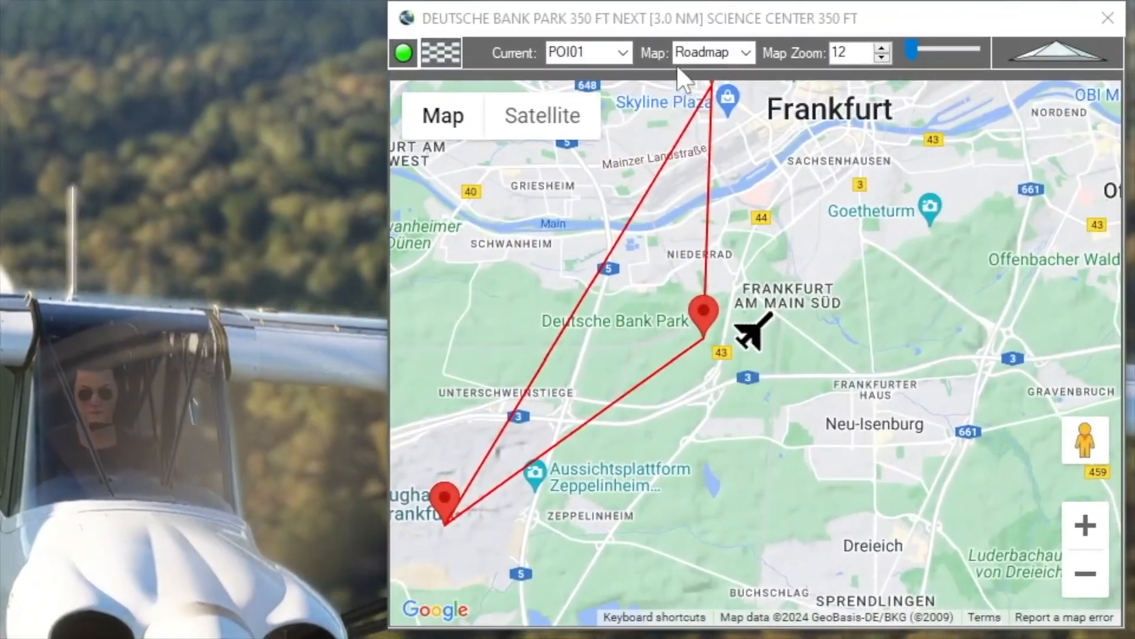
{"action": "left_click", "coordinate": [884, 48]}
{"action": "left_click", "coordinate": [884, 48]}
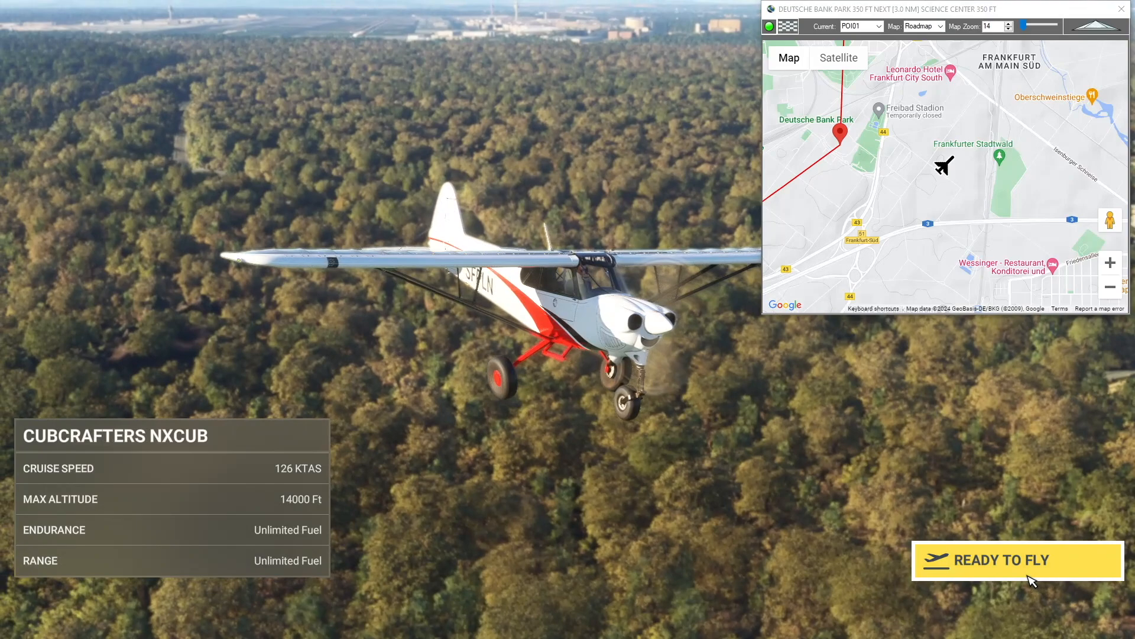
- Start the loaded flight and engage the NXCub's autopilot
{"action": "left_click", "coordinate": [1032, 581]}
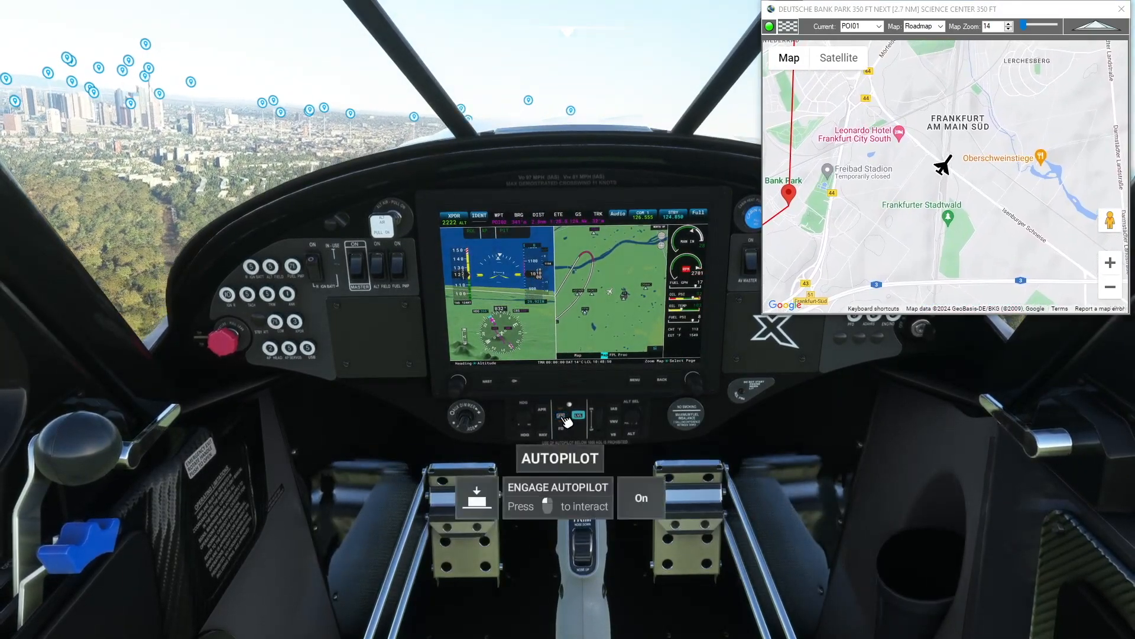
{"action": "left_click", "coordinate": [566, 420]}
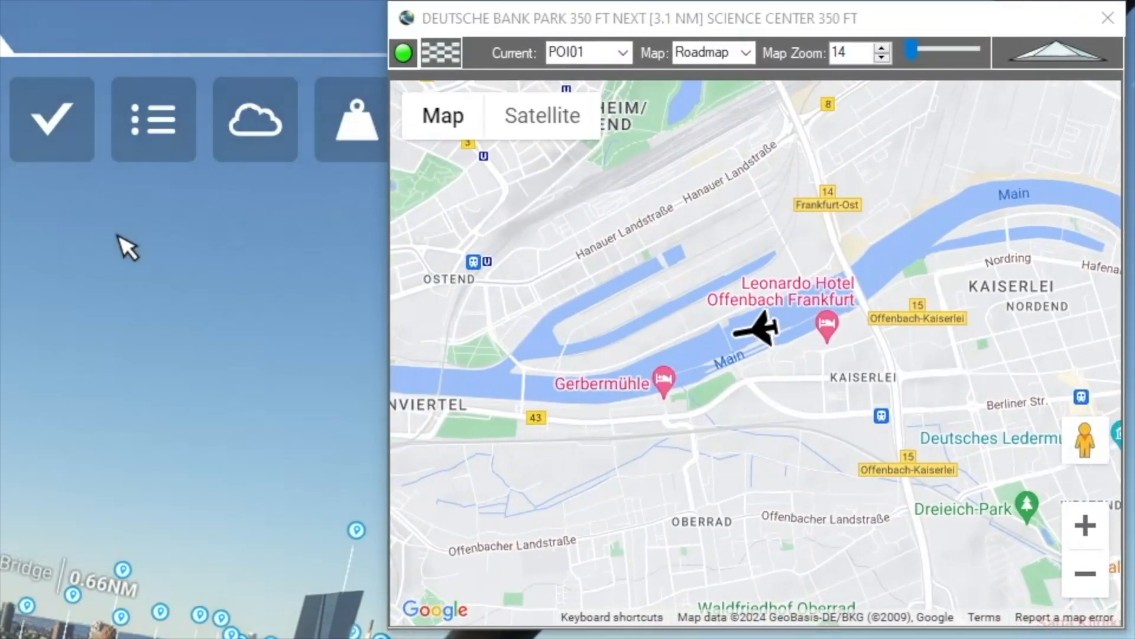
- Add a waypoint after POI01 near Gerbermühle on the live map, with ID POI01_0 and description NEW POINT 0
{"action": "left_click", "coordinate": [549, 381]}
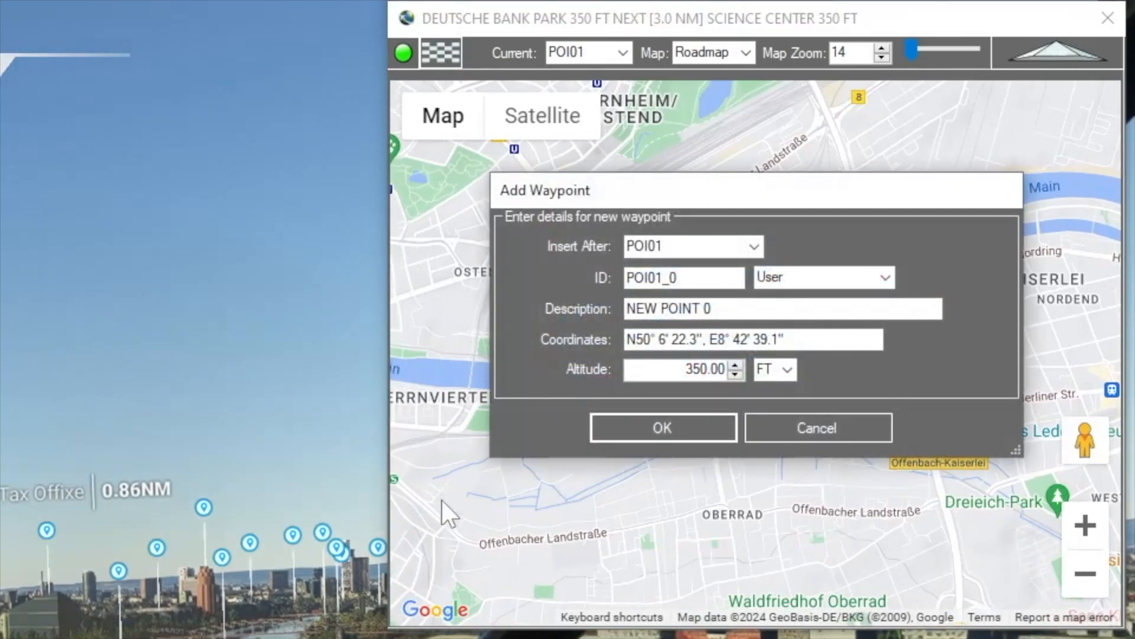
{"action": "left_click", "coordinate": [651, 427]}
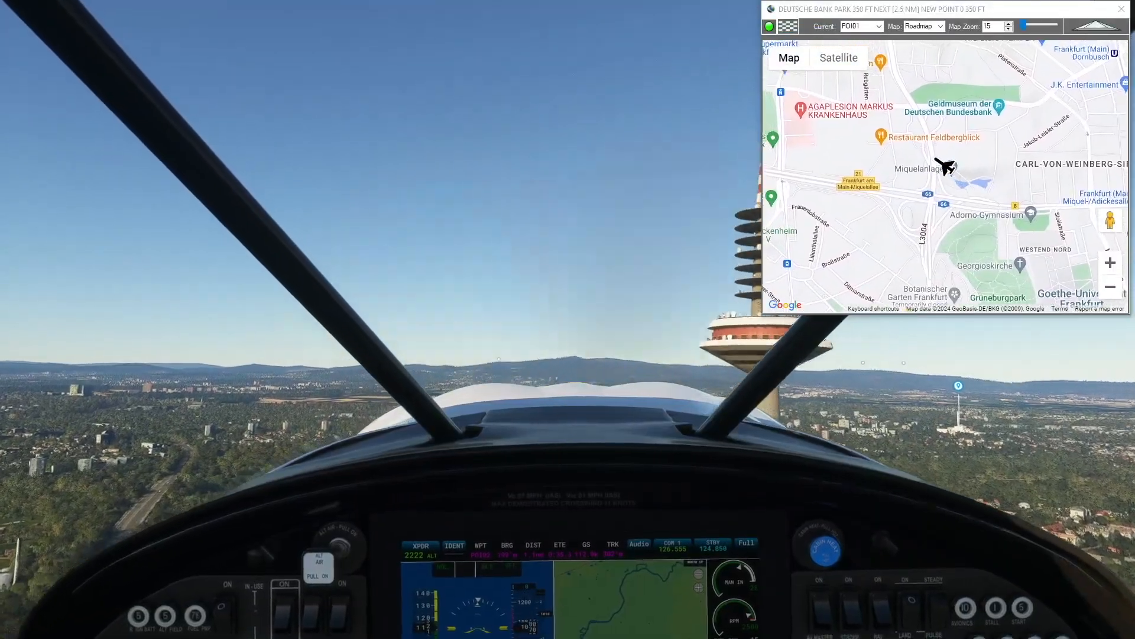
- Make POI02 the current waypoint and add two waypoints after it, near Restaurant Feldbergblick and, as POI02_1 NEW POINT 1, near Landhaus zum Stöffche
{"action": "key", "text": "s"}
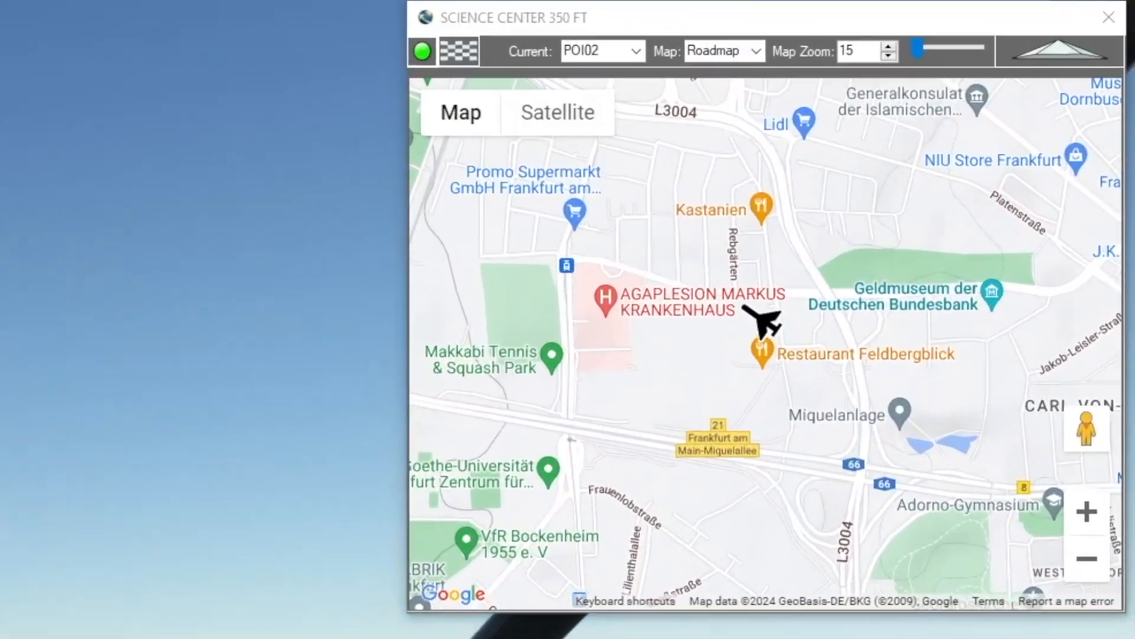
{"action": "left_click", "coordinate": [809, 383]}
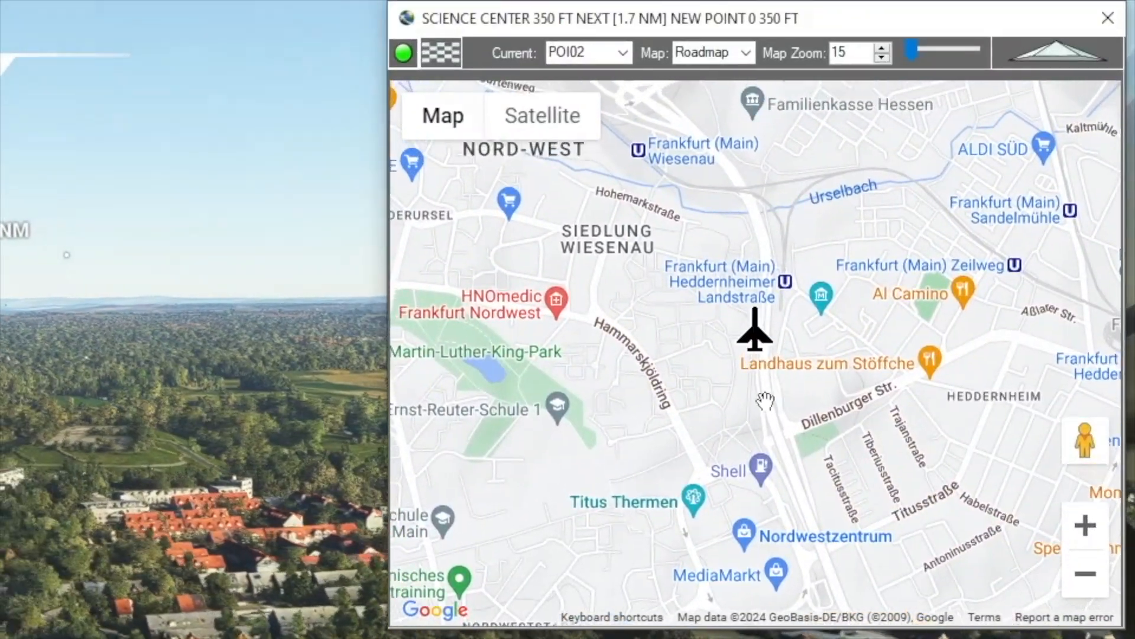
{"action": "left_click", "coordinate": [765, 399]}
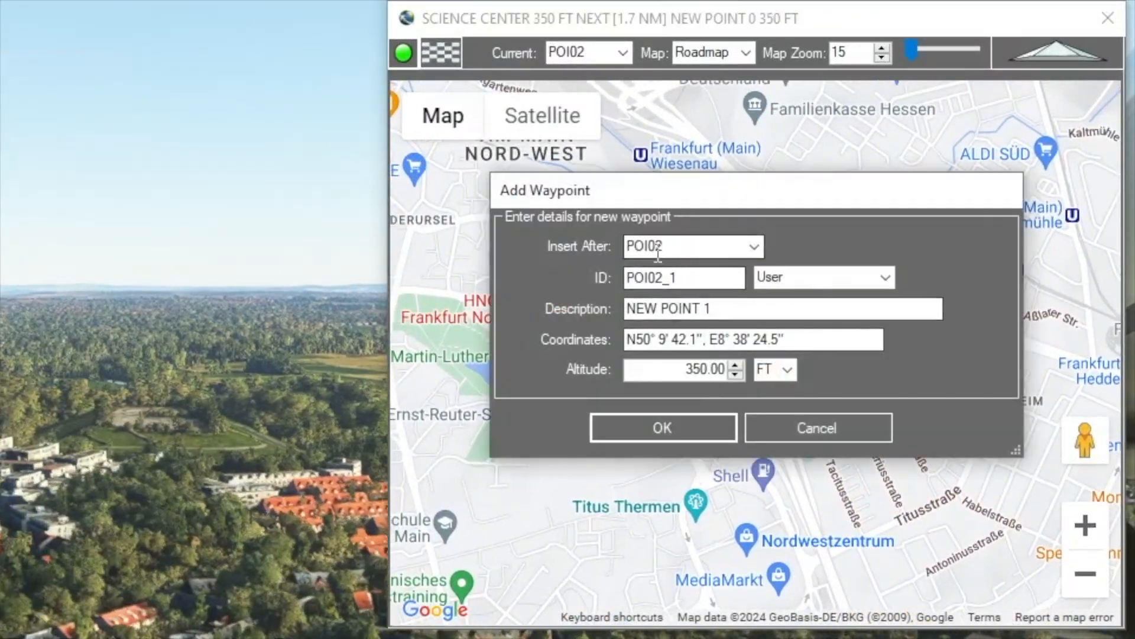
{"action": "left_click", "coordinate": [653, 436]}
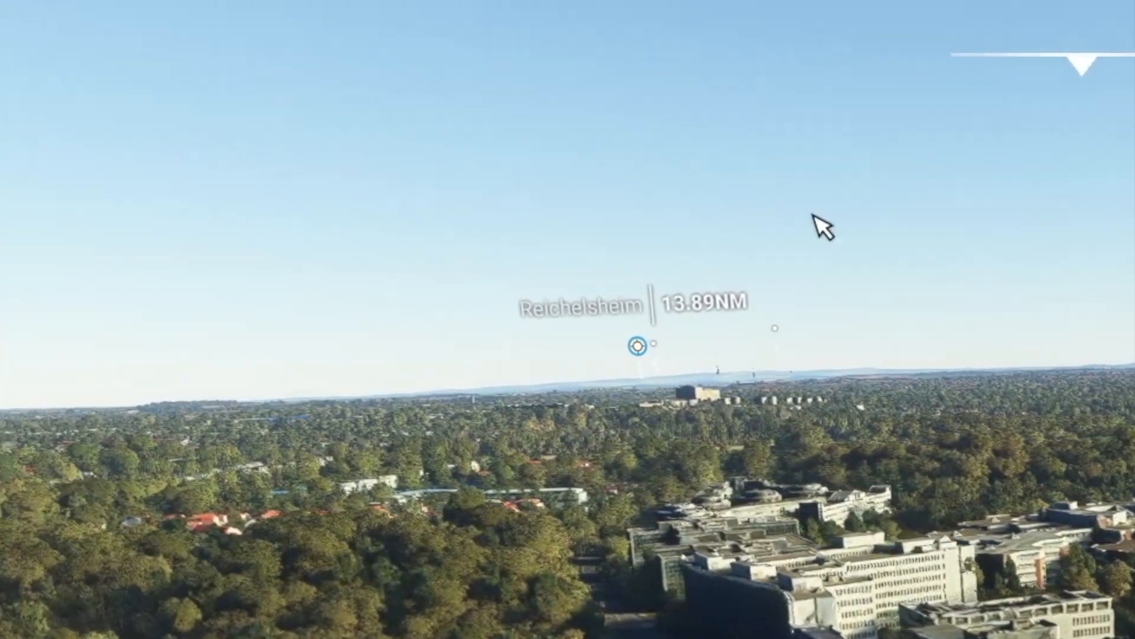
- Pause the flight and examine the newest waypoint on the live map and the scenery around the aircraft
{"action": "mouse_move", "coordinate": [944, 62]}
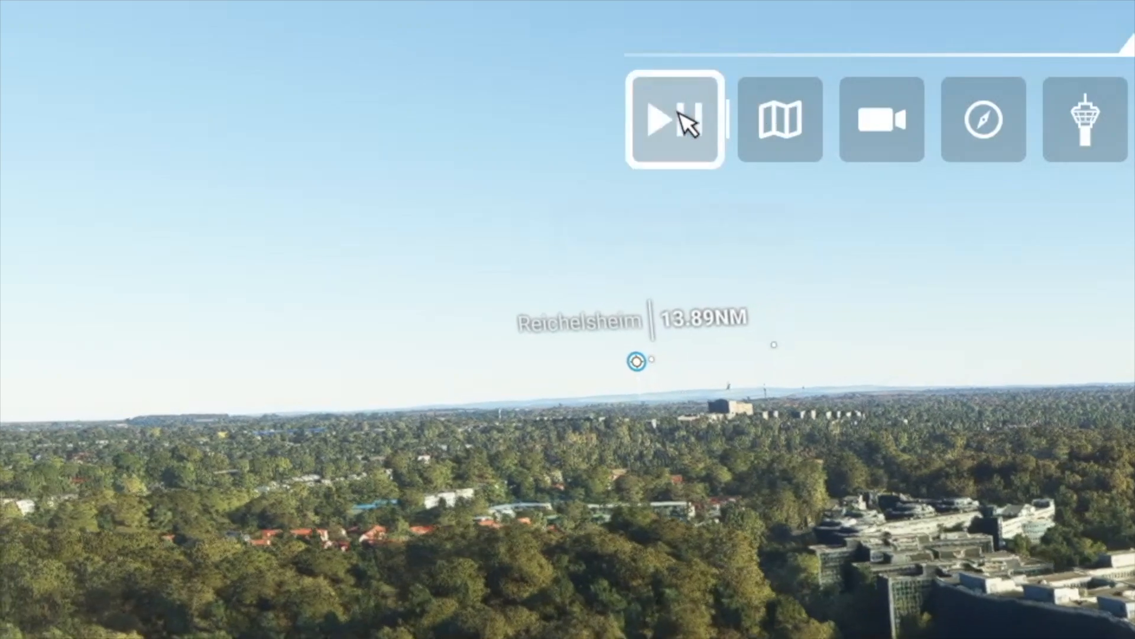
{"action": "left_click", "coordinate": [679, 113]}
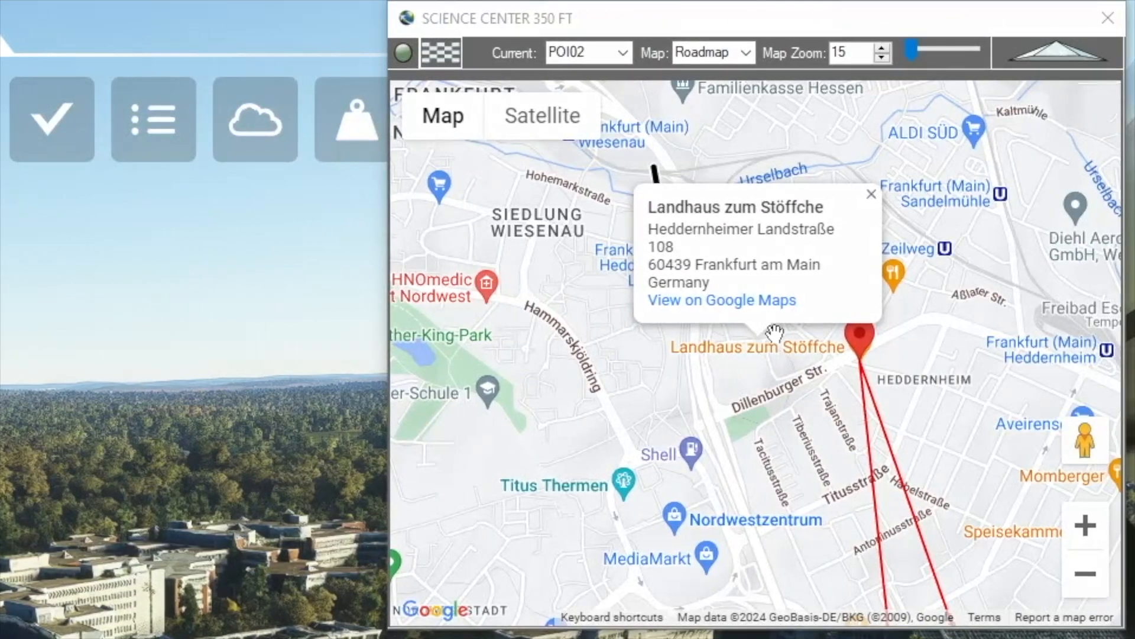
{"action": "mouse_move", "coordinate": [906, 305]}
{"action": "left_mouse_down"}
{"action": "mouse_move", "coordinate": [686, 290]}
{"action": "mouse_move", "coordinate": [754, 228]}
{"action": "left_mouse_up"}
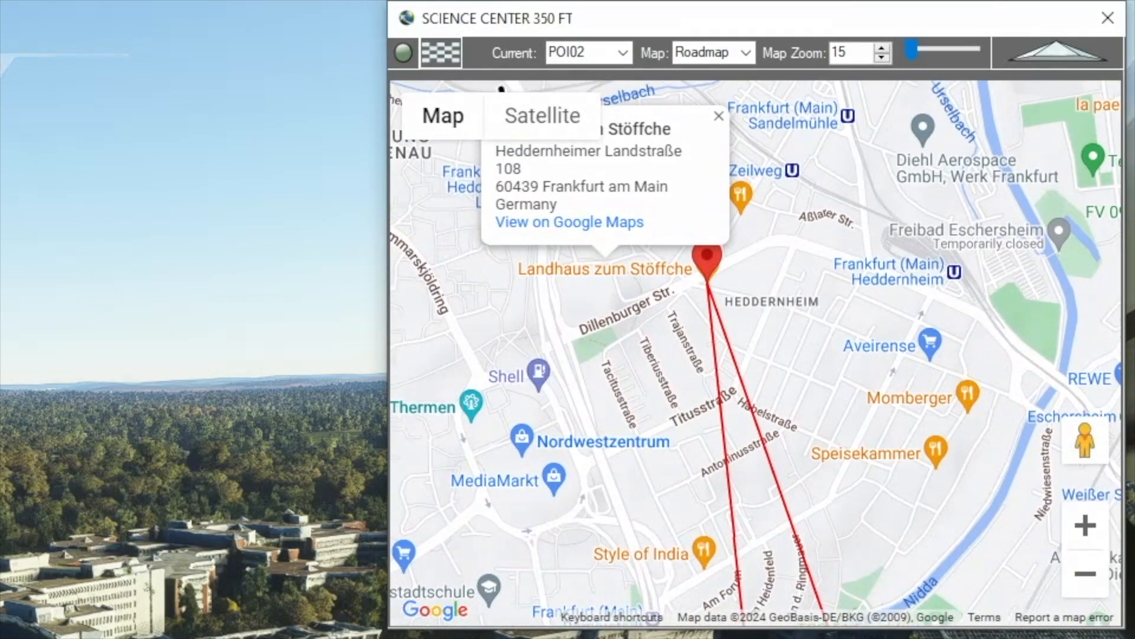
{"action": "left_click_drag", "start_coordinate": [604, 400], "coordinate": [659, 490]}
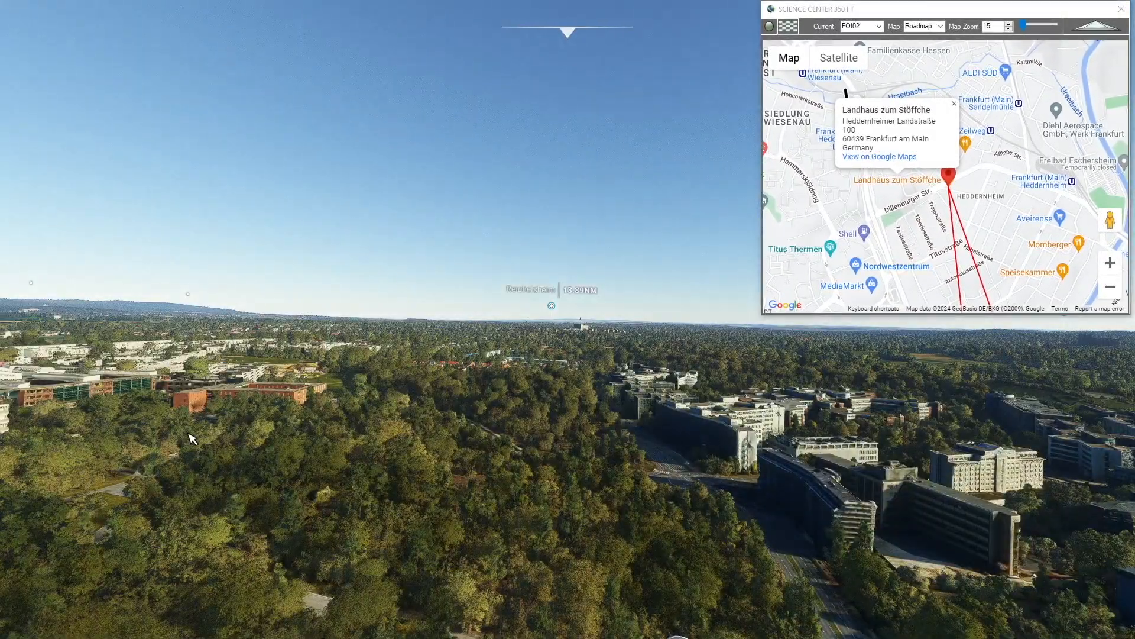
{"action": "left_click_drag", "start_coordinate": [189, 433], "coordinate": [113, 456]}
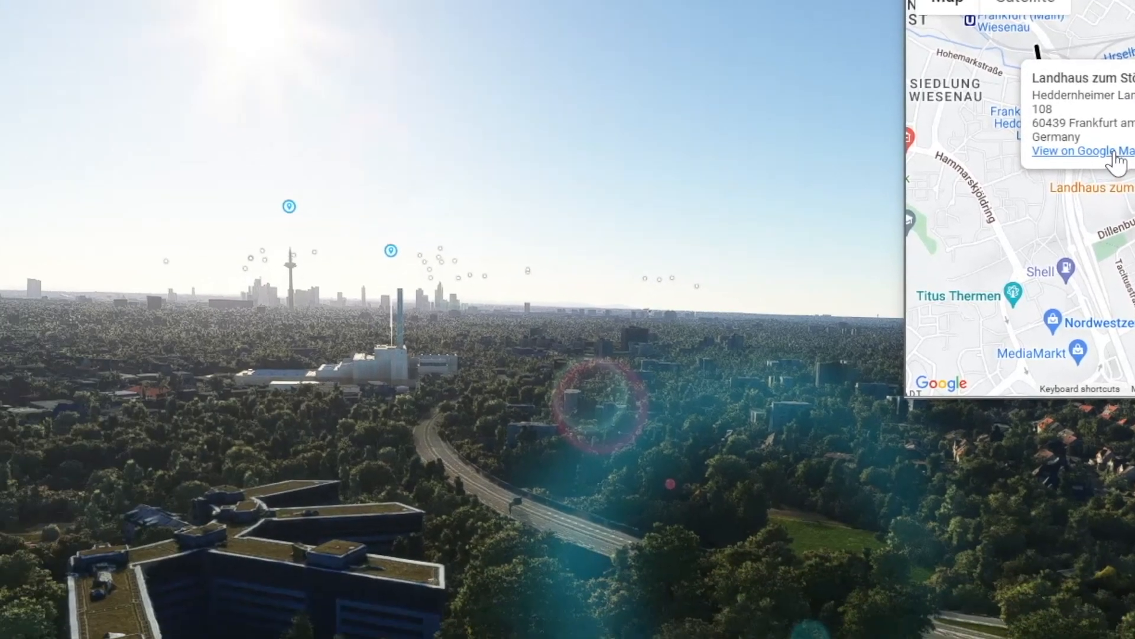
- Open Landhaus zum Stöffche in Google Maps and examine the buildings around MHKW Müllheizkraftwerk up close
{"action": "left_click", "coordinate": [650, 314]}
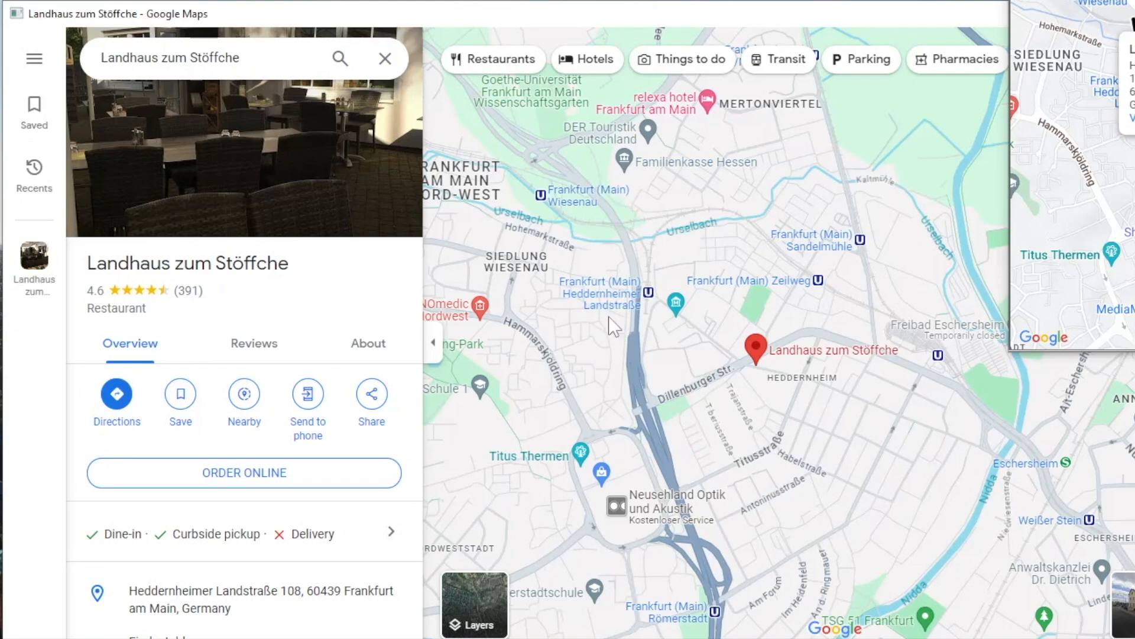
{"action": "scroll", "coordinate": [614, 325], "scroll_direction": "up", "scroll_amount": 4}
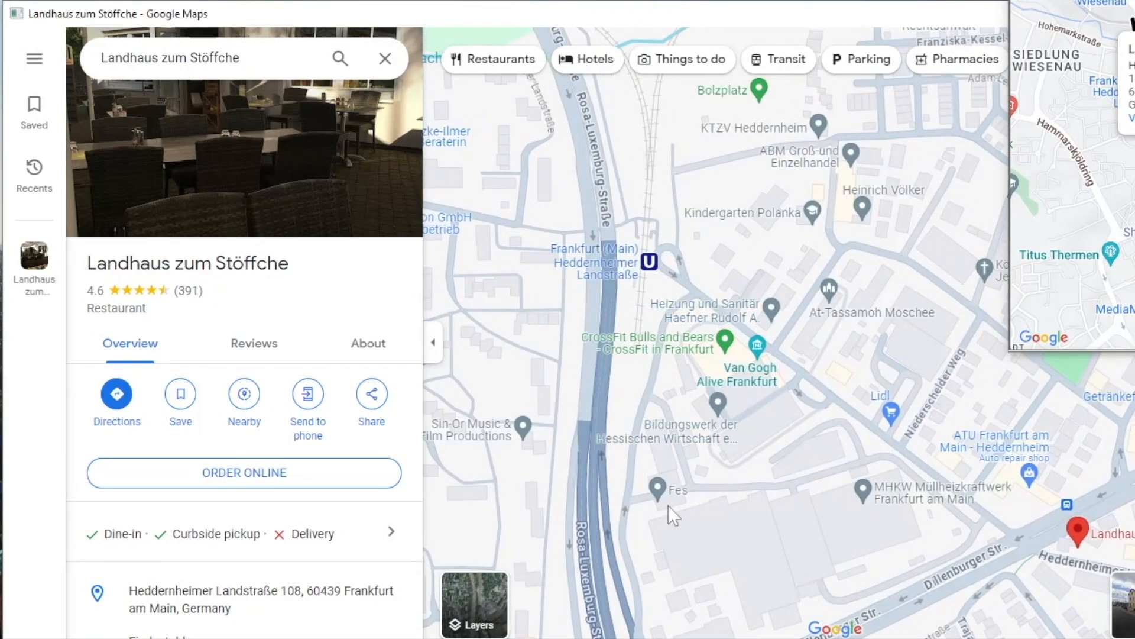
{"action": "left_click_drag", "start_coordinate": [748, 474], "coordinate": [603, 364]}
{"action": "scroll", "coordinate": [603, 365], "scroll_direction": "up", "scroll_amount": 2}
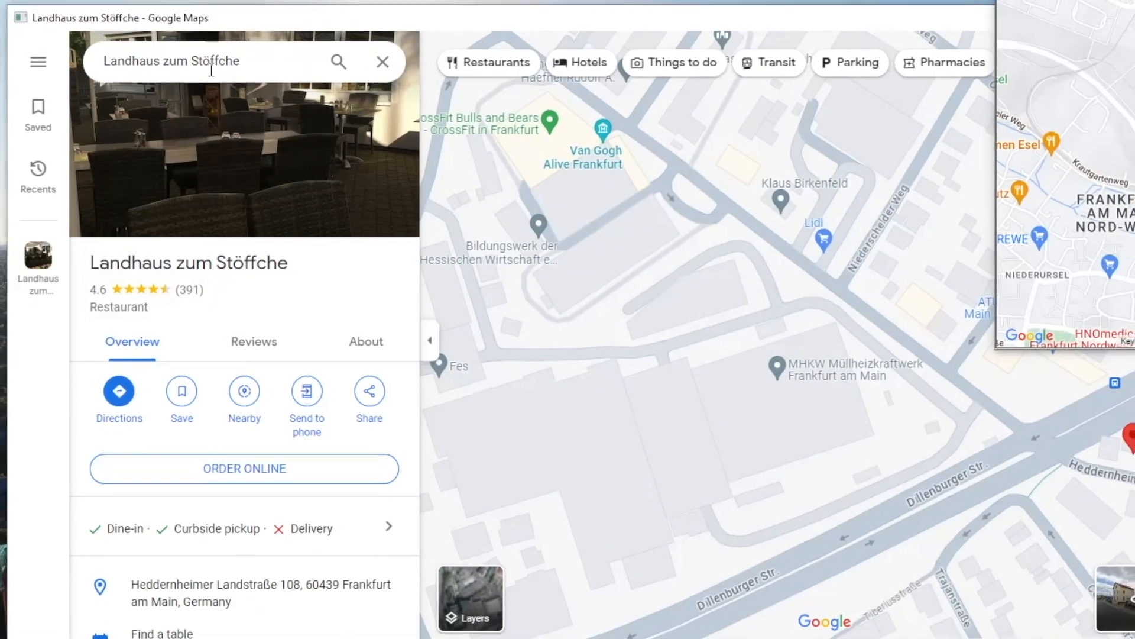
{"action": "left_click_drag", "start_coordinate": [244, 59], "coordinate": [64, 53]}
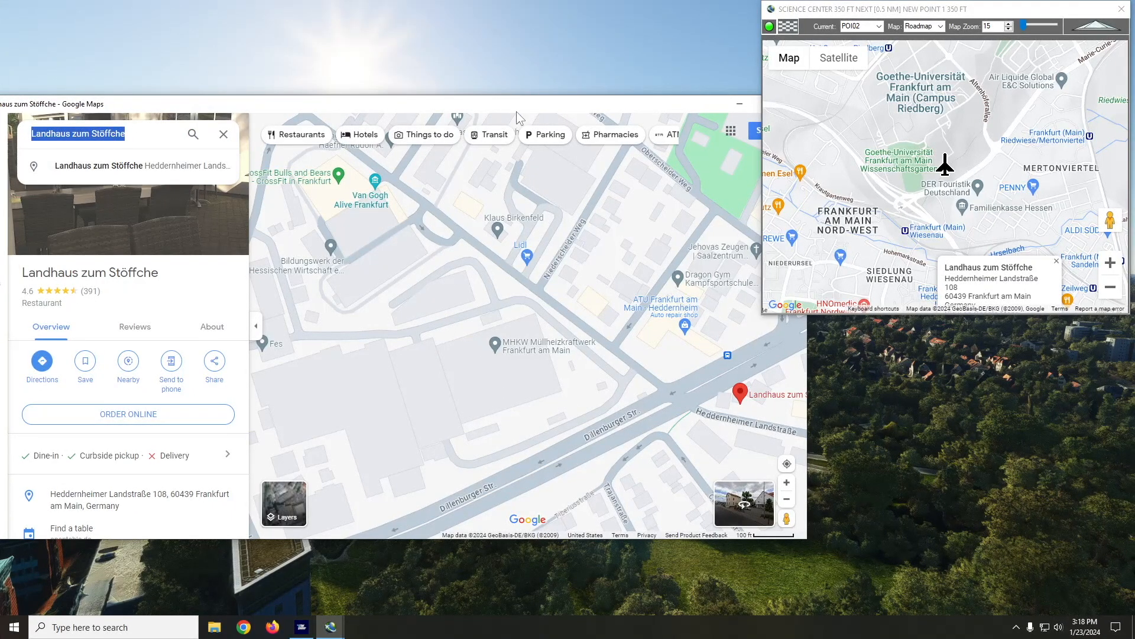
{"action": "left_click_drag", "start_coordinate": [517, 112], "coordinate": [376, 129]}
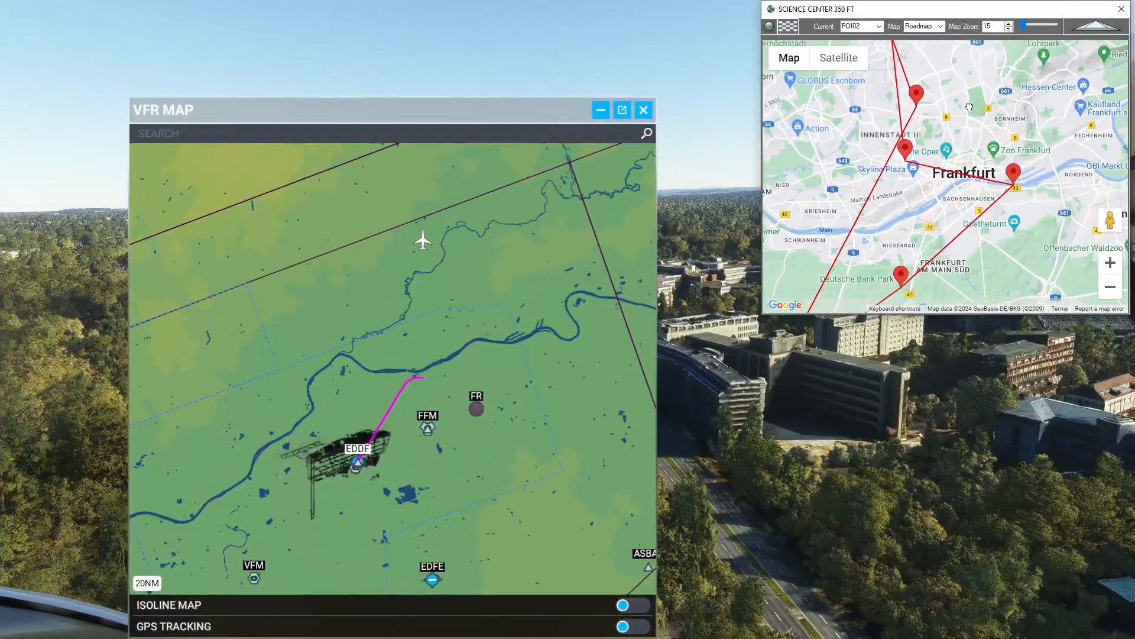
- Examine the complete route with the added waypoints on the live map, from the airport up to the aircraft
{"action": "left_click_drag", "start_coordinate": [970, 106], "coordinate": [1017, 62]}
{"action": "left_click_drag", "start_coordinate": [917, 246], "coordinate": [942, 150]}
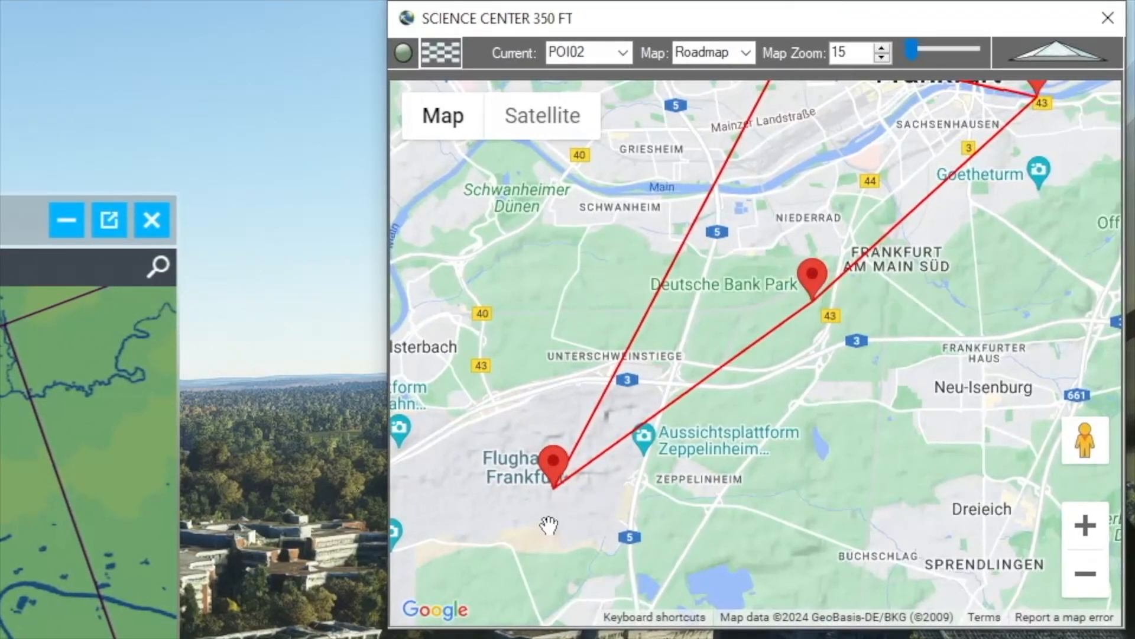
{"action": "left_click_drag", "start_coordinate": [893, 273], "coordinate": [804, 404]}
{"action": "left_click_drag", "start_coordinate": [623, 241], "coordinate": [783, 496]}
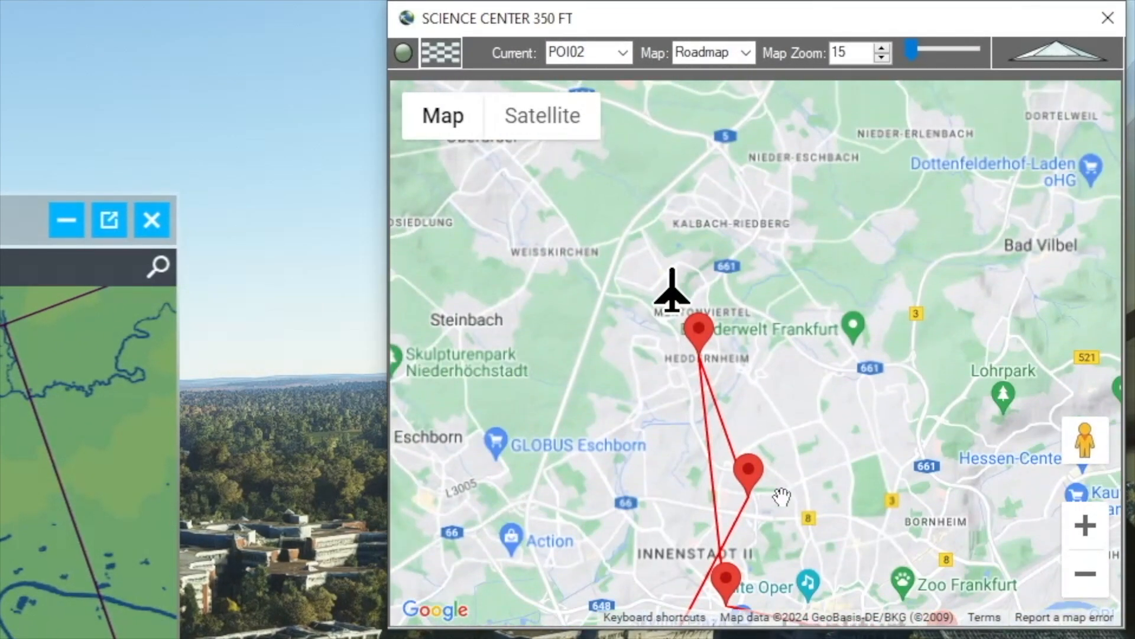
{"action": "left_click_drag", "start_coordinate": [835, 562], "coordinate": [805, 329]}
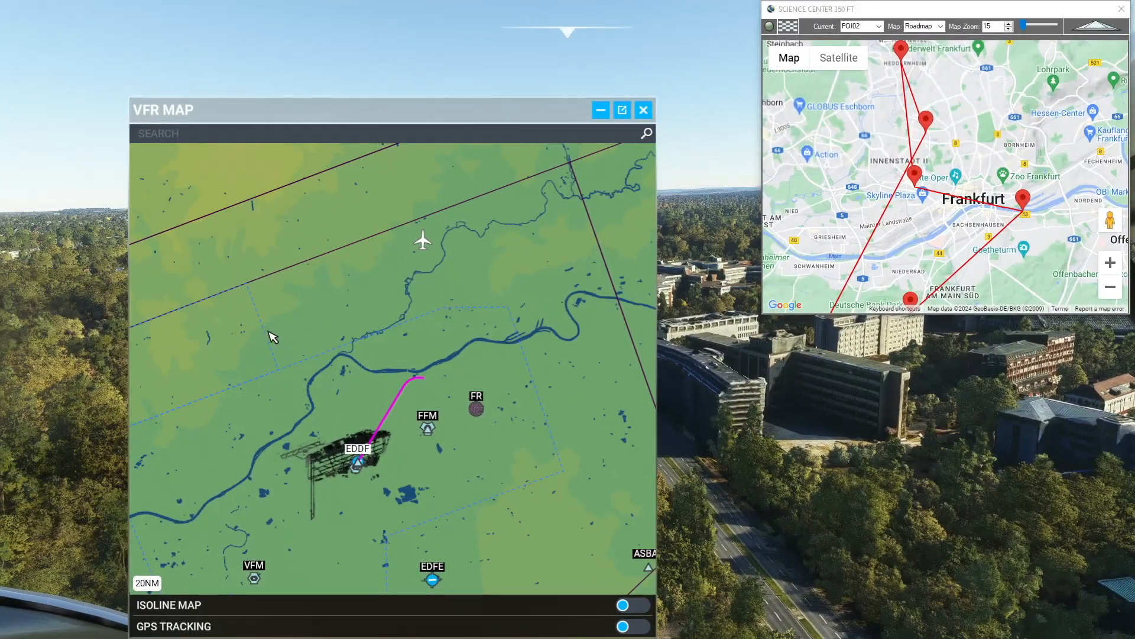
- Close the simulator's VFR map and collapse the live map window to its toolbar
{"action": "left_click", "coordinate": [645, 110]}
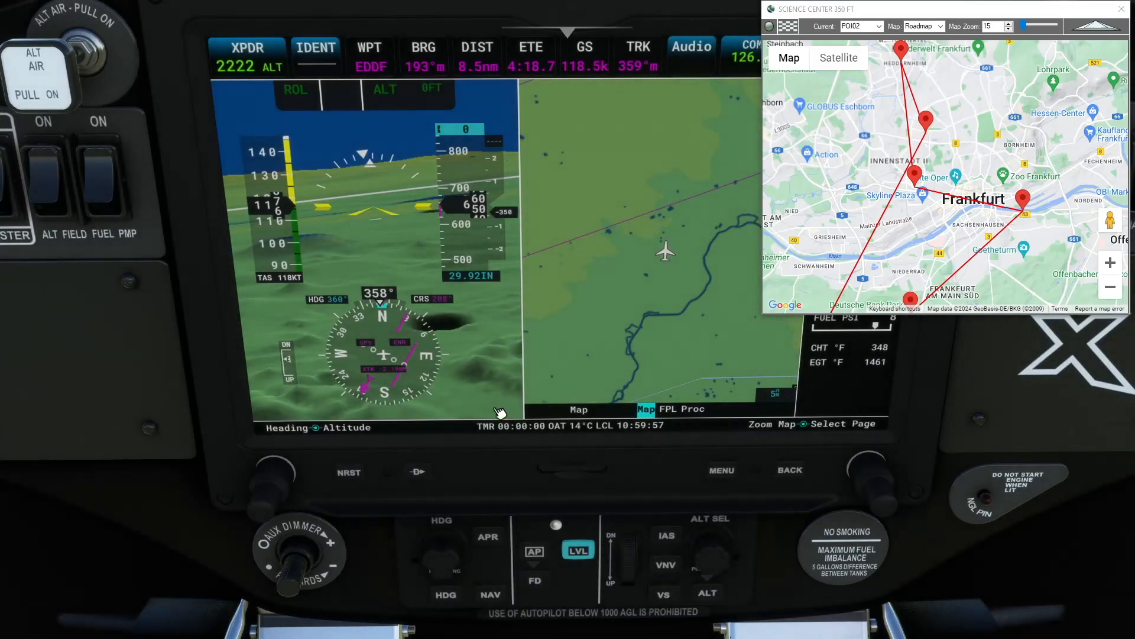
{"action": "left_click", "coordinate": [1102, 28]}
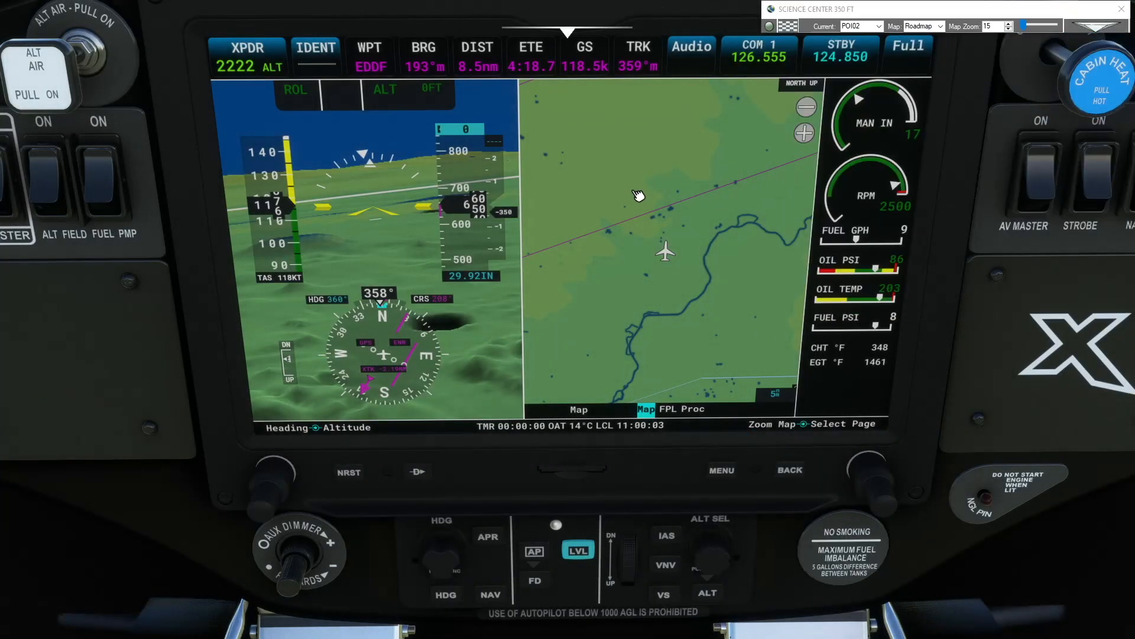
- Bring up the active flight plan on the cockpit display and examine its waypoints from origin through destination EDDF
{"action": "left_click", "coordinate": [722, 470]}
{"action": "left_click", "coordinate": [628, 210]}
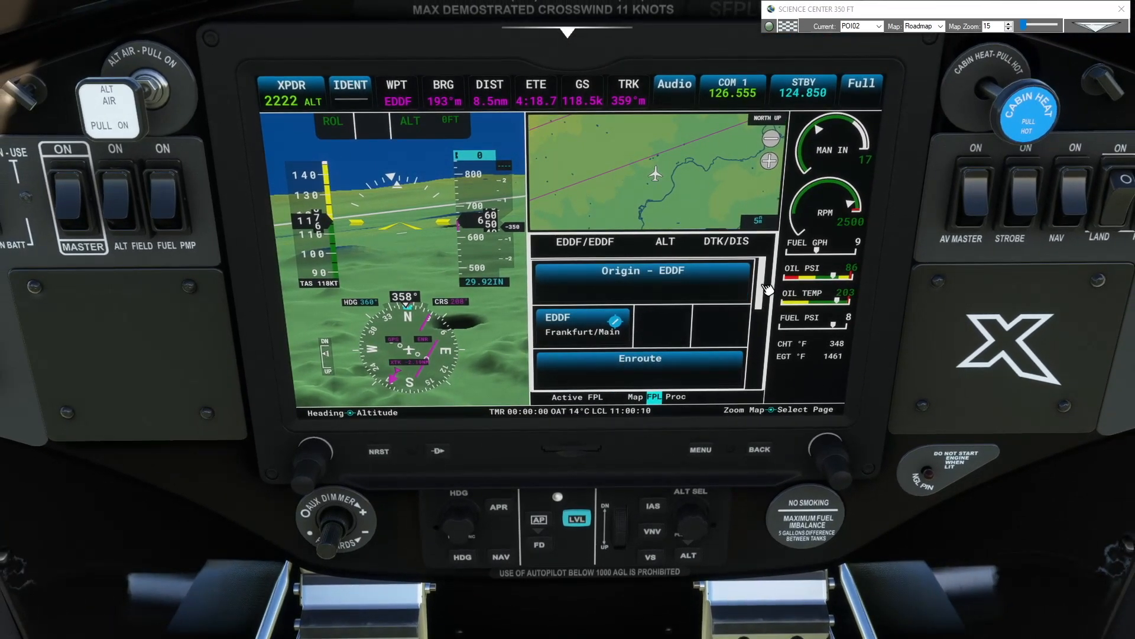
{"action": "scroll", "coordinate": [681, 332], "scroll_direction": "down", "scroll_amount": 1}
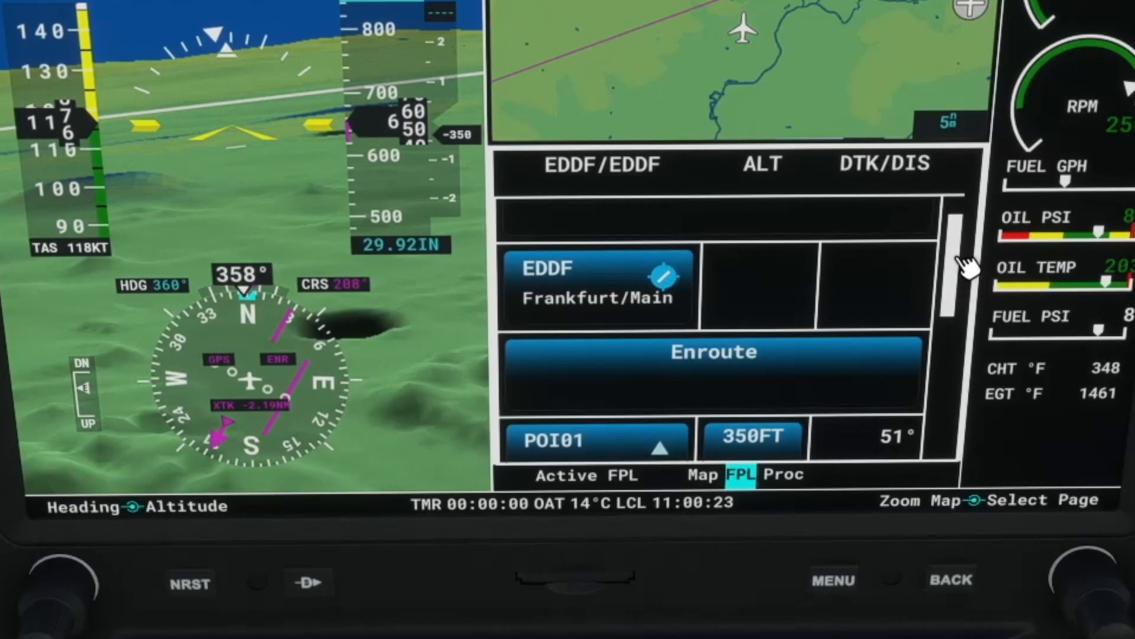
{"action": "left_click_drag", "start_coordinate": [967, 266], "coordinate": [955, 349]}
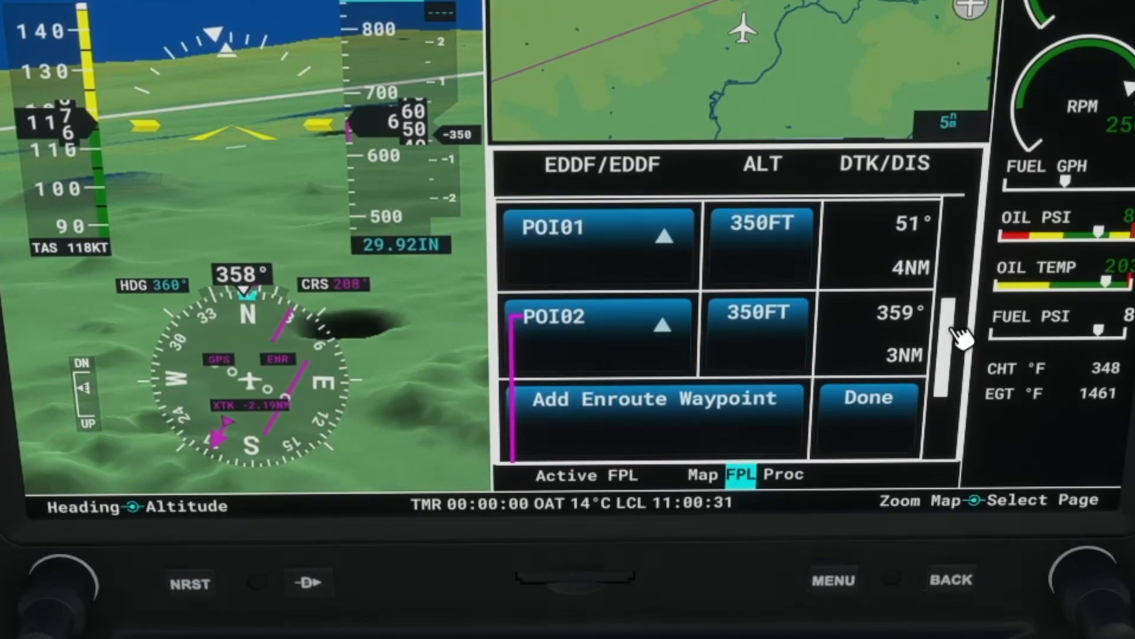
{"action": "left_click_drag", "start_coordinate": [961, 337], "coordinate": [949, 436]}
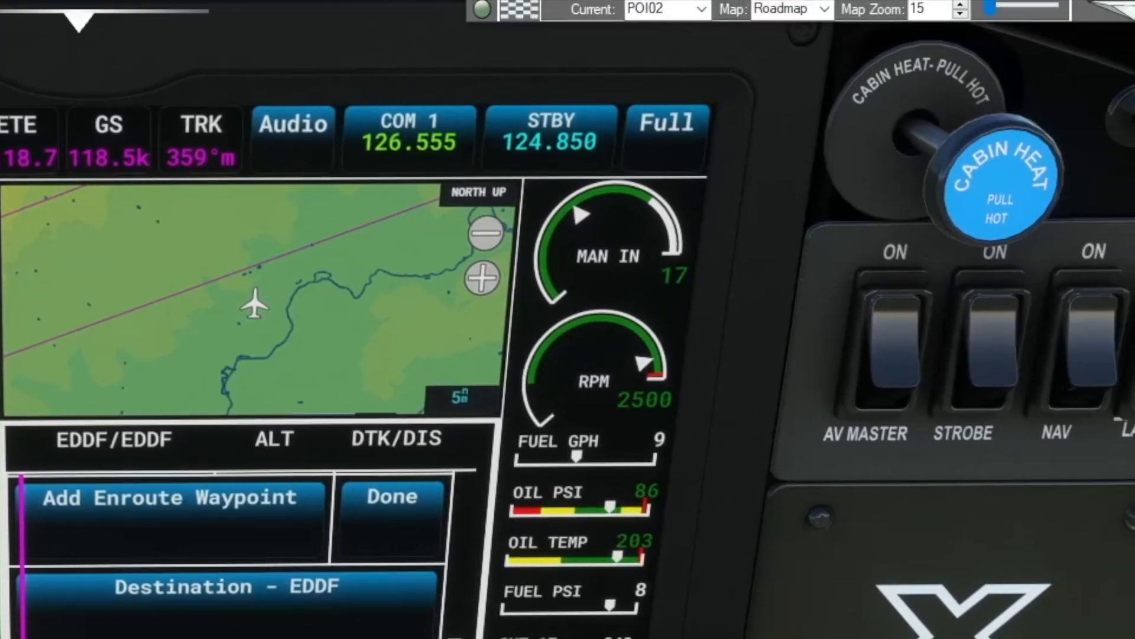
- Expand the live map window and examine the route's waypoints in its list of current waypoints
{"action": "left_click", "coordinate": [1121, 11]}
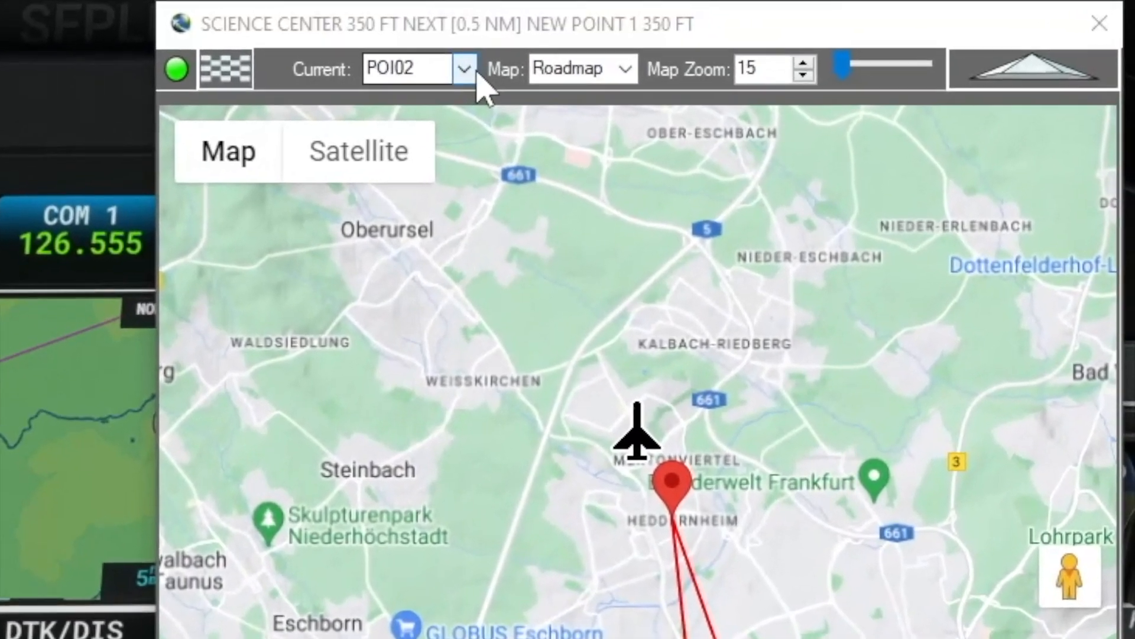
{"action": "left_click", "coordinate": [465, 69]}
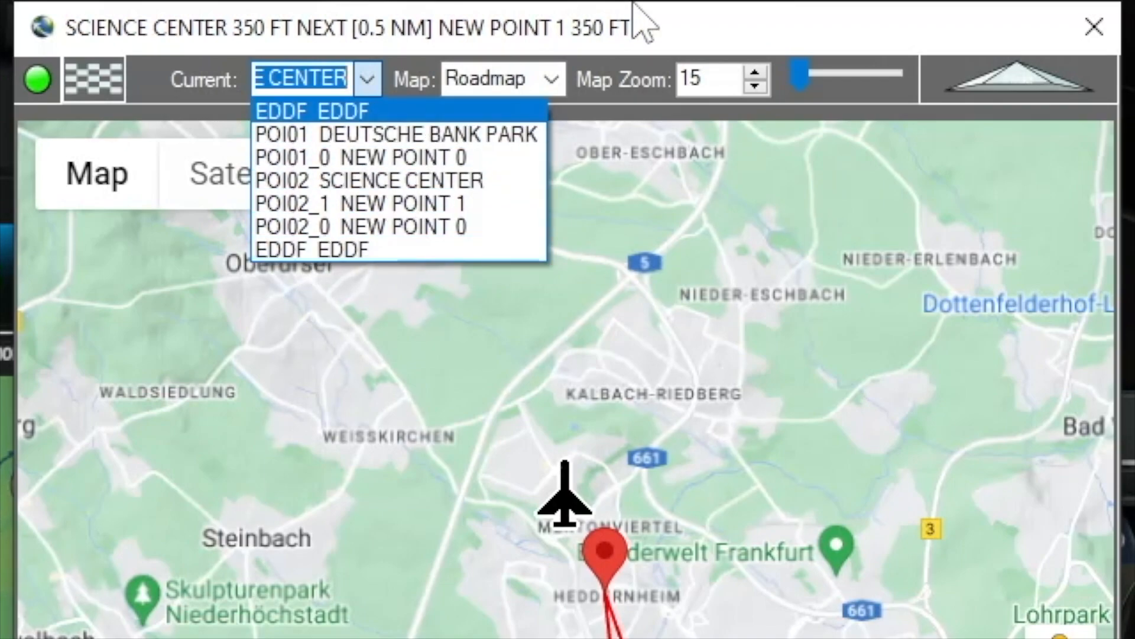
{"action": "left_click", "coordinate": [655, 33]}
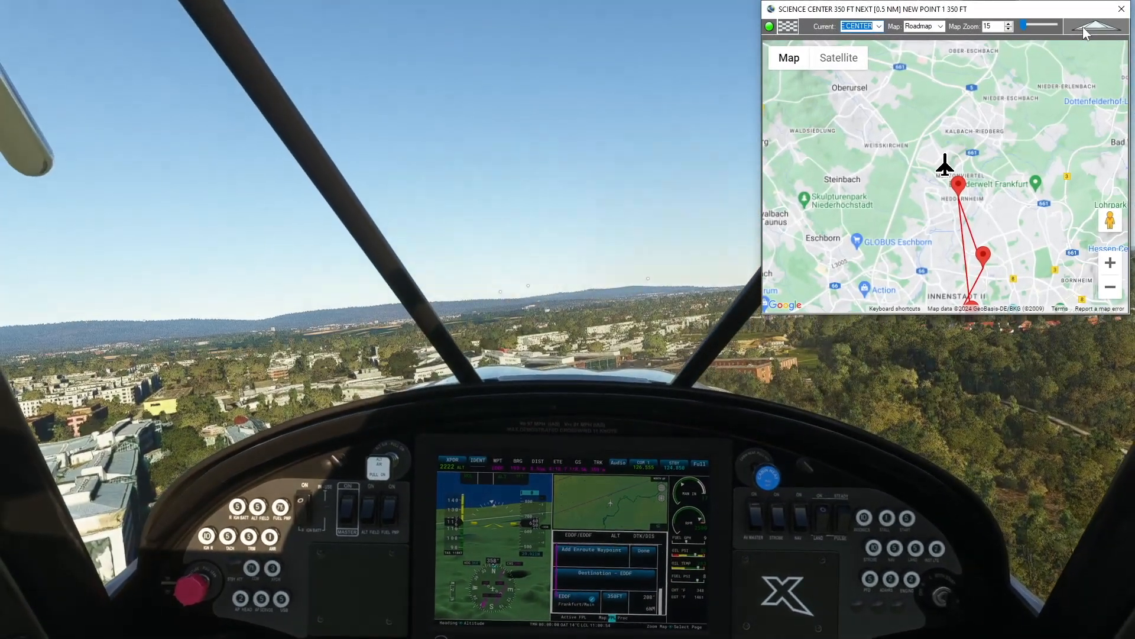
- Switch to the external aircraft view, capture a fullscreen snip with Snip & Sketch, and close the snipping app
{"action": "left_click", "coordinate": [822, 514]}
{"action": "key", "text": "Insert"}
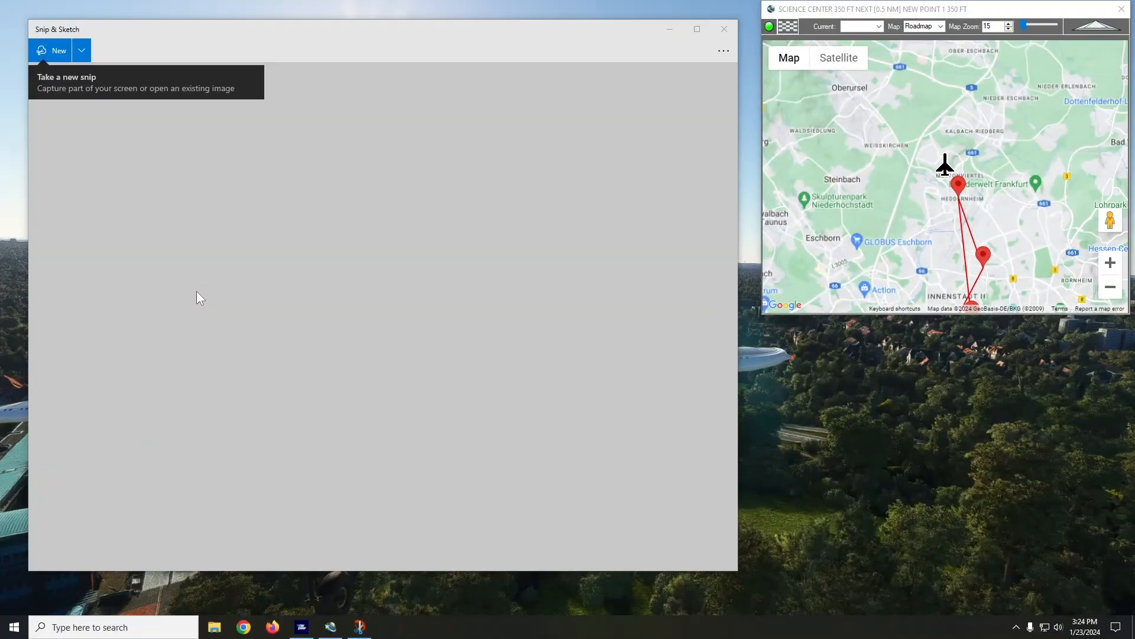
{"action": "left_click", "coordinate": [51, 52]}
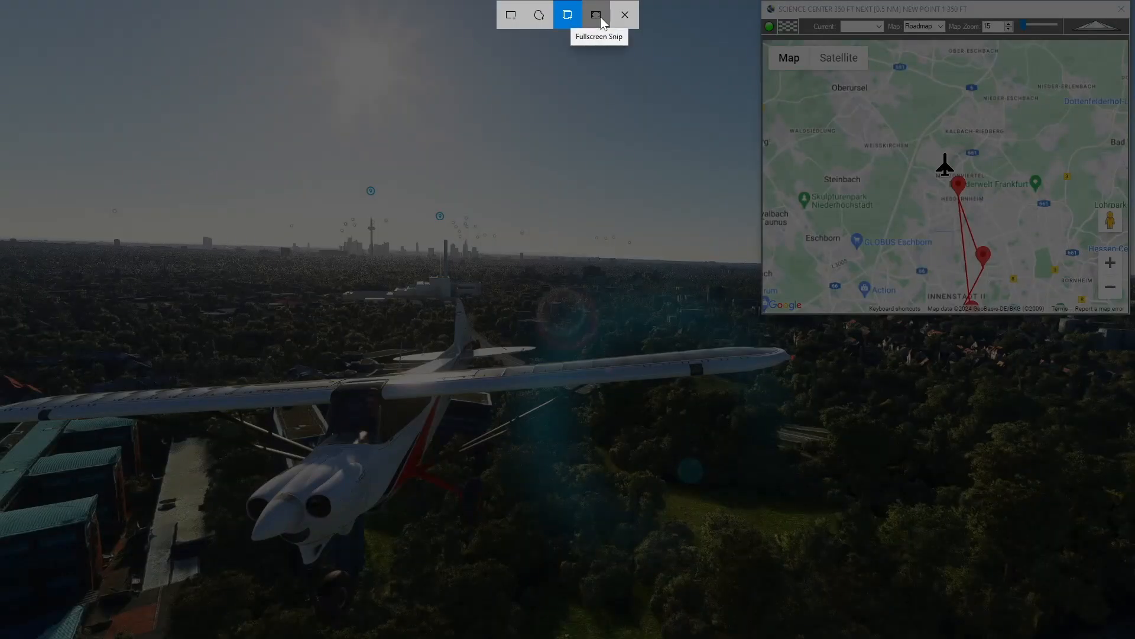
{"action": "left_click", "coordinate": [601, 17]}
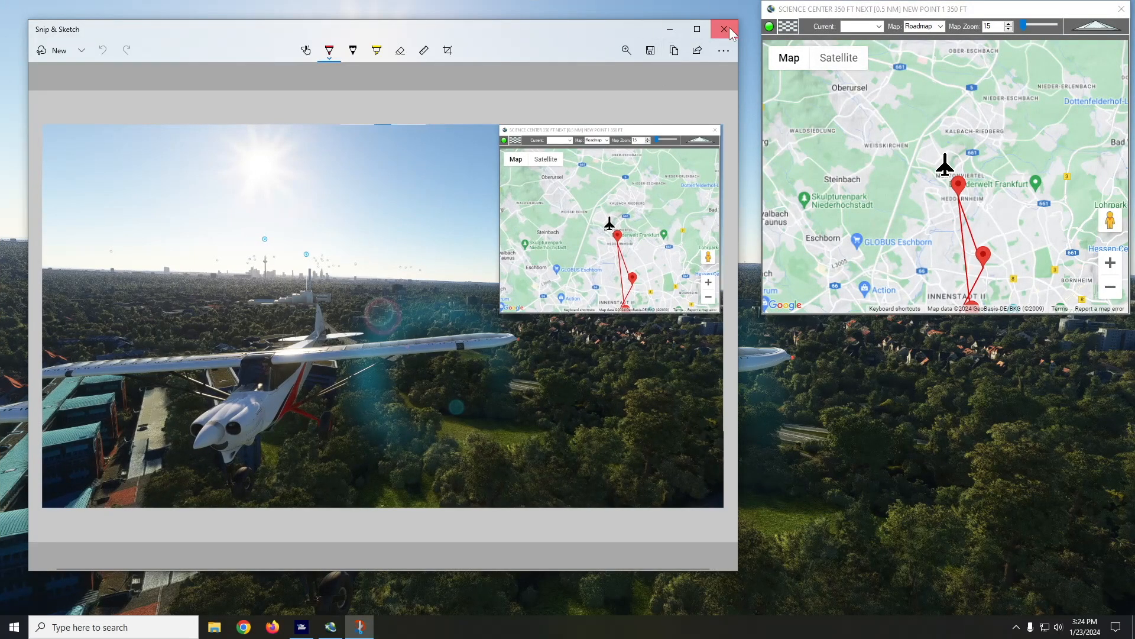
{"action": "left_click", "coordinate": [725, 30]}
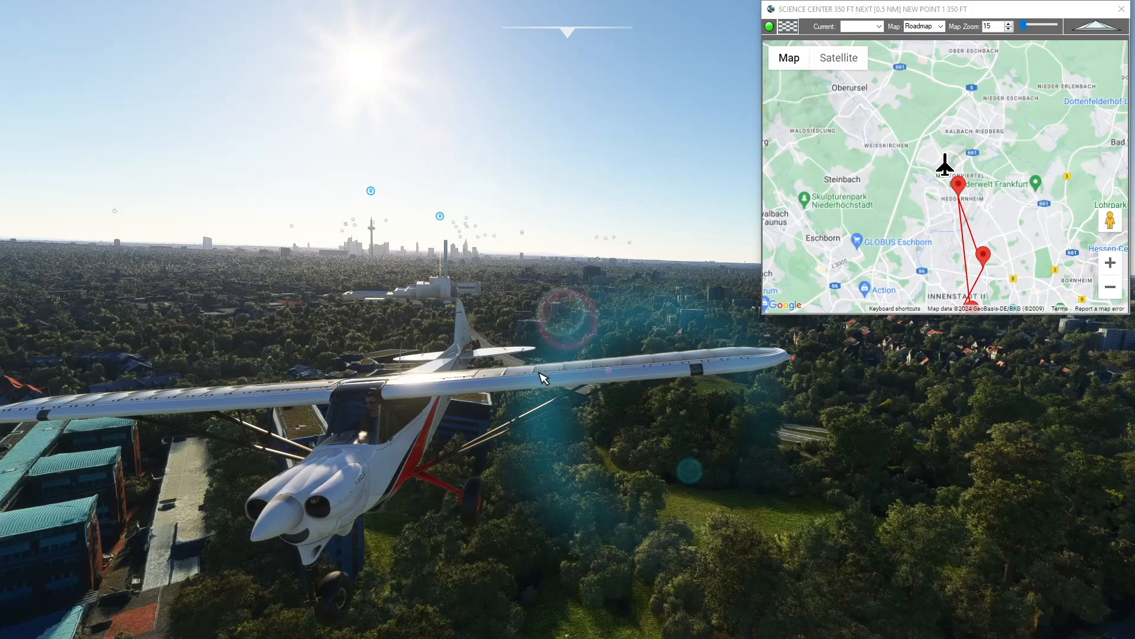
- End the flight and return to the simulator's main menu
{"action": "key", "text": "Escape"}
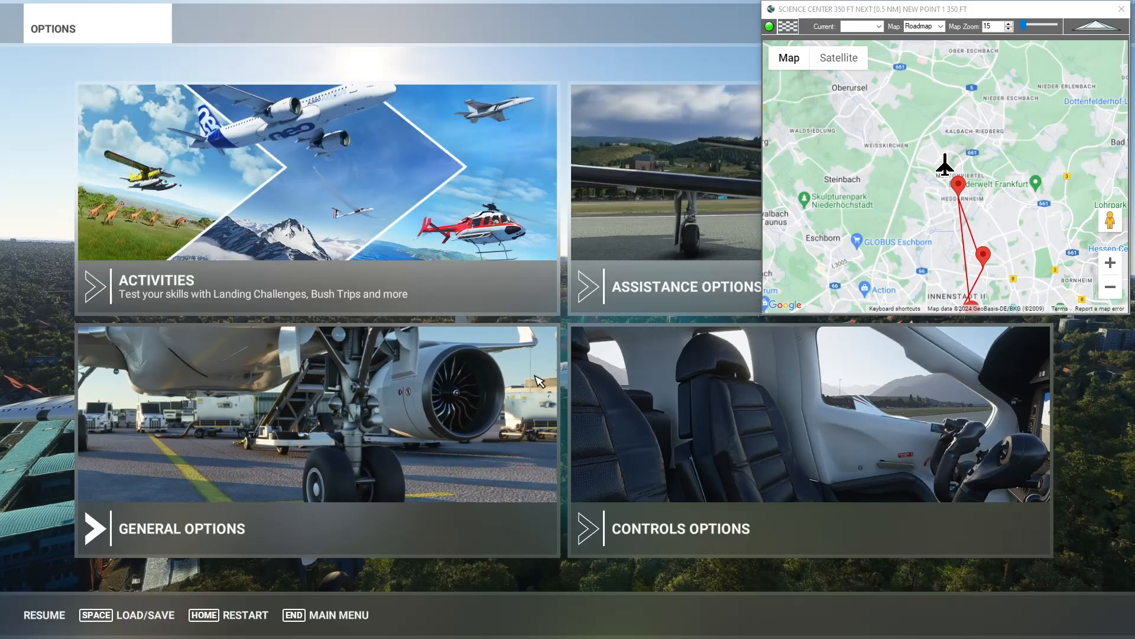
{"action": "left_click", "coordinate": [339, 614]}
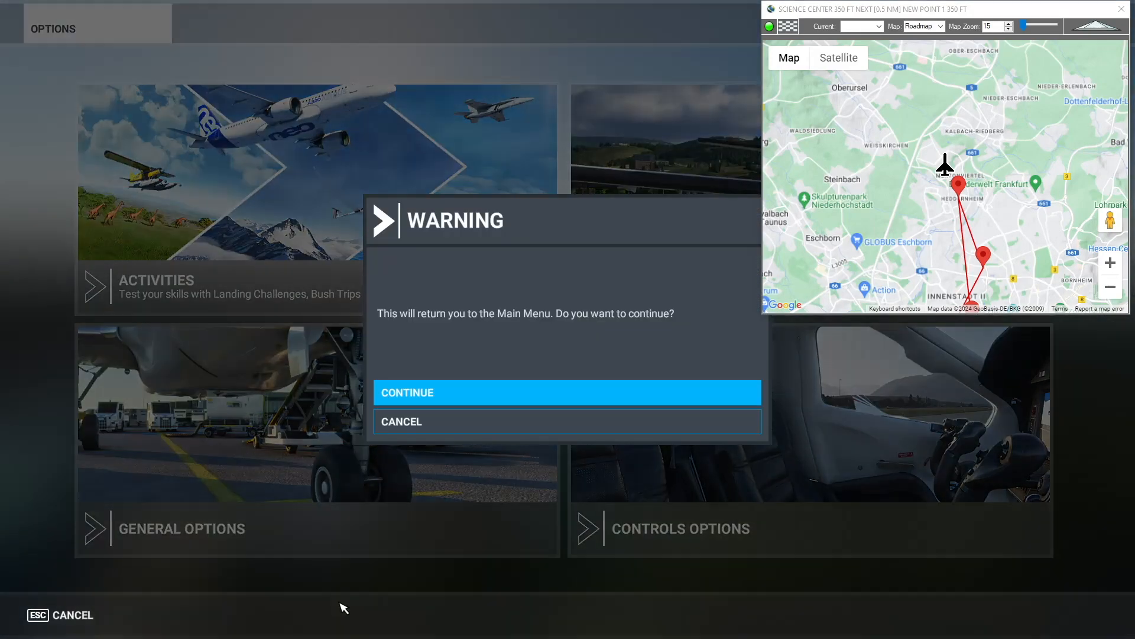
{"action": "left_click", "coordinate": [542, 400]}
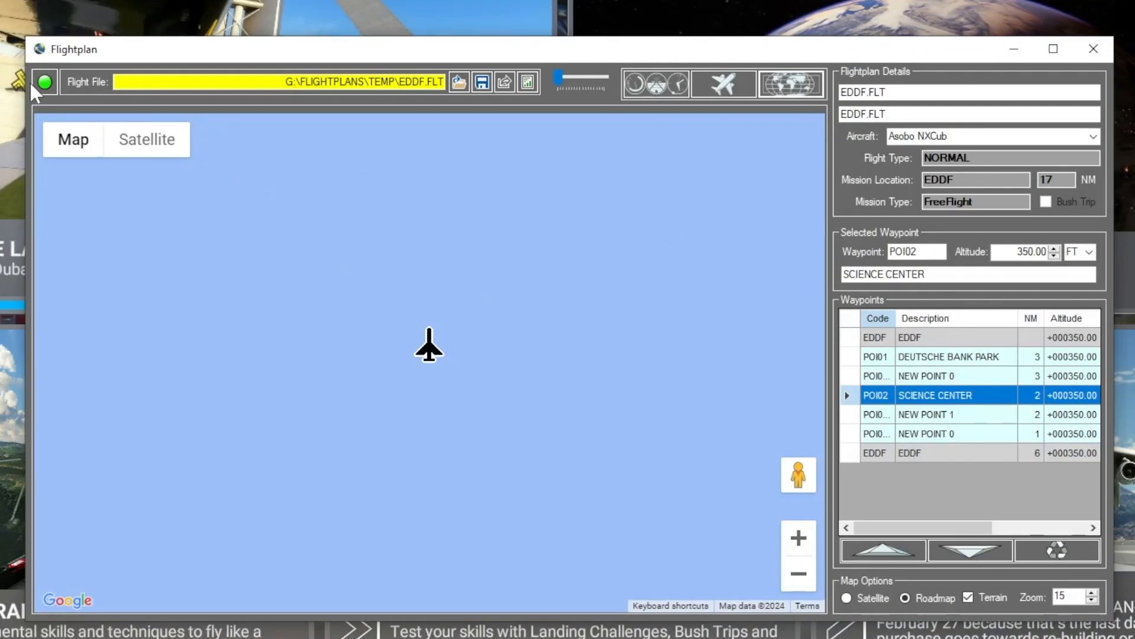
- Switch to Flightplan and examine the aircraft's position on the world map
{"action": "left_click", "coordinate": [800, 582]}
{"action": "left_click", "coordinate": [799, 582]}
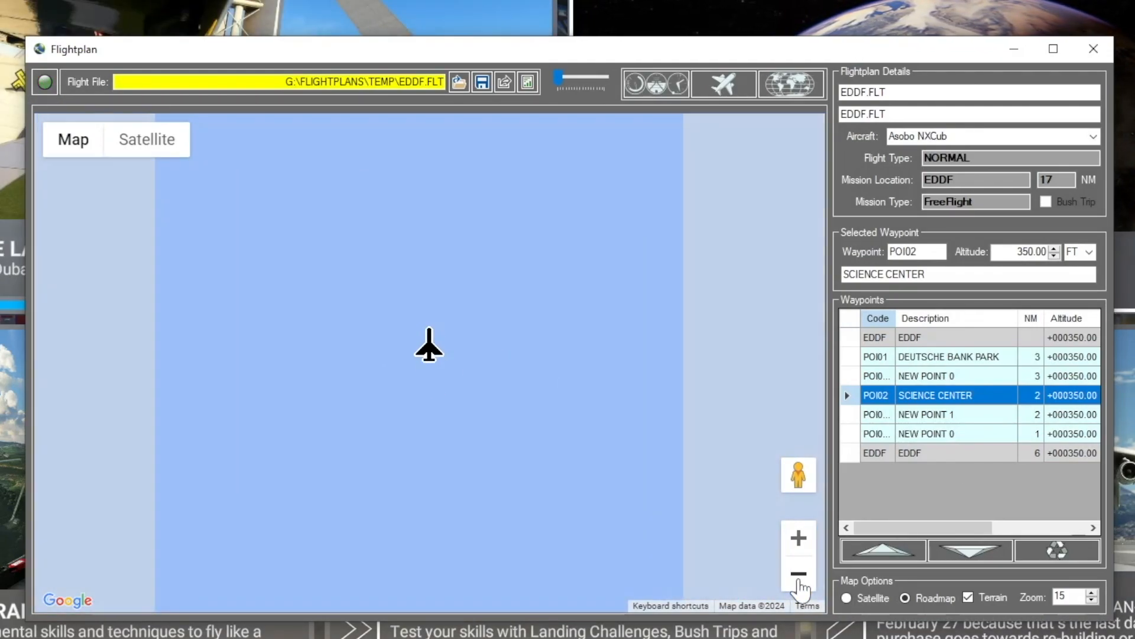
{"action": "left_click", "coordinate": [799, 582]}
{"action": "left_click", "coordinate": [800, 582]}
{"action": "left_click", "coordinate": [800, 582]}
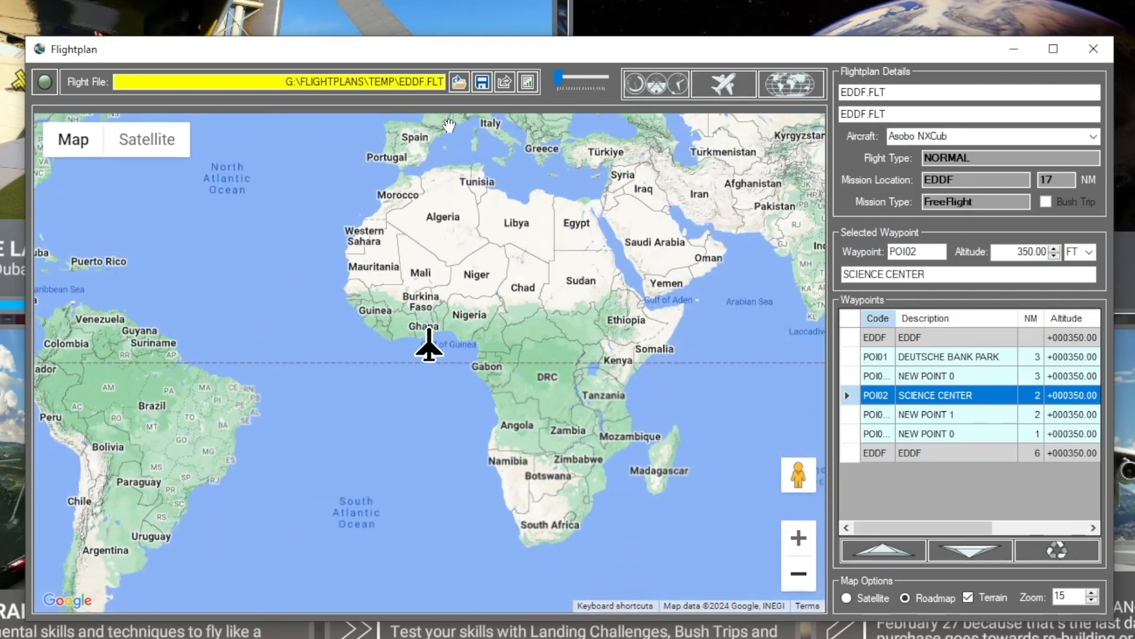
{"action": "left_click_drag", "start_coordinate": [436, 379], "coordinate": [425, 335]}
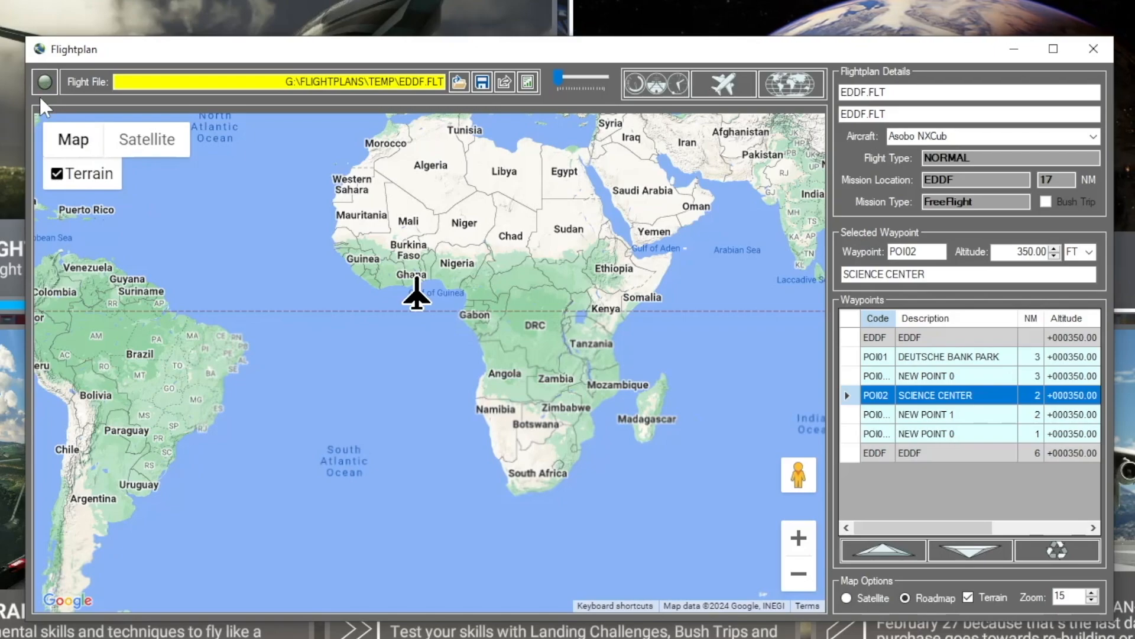
- Describe the departure waypoint as FRANKFORT AIRPORT, and set the plan's title to Frankfort Tour and its description to EDDF-EDDF Frankfort Local
{"action": "left_click", "coordinate": [910, 336]}
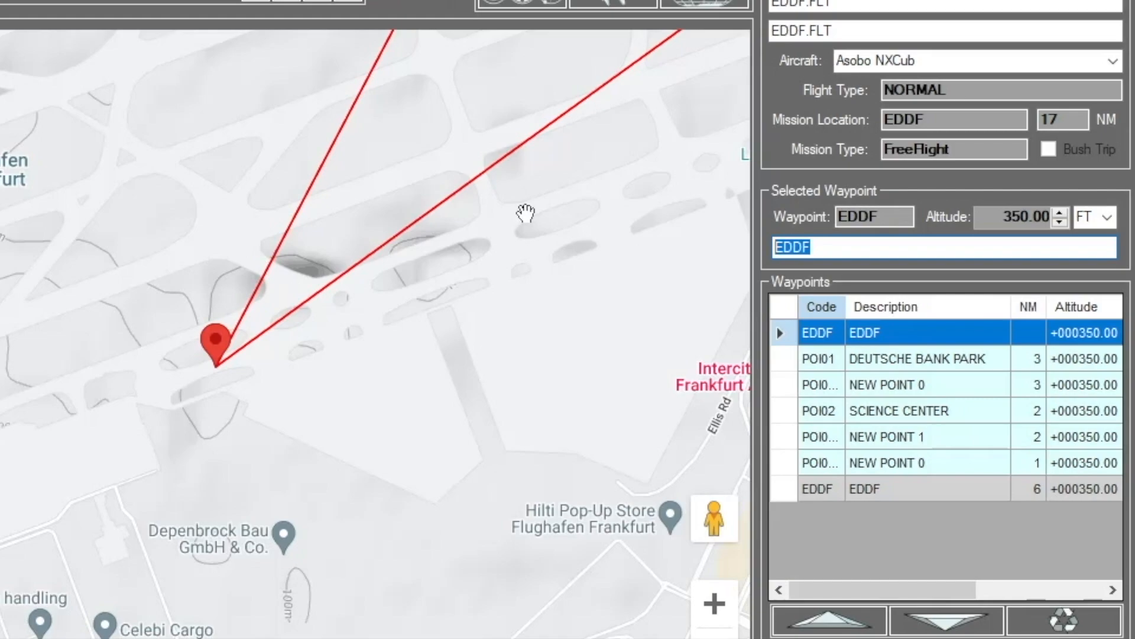
{"action": "type", "text": "FRANKFORT"}
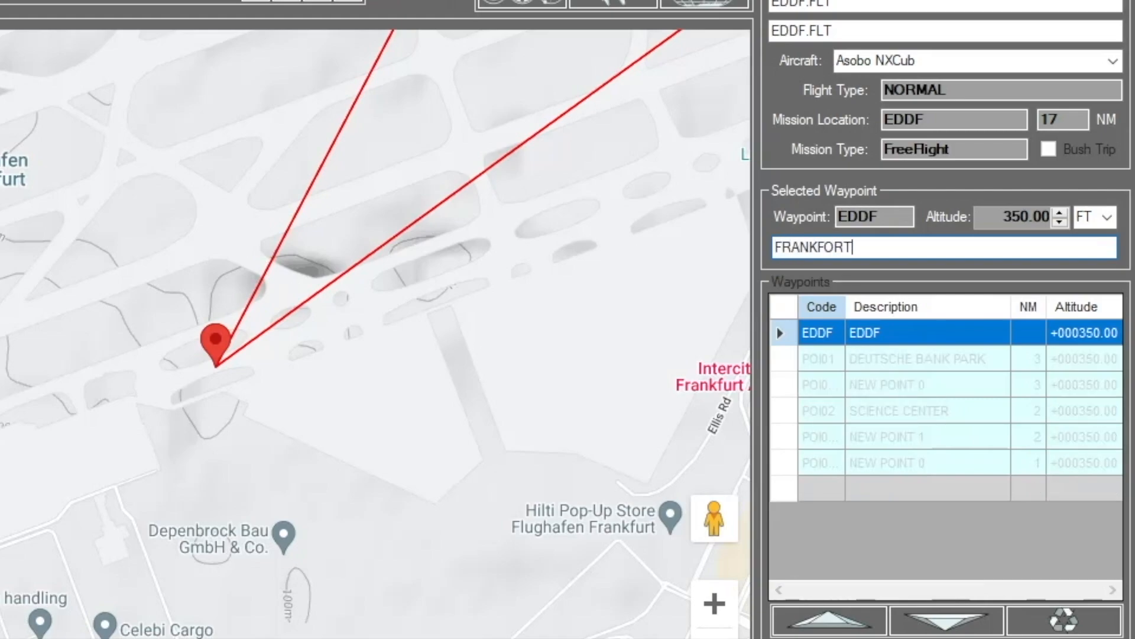
{"action": "type", "text": " AIRPORT"}
{"action": "key", "text": "Return"}
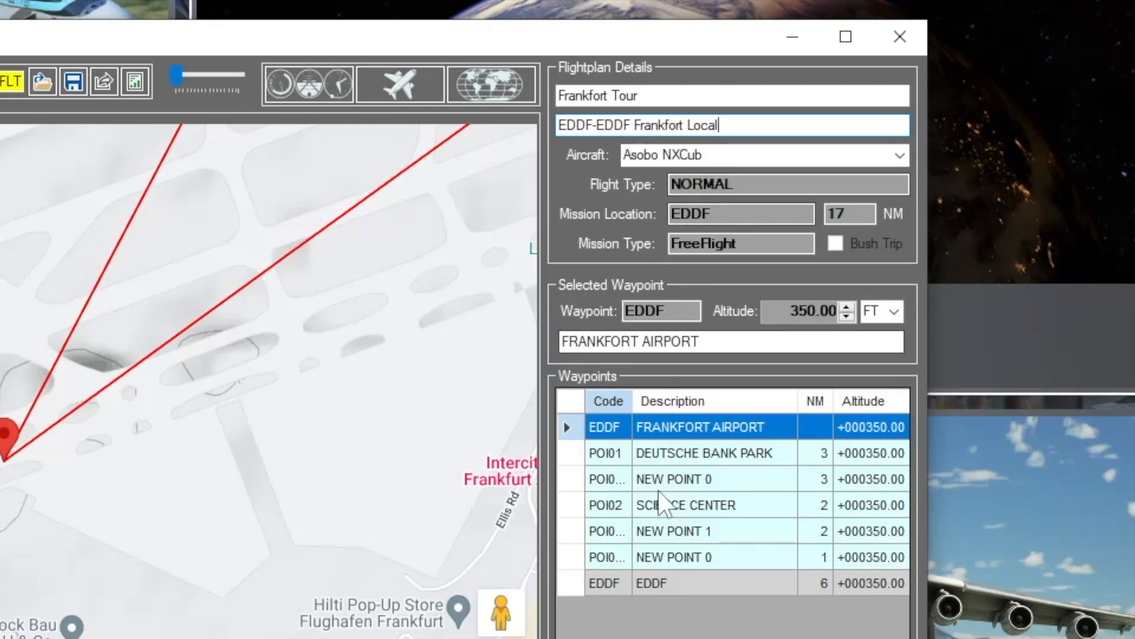
- Browse the available aircraft for the flight plan, keeping Asobo NXCub selected
{"action": "left_click", "coordinate": [900, 155]}
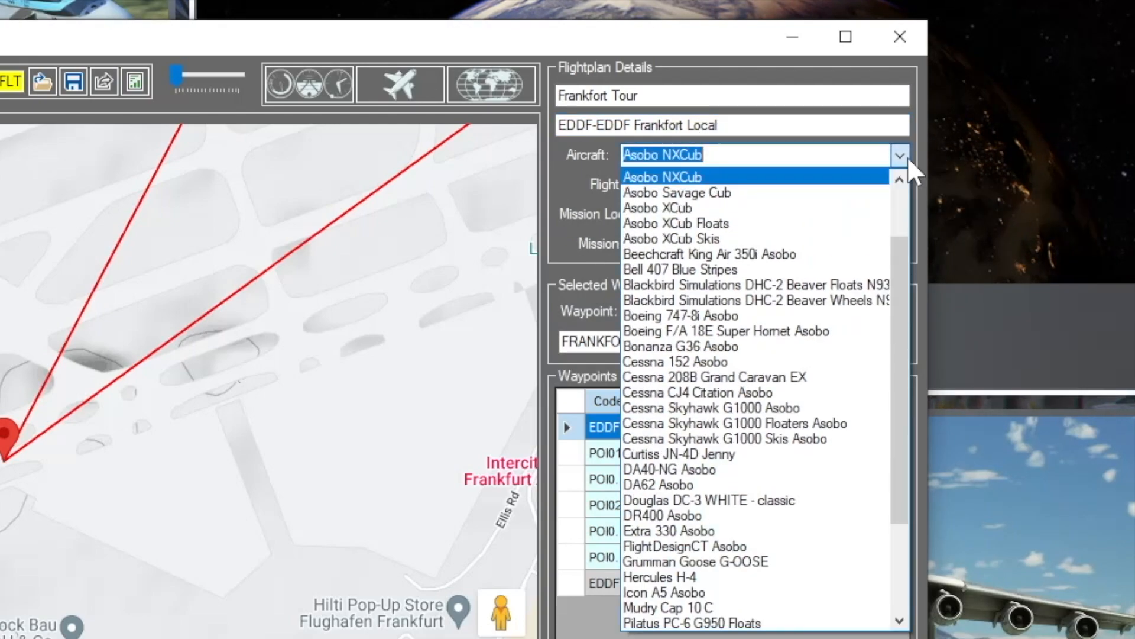
{"action": "scroll", "coordinate": [887, 296], "scroll_direction": "up", "scroll_amount": 2}
{"action": "scroll", "coordinate": [879, 522], "scroll_direction": "down", "scroll_amount": 5}
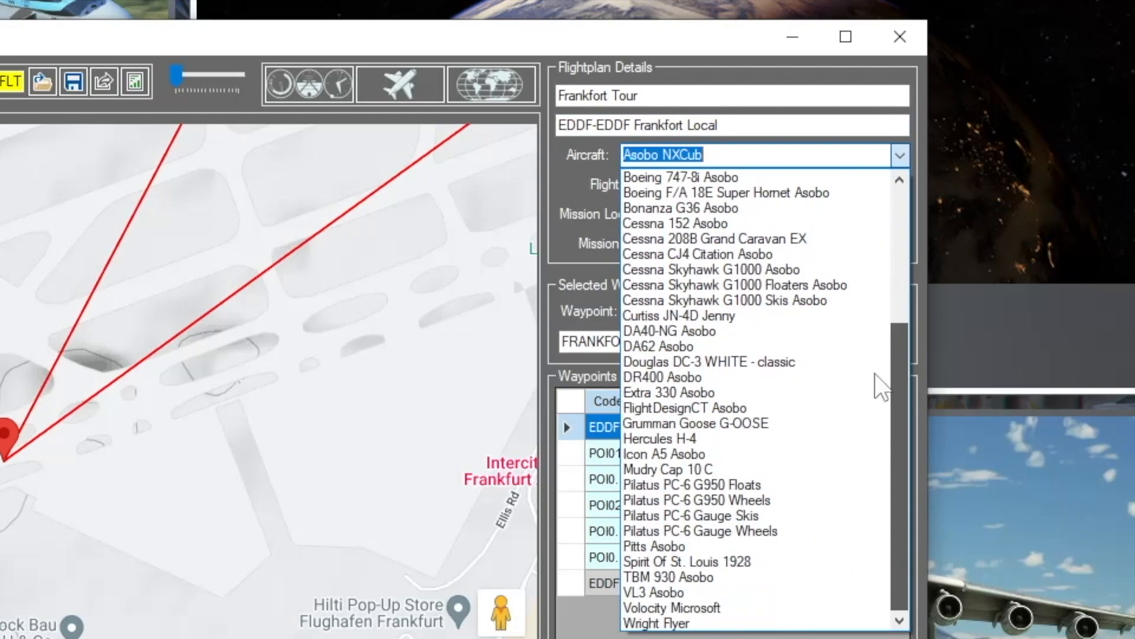
{"action": "scroll", "coordinate": [881, 387], "scroll_direction": "up", "scroll_amount": 3}
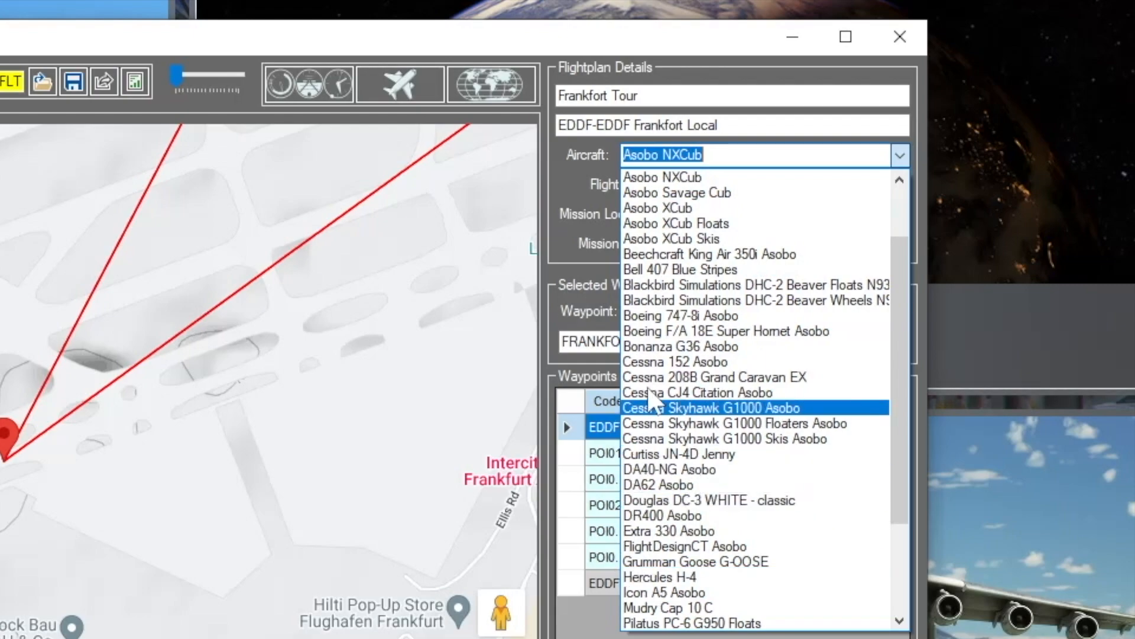
{"action": "left_click", "coordinate": [572, 204]}
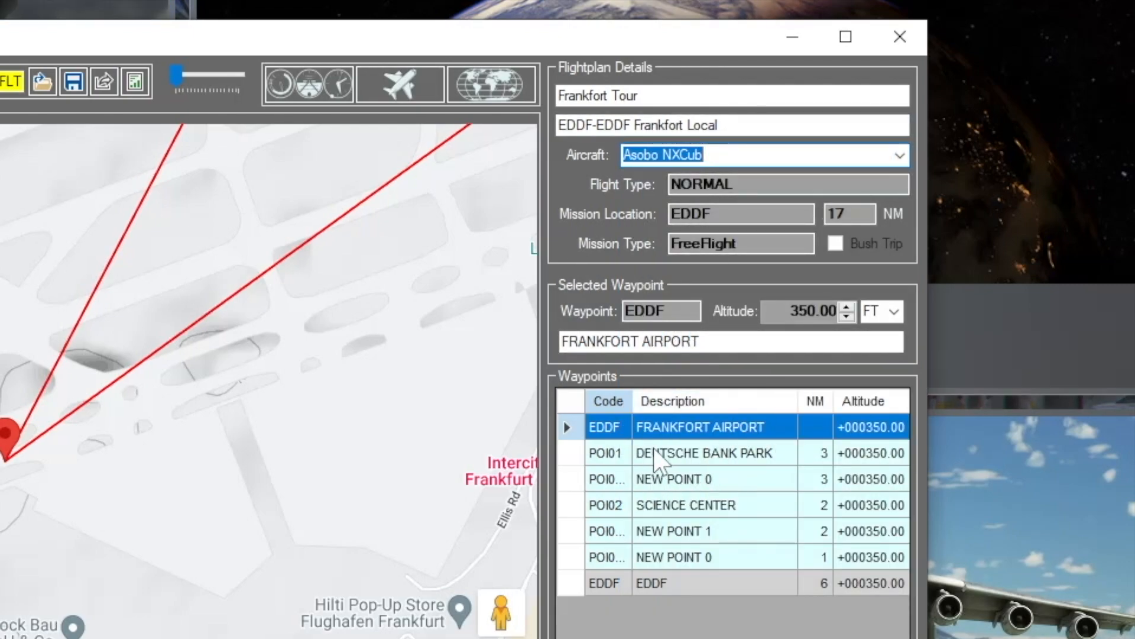
- Set the code of the NEW POINT 0 waypoint below DEUTSCHE BANK PARK to POI03 and view its place in the route
{"action": "left_click", "coordinate": [654, 479]}
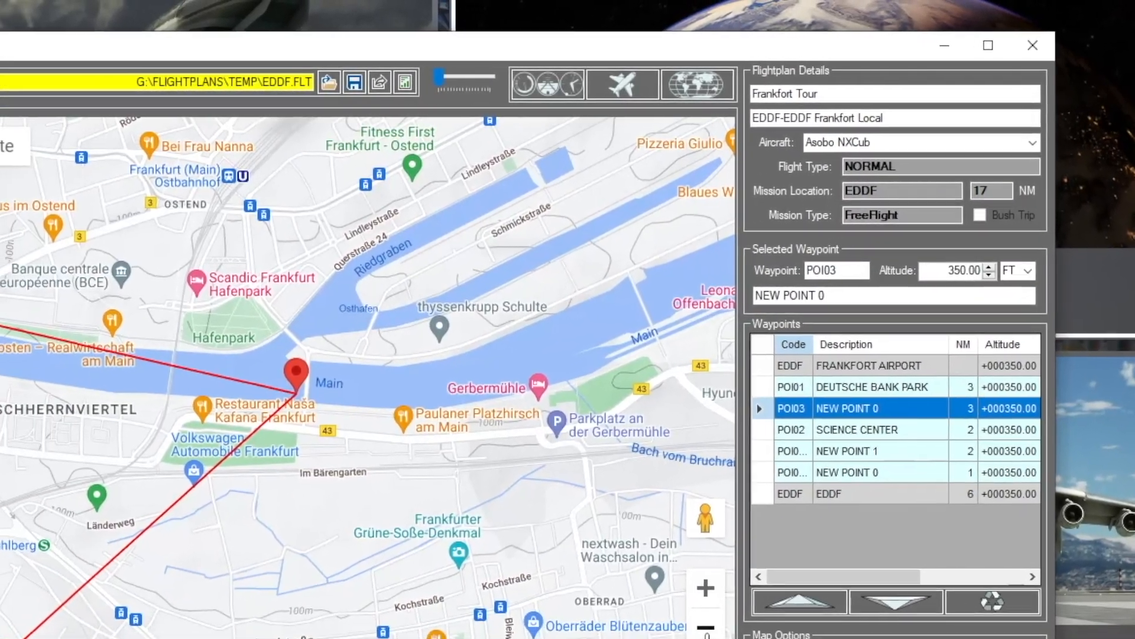
{"action": "left_click", "coordinate": [757, 603]}
{"action": "left_click", "coordinate": [757, 603]}
{"action": "left_click", "coordinate": [757, 604]}
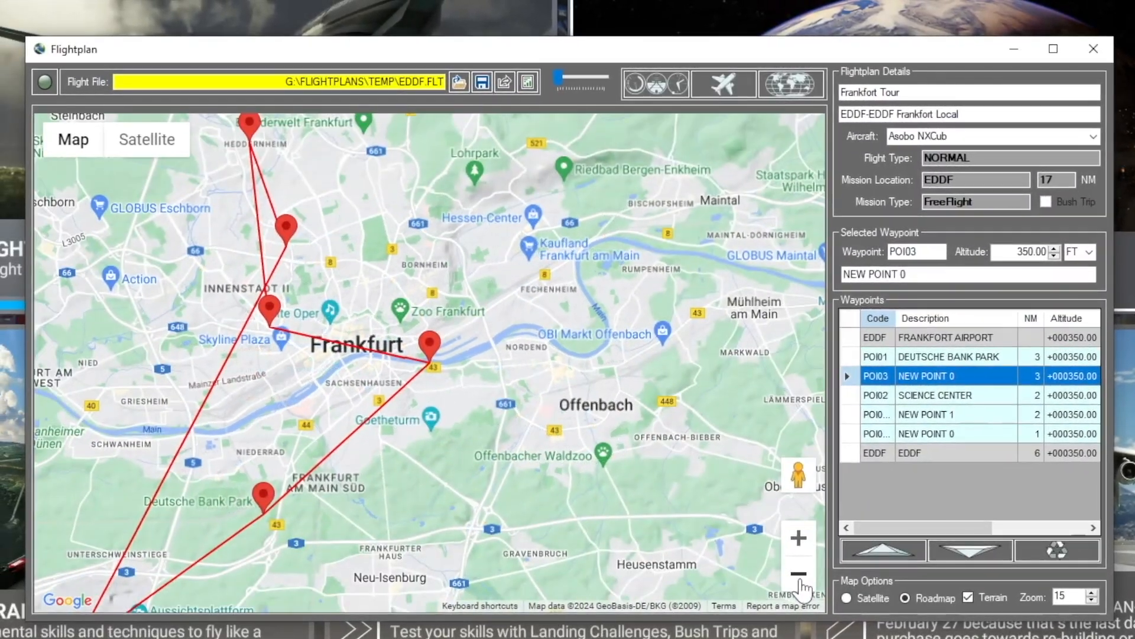
{"action": "left_click_drag", "start_coordinate": [371, 513], "coordinate": [631, 419]}
{"action": "left_click_drag", "start_coordinate": [419, 271], "coordinate": [448, 338]}
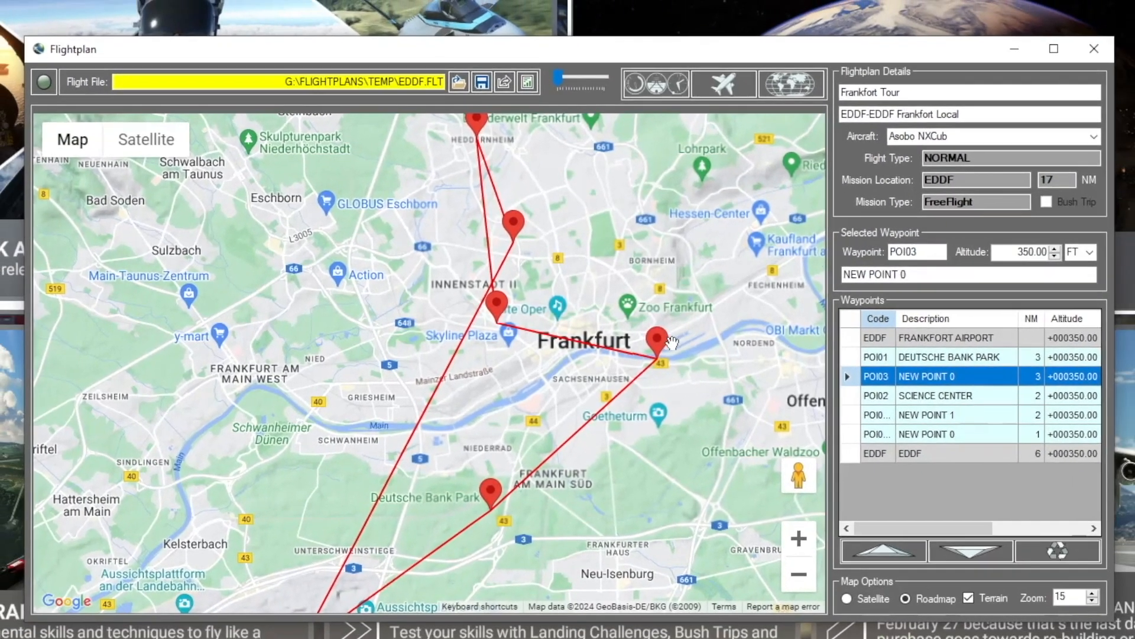
- Move waypoint POI02_0 up one place in the route so it comes directly after SCIENCE CENTER
{"action": "left_click", "coordinate": [985, 475]}
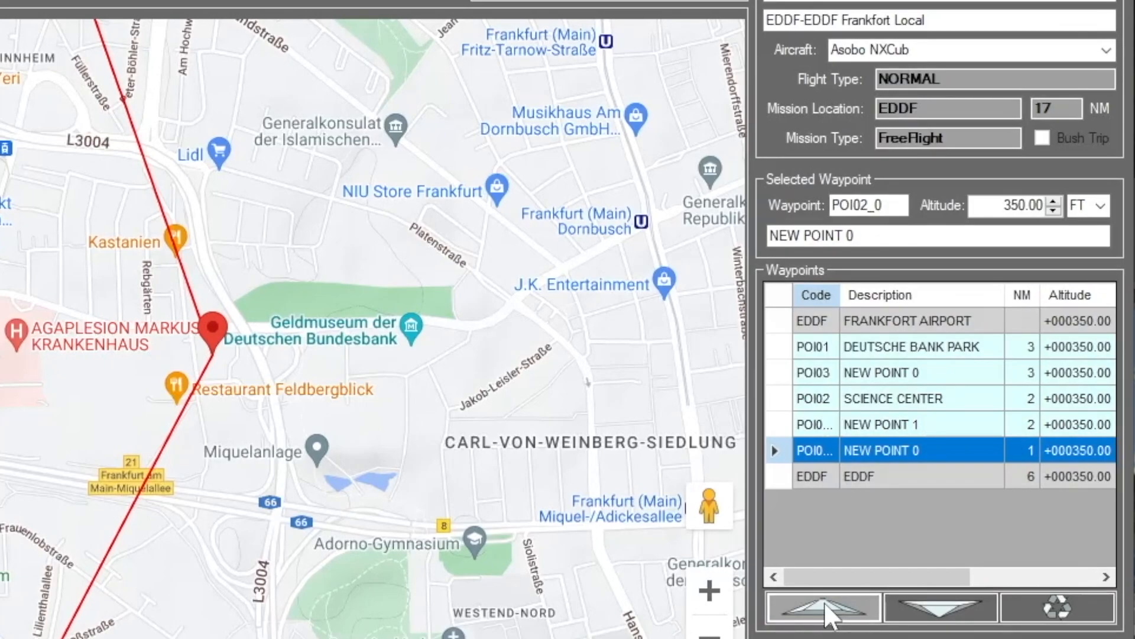
{"action": "left_click", "coordinate": [824, 602]}
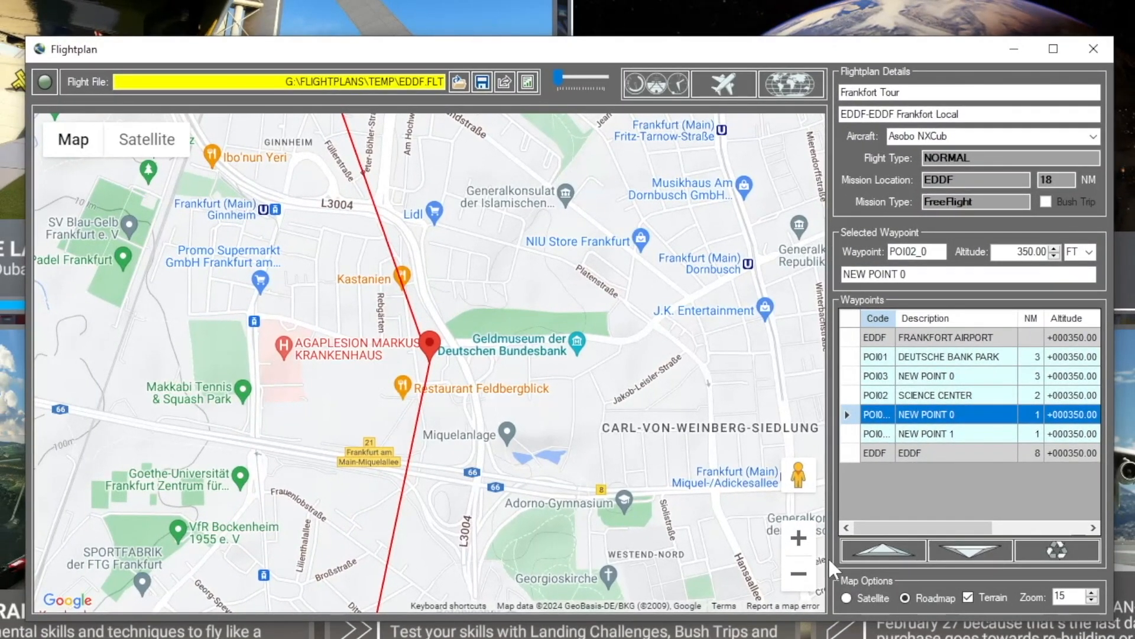
{"action": "left_click", "coordinate": [799, 574]}
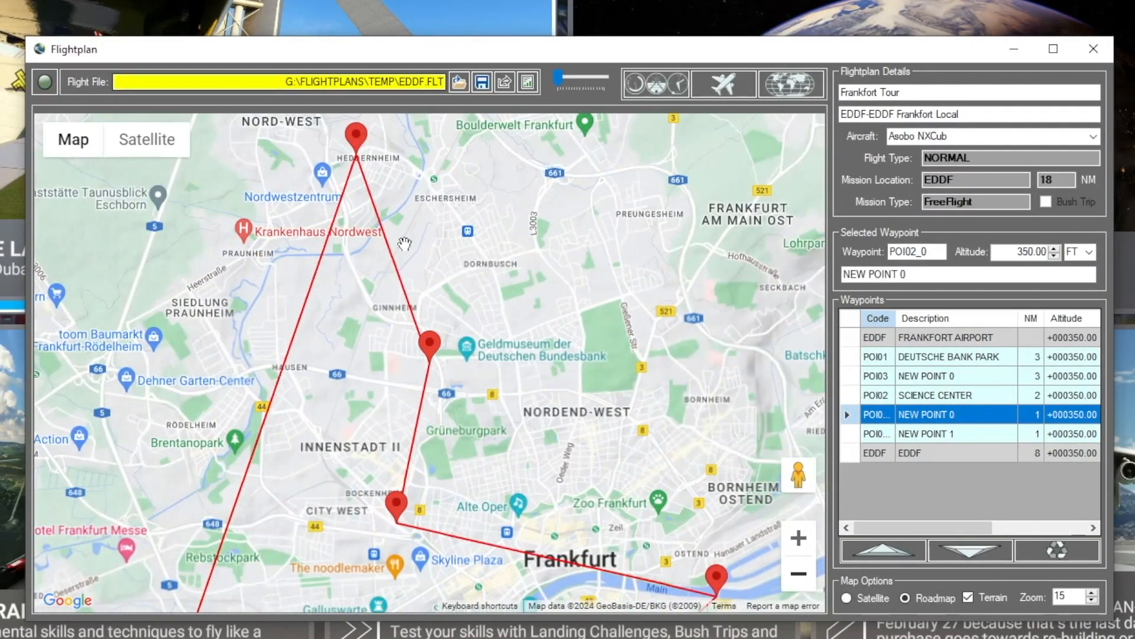
- Examine the reordered route on the map, from the airport past Deutsche Bank Park to the waypoints in central Frankfurt
{"action": "left_click_drag", "start_coordinate": [523, 510], "coordinate": [596, 213]}
{"action": "left_click_drag", "start_coordinate": [425, 543], "coordinate": [681, 148]}
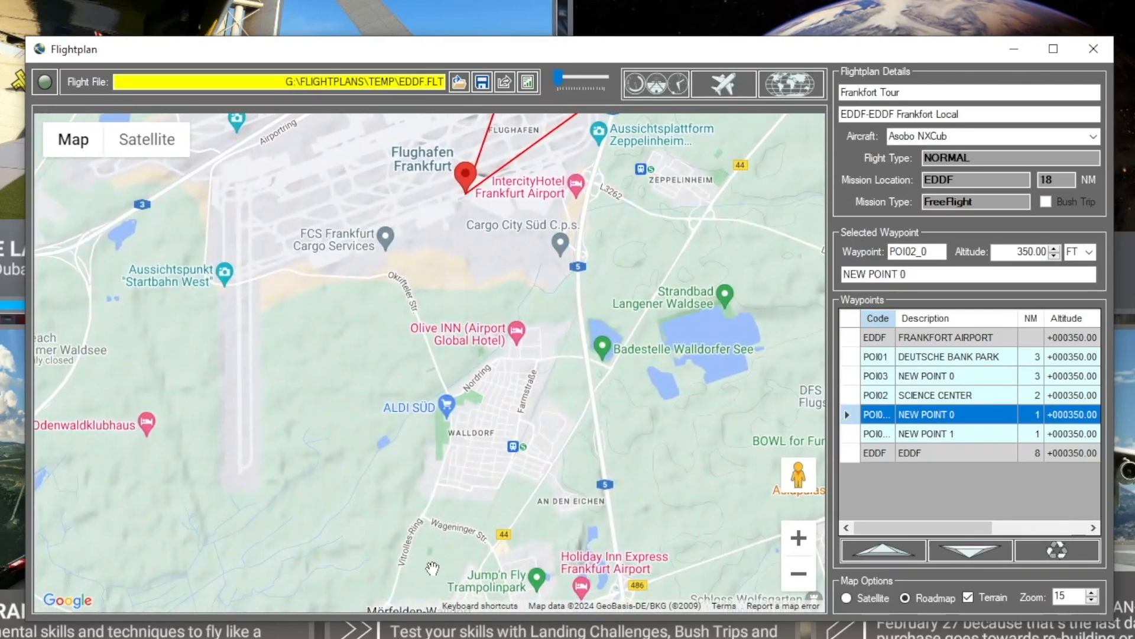
{"action": "left_click_drag", "start_coordinate": [437, 165], "coordinate": [468, 257]}
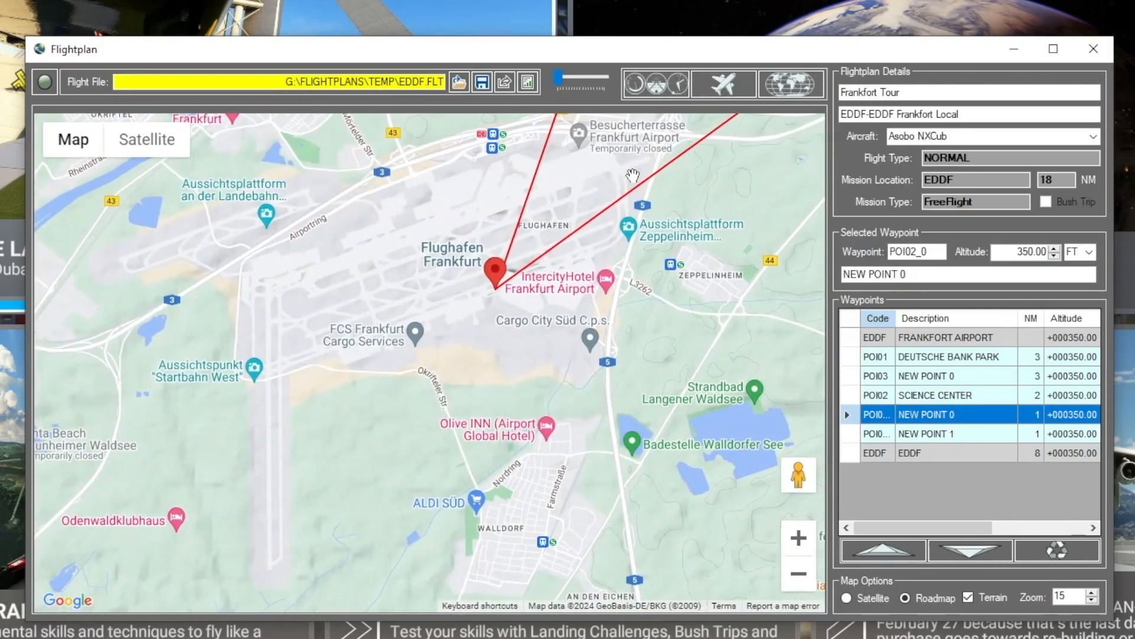
{"action": "left_click_drag", "start_coordinate": [663, 131], "coordinate": [416, 501]}
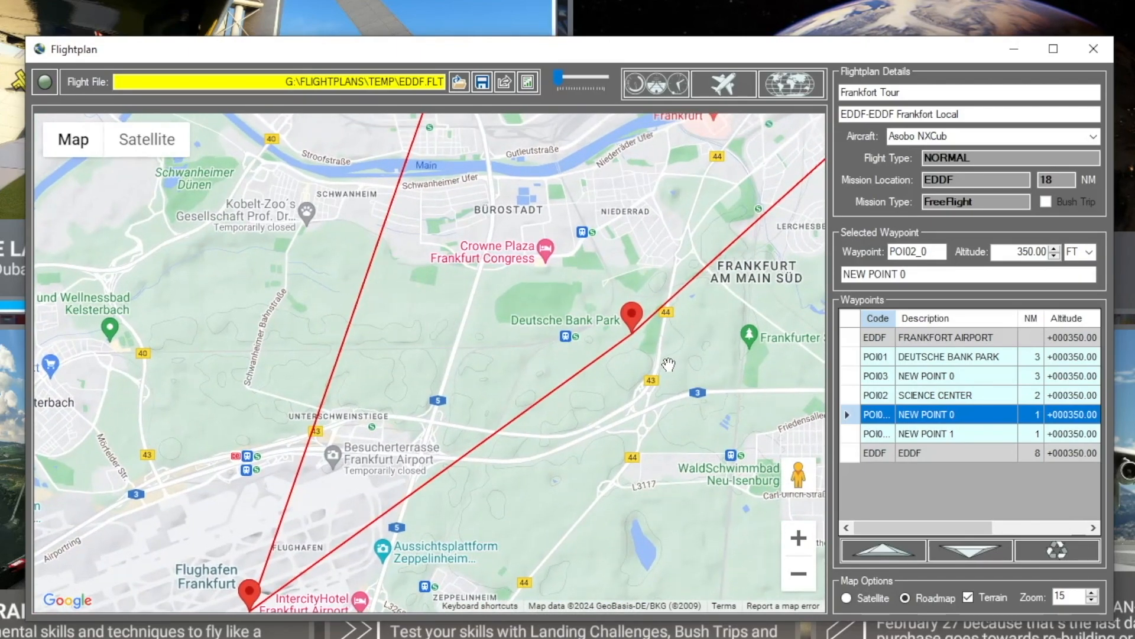
{"action": "left_click_drag", "start_coordinate": [701, 246], "coordinate": [559, 379]}
{"action": "mouse_move", "coordinate": [613, 468]}
{"action": "left_mouse_down"}
{"action": "mouse_move", "coordinate": [698, 360]}
{"action": "mouse_move", "coordinate": [733, 247]}
{"action": "left_mouse_up"}
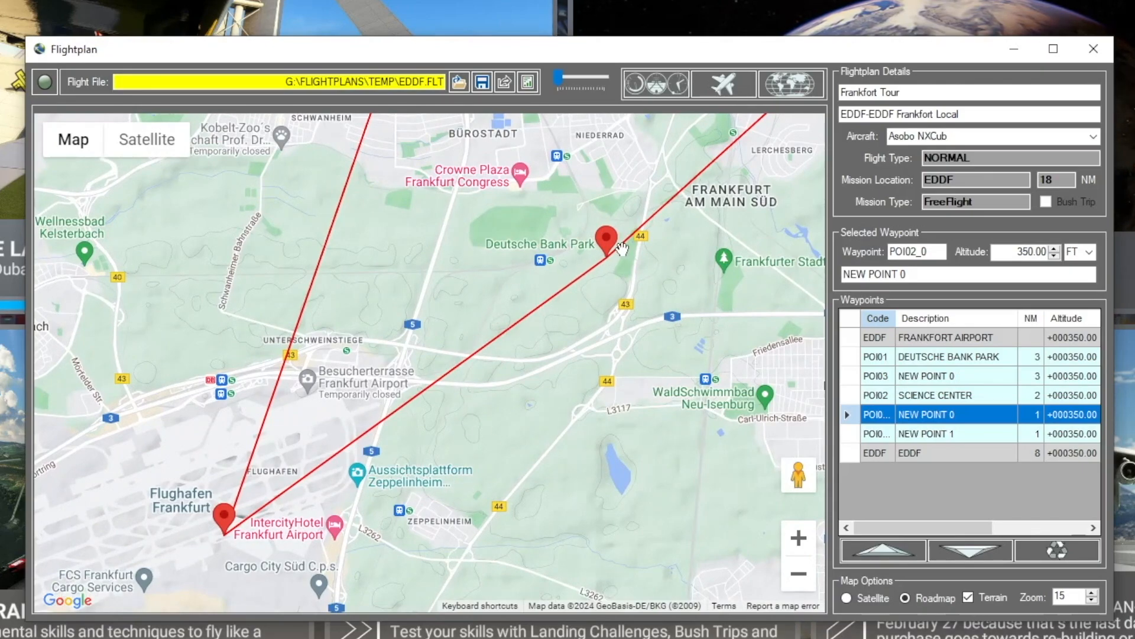
{"action": "left_click_drag", "start_coordinate": [637, 238], "coordinate": [570, 533]}
{"action": "left_click_drag", "start_coordinate": [813, 258], "coordinate": [529, 334]}
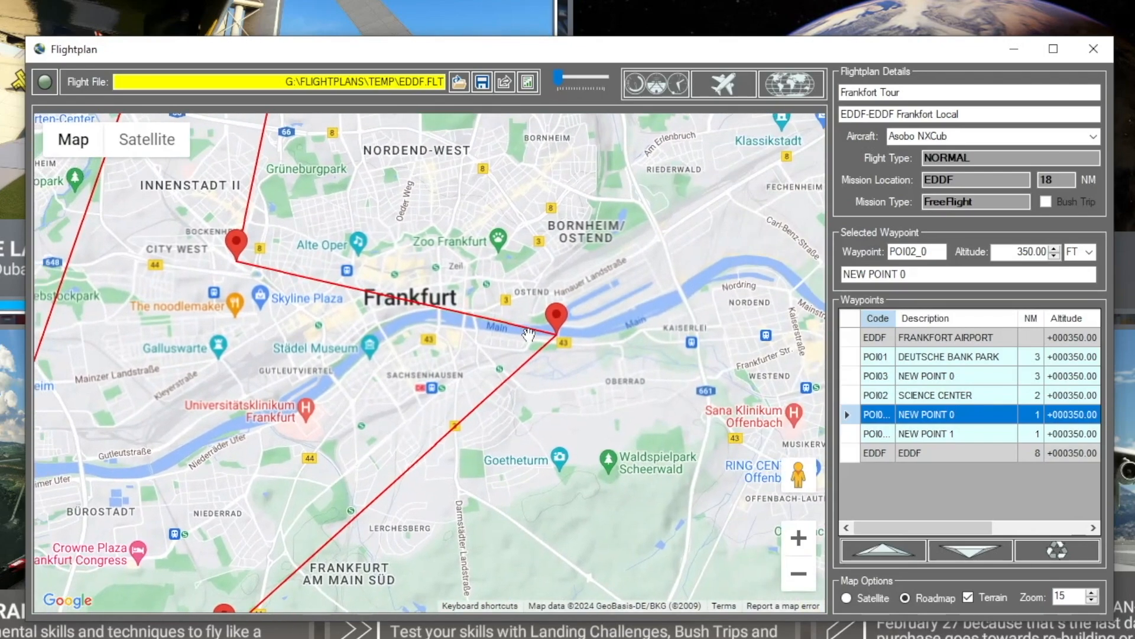
- Follow the route through its northern waypoints back to Frankfurt Airport and examine the arrival point up close
{"action": "left_click_drag", "start_coordinate": [277, 214], "coordinate": [393, 578]}
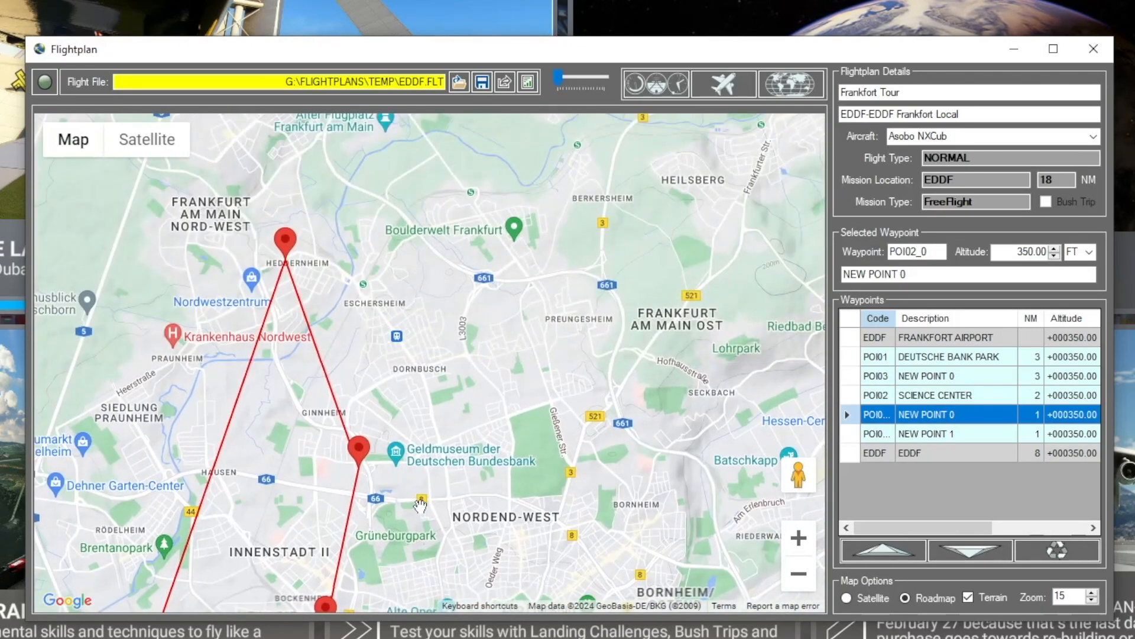
{"action": "left_click_drag", "start_coordinate": [420, 506], "coordinate": [494, 181]}
{"action": "left_click_drag", "start_coordinate": [331, 449], "coordinate": [565, 210]}
{"action": "left_click_drag", "start_coordinate": [474, 532], "coordinate": [694, 357]}
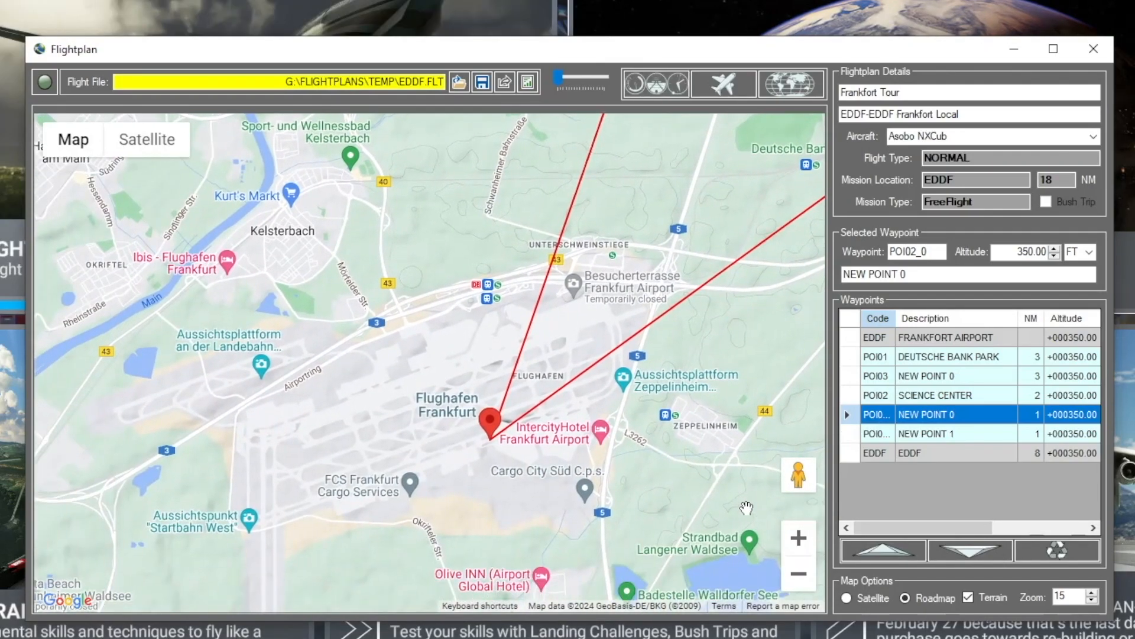
{"action": "left_click", "coordinate": [800, 541]}
{"action": "left_click", "coordinate": [800, 541]}
{"action": "left_click_drag", "start_coordinate": [479, 434], "coordinate": [457, 193]}
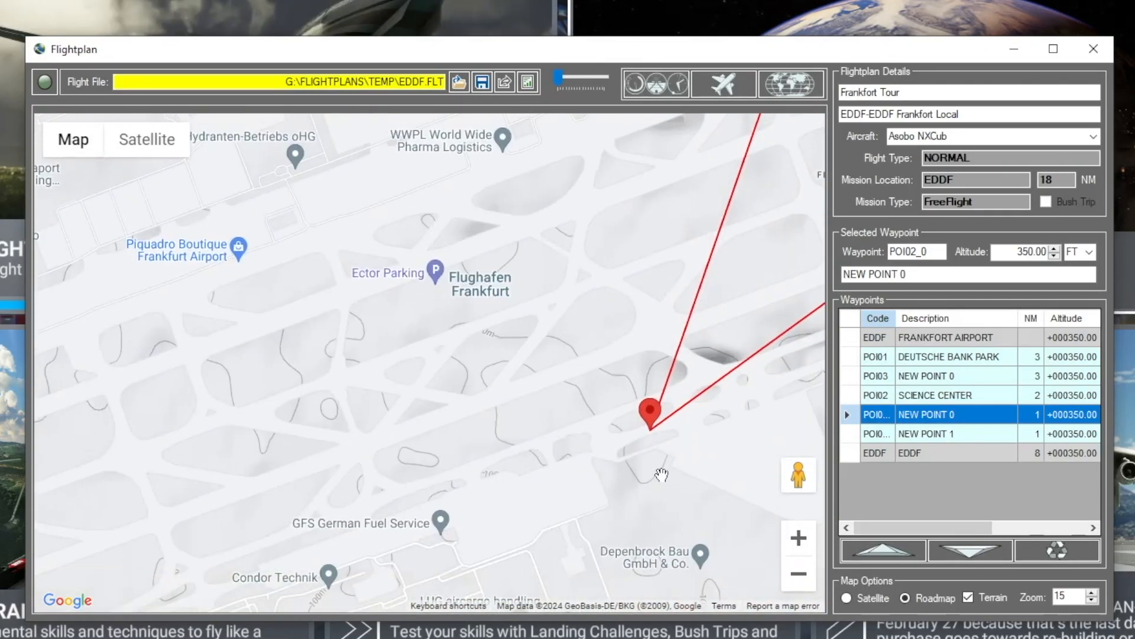
- Move the departure waypoint EDDF to the western end of the airport's northwest runway and agree to place the aircraft there in the simulator
{"action": "left_click", "coordinate": [651, 412]}
{"action": "left_click", "coordinate": [147, 140]}
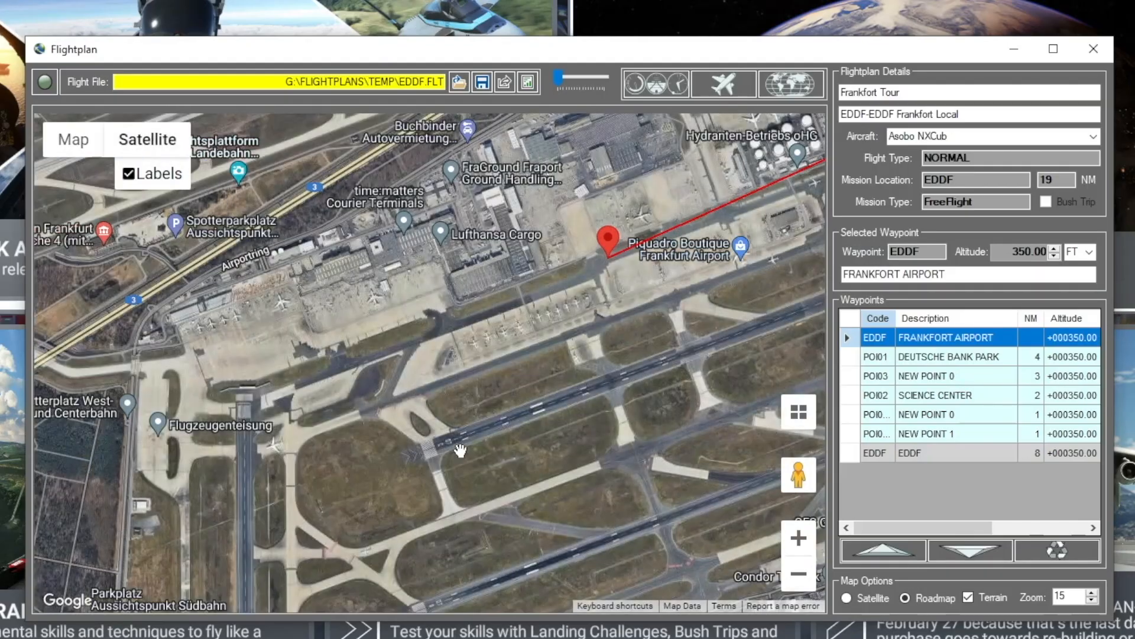
{"action": "mouse_move", "coordinate": [371, 343]}
{"action": "left_mouse_down"}
{"action": "mouse_move", "coordinate": [473, 620]}
{"action": "mouse_move", "coordinate": [447, 509]}
{"action": "left_mouse_up"}
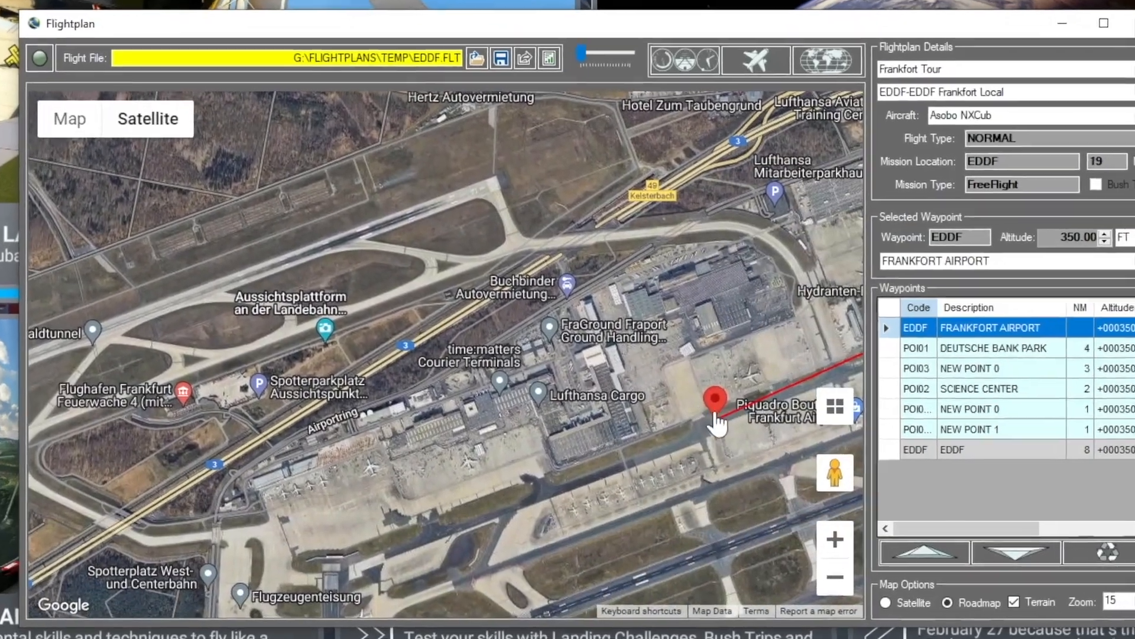
{"action": "left_click_drag", "start_coordinate": [717, 405], "coordinate": [149, 368]}
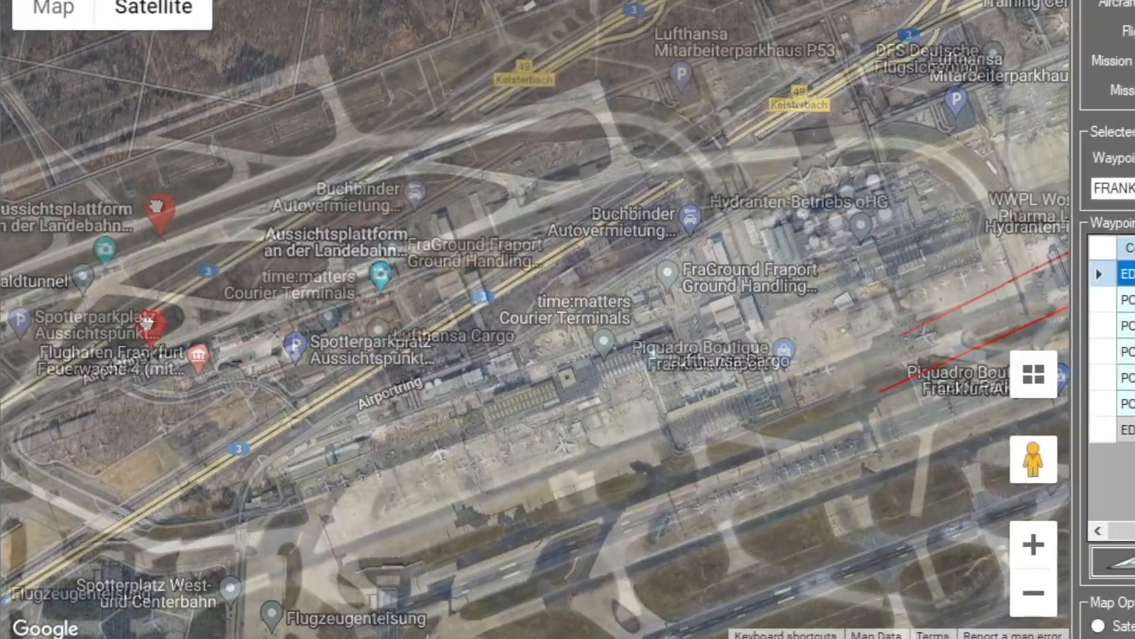
{"action": "left_click_drag", "start_coordinate": [153, 279], "coordinate": [38, 302]}
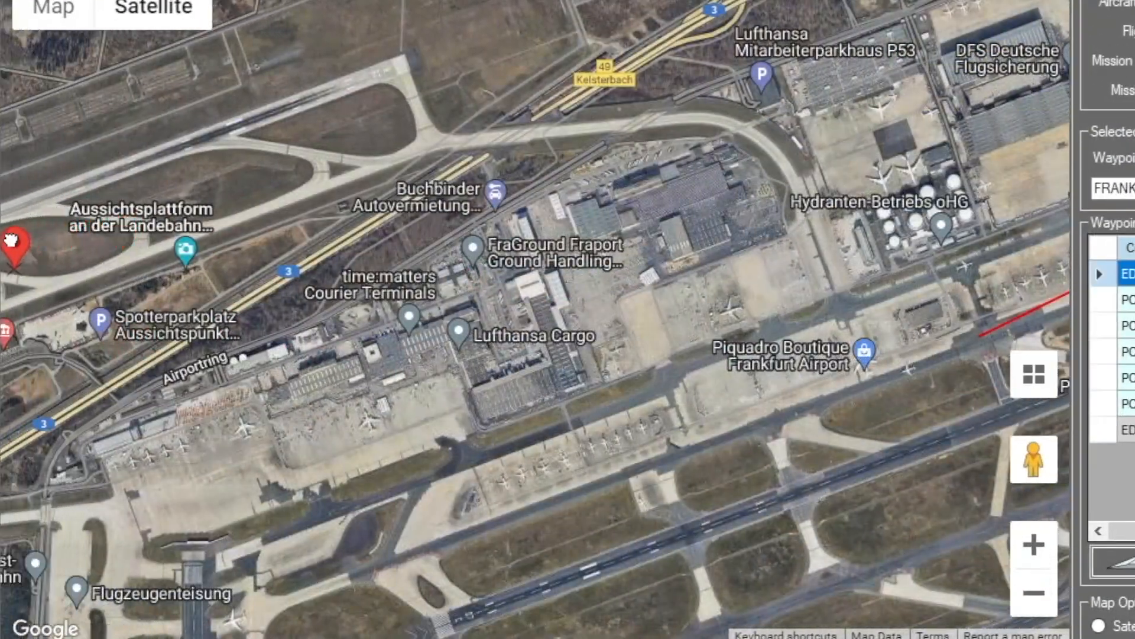
{"action": "mouse_move", "coordinate": [11, 239]}
{"action": "left_mouse_down"}
{"action": "mouse_move", "coordinate": [7, 380]}
{"action": "mouse_move", "coordinate": [505, 422]}
{"action": "mouse_move", "coordinate": [553, 411]}
{"action": "mouse_move", "coordinate": [556, 395]}
{"action": "mouse_move", "coordinate": [537, 402]}
{"action": "left_mouse_up"}
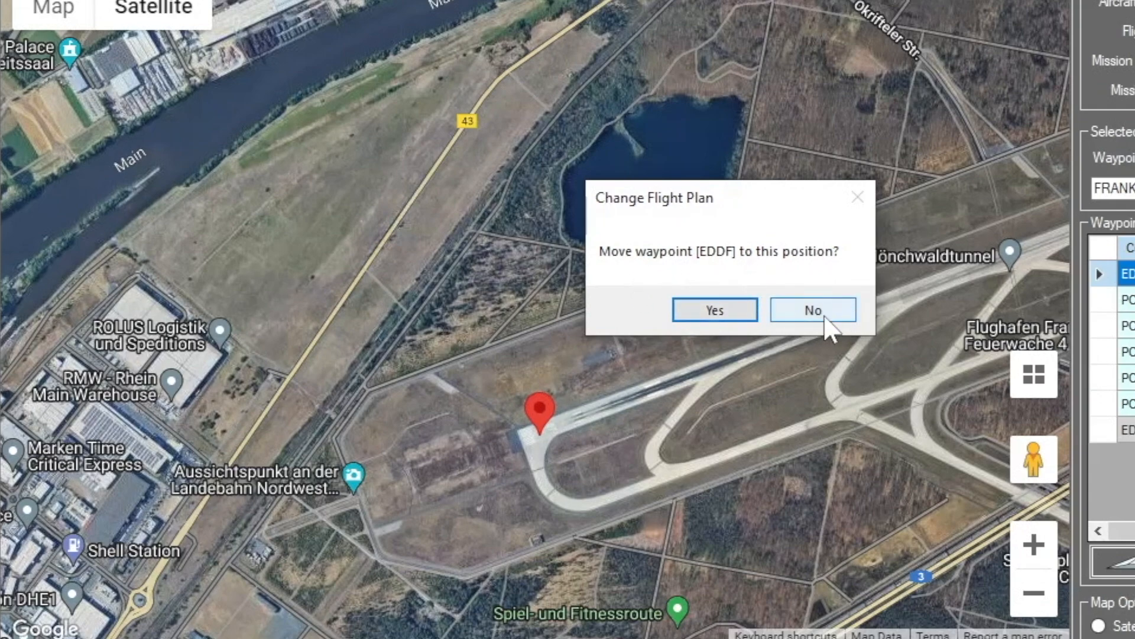
{"action": "left_click", "coordinate": [713, 311]}
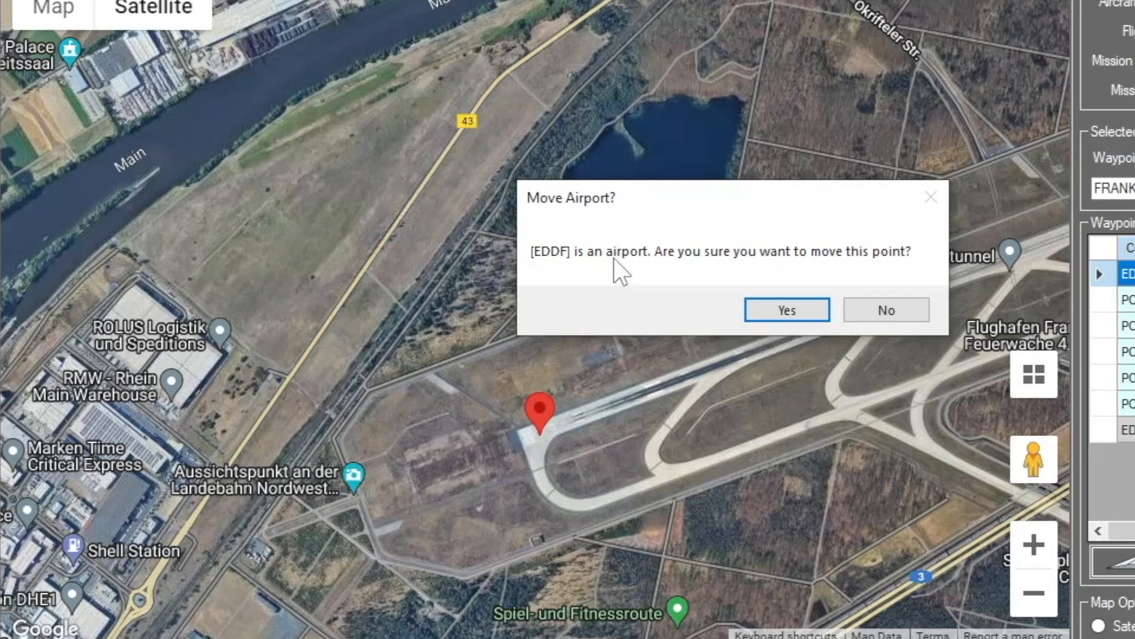
{"action": "left_click", "coordinate": [796, 318]}
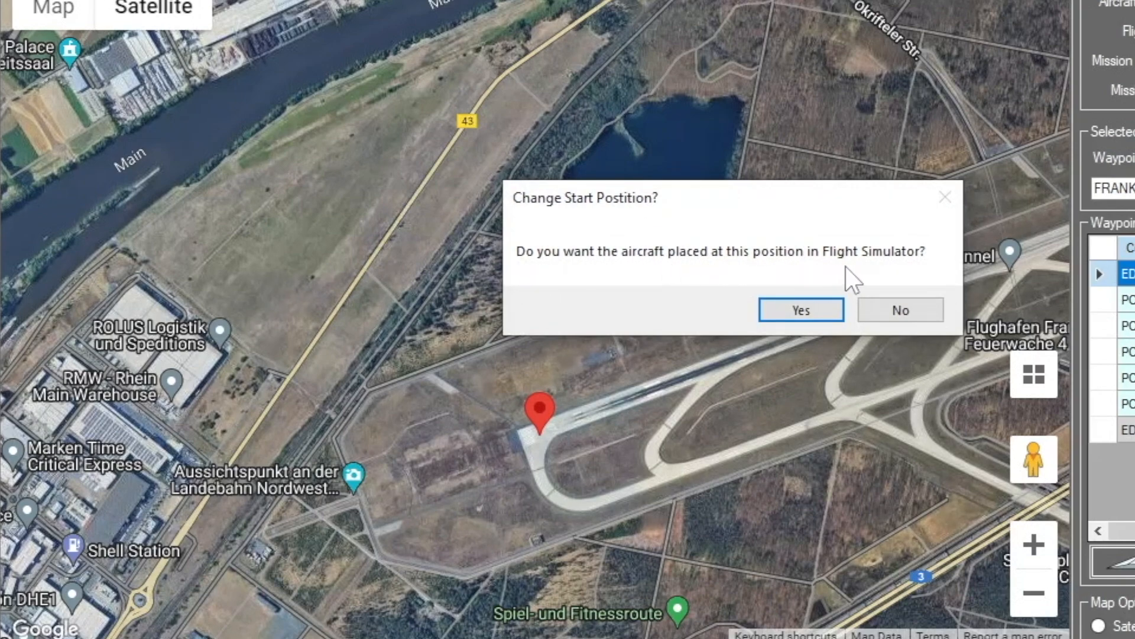
{"action": "left_click", "coordinate": [798, 309]}
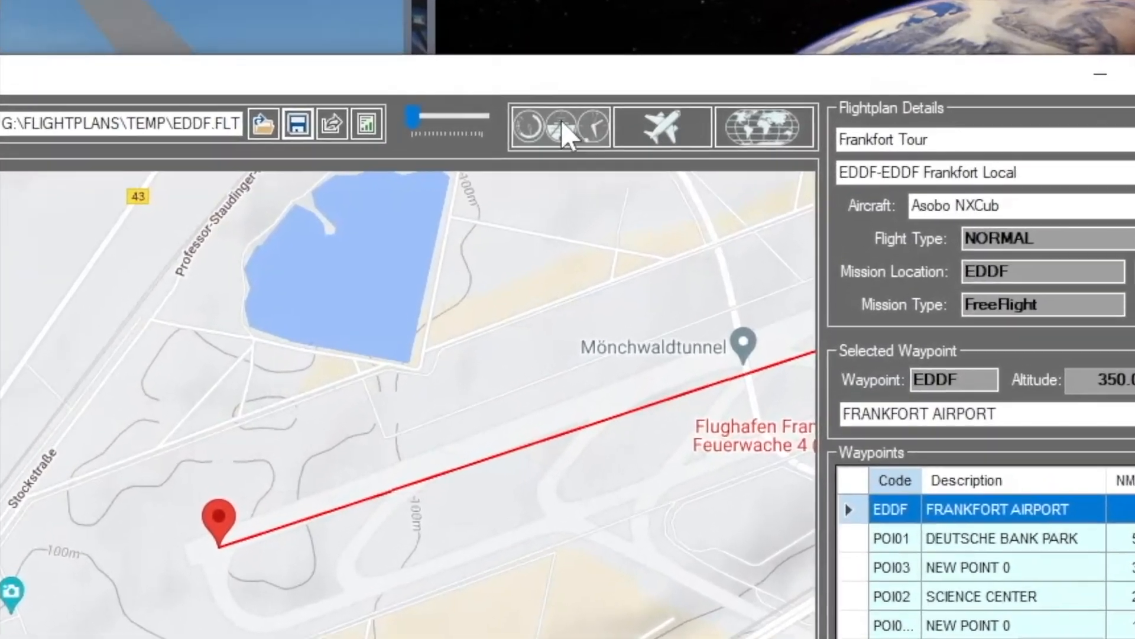
- Check the departure runway number among the detailed settings of the flight, then return to the flight plan
{"action": "left_click", "coordinate": [560, 129]}
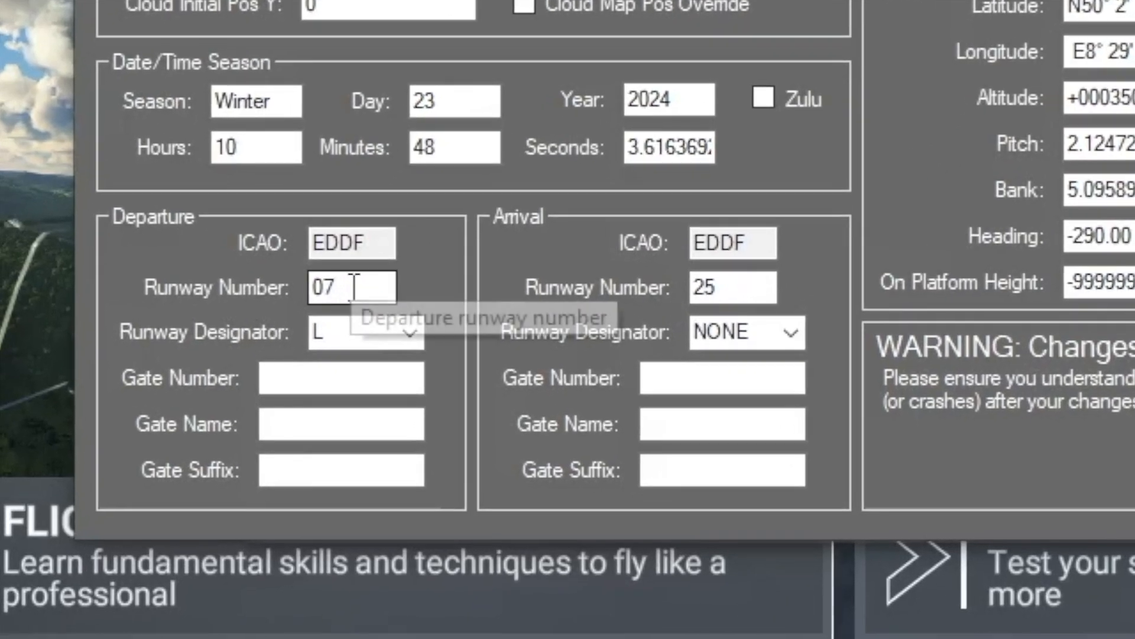
{"action": "double_click", "coordinate": [353, 288]}
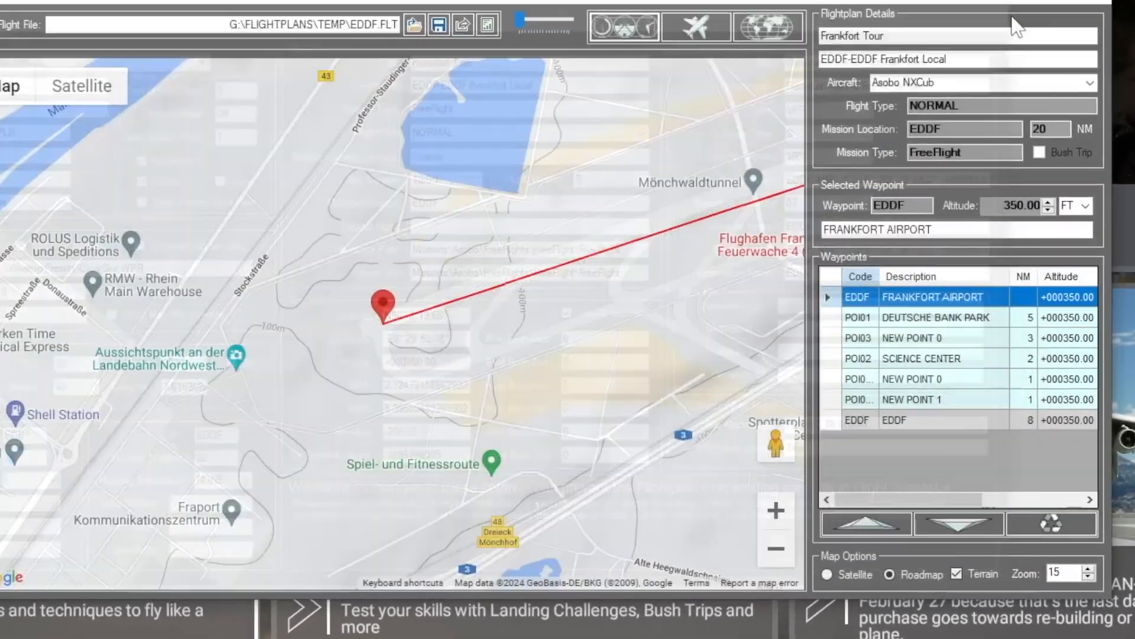
- Adjust the position of waypoint POI03 in the satellite view so it sits on the bridge over the Main
{"action": "left_click", "coordinate": [893, 340]}
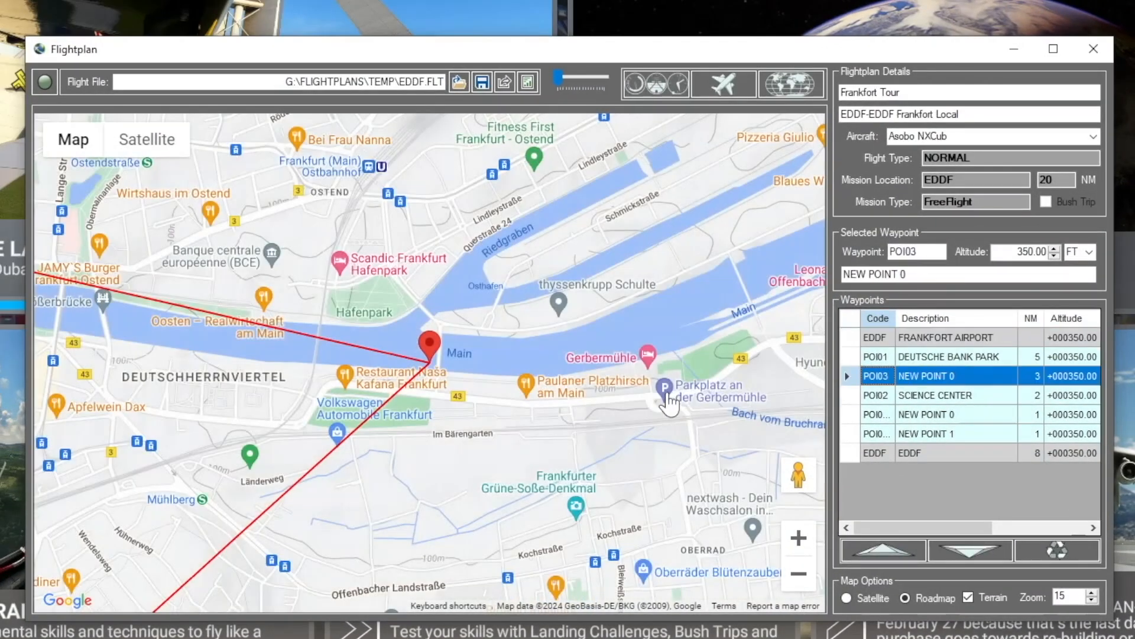
{"action": "left_click", "coordinate": [776, 511]}
{"action": "left_click", "coordinate": [776, 511]}
{"action": "mouse_move", "coordinate": [462, 470]}
{"action": "left_mouse_down"}
{"action": "mouse_move", "coordinate": [355, 525]}
{"action": "mouse_move", "coordinate": [410, 522]}
{"action": "left_mouse_up"}
{"action": "left_click", "coordinate": [148, 142]}
{"action": "mouse_move", "coordinate": [398, 420]}
{"action": "left_mouse_down"}
{"action": "mouse_move", "coordinate": [464, 380]}
{"action": "mouse_move", "coordinate": [435, 377]}
{"action": "left_mouse_up"}
{"action": "left_click", "coordinate": [560, 365]}
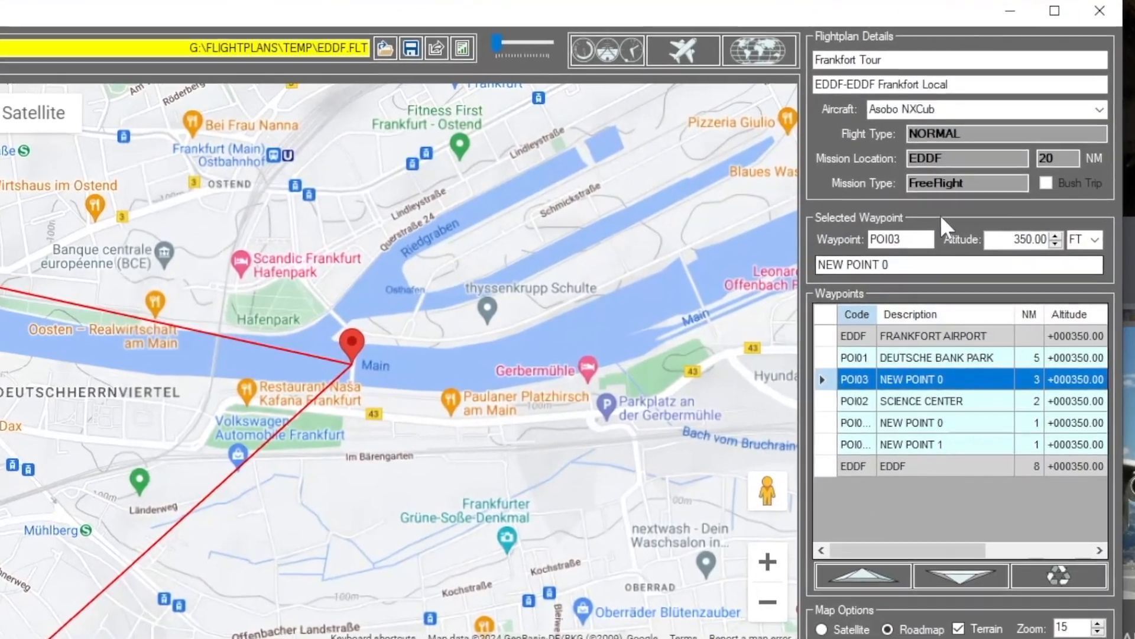
- Change the description of waypoint POI03 to BRIDGE RUN
{"action": "left_click_drag", "start_coordinate": [931, 274], "coordinate": [553, 266]}
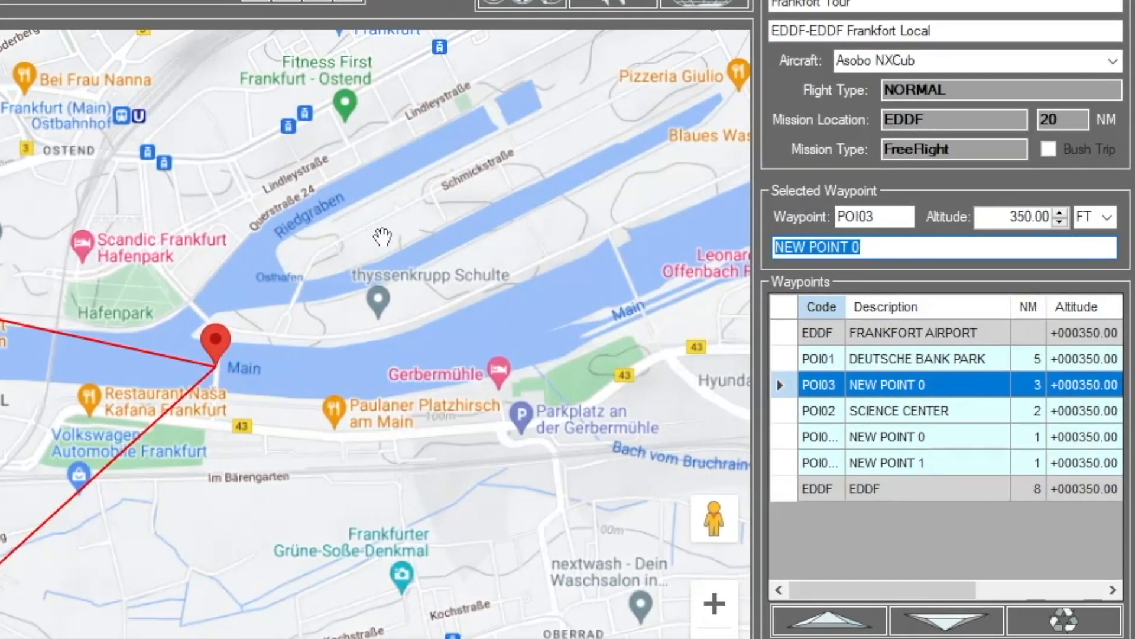
{"action": "type", "text": "bridge "}
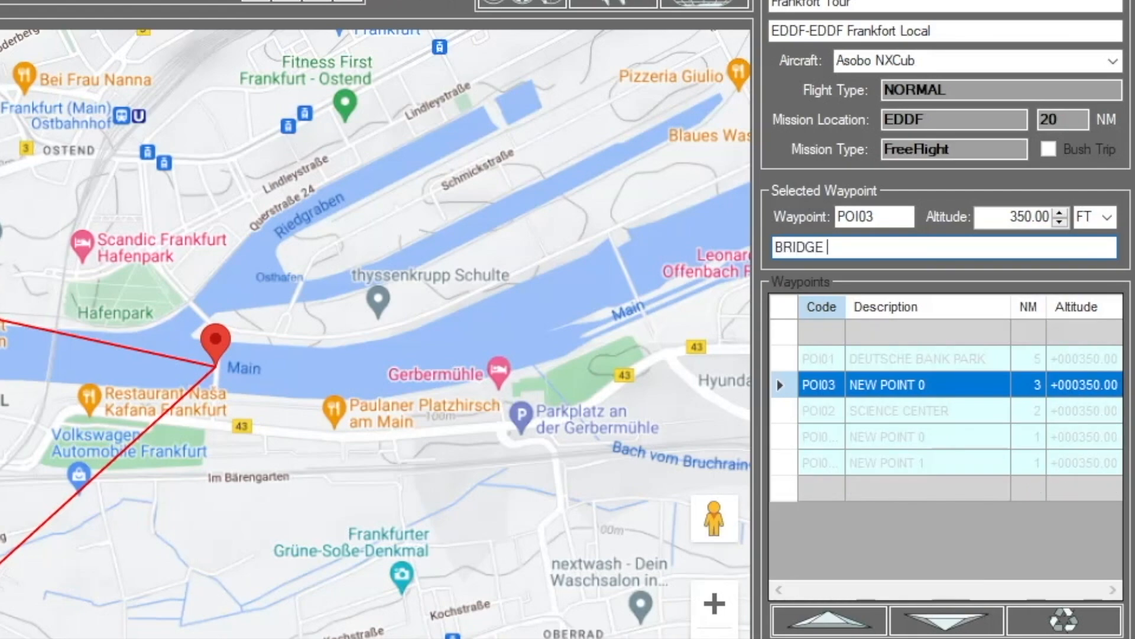
{"action": "type", "text": "run"}
{"action": "key", "text": "Return"}
- Move waypoint POI02_0 onto the Europaturm, refine its position at the tower's centre, and check it in the satellite view
{"action": "left_click", "coordinate": [822, 410]}
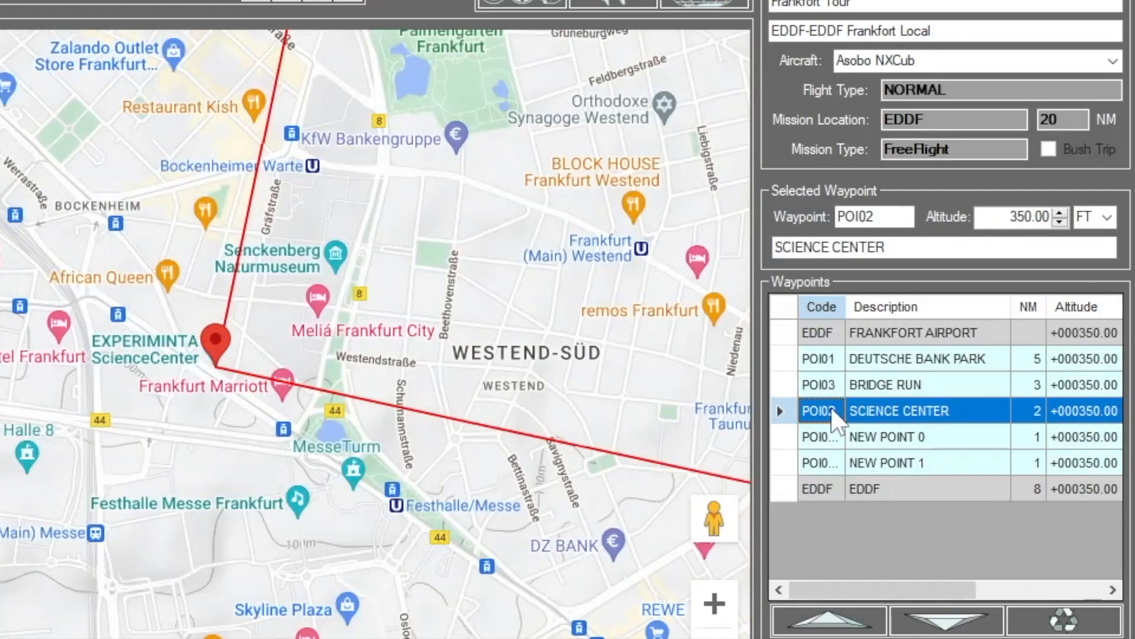
{"action": "left_click", "coordinate": [816, 435]}
{"action": "left_click", "coordinate": [714, 603]}
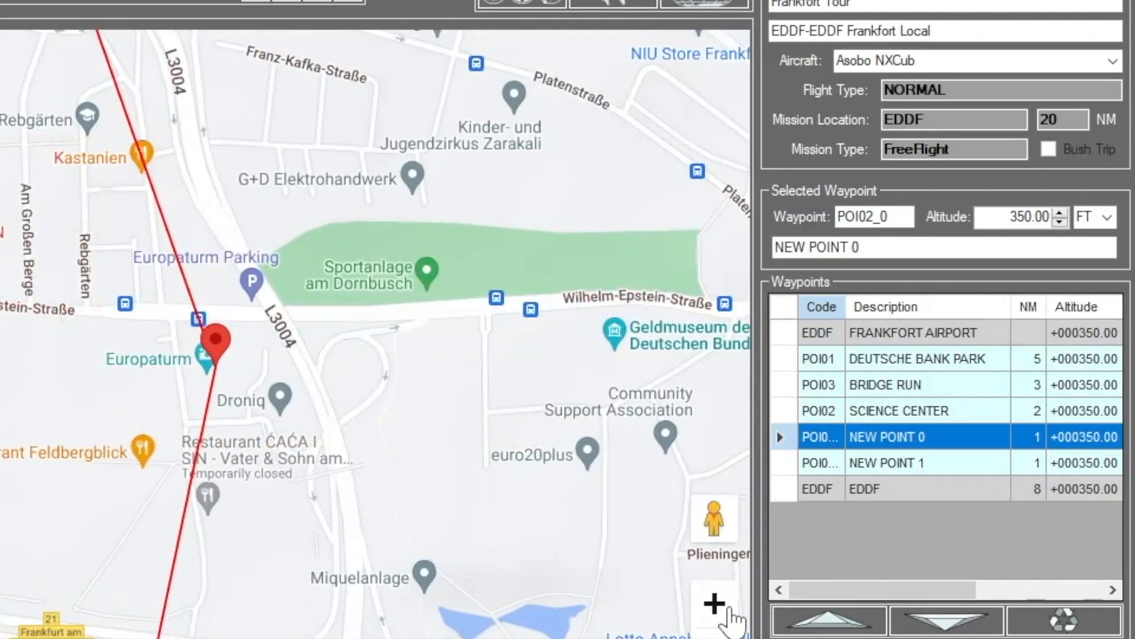
{"action": "left_click", "coordinate": [714, 603]}
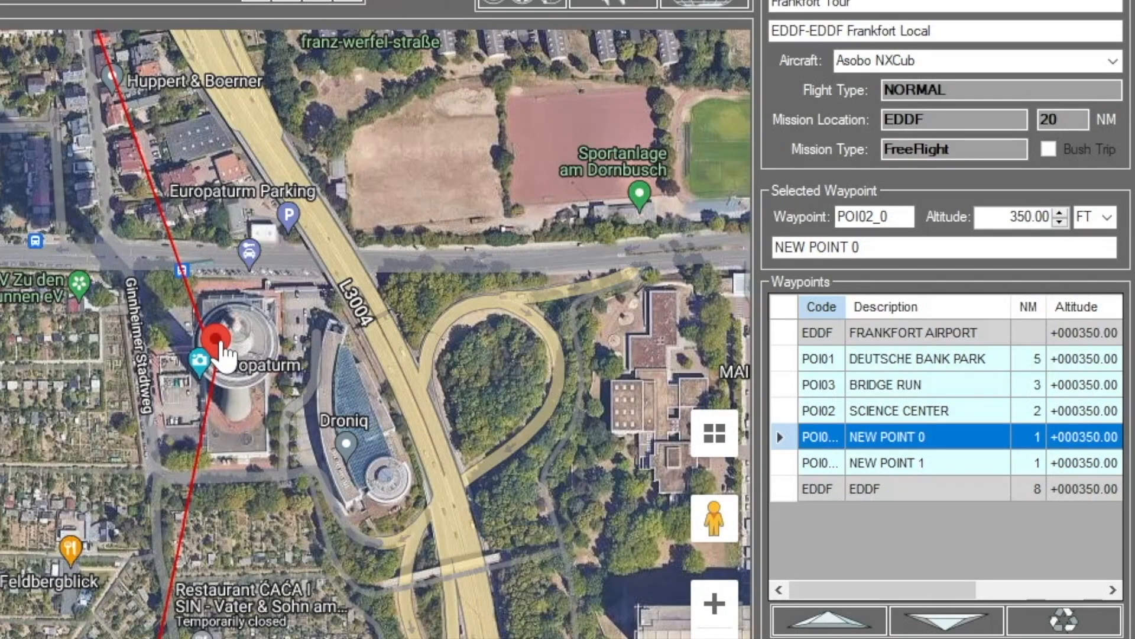
{"action": "left_click_drag", "start_coordinate": [219, 348], "coordinate": [240, 391]}
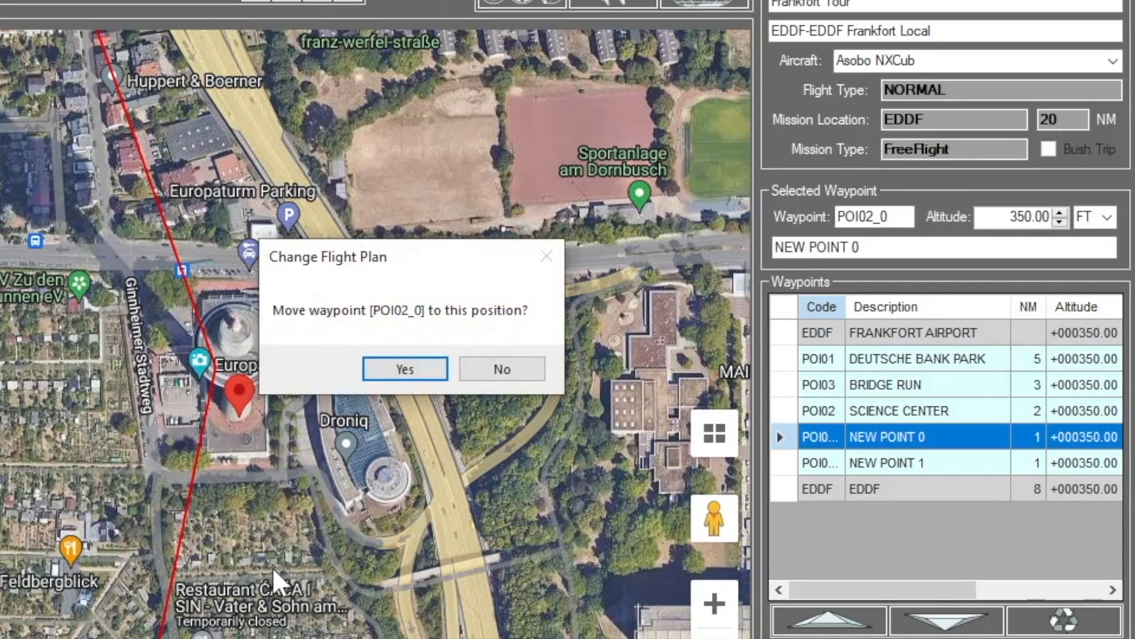
{"action": "left_click", "coordinate": [406, 367]}
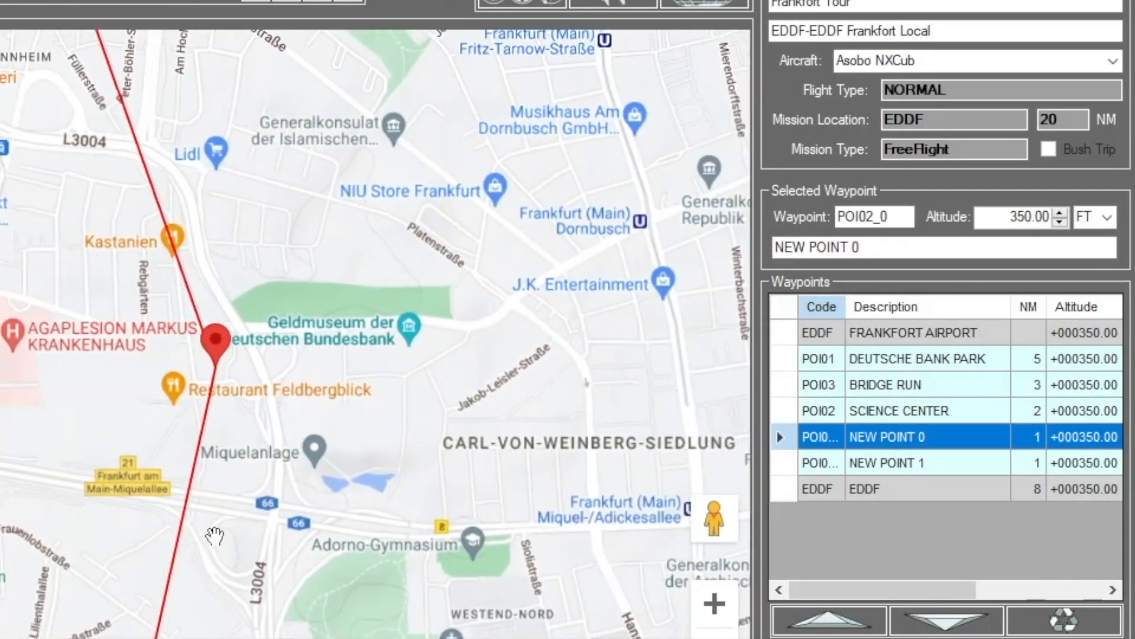
{"action": "left_click", "coordinate": [714, 606]}
{"action": "left_click", "coordinate": [714, 607]}
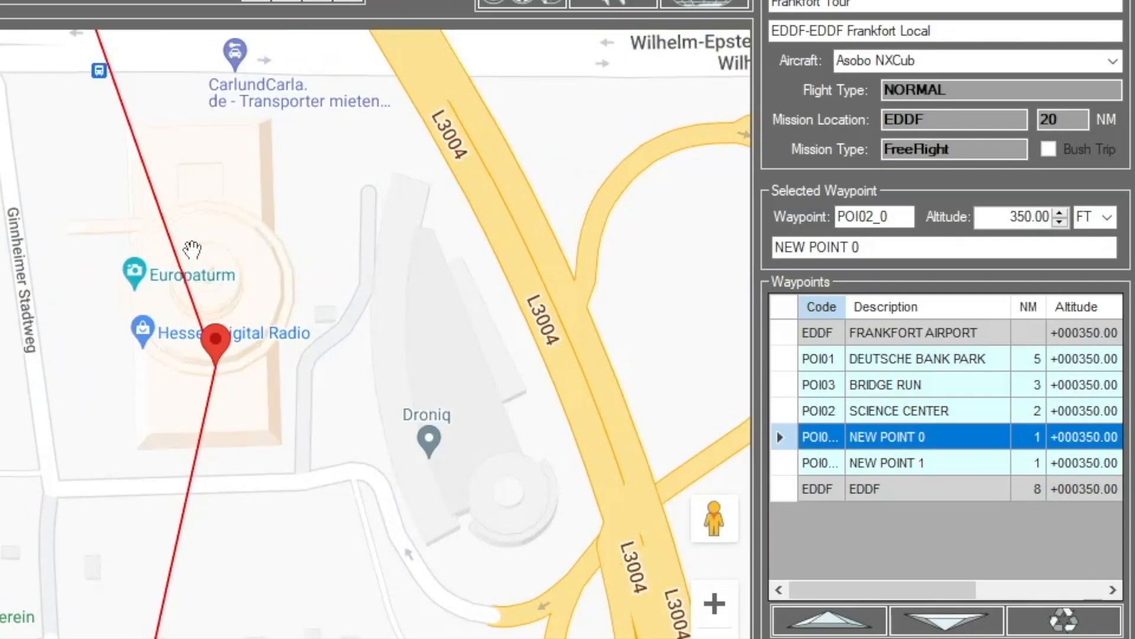
{"action": "left_click_drag", "start_coordinate": [218, 343], "coordinate": [207, 256]}
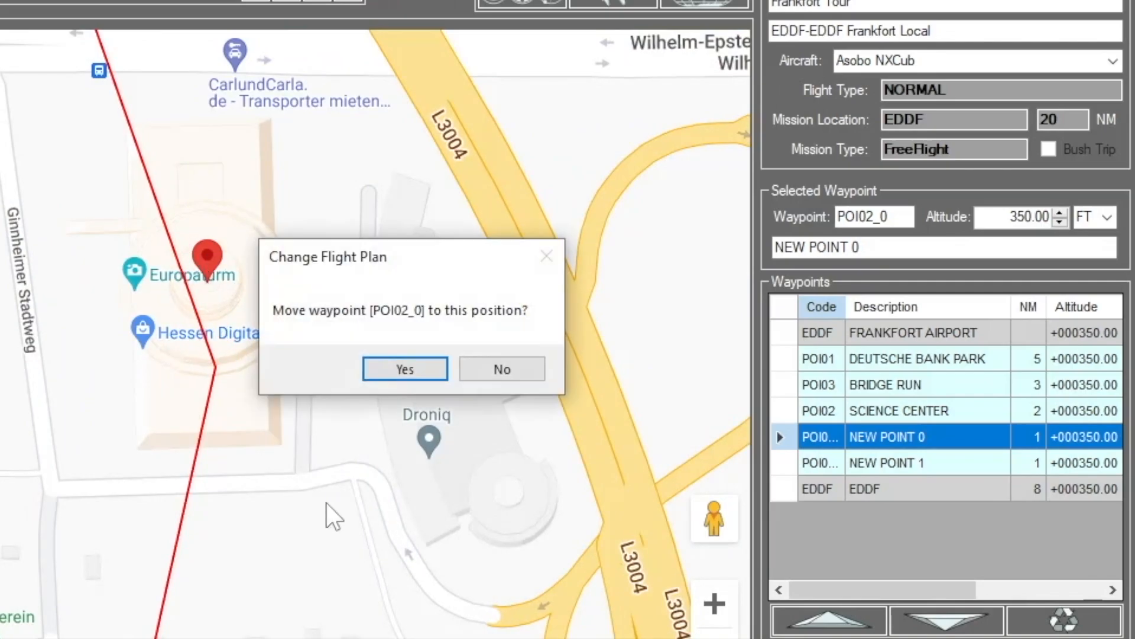
{"action": "left_click", "coordinate": [403, 365]}
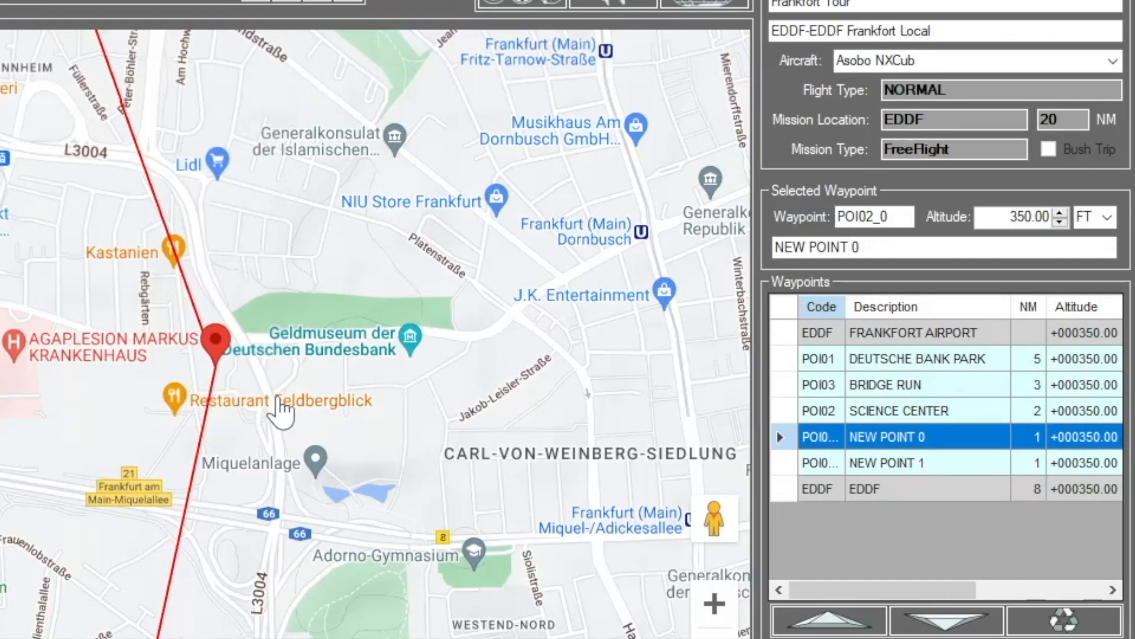
{"action": "left_click", "coordinate": [1, 63]}
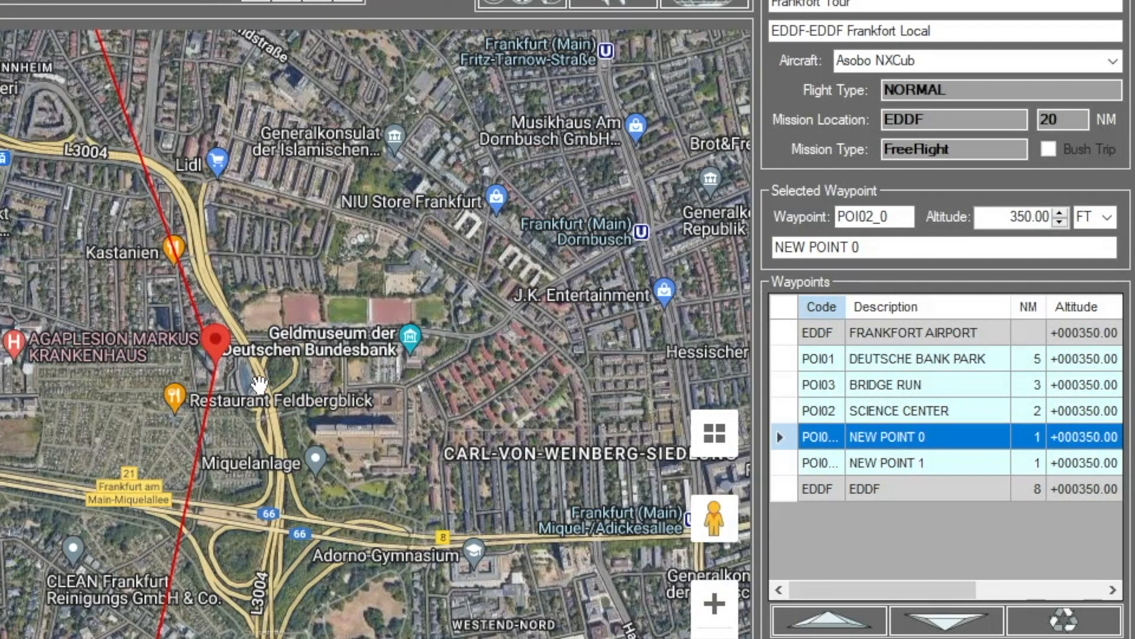
{"action": "left_click", "coordinate": [1, 64]}
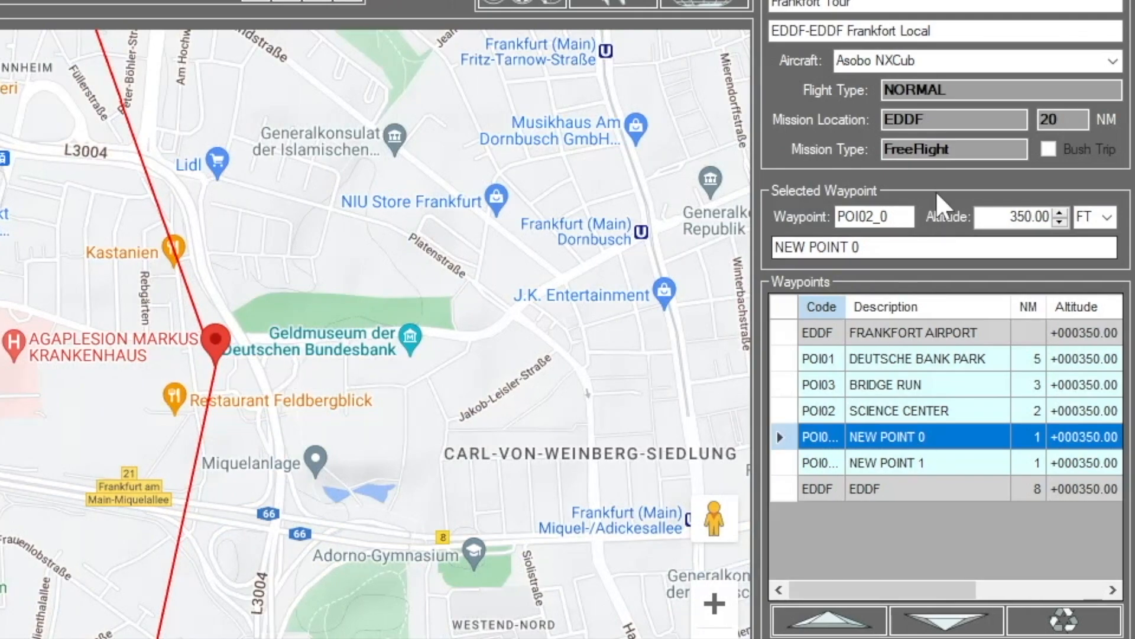
- Change the description of waypoint POI02_0 to EUROPATURM TOWER
{"action": "left_click_drag", "start_coordinate": [873, 247], "coordinate": [390, 177]}
{"action": "left_click", "coordinate": [714, 603]}
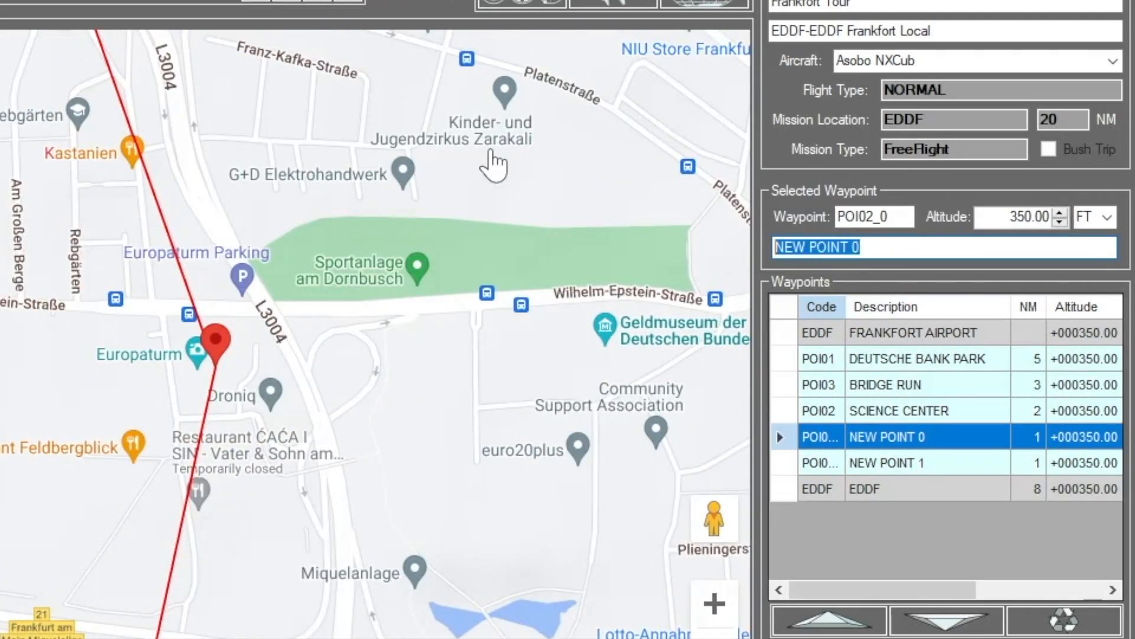
{"action": "type", "text": "EUROPATURM TOWER"}
{"action": "key", "text": "Return"}
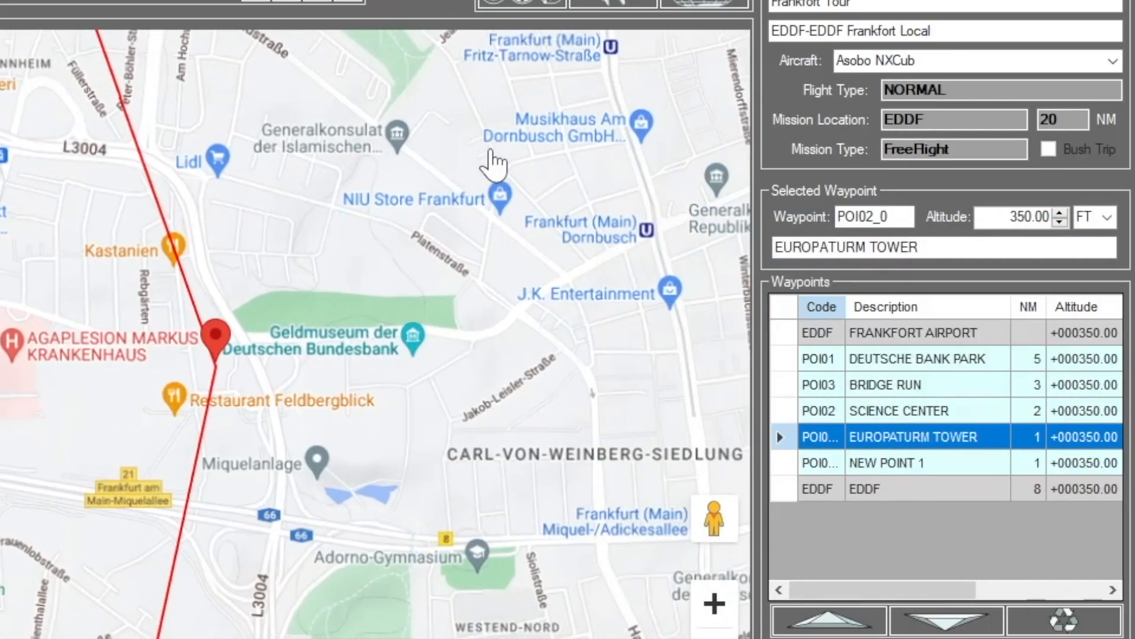
- Select waypoint NEW POINT 1 and search the satellite view west of it for the industrial plant along Dillenburger Str
{"action": "left_click", "coordinate": [872, 463]}
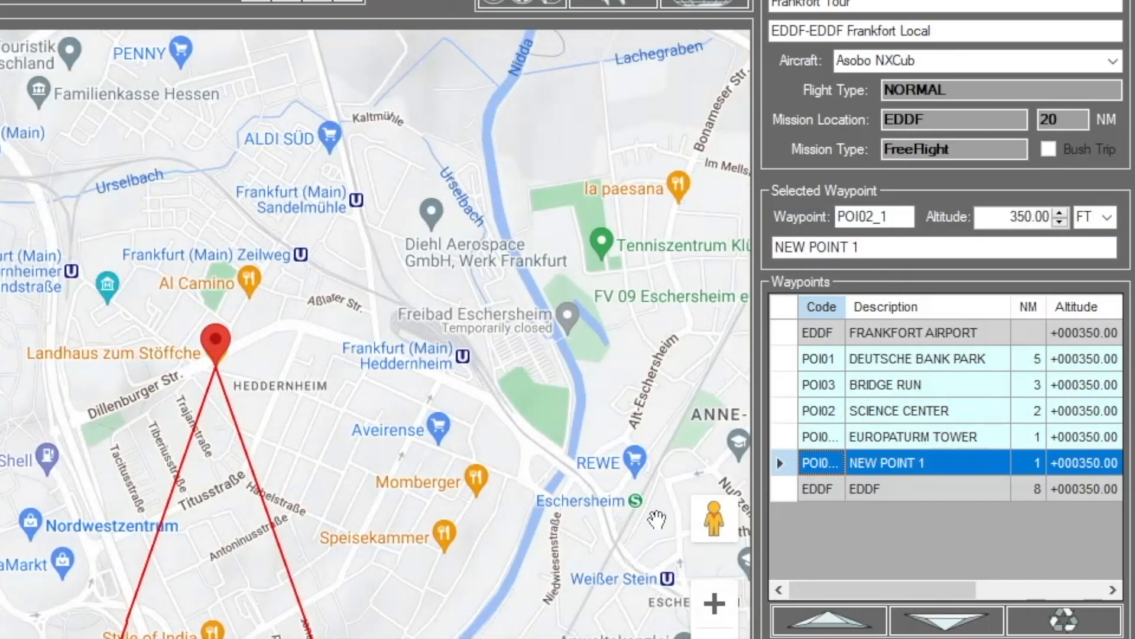
{"action": "left_click", "coordinate": [714, 434]}
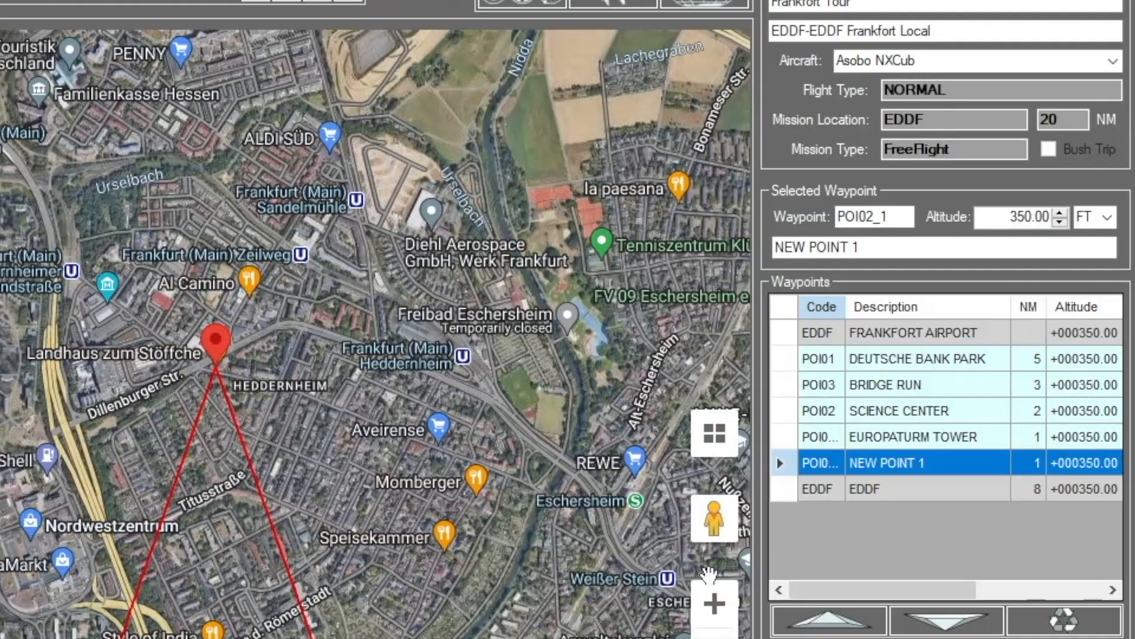
{"action": "left_click", "coordinate": [715, 605]}
{"action": "left_click", "coordinate": [715, 605]}
{"action": "left_click", "coordinate": [716, 614]}
{"action": "left_click_drag", "start_coordinate": [439, 577], "coordinate": [694, 336]}
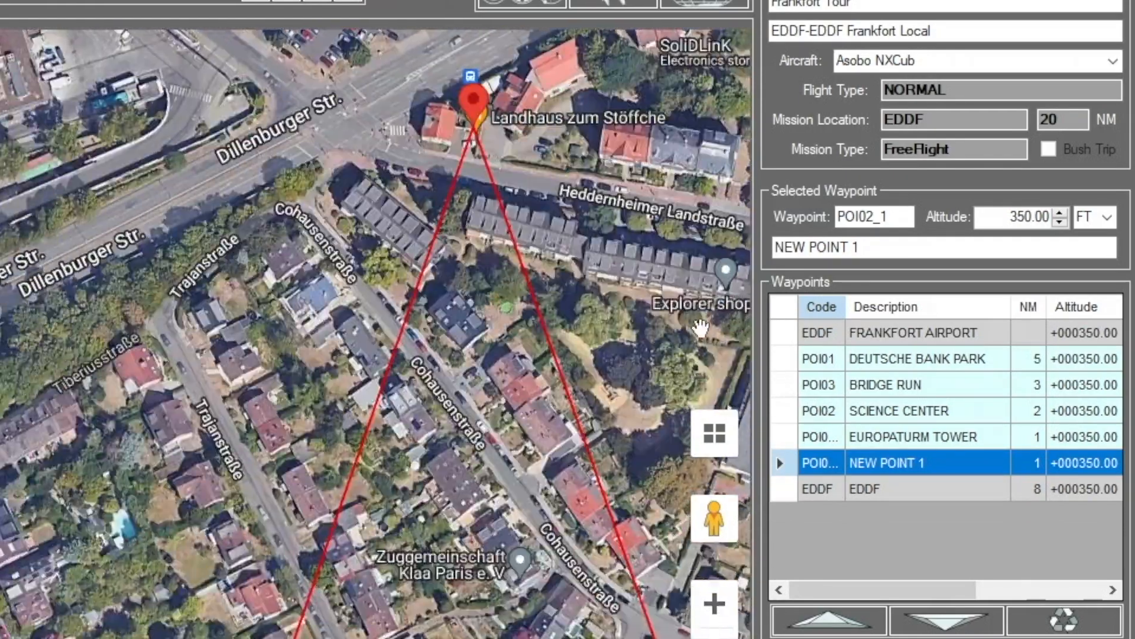
{"action": "left_click_drag", "start_coordinate": [24, 414], "coordinate": [566, 536]}
- Inspect the plant's painted chimney in the tilted satellite view and its location relative to waypoint POI02_1
{"action": "left_click", "coordinate": [717, 448]}
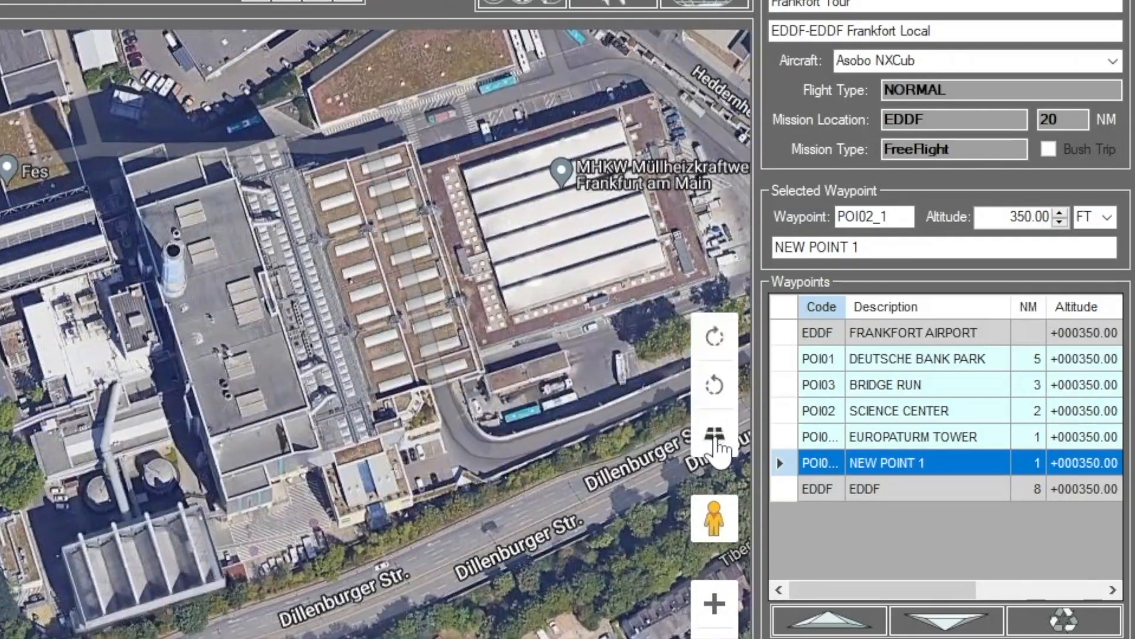
{"action": "left_click_drag", "start_coordinate": [210, 240], "coordinate": [11, 638]}
{"action": "left_click", "coordinate": [722, 613]}
{"action": "left_click", "coordinate": [723, 612]}
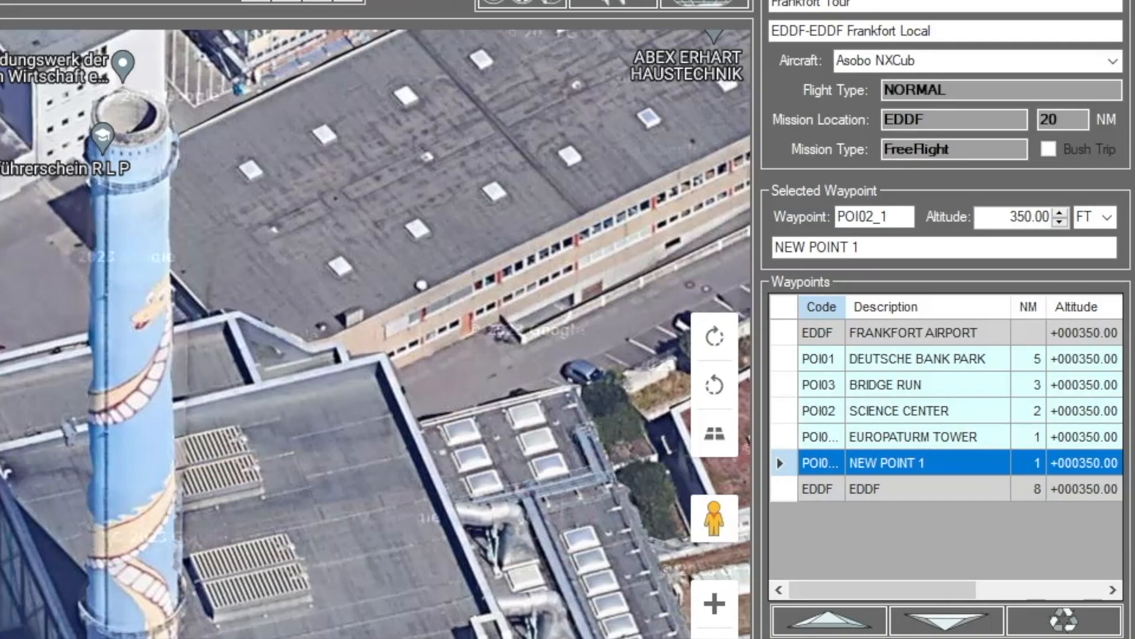
{"action": "left_click", "coordinate": [715, 638]}
{"action": "left_click", "coordinate": [714, 638]}
{"action": "left_click", "coordinate": [714, 638]}
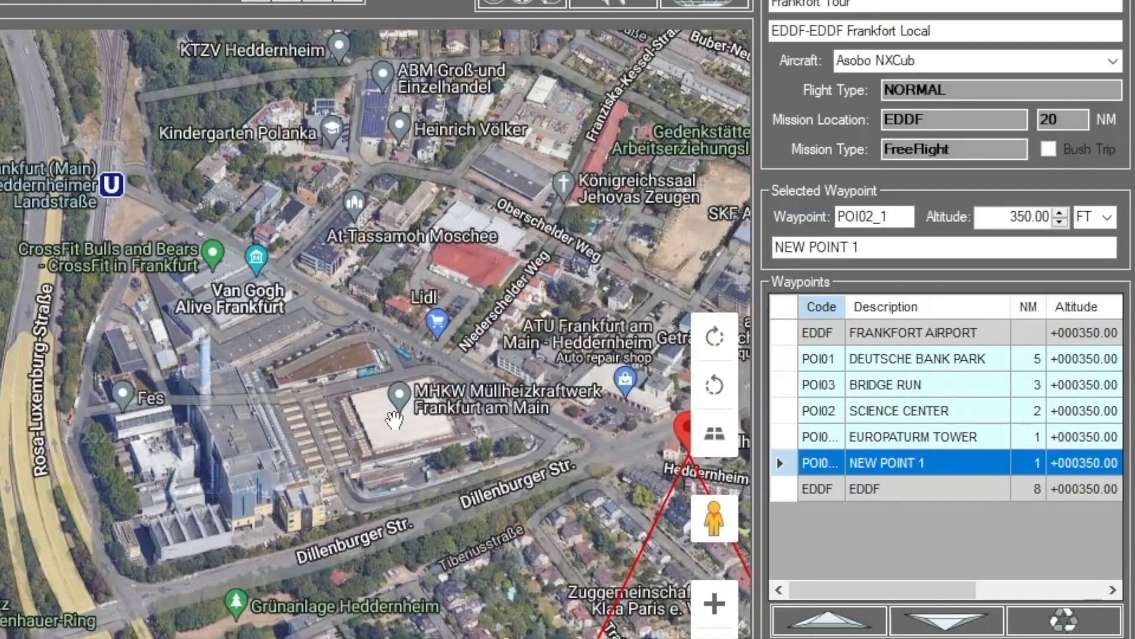
- Move waypoint POI02_1 onto the incinerator plant just south-east of Fes, between Rosa-Luxemburg-Straße and Dillenburger Str., and check its position
{"action": "left_click", "coordinate": [189, 638]}
{"action": "scroll", "coordinate": [301, 406], "scroll_direction": "down", "scroll_amount": 1}
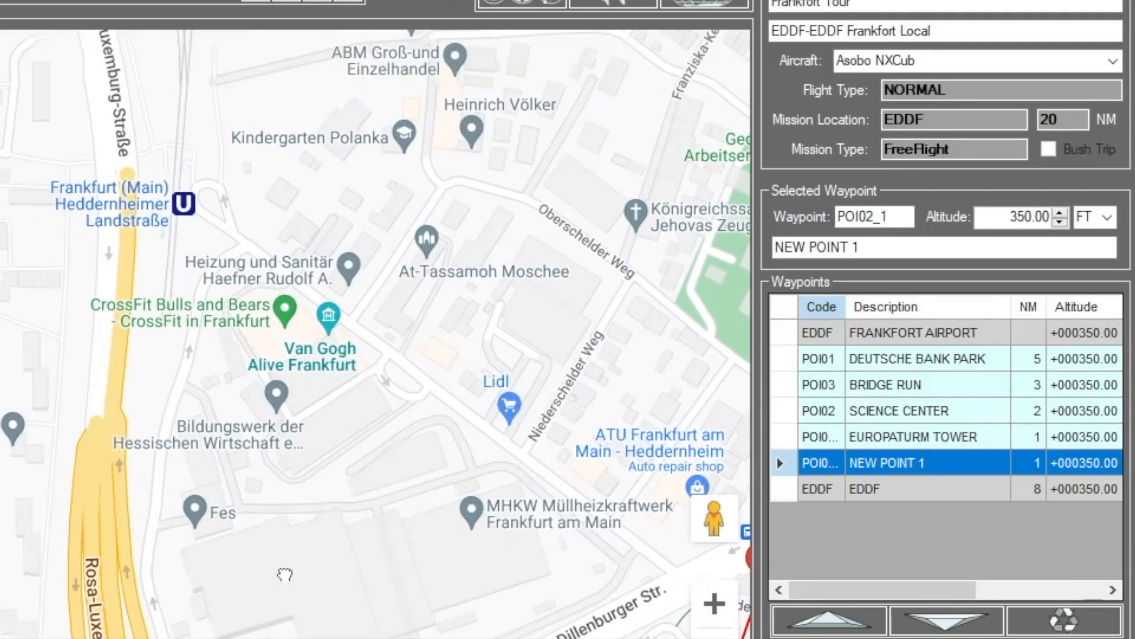
{"action": "mouse_move", "coordinate": [496, 445]}
{"action": "left_mouse_down"}
{"action": "mouse_move", "coordinate": [323, 436]}
{"action": "mouse_move", "coordinate": [217, 450]}
{"action": "left_mouse_up"}
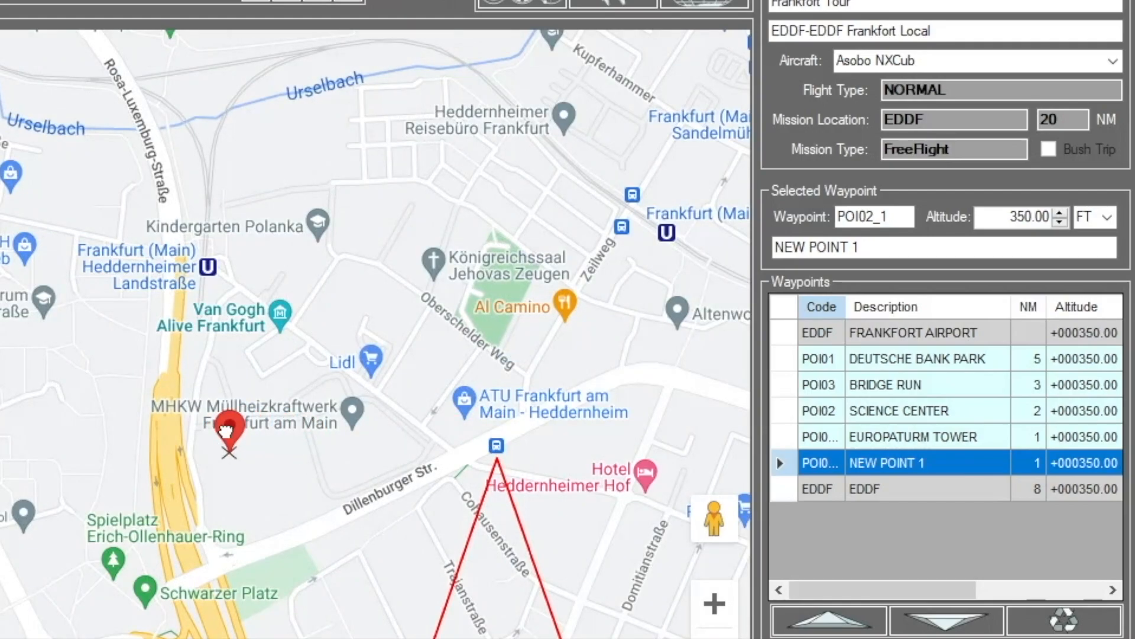
{"action": "left_click", "coordinate": [403, 367]}
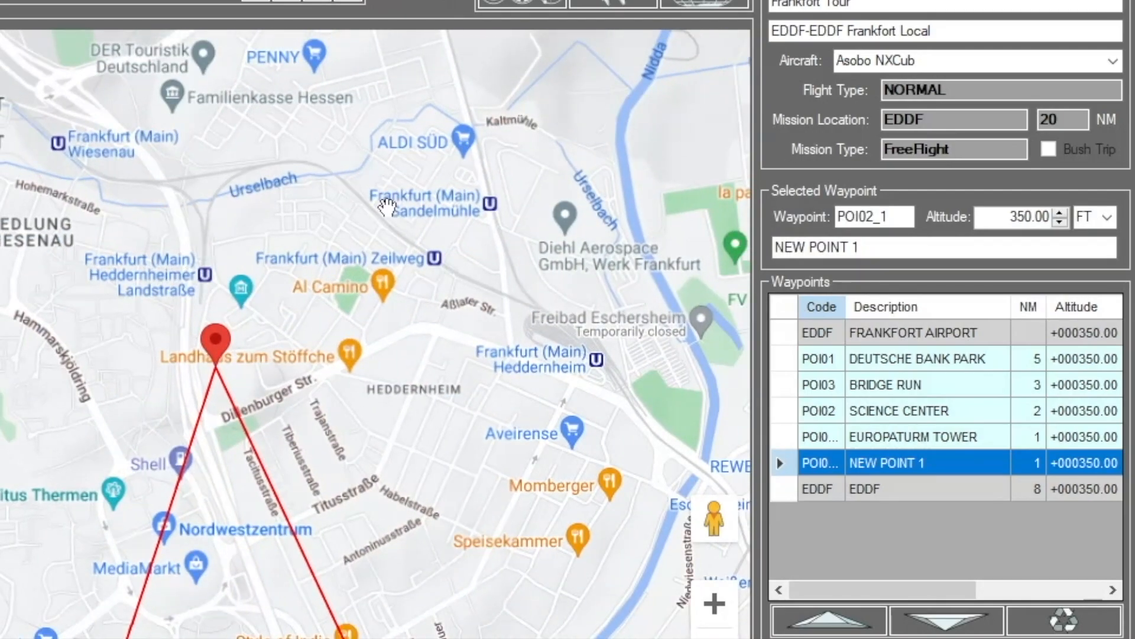
{"action": "left_click", "coordinate": [714, 603]}
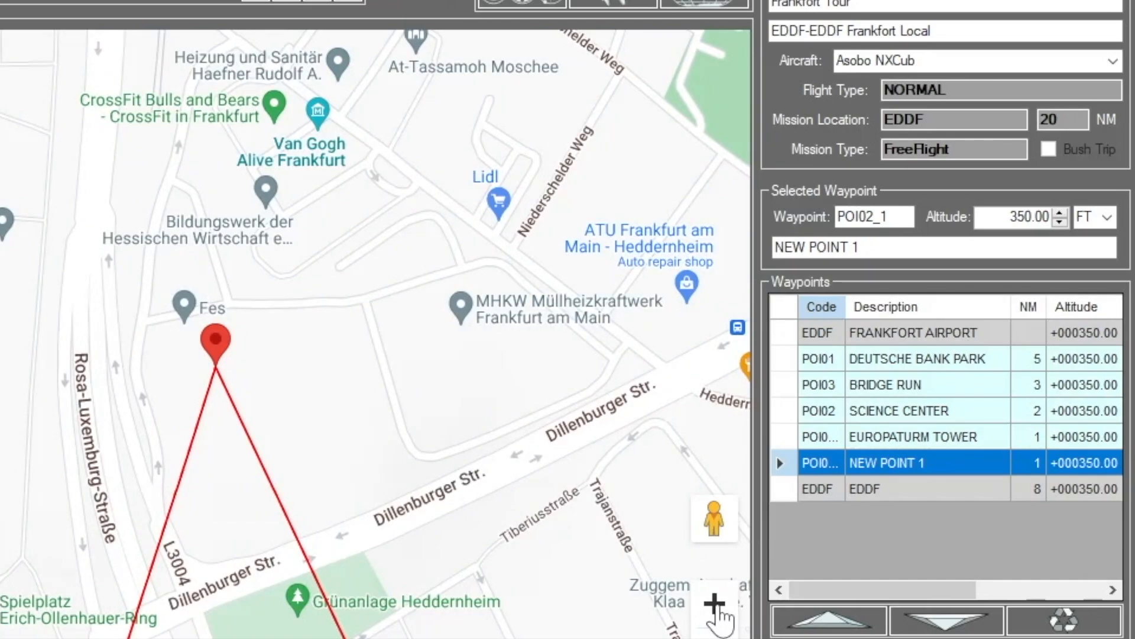
{"action": "left_click", "coordinate": [715, 608]}
{"action": "left_click_drag", "start_coordinate": [409, 327], "coordinate": [383, 543]}
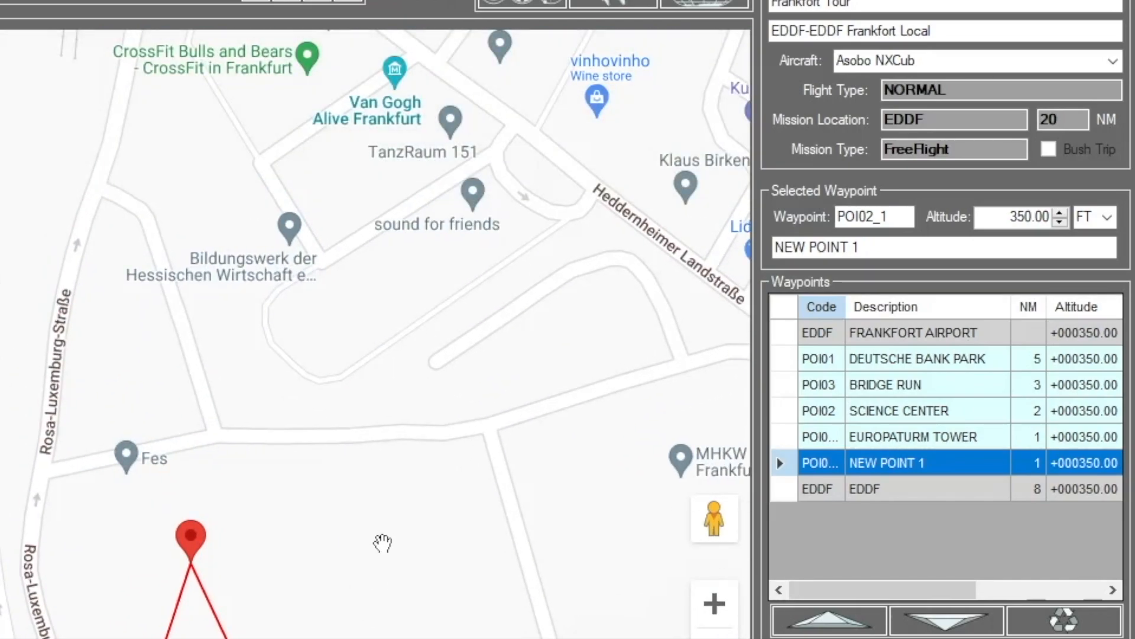
- Change the description of waypoint POI02_1 to INCINERATOR PLANT
{"action": "key", "text": "Tab"}
{"action": "type", "text": "IN"}
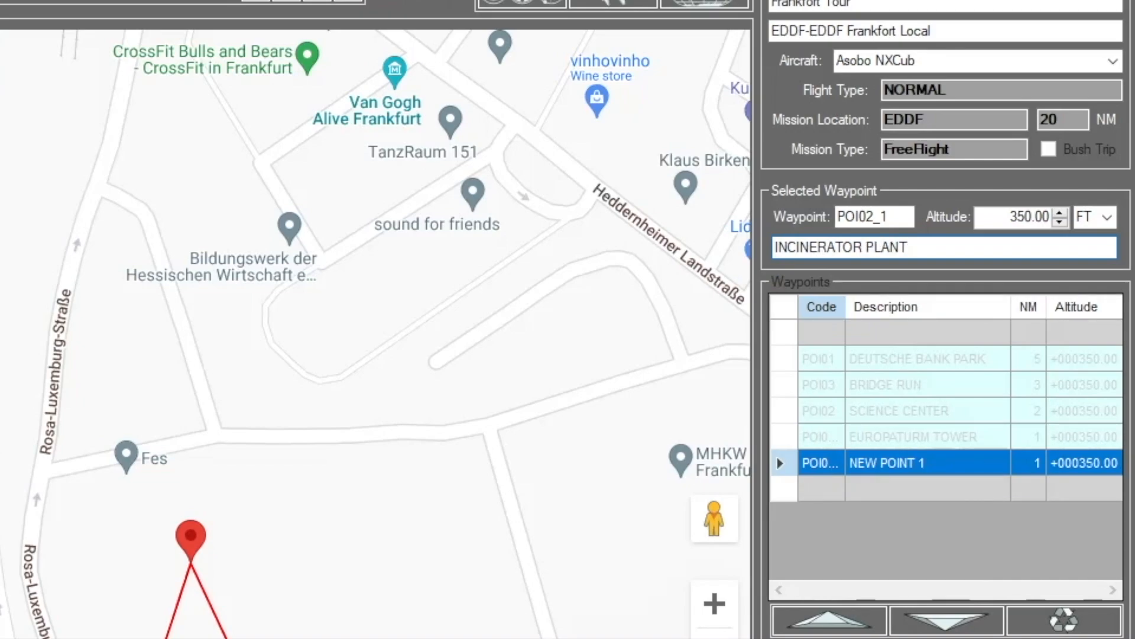
{"action": "type", "text": "CINERATOR PLANT"}
{"action": "key", "text": "Return"}
- Try to change the code of the BRIDGE RUN waypoint to POI02, and change its description to MULTI BRIDGE RUN
{"action": "left_click", "coordinate": [820, 359]}
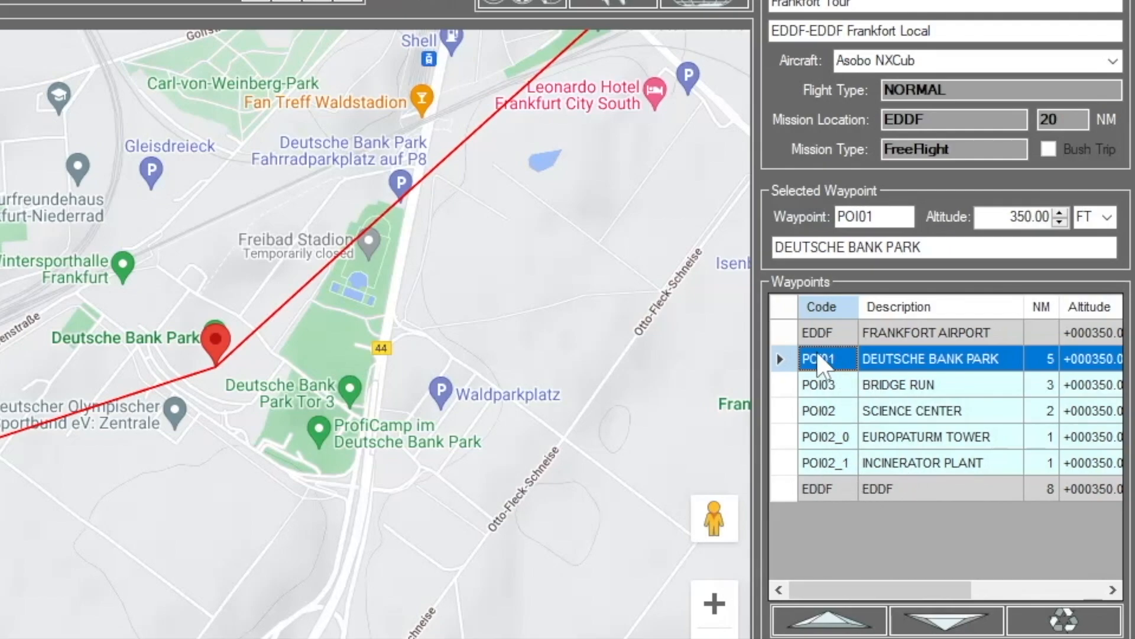
{"action": "left_click", "coordinate": [834, 383]}
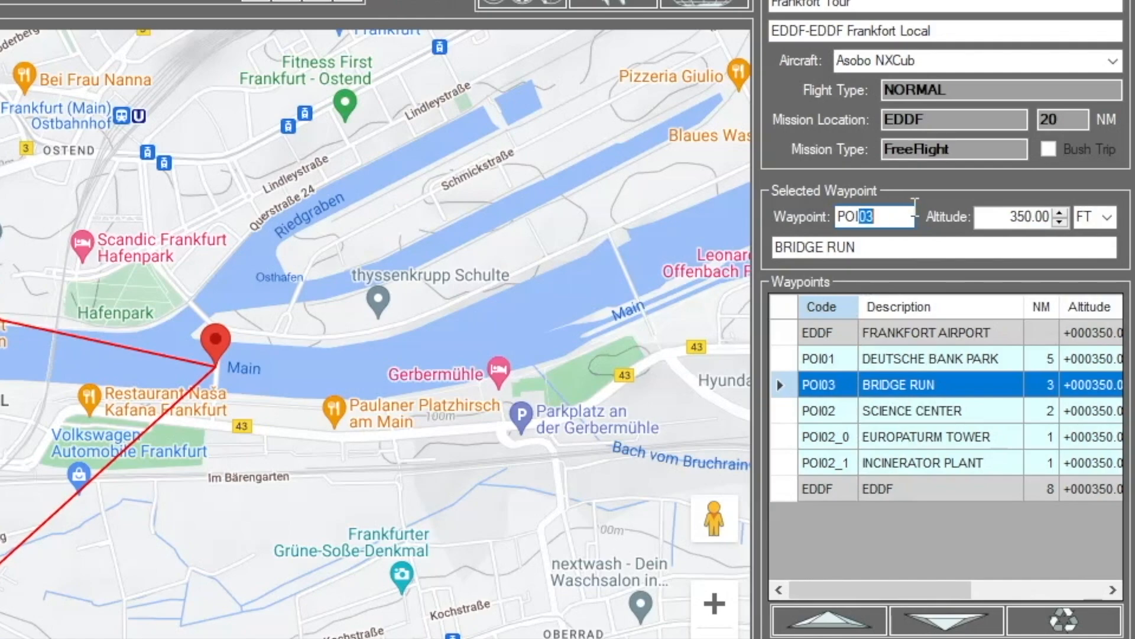
{"action": "type", "text": "02"}
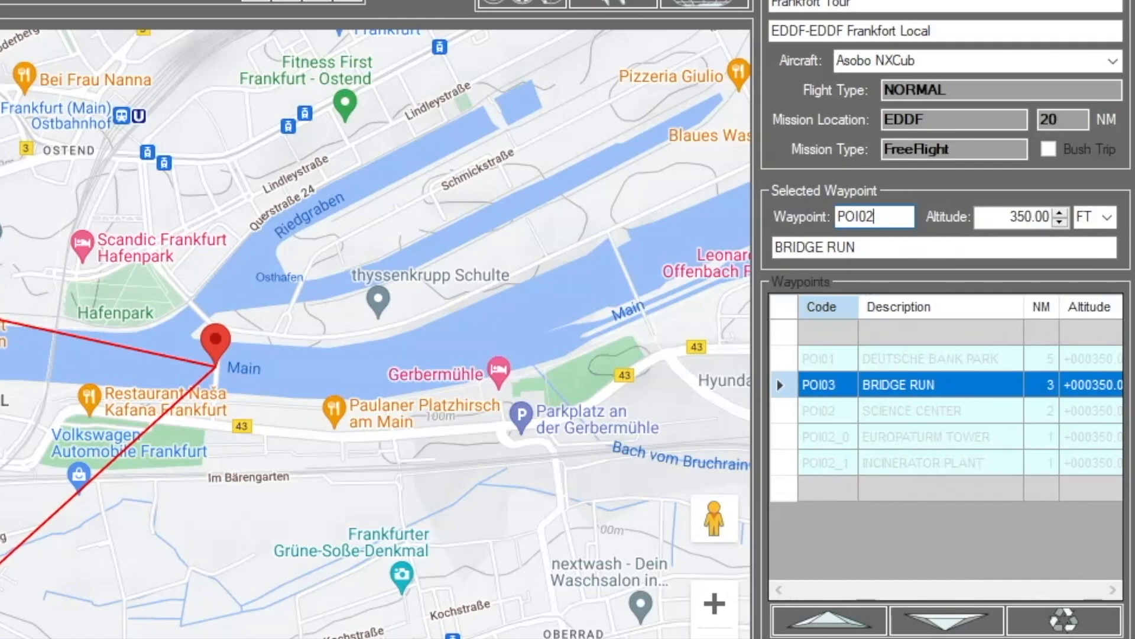
{"action": "key", "text": "Return"}
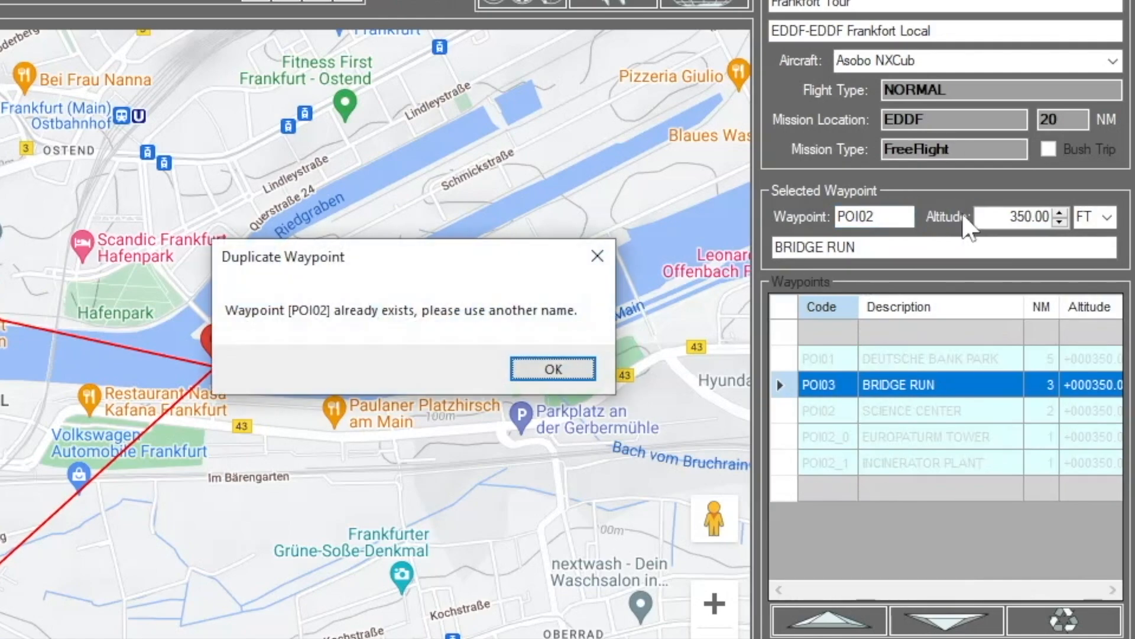
{"action": "left_click", "coordinate": [571, 368]}
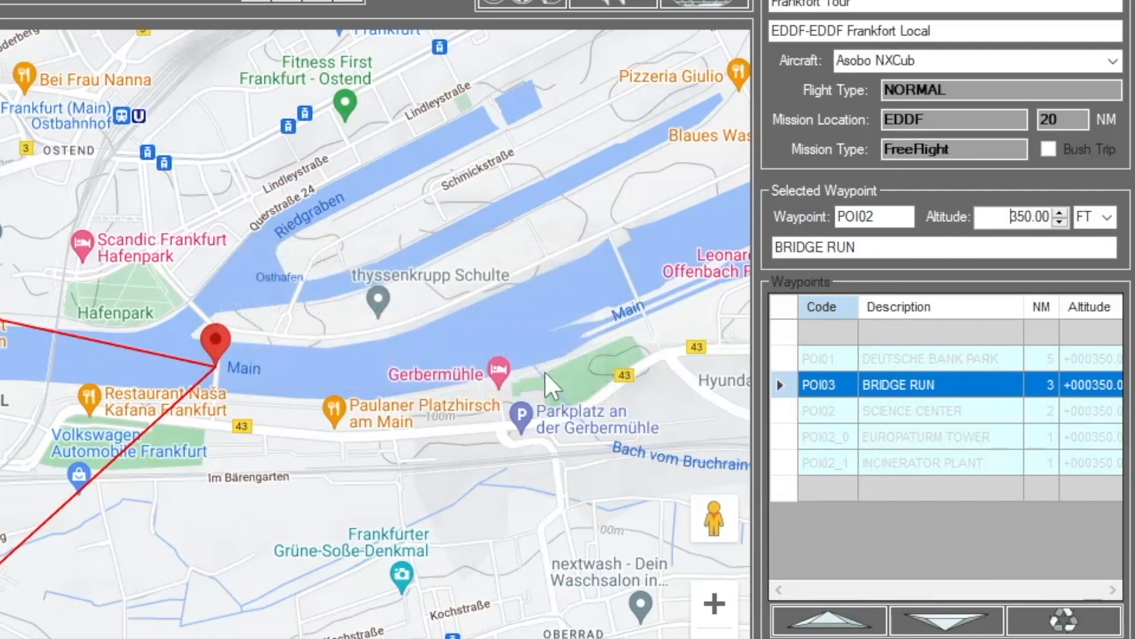
{"action": "key", "text": "Tab"}
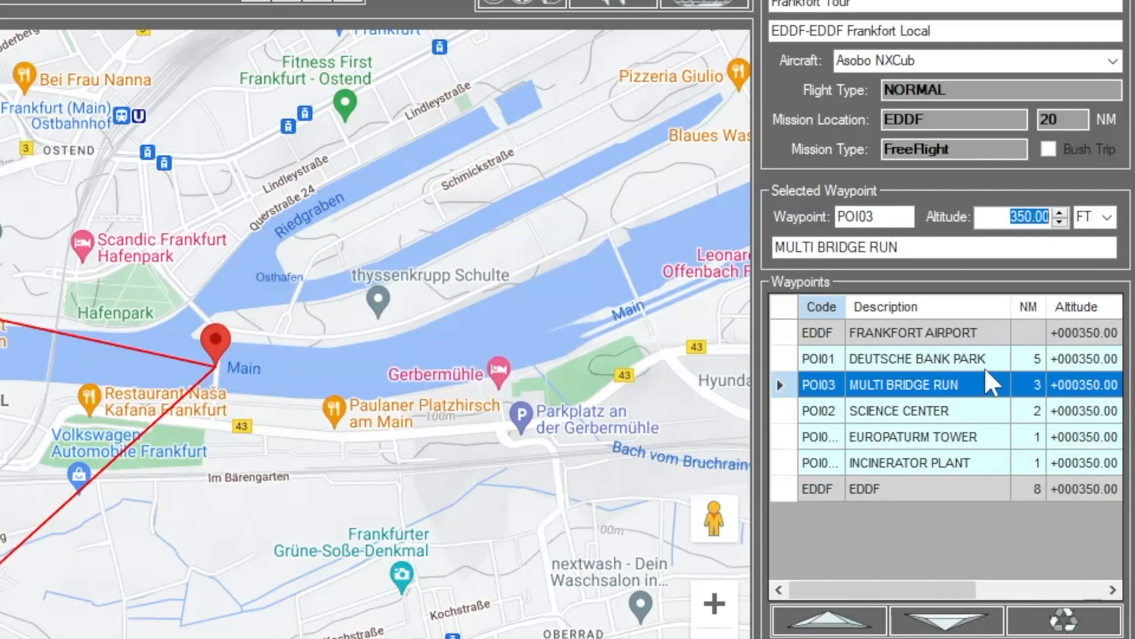
- Review the science center, tower and incinerator waypoints, and change the description of the final EDDF waypoint to FRANKFORT AIRPORT
{"action": "left_click", "coordinate": [937, 412]}
{"action": "left_click", "coordinate": [715, 603]}
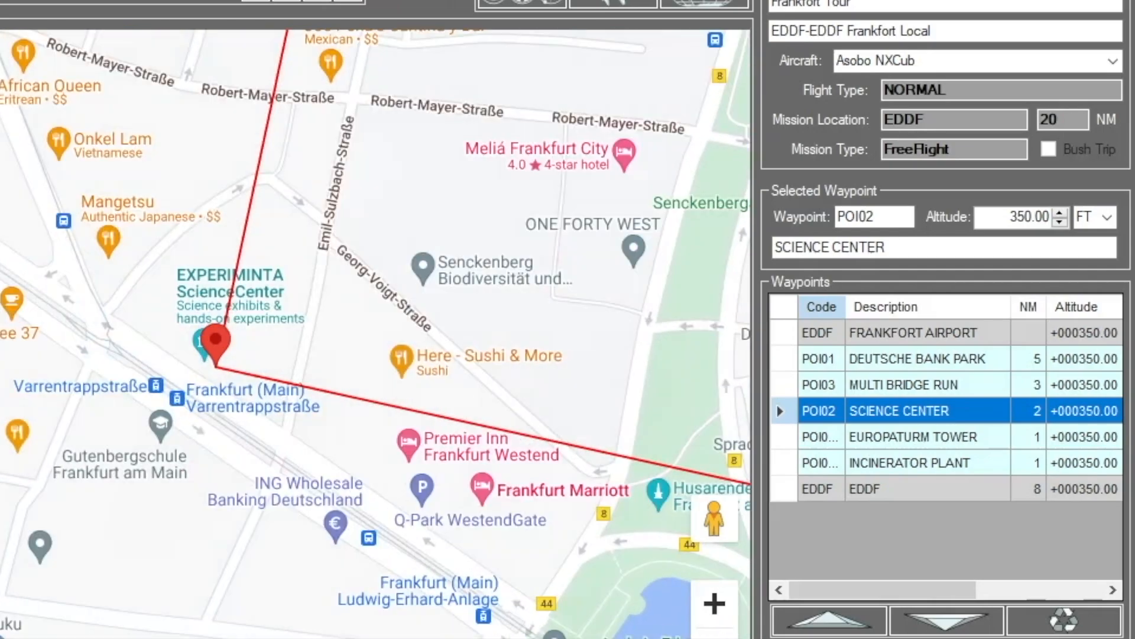
{"action": "left_click", "coordinate": [888, 443]}
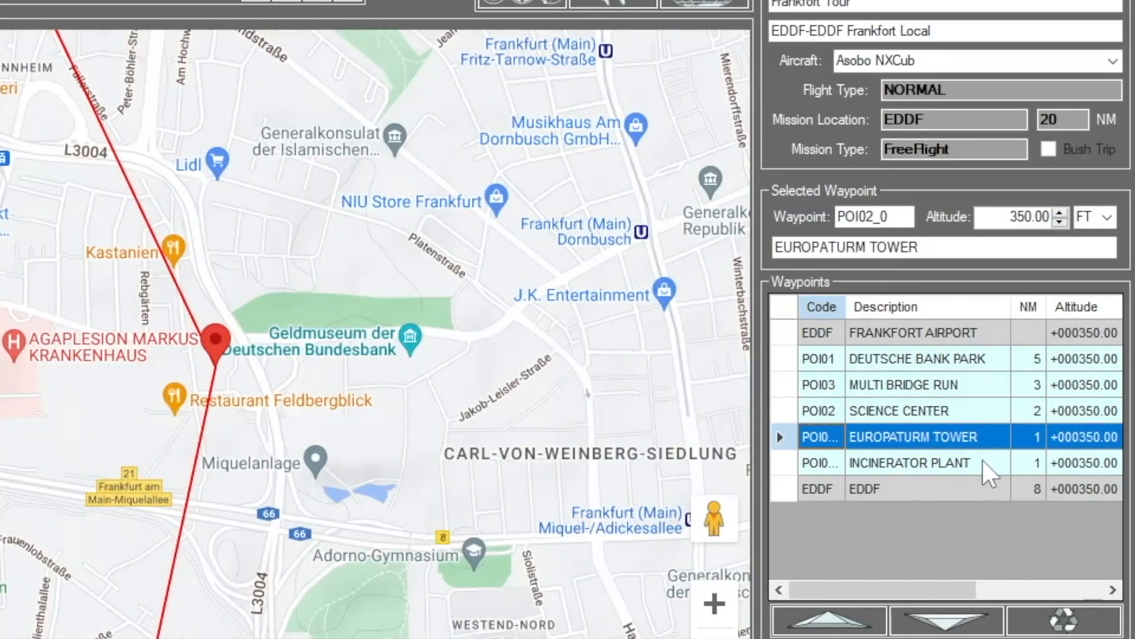
{"action": "left_click", "coordinate": [982, 461]}
{"action": "left_click", "coordinate": [927, 481]}
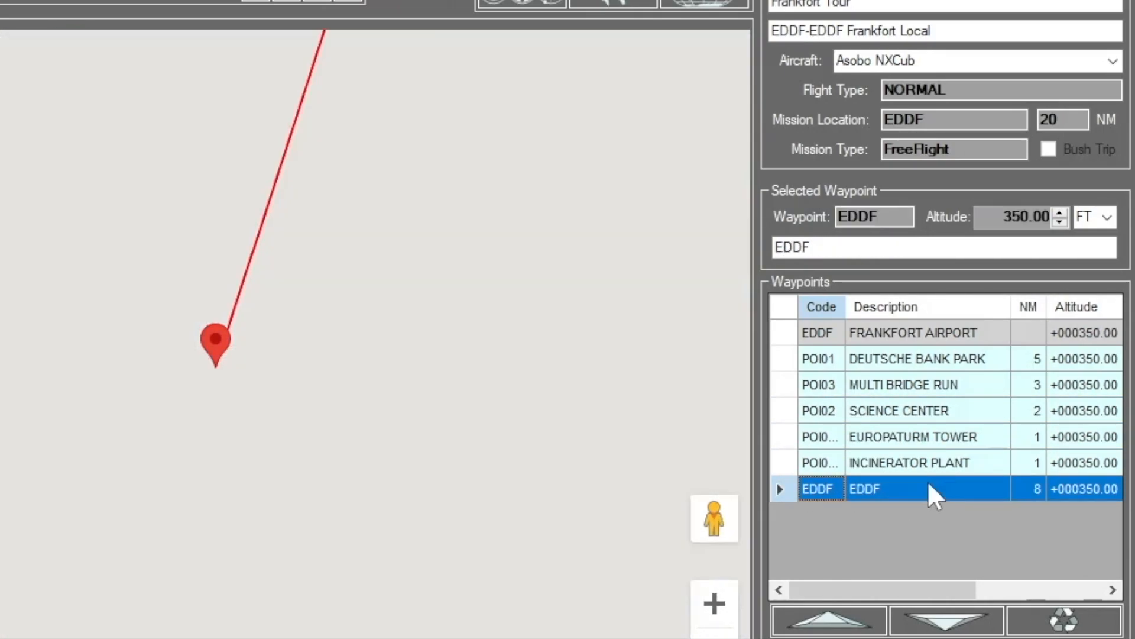
{"action": "type", "text": "FRANKFORT AIRPORT"}
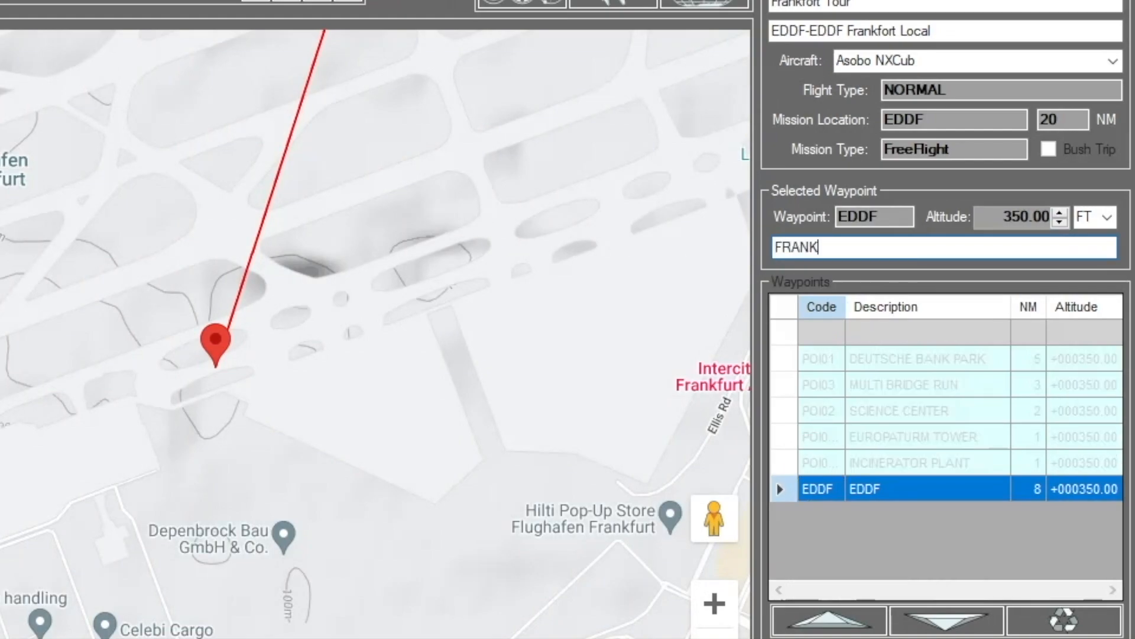
{"action": "key", "text": "Tab"}
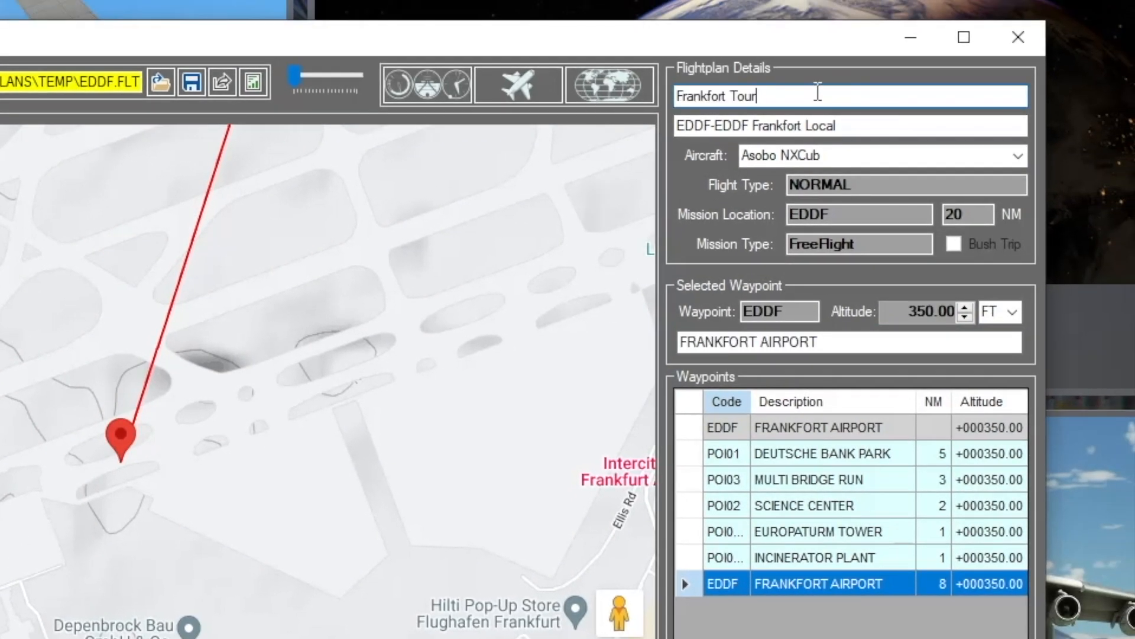
{"action": "left_click", "coordinate": [849, 124]}
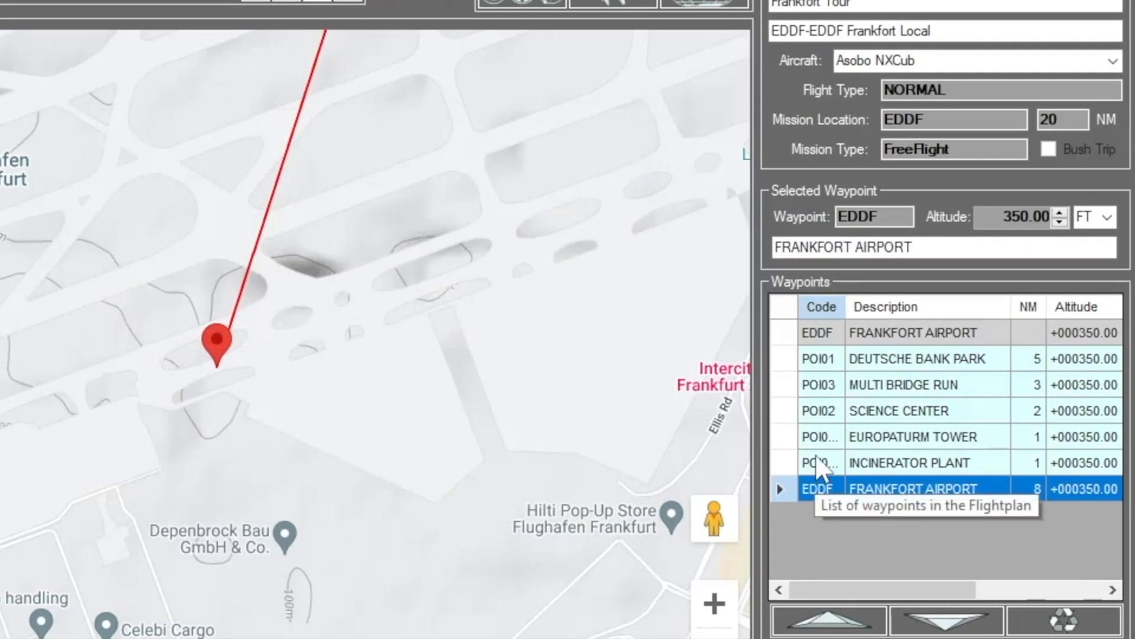
- Change the code of the INCINERATOR PLANT waypoint to POI05
{"action": "left_click", "coordinate": [724, 557]}
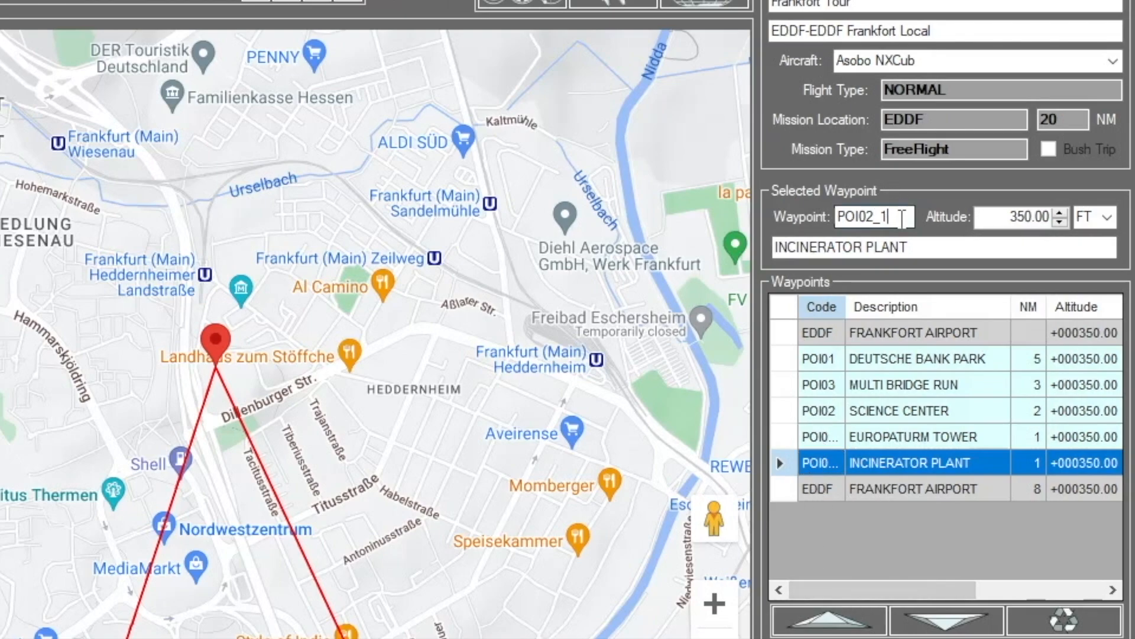
{"action": "left_click_drag", "start_coordinate": [904, 217], "coordinate": [613, 195]}
{"action": "type", "text": "po"}
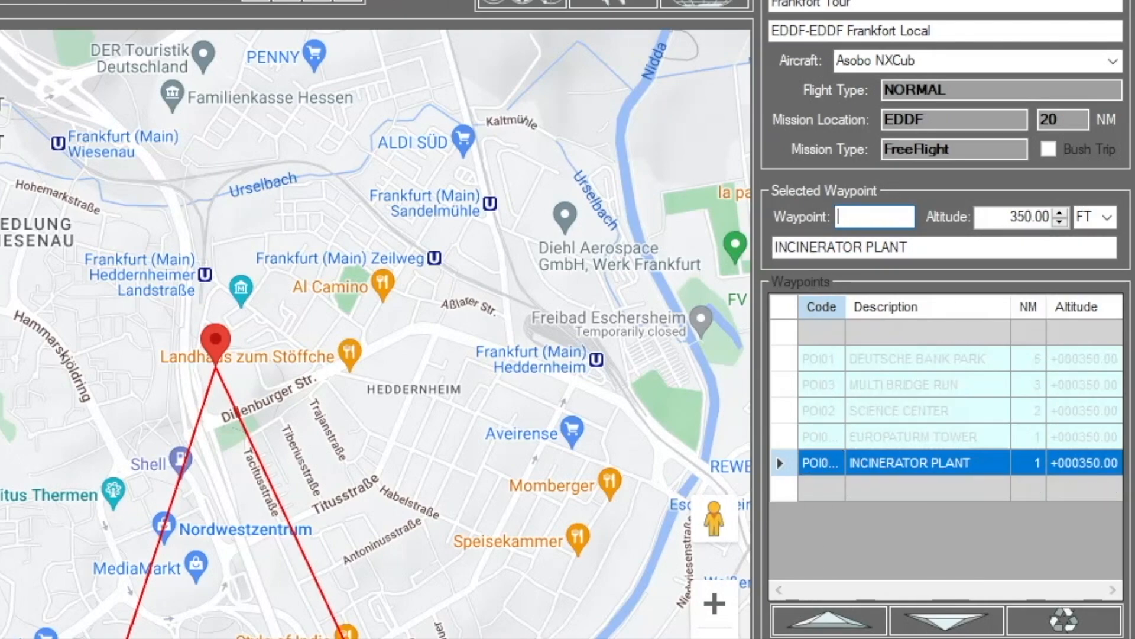
{"action": "type", "text": "i05"}
{"action": "key", "text": "Return"}
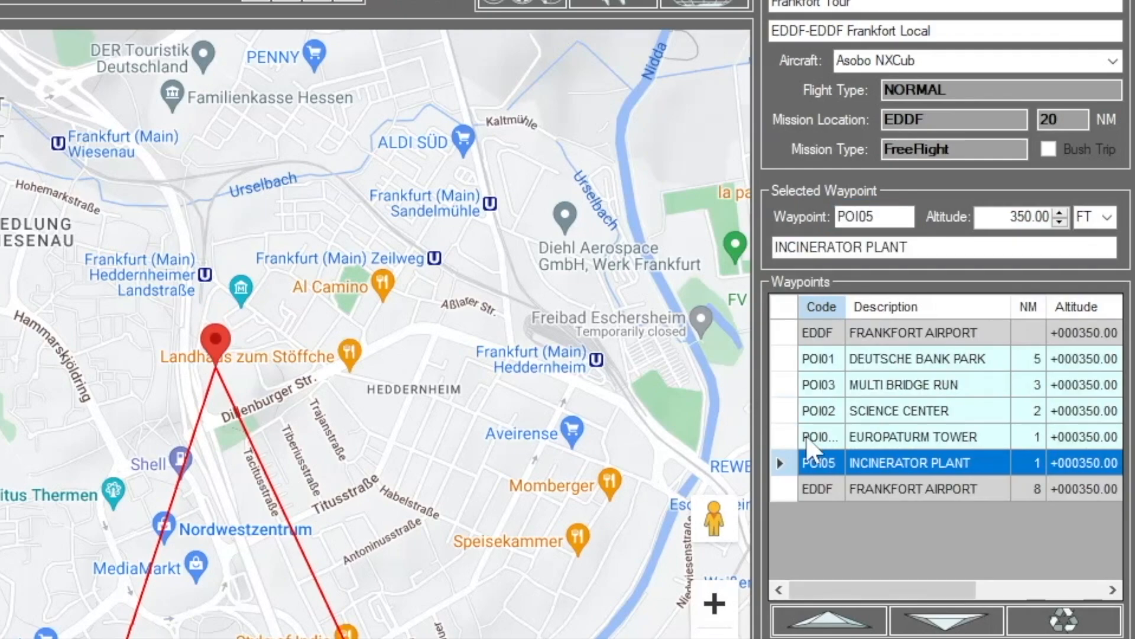
- Change the code of the EUROPATURM TOWER waypoint to POI04
{"action": "left_click", "coordinate": [819, 437]}
{"action": "left_click_drag", "start_coordinate": [907, 217], "coordinate": [384, 166]}
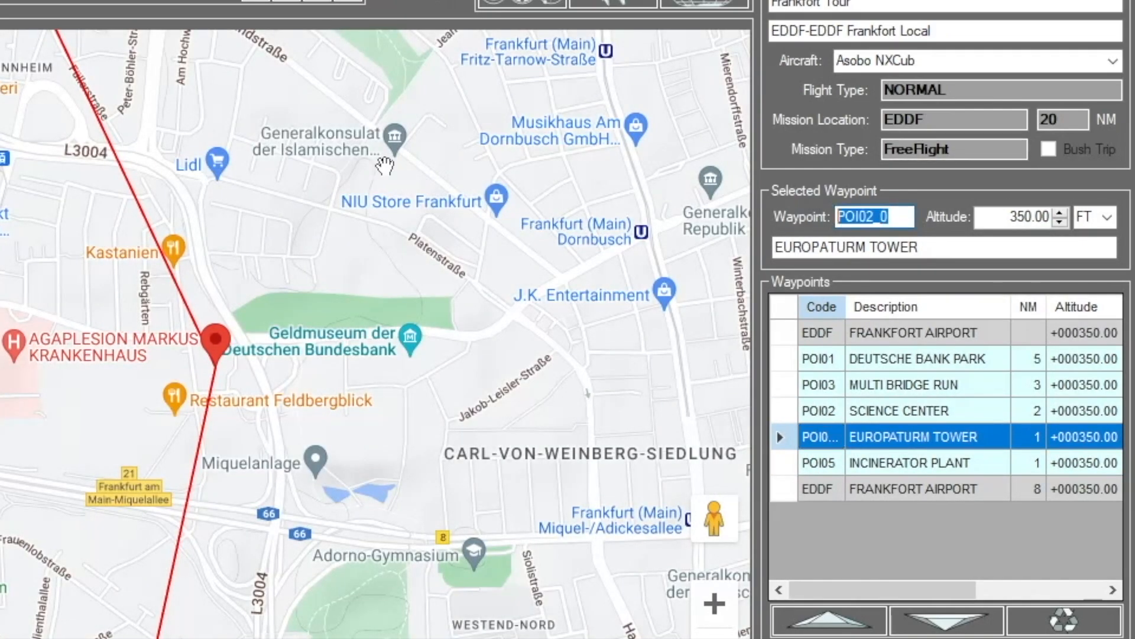
{"action": "type", "text": "po"}
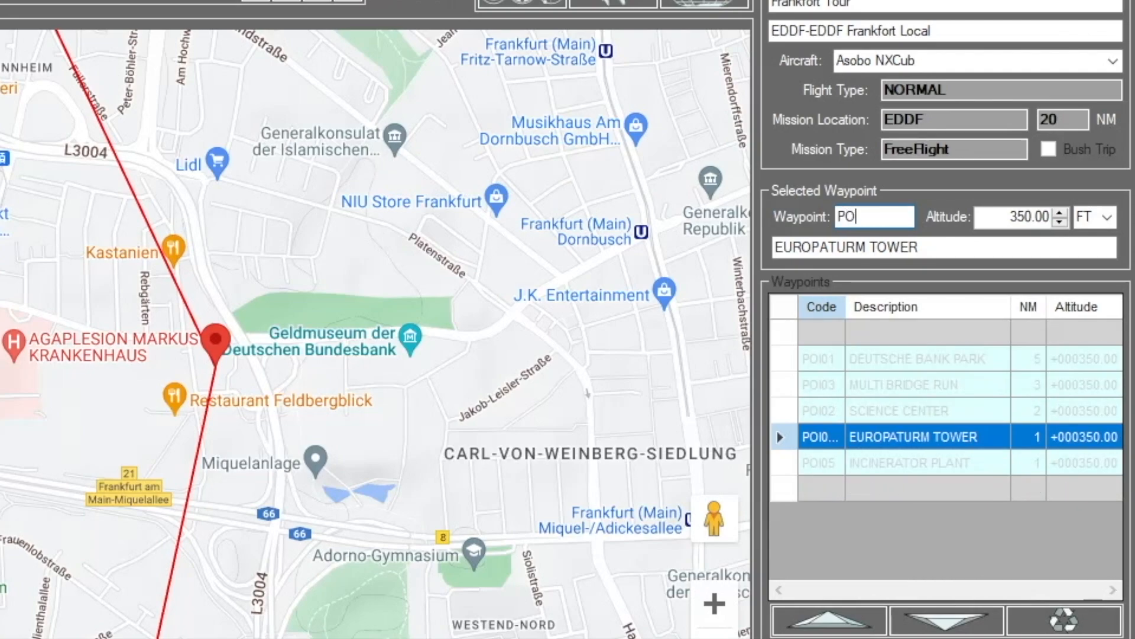
{"action": "key", "text": "Return"}
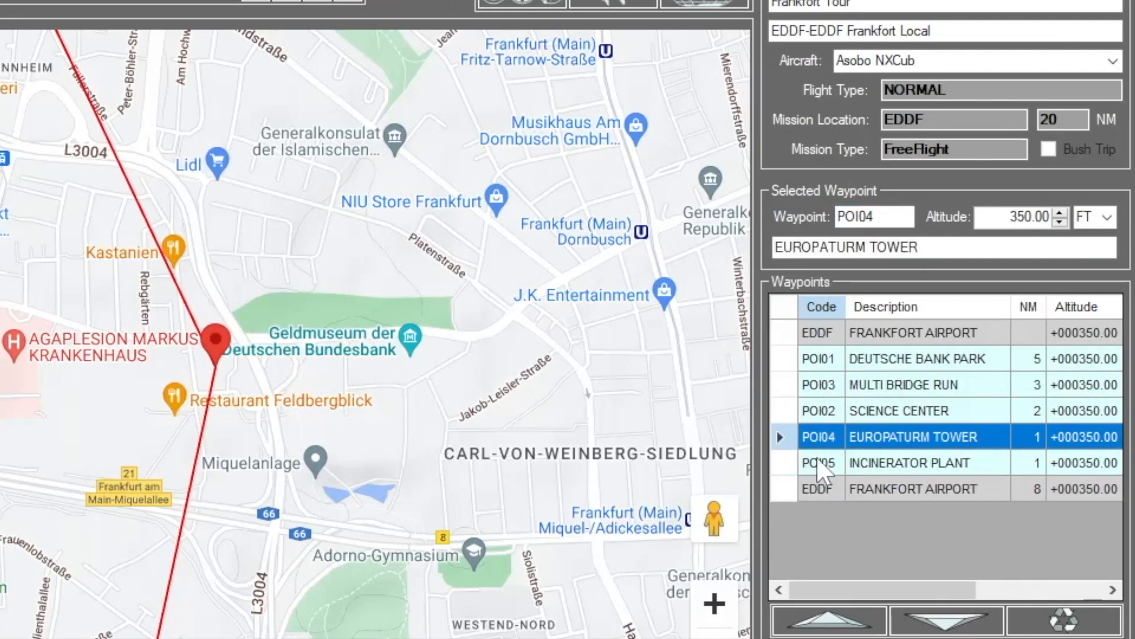
- Give the SCIENCE CENTER waypoint the code POI03_ to free POI02, and assign POI02 to the MULTI BRIDGE RUN waypoint
{"action": "left_click", "coordinate": [829, 410]}
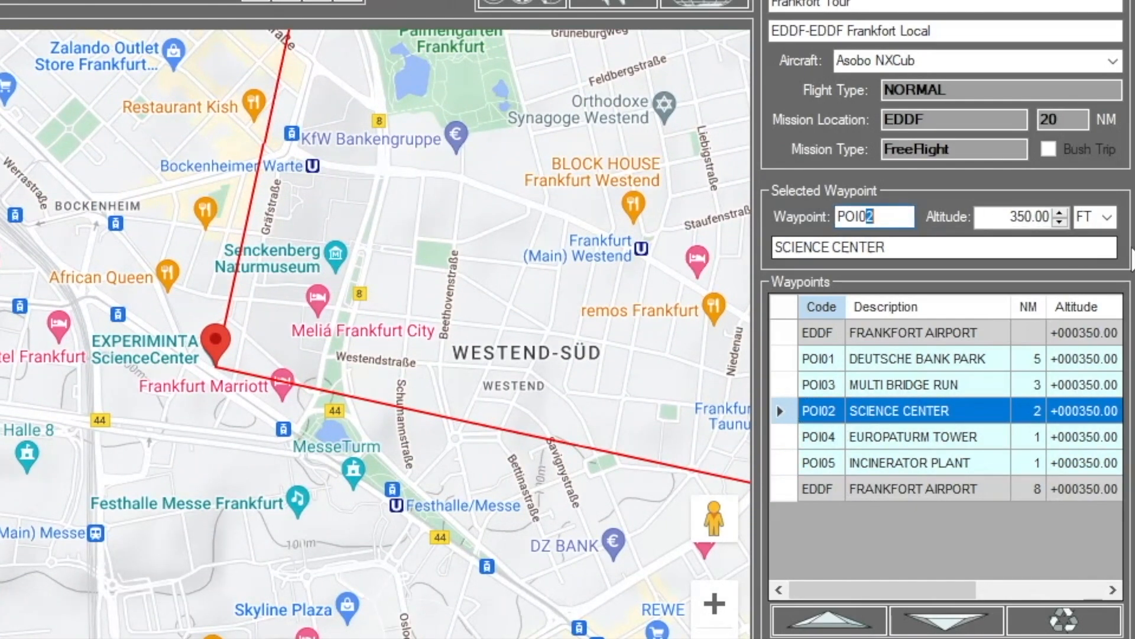
{"action": "type", "text": "3_"}
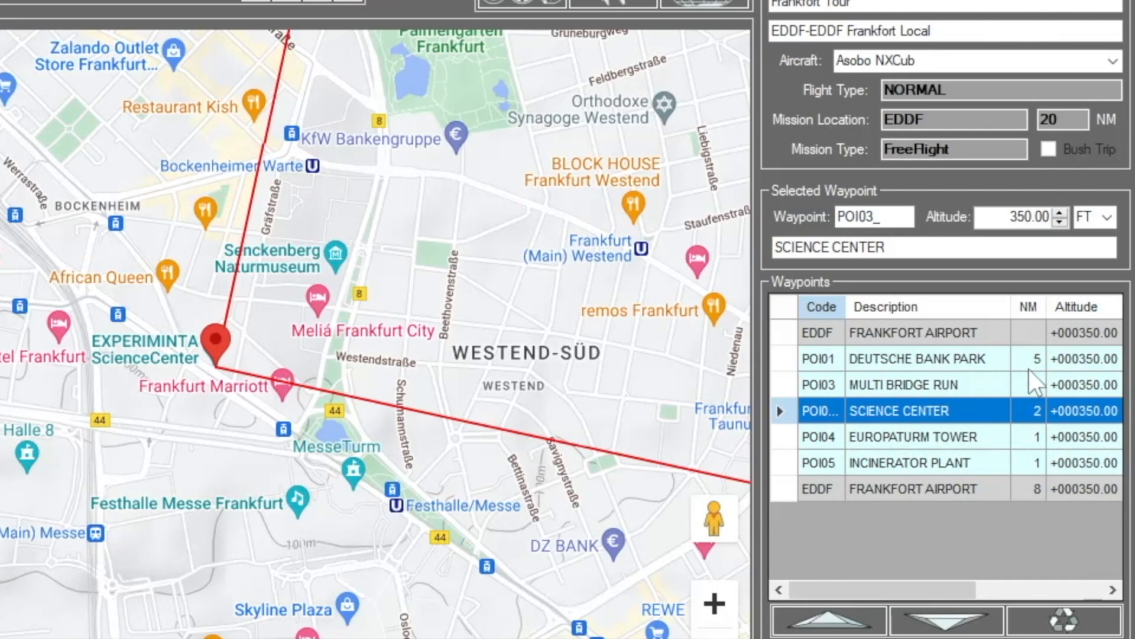
{"action": "left_click", "coordinate": [829, 386]}
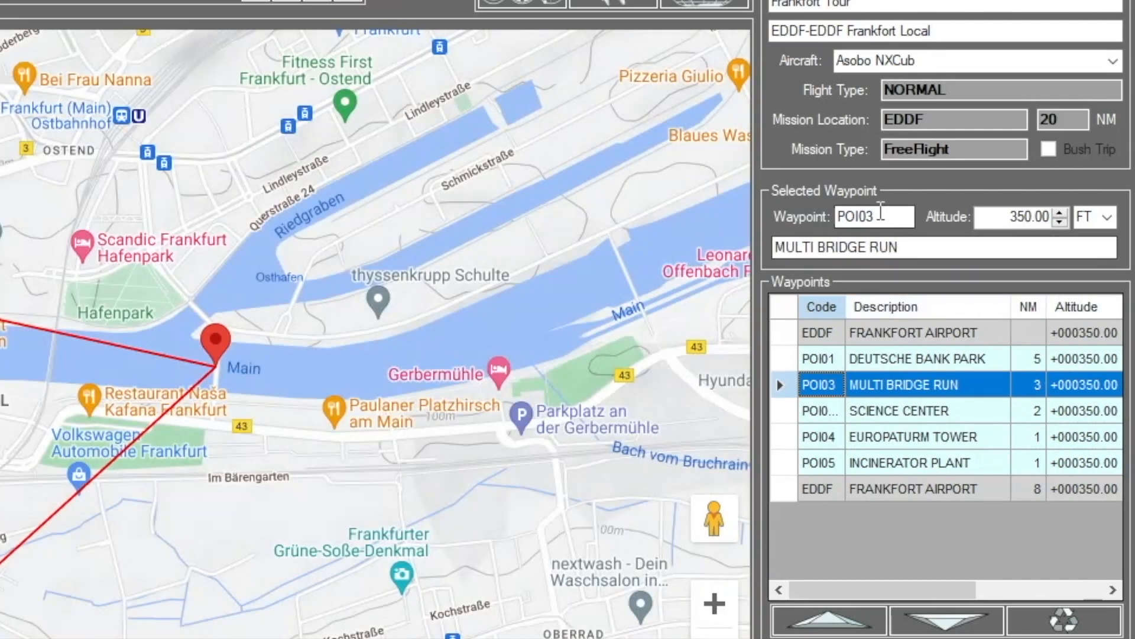
{"action": "left_click_drag", "start_coordinate": [868, 215], "coordinate": [945, 231]}
{"action": "type", "text": "2"}
{"action": "key", "text": "Return"}
- Change the code of the SCIENCE CENTER waypoint to POI03 and select the DEUTSCHE BANK PARK waypoint
{"action": "left_click", "coordinate": [819, 413]}
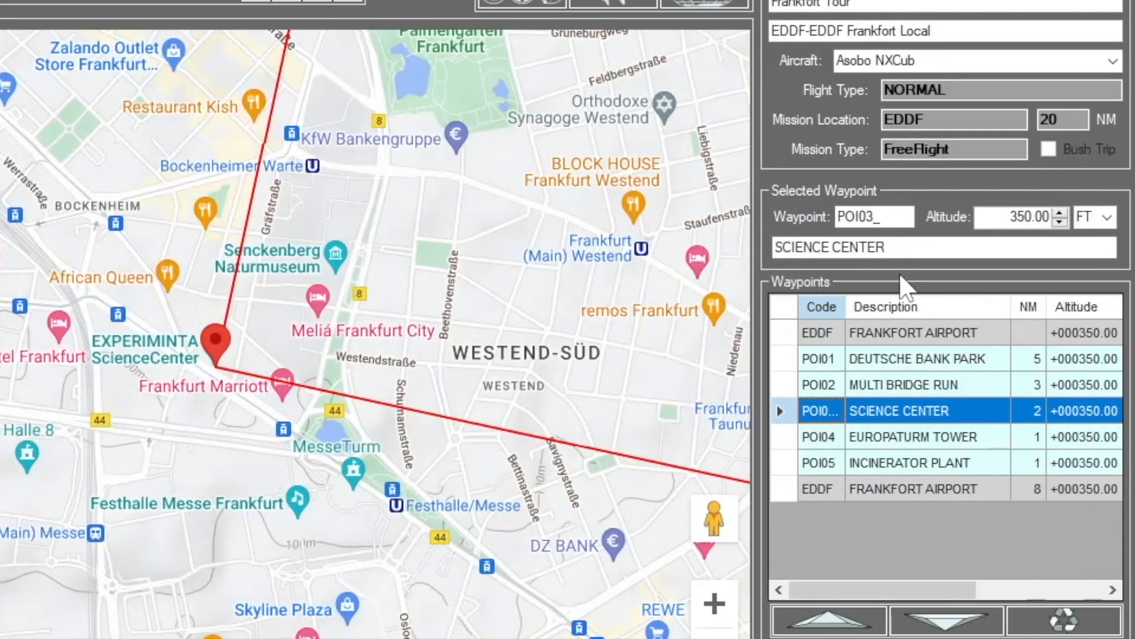
{"action": "key", "text": "Return"}
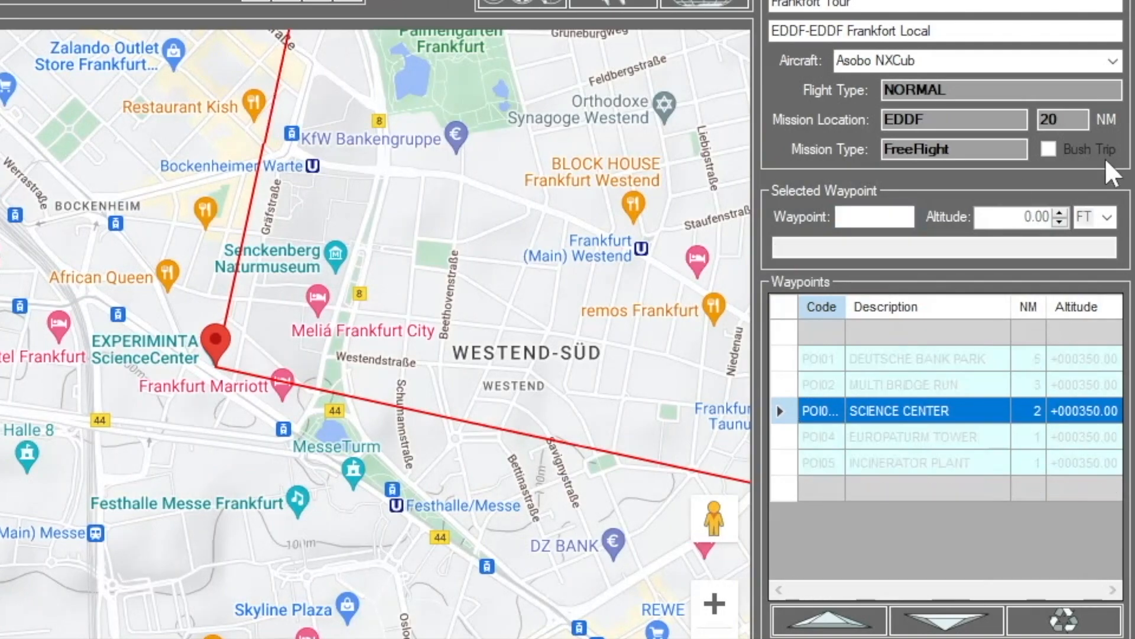
{"action": "left_click", "coordinate": [829, 363]}
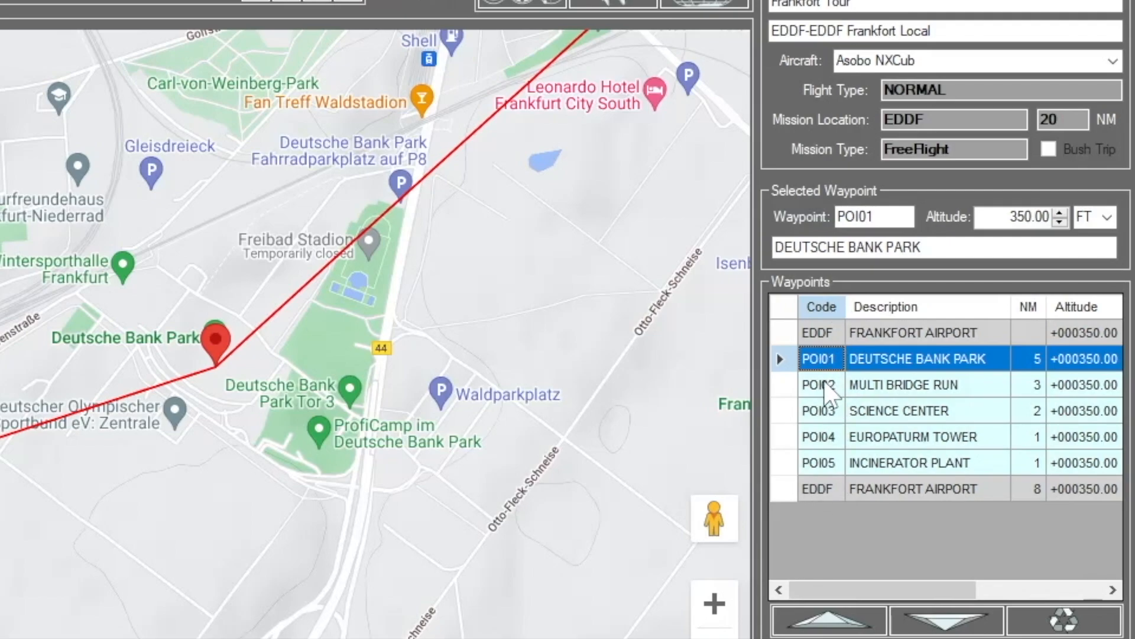
- Choose Asobo NXCub as the aircraft and save the flight plan as EDDF in the TEMP folder, overwriting the existing file
{"action": "left_click", "coordinate": [970, 61]}
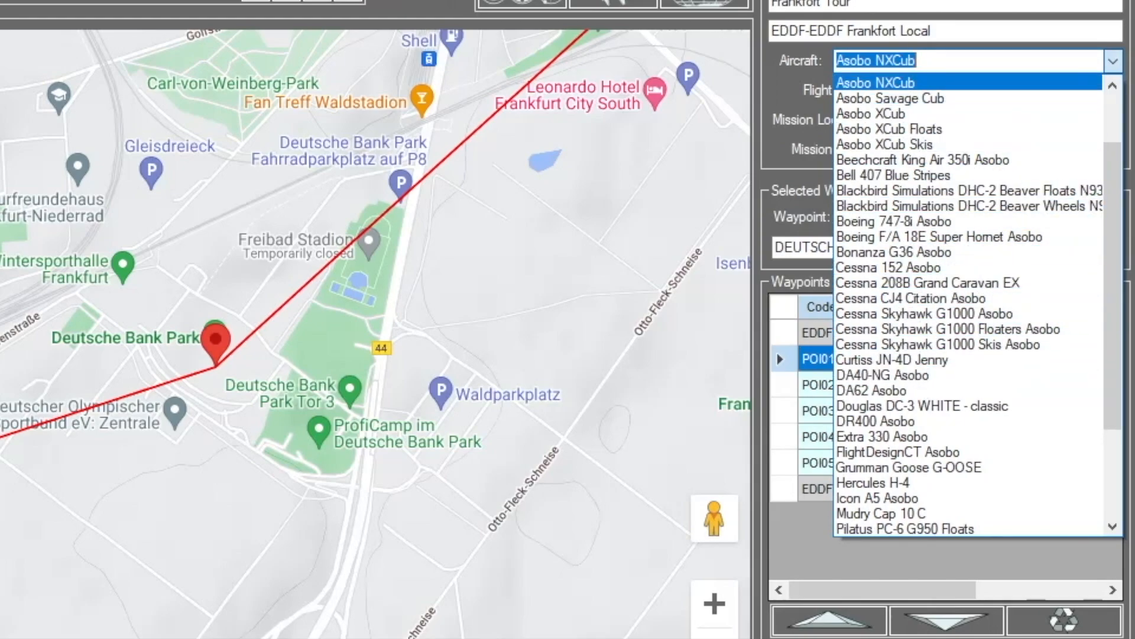
{"action": "left_click", "coordinate": [877, 82]}
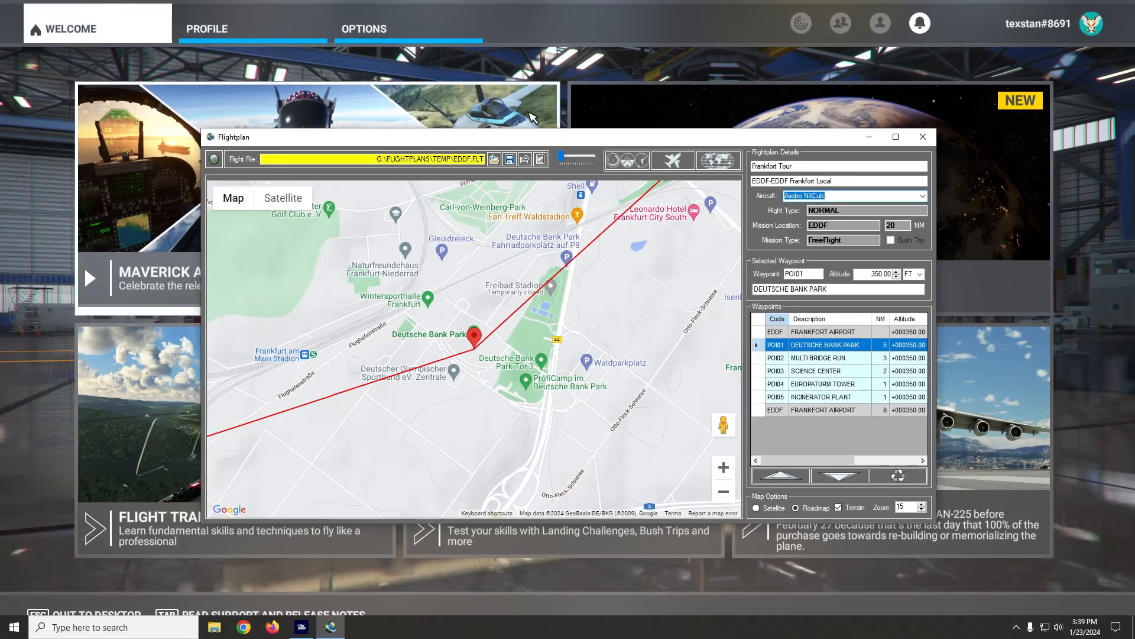
{"action": "left_click", "coordinate": [510, 159]}
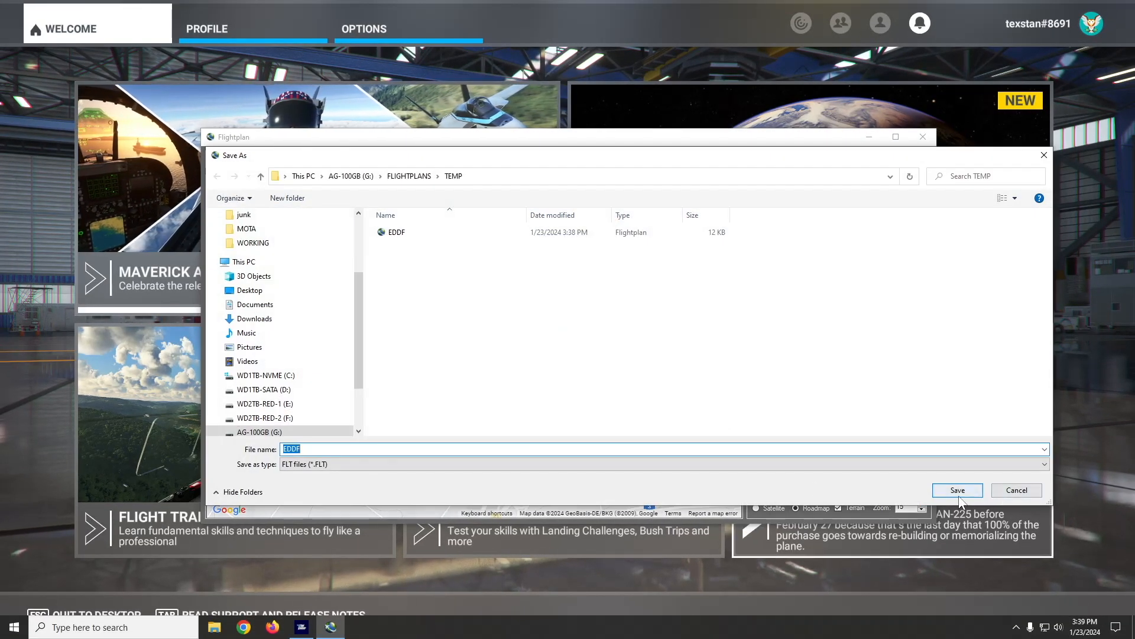
{"action": "left_click", "coordinate": [958, 491]}
{"action": "left_click", "coordinate": [593, 312]}
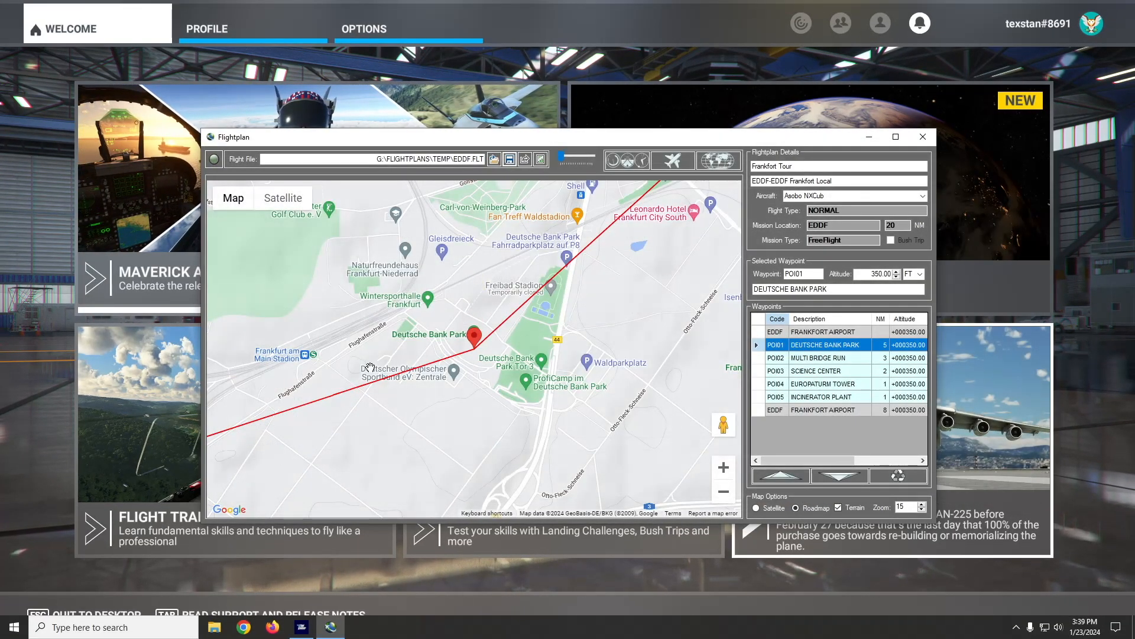
- Start sharing the flight plan to simflightplan.com and add summary text about Frankfort's bridges, MSFS Points of Interest and the landmarks achievement
{"action": "left_click", "coordinate": [525, 159]}
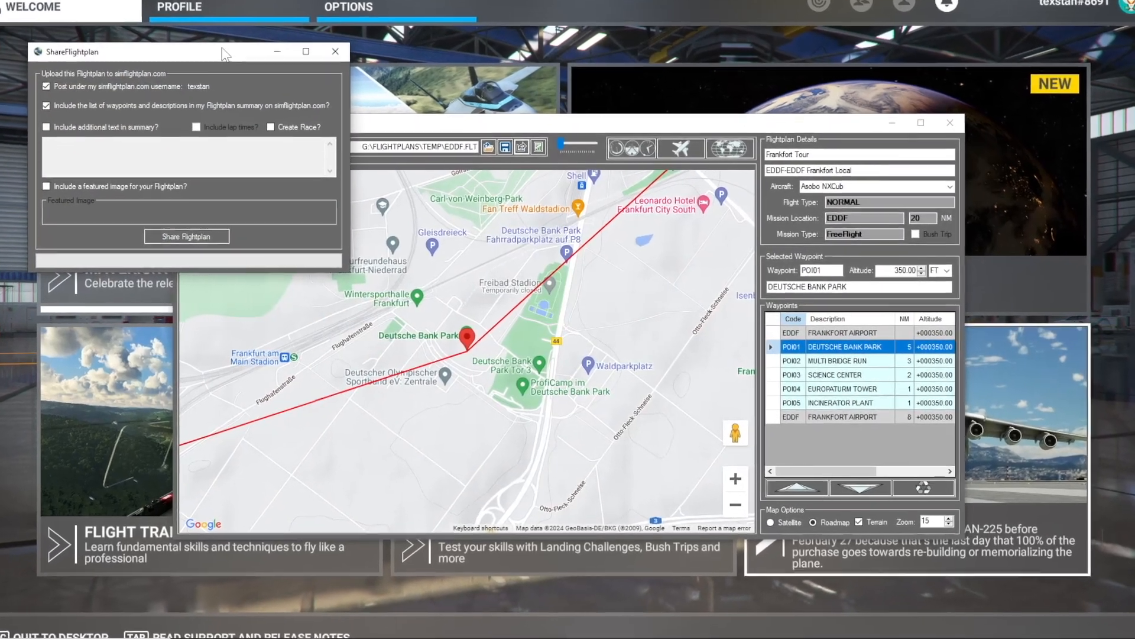
{"action": "left_click_drag", "start_coordinate": [208, 52], "coordinate": [531, 237]}
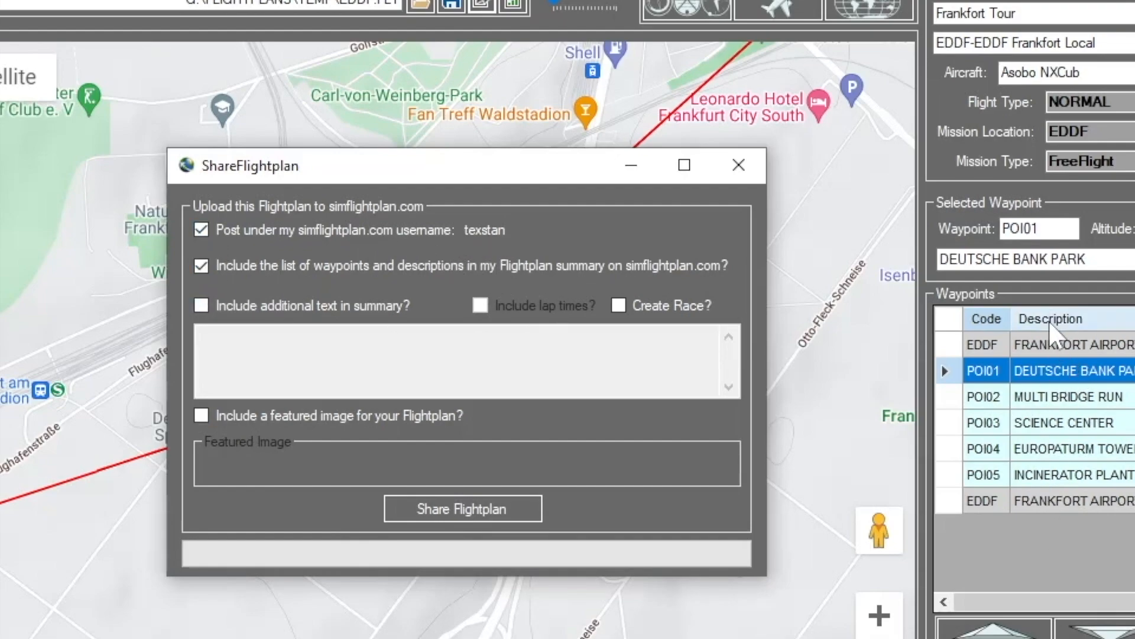
{"action": "left_click", "coordinate": [202, 306]}
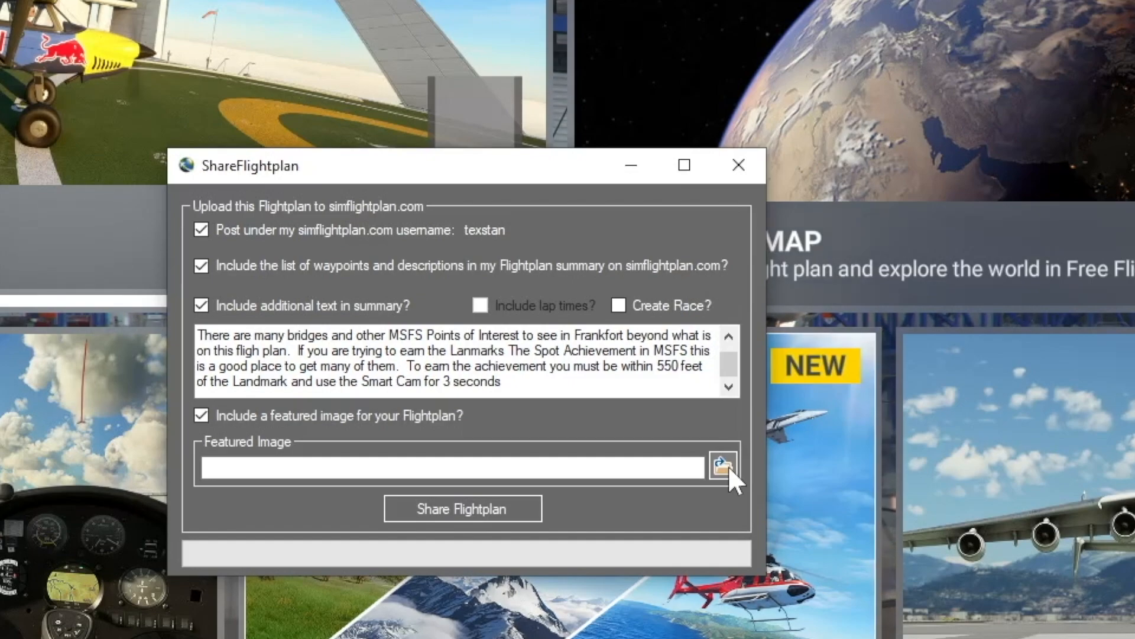
- Use SedonaLP.png from the Flightplan Images folder as the featured image and share the flight plan
{"action": "left_click", "coordinate": [729, 469]}
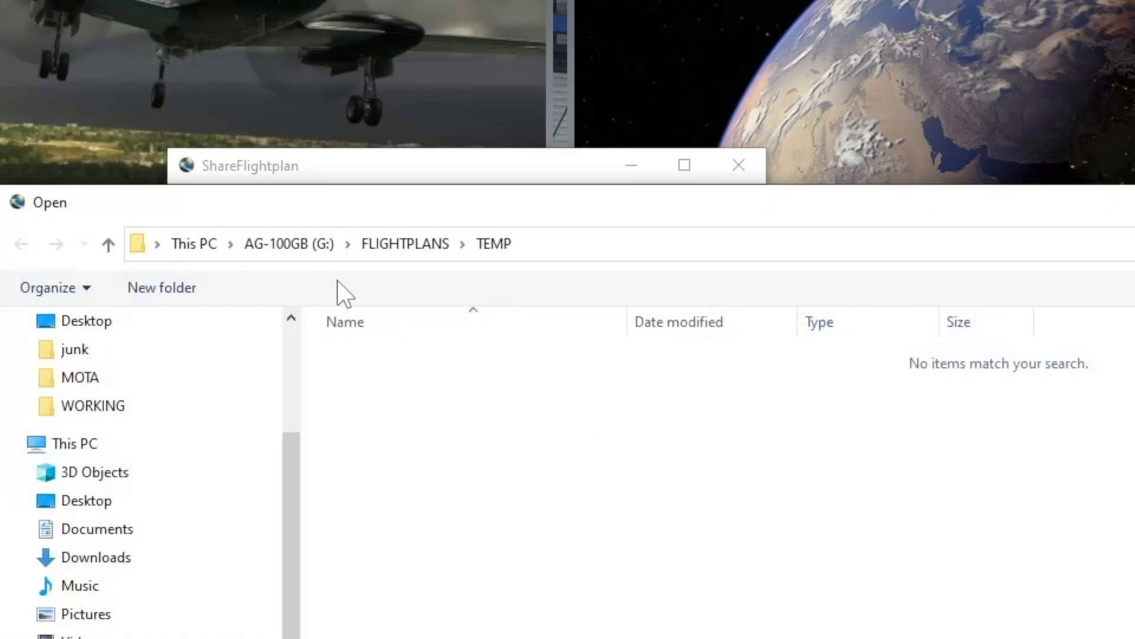
{"action": "scroll", "coordinate": [95, 367], "scroll_direction": "up", "scroll_amount": 1}
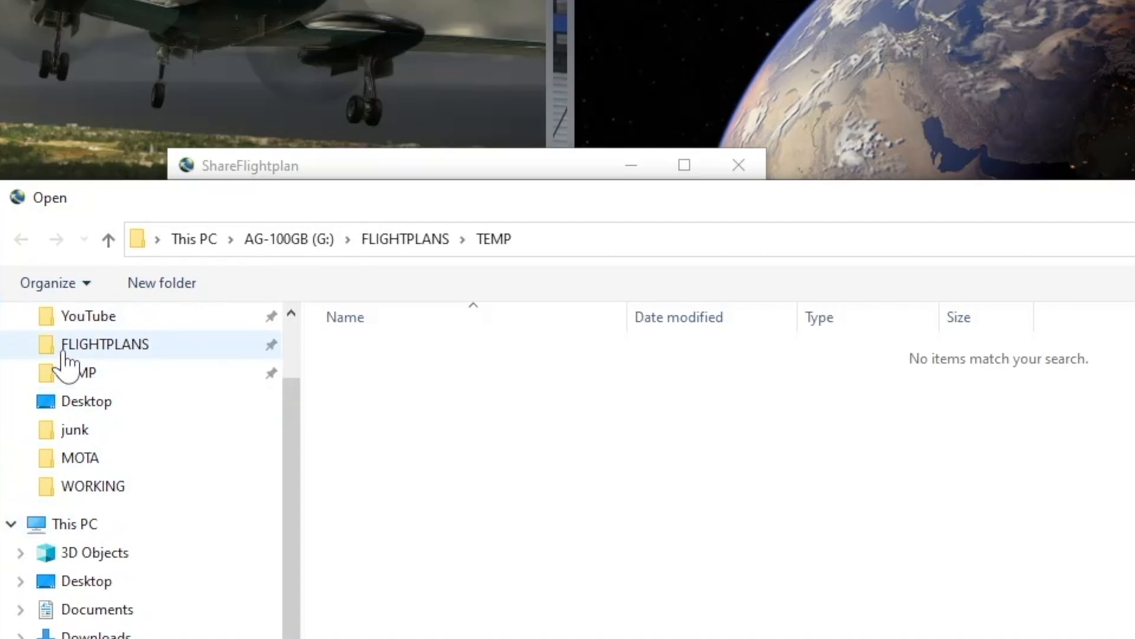
{"action": "scroll", "coordinate": [74, 366], "scroll_direction": "up", "scroll_amount": 1}
{"action": "left_click", "coordinate": [85, 395]}
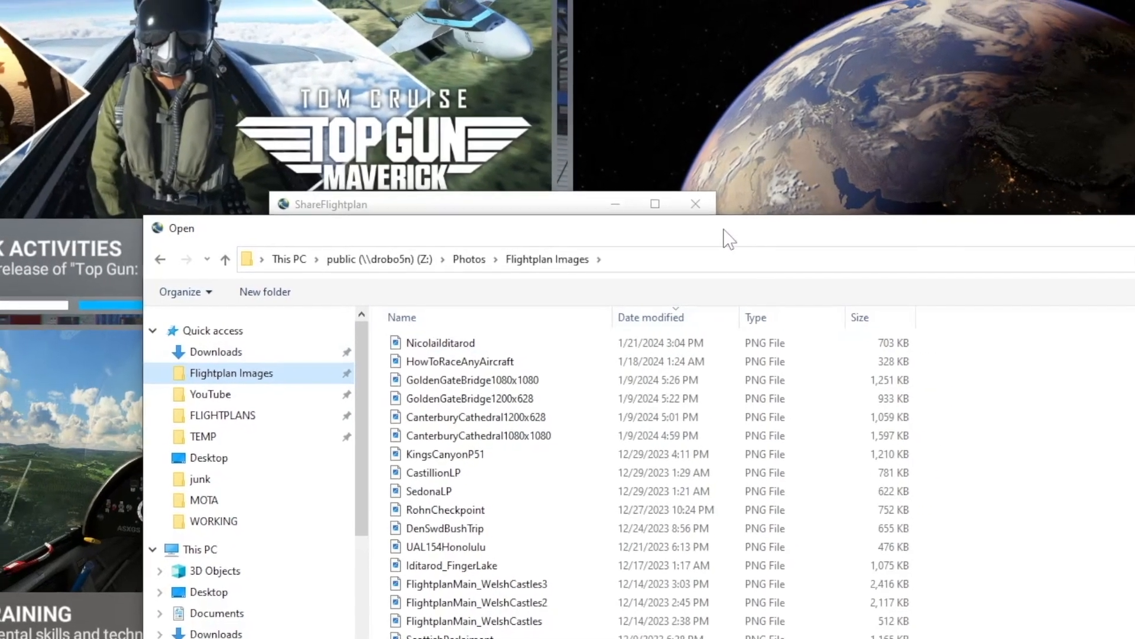
{"action": "left_click", "coordinate": [429, 491]}
{"action": "double_click", "coordinate": [429, 491]}
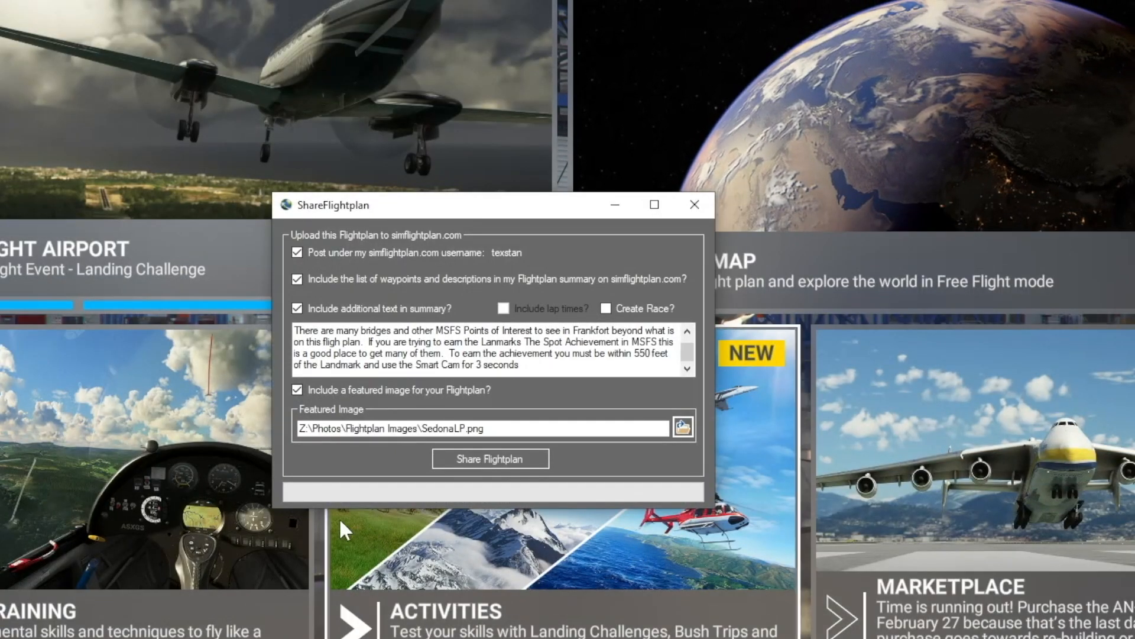
{"action": "left_click", "coordinate": [470, 460]}
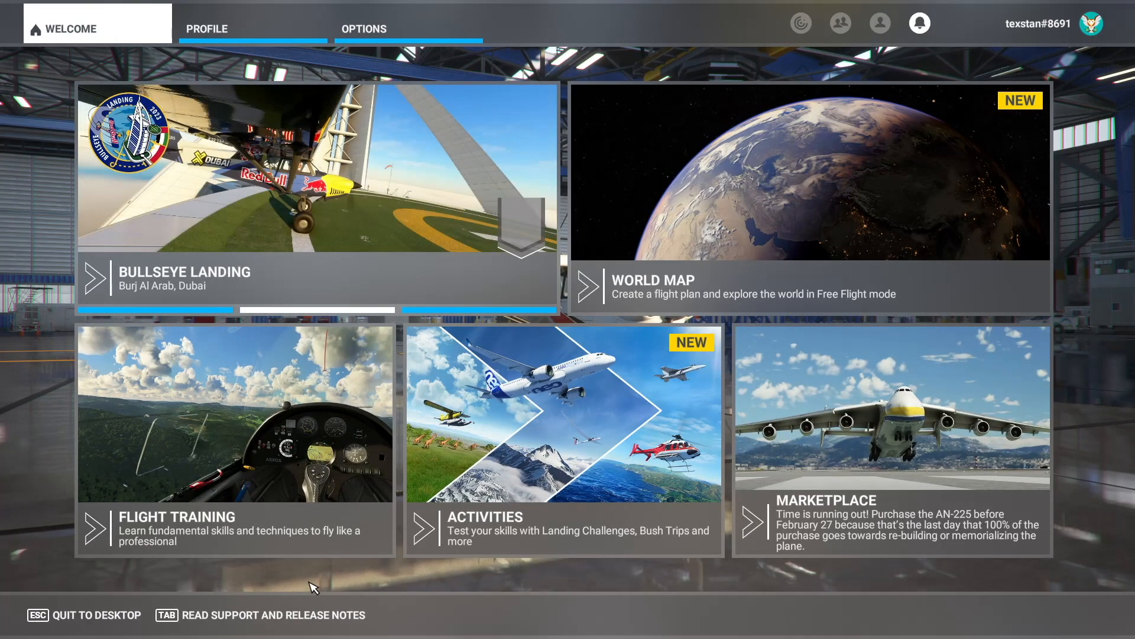
- Switch to Firefox, open the Frankfort Tour entry in the simflightplan.com downloads, and examine its description, waypoint list and download section
{"action": "key", "text": "super"}
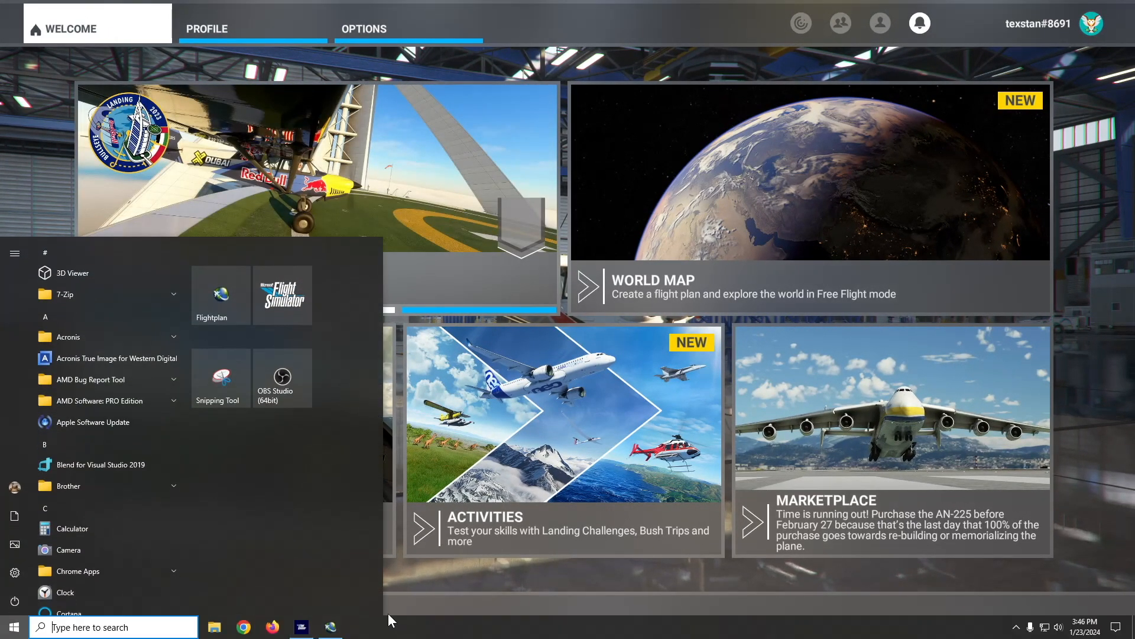
{"action": "left_click", "coordinate": [273, 628]}
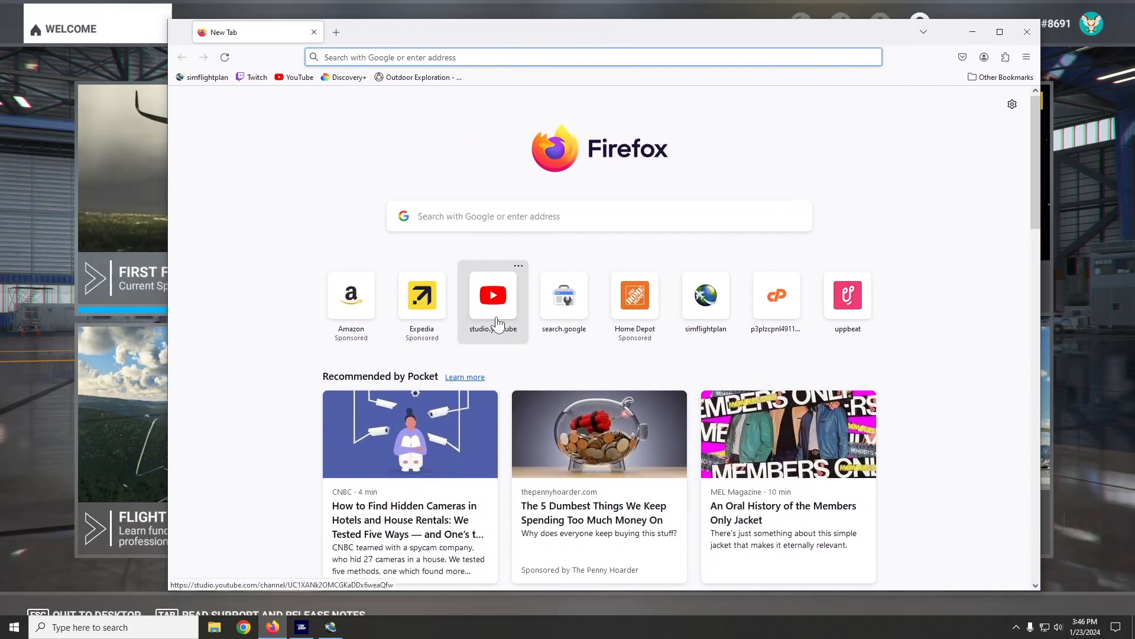
{"action": "left_click", "coordinate": [706, 301]}
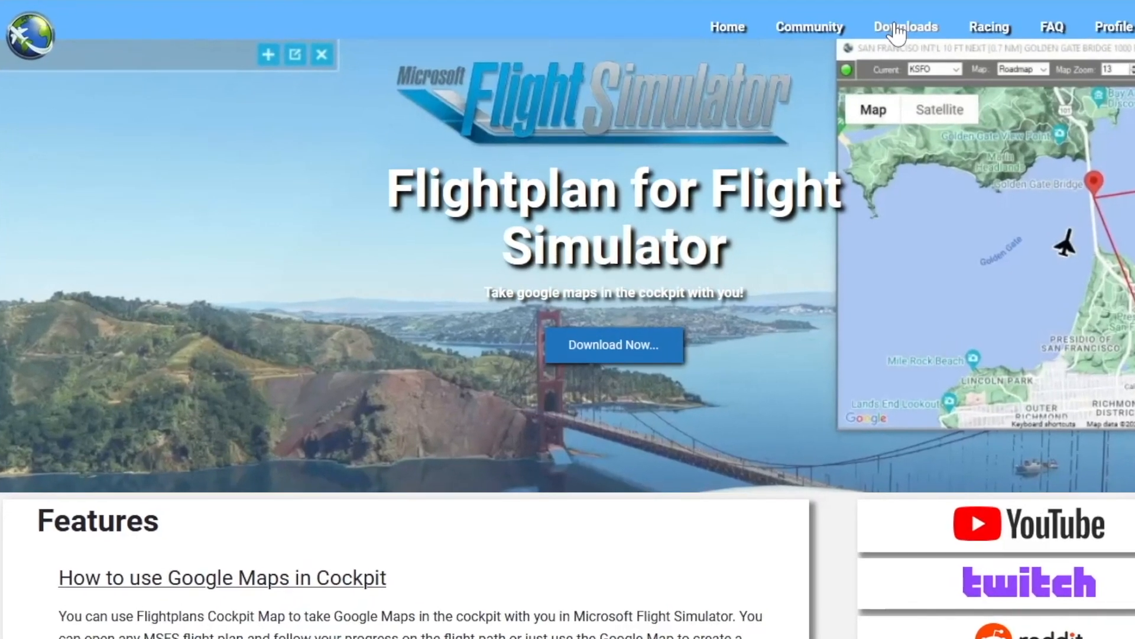
{"action": "left_click", "coordinate": [858, 64]}
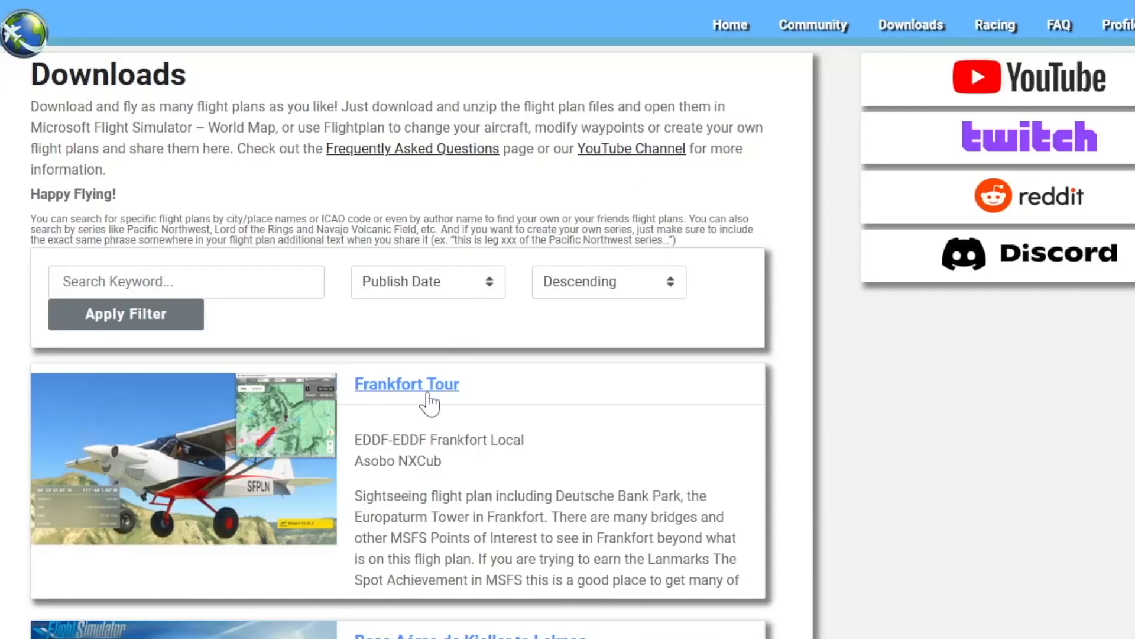
{"action": "left_click", "coordinate": [427, 399]}
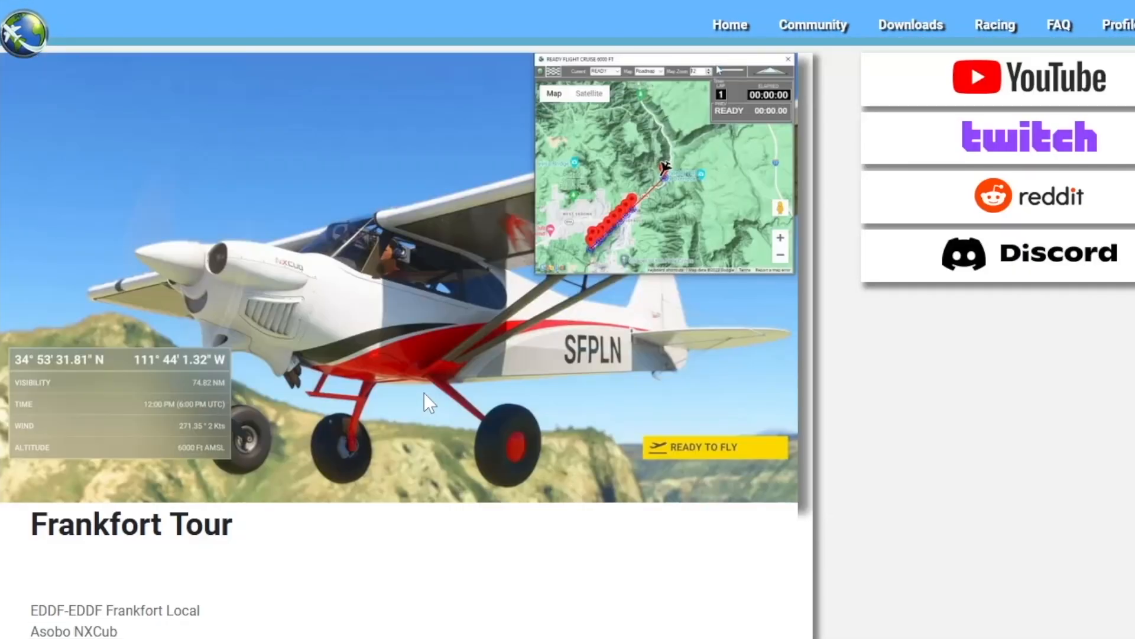
{"action": "scroll", "coordinate": [424, 392], "scroll_direction": "down", "scroll_amount": 5}
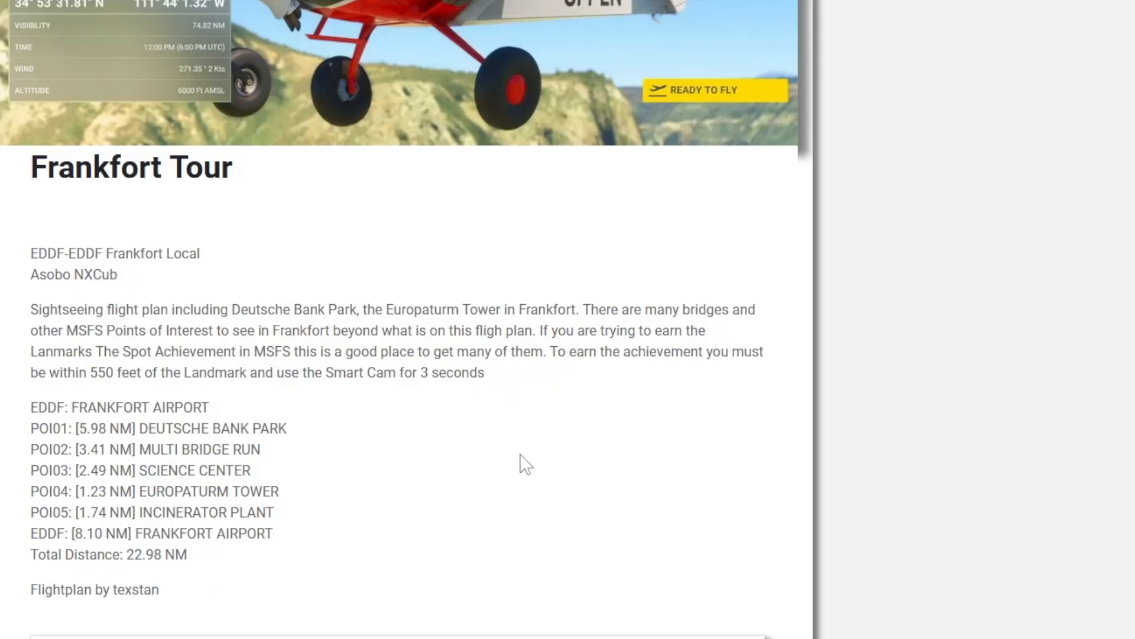
{"action": "scroll", "coordinate": [654, 451], "scroll_direction": "up", "scroll_amount": 1}
{"action": "scroll", "coordinate": [538, 482], "scroll_direction": "down", "scroll_amount": 4}
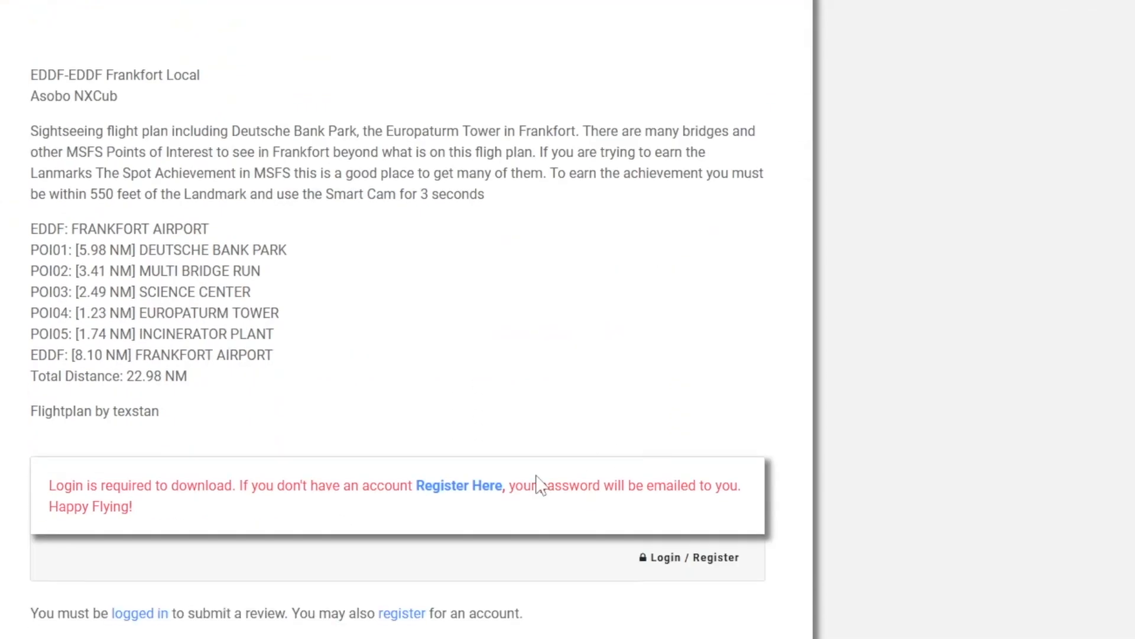
{"action": "scroll", "coordinate": [609, 317], "scroll_direction": "up", "scroll_amount": 5}
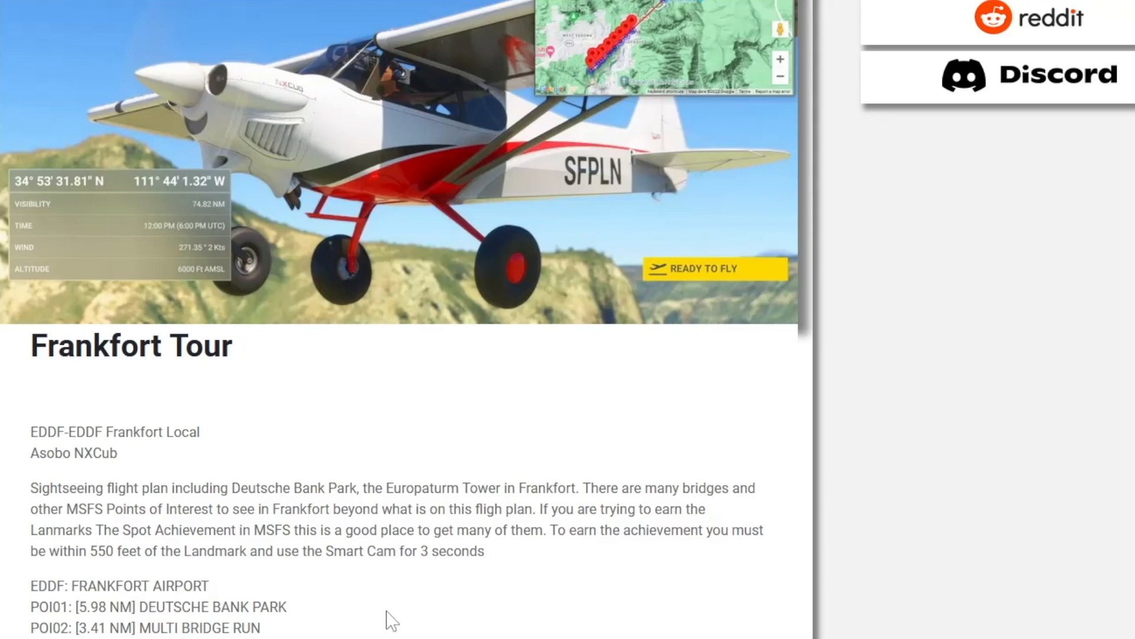
{"action": "scroll", "coordinate": [406, 609], "scroll_direction": "down", "scroll_amount": 4}
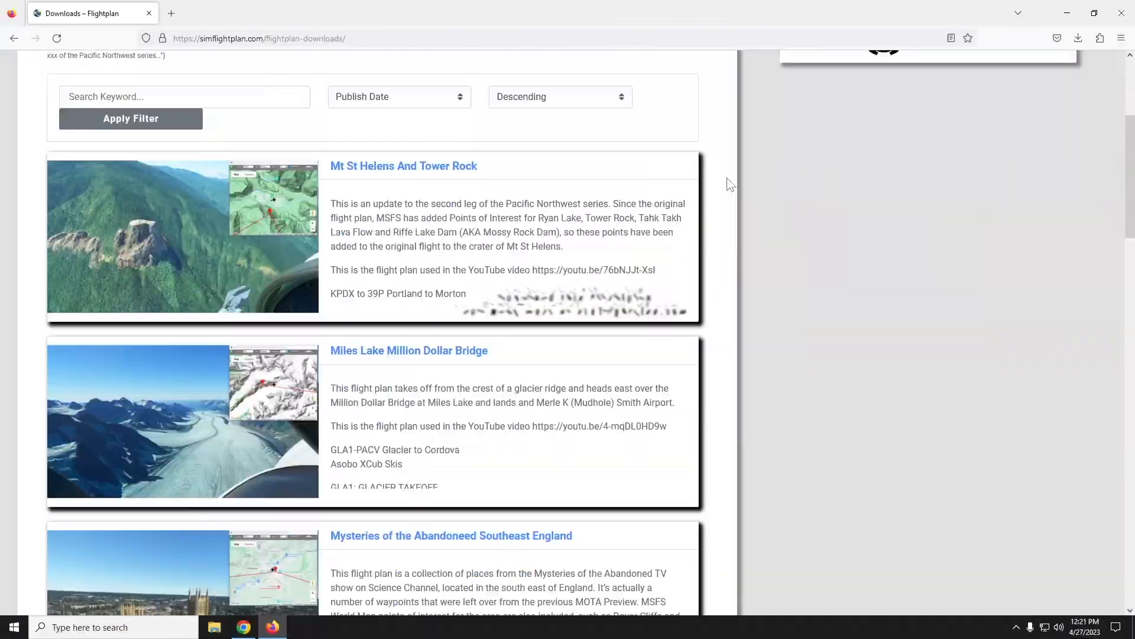
- Browse the flight plan downloads and look over the Myst of the Abandoned Southern England page
{"action": "scroll", "coordinate": [686, 146], "scroll_direction": "down", "scroll_amount": 15}
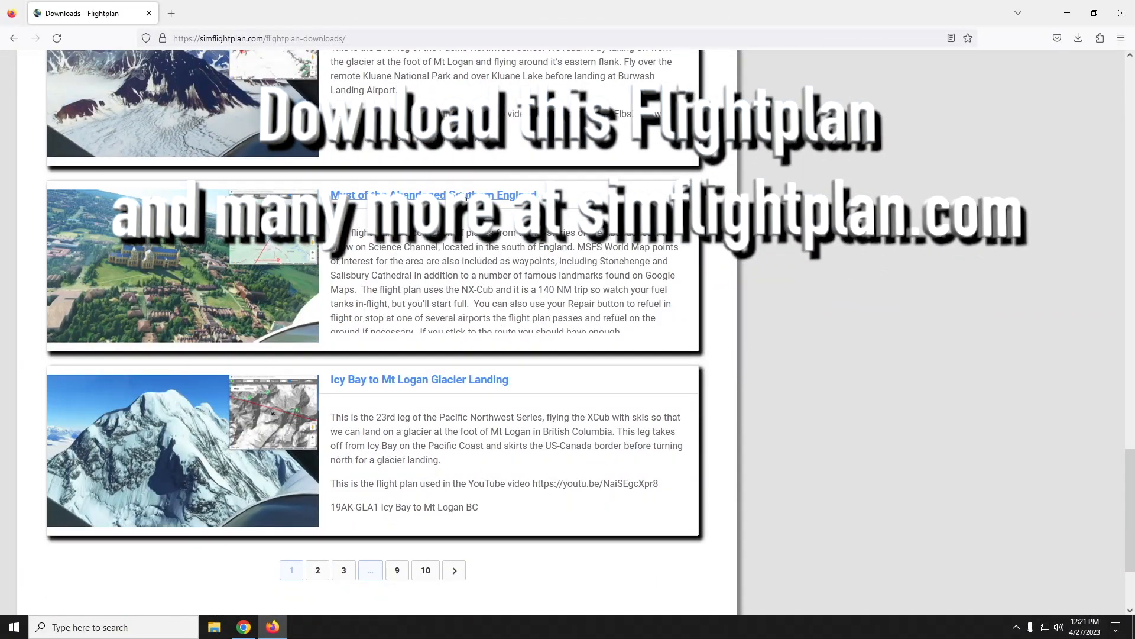
{"action": "left_click", "coordinate": [467, 199]}
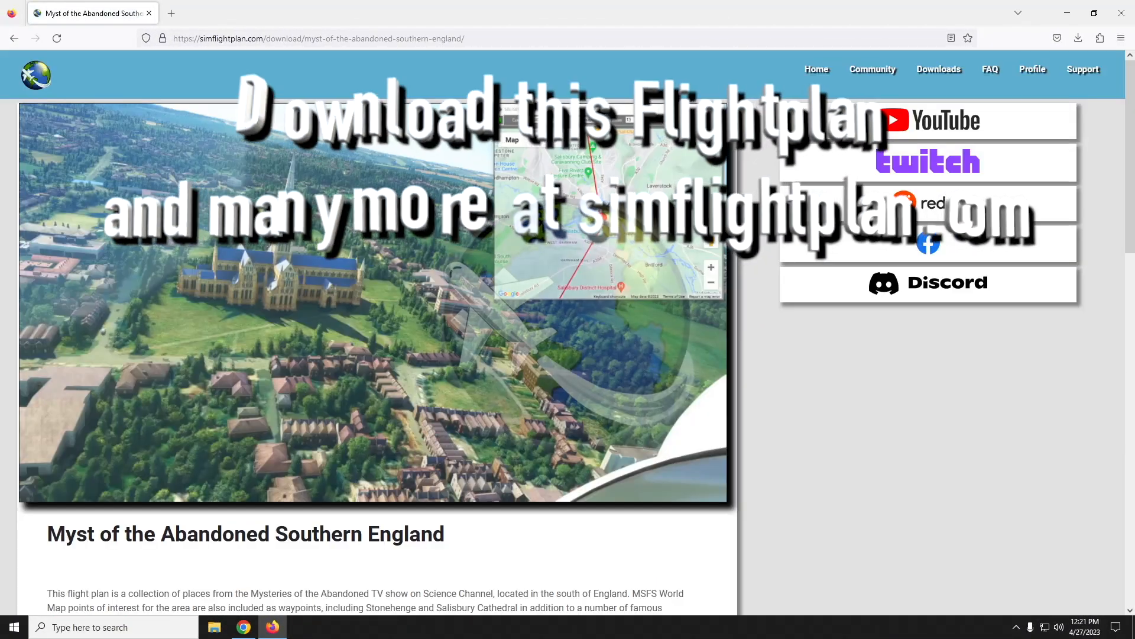
{"action": "scroll", "coordinate": [157, 366], "scroll_direction": "down", "scroll_amount": 10}
{"action": "scroll", "coordinate": [253, 387], "scroll_direction": "up", "scroll_amount": 10}
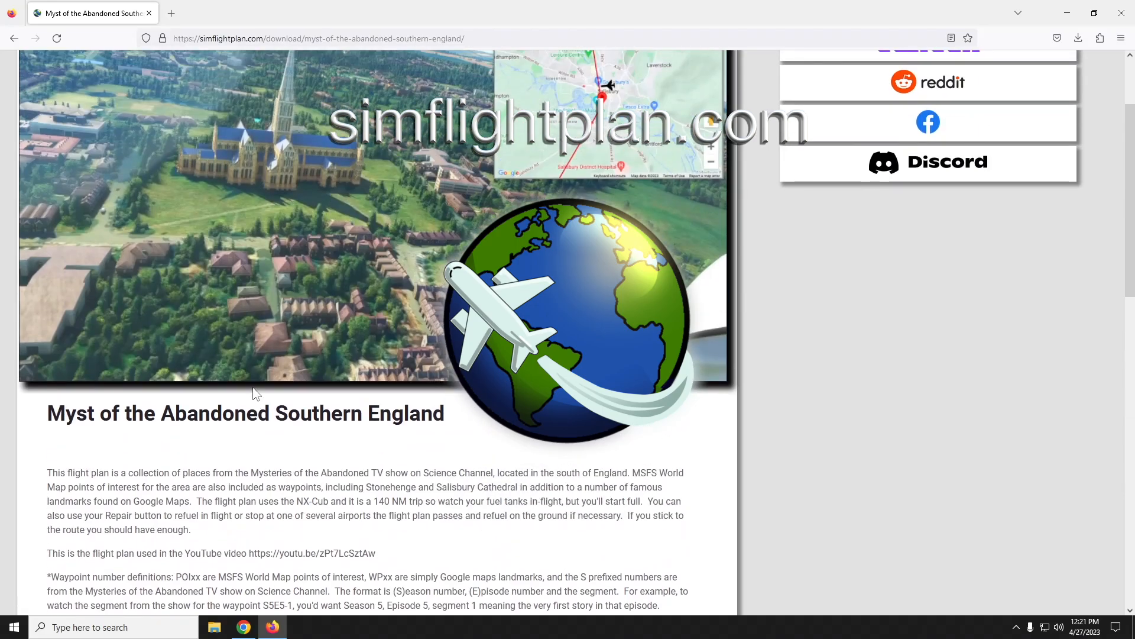
{"action": "scroll", "coordinate": [473, 549], "scroll_direction": "down", "scroll_amount": 1}
{"action": "scroll", "coordinate": [473, 549], "scroll_direction": "up", "scroll_amount": 1}
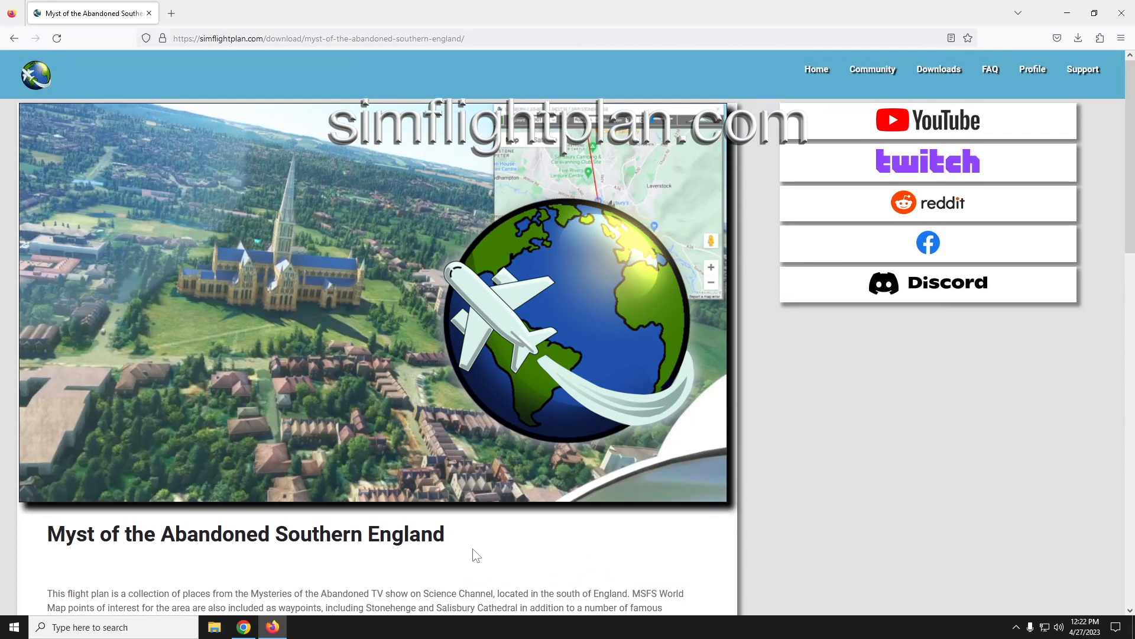